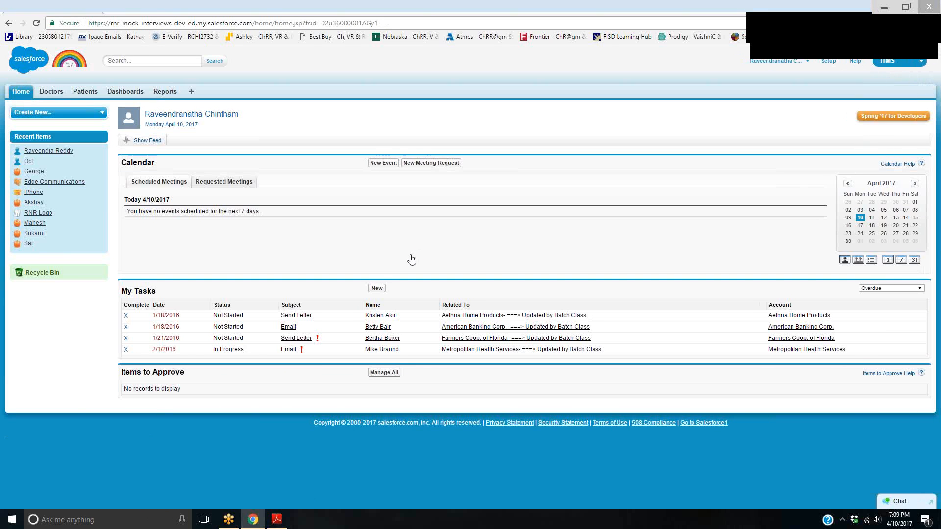
Open a blank new patient record and examine its Appoint Time field
left_click(81, 91)
left_click(374, 165)
left_click(383, 205)
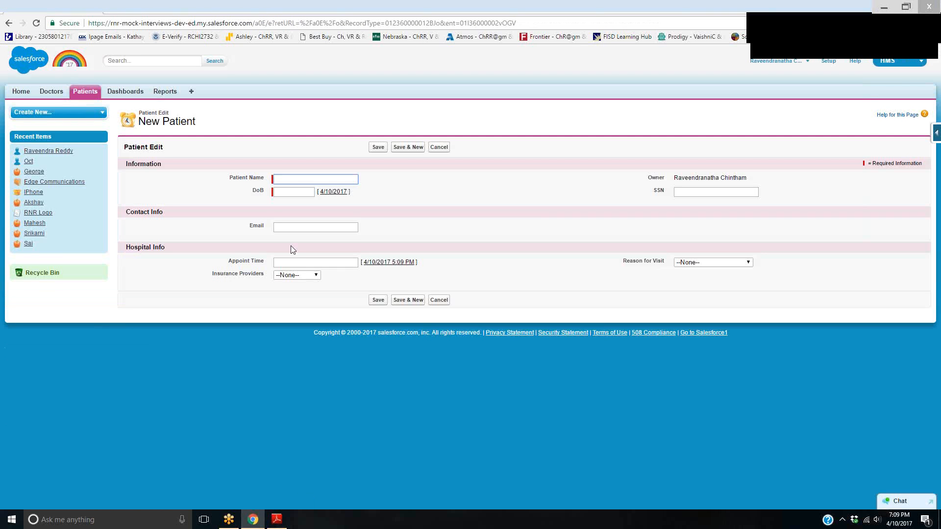
left_click_drag(436, 264, 361, 262)
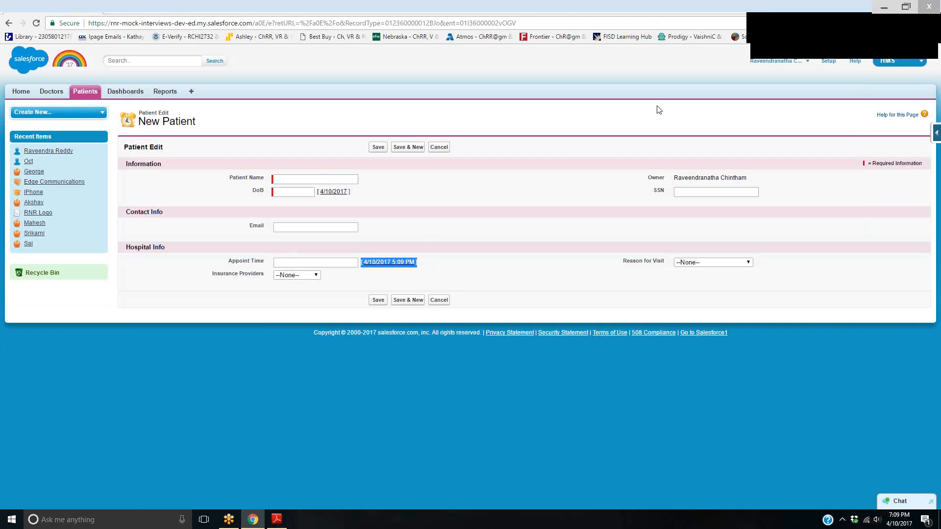
Search Setup for "workflow" and open the list of all workflow rules
left_click(828, 62)
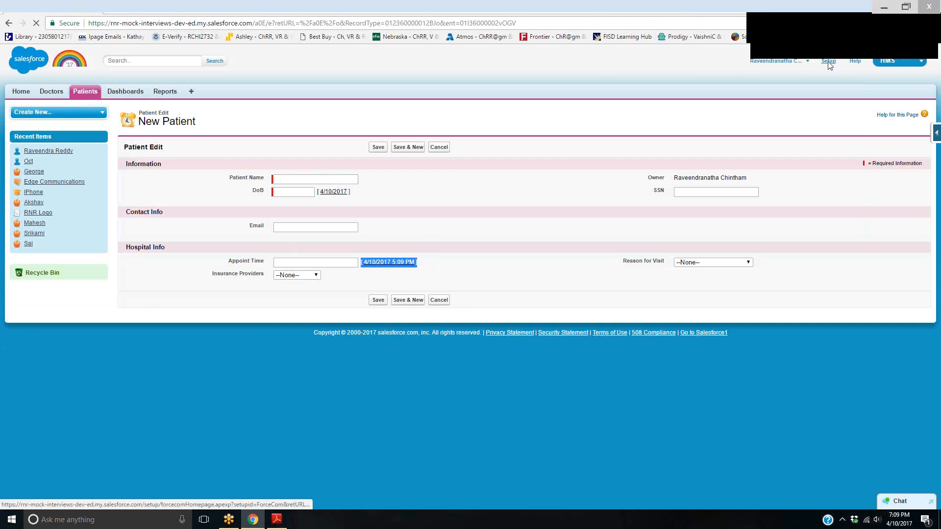
left_click(53, 112)
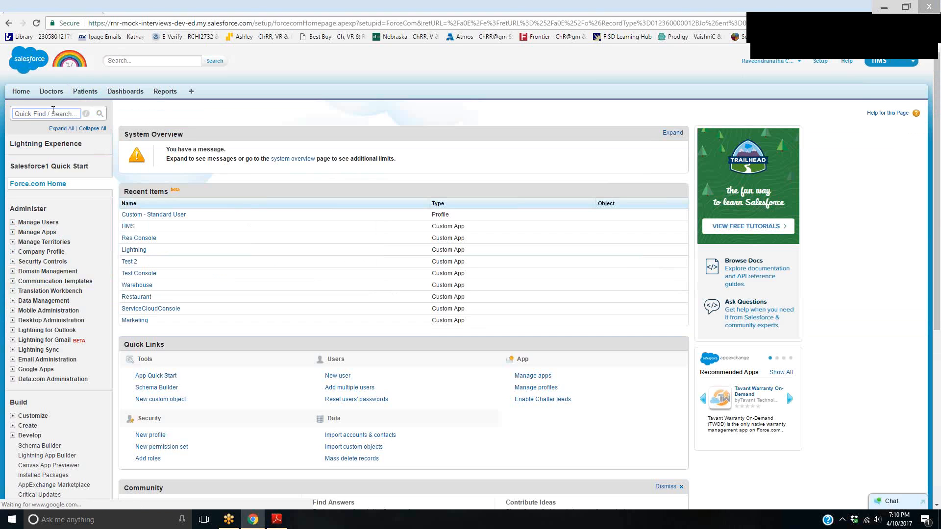
type("workflo")
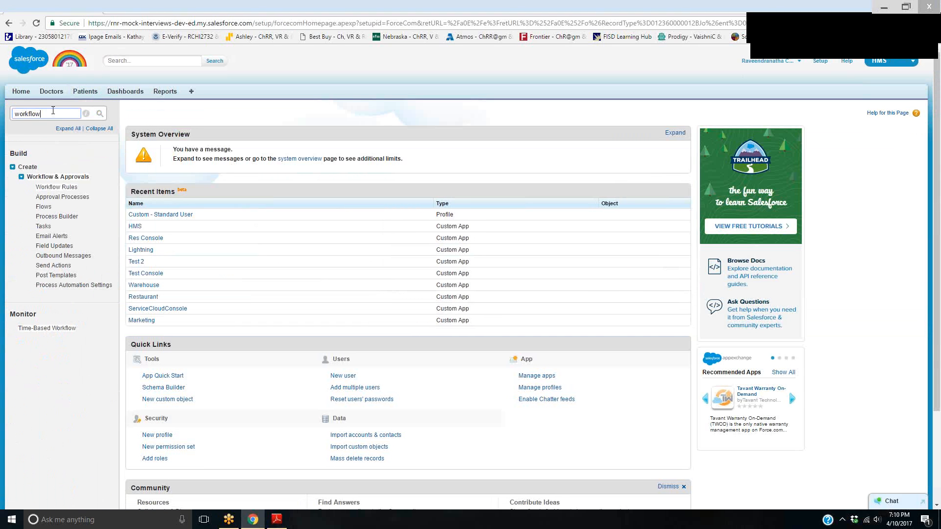
type("w")
left_click(56, 187)
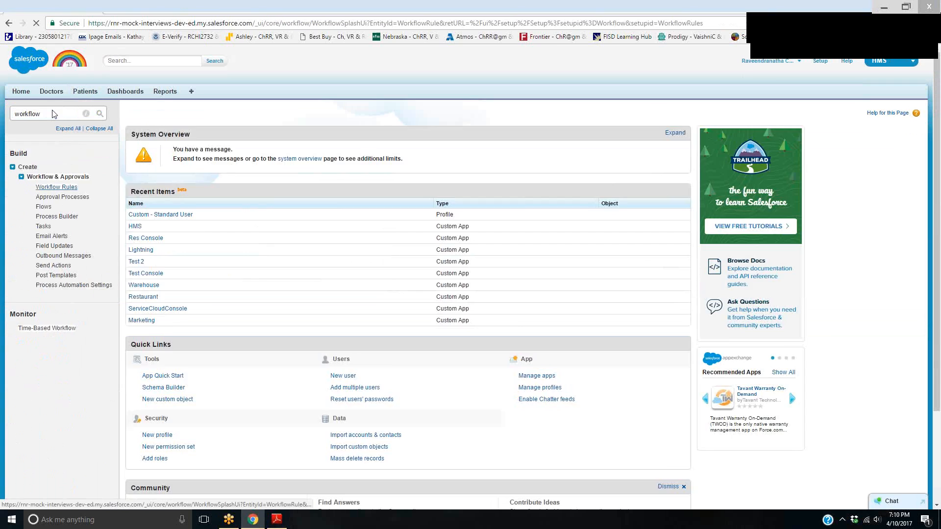
left_click(150, 369)
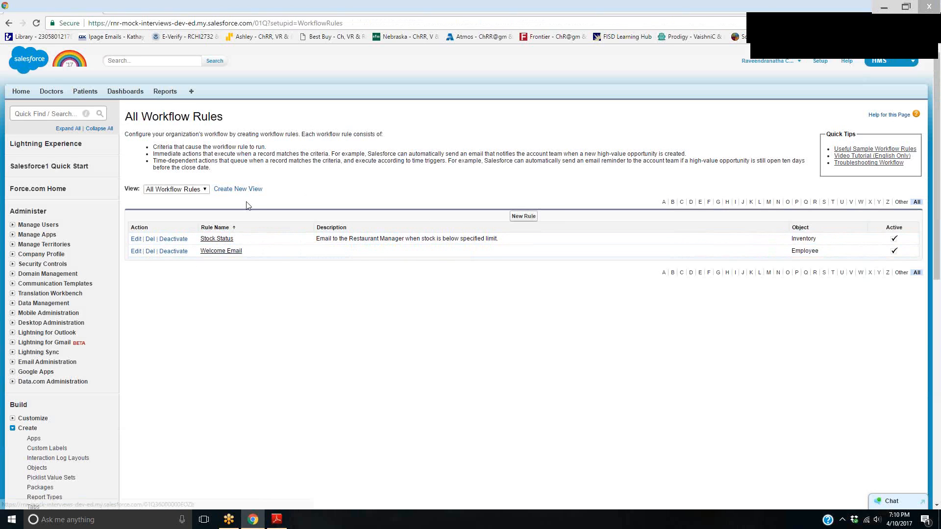
Start a new workflow rule and select Patient as the object it applies to
left_click(523, 216)
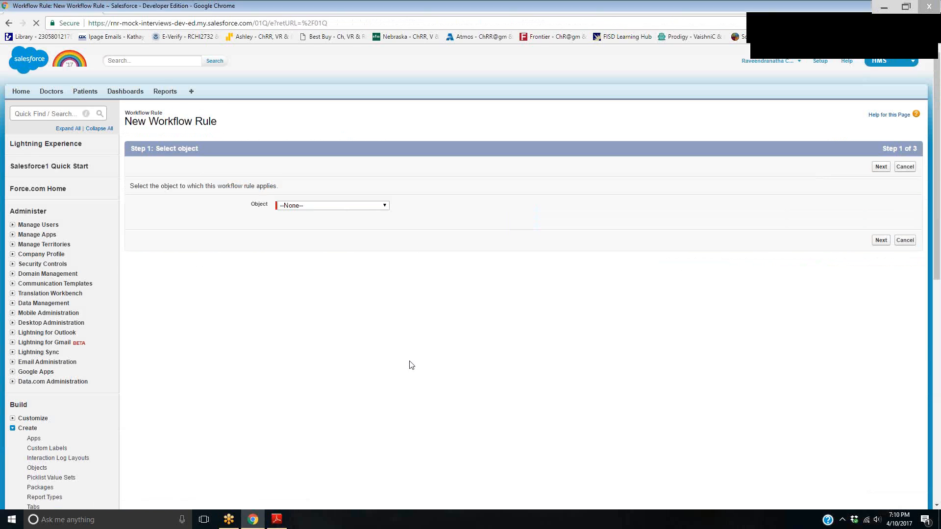
left_click(335, 206)
scroll(379, 290, "down", 2)
scroll(378, 290, "down", 10)
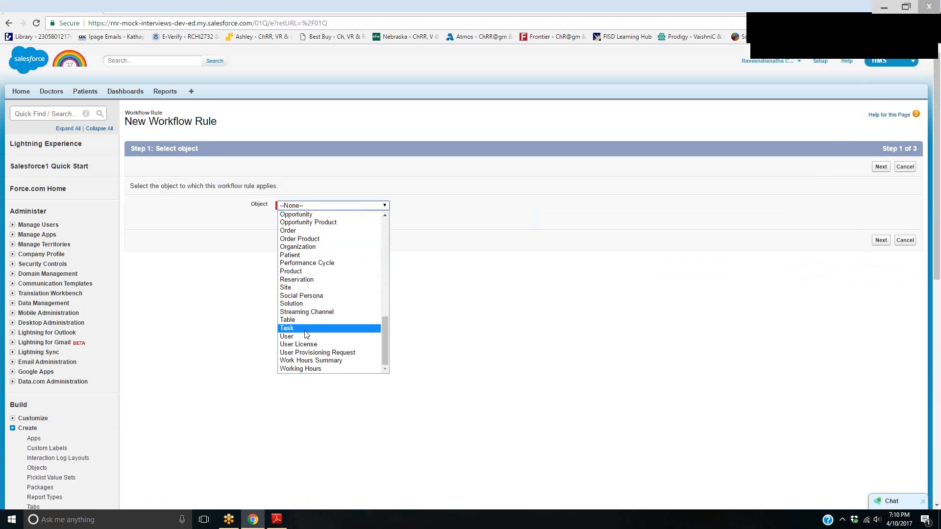
left_click(306, 255)
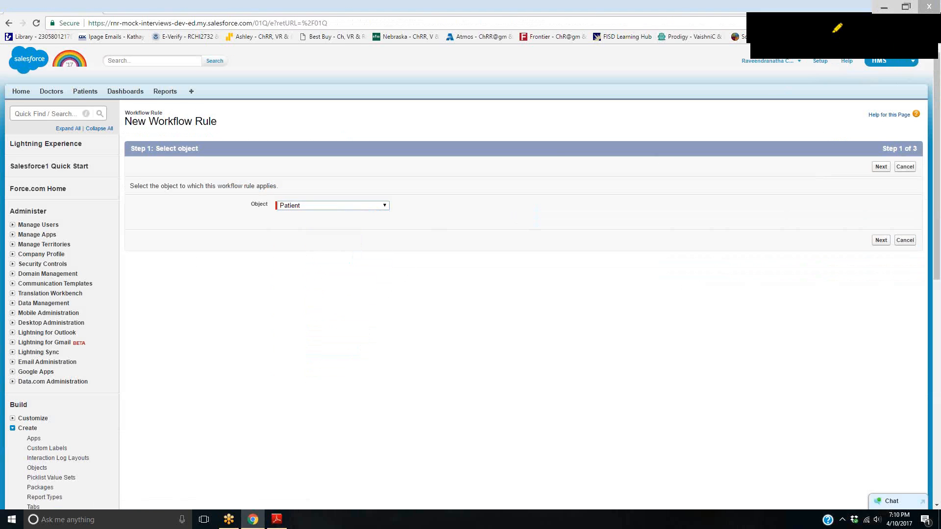
left_click_drag(512, 233, 563, 242)
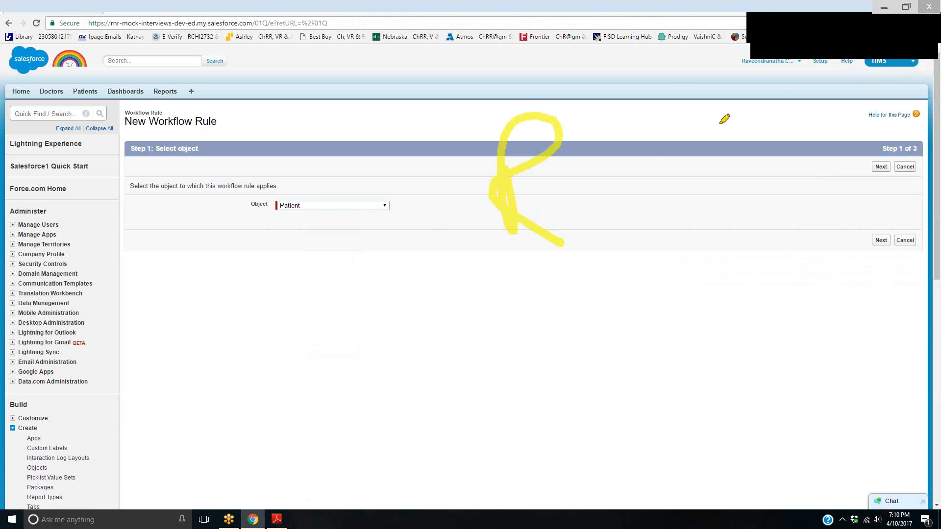
left_click_drag(721, 116, 731, 146)
left_click_drag(755, 108, 730, 119)
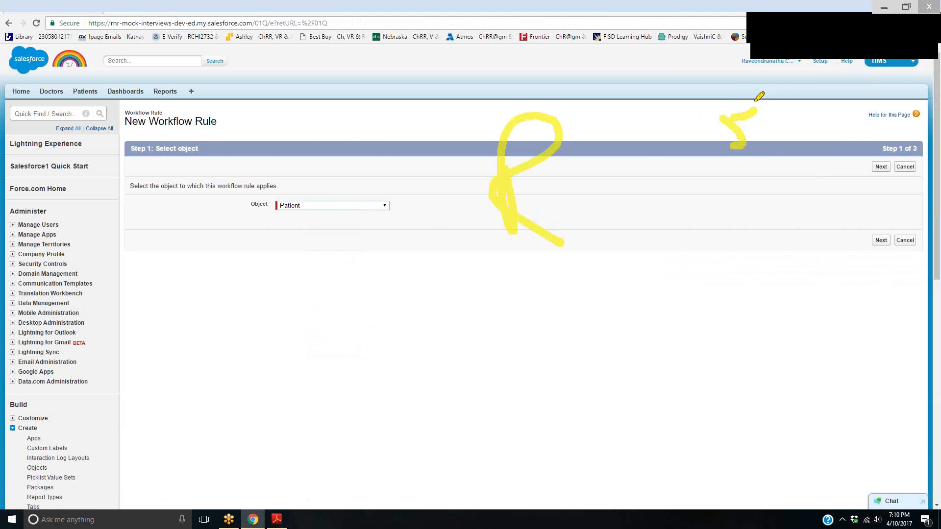
left_click_drag(755, 95, 723, 162)
left_click_drag(780, 116, 762, 103)
left_click_drag(715, 172, 738, 208)
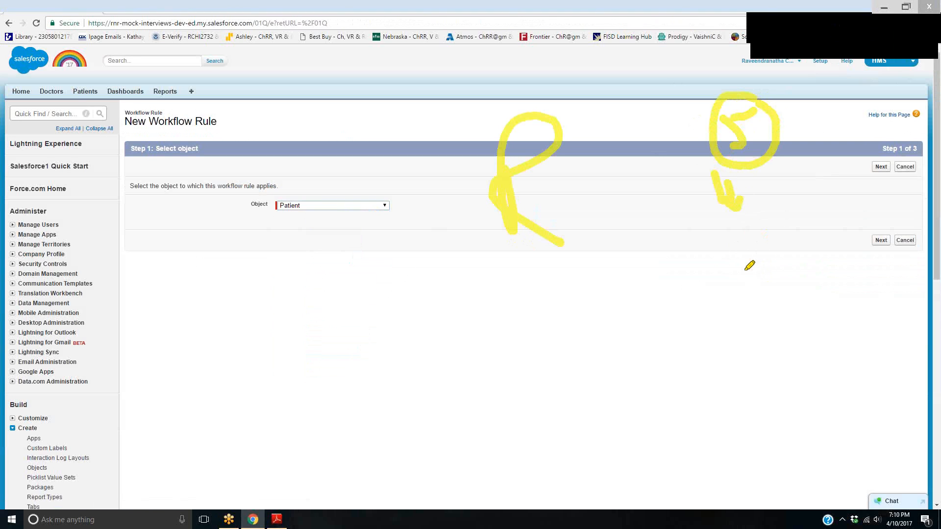
left_click_drag(751, 264, 758, 293)
mouse_move(782, 327)
left_mouse_down()
mouse_move(808, 216)
mouse_move(823, 238)
mouse_move(771, 258)
left_mouse_up()
mouse_move(847, 253)
left_mouse_down()
mouse_move(823, 273)
mouse_move(835, 285)
left_mouse_up()
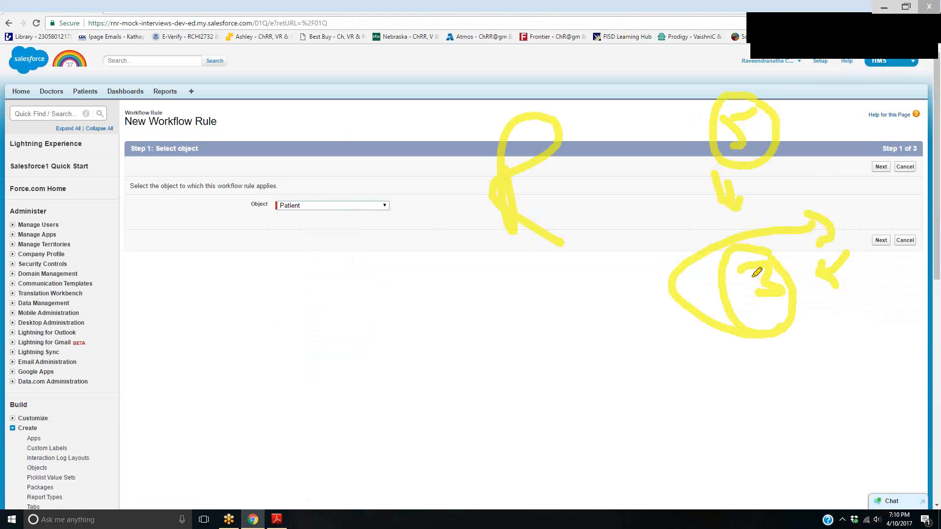
left_click_drag(701, 324, 786, 321)
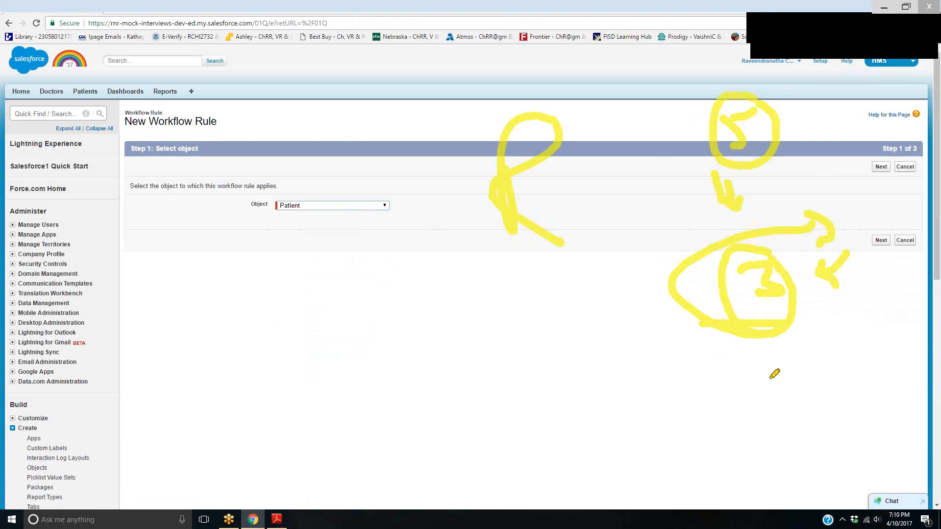
left_click(878, 31)
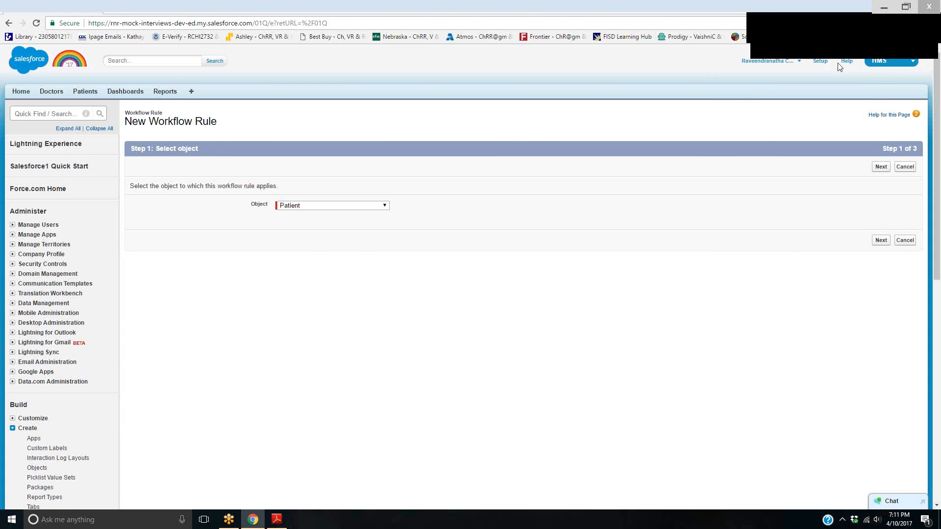
left_click(828, 34)
mouse_move(529, 125)
left_mouse_down()
mouse_move(529, 147)
mouse_move(549, 156)
left_mouse_up()
mouse_move(536, 153)
left_mouse_down()
mouse_move(556, 158)
mouse_move(557, 232)
left_mouse_up()
mouse_move(531, 210)
left_mouse_down()
mouse_move(567, 213)
mouse_move(575, 198)
left_mouse_up()
mouse_move(570, 268)
left_mouse_down()
mouse_move(576, 294)
mouse_move(630, 280)
left_mouse_up()
mouse_move(689, 239)
left_mouse_down()
mouse_move(706, 197)
mouse_move(692, 223)
left_mouse_up()
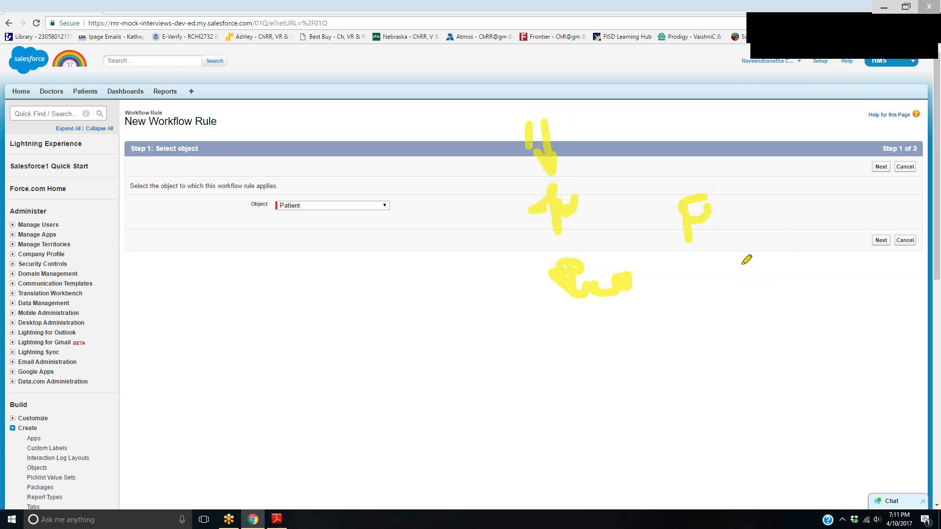
left_click_drag(735, 250, 758, 283)
mouse_move(768, 247)
left_mouse_down()
mouse_move(568, 49)
mouse_move(714, 171)
left_mouse_up()
mouse_move(509, 264)
left_mouse_down()
mouse_move(428, 325)
mouse_move(398, 417)
left_mouse_up()
mouse_move(411, 355)
left_mouse_down()
mouse_move(489, 366)
mouse_move(497, 387)
left_mouse_up()
left_click_drag(382, 420, 606, 420)
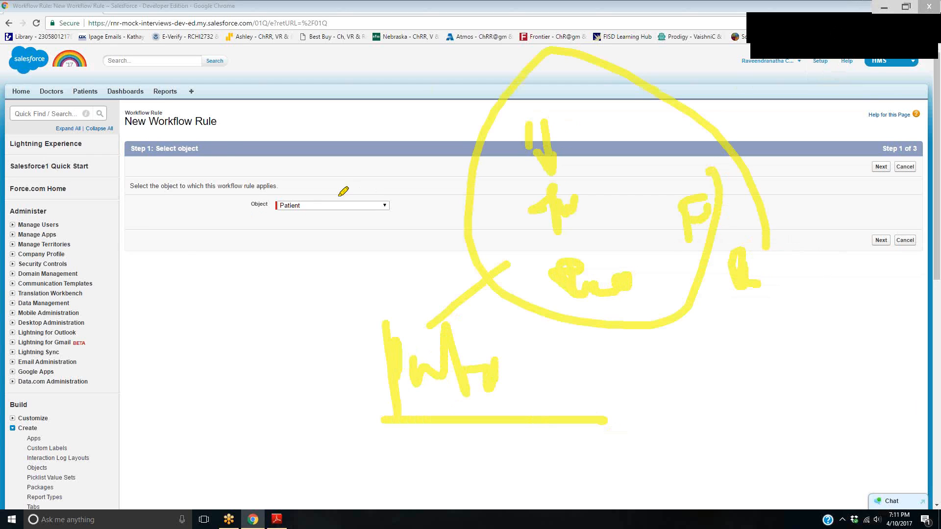
mouse_move(174, 101)
left_mouse_down()
mouse_move(281, 101)
mouse_move(178, 100)
left_mouse_up()
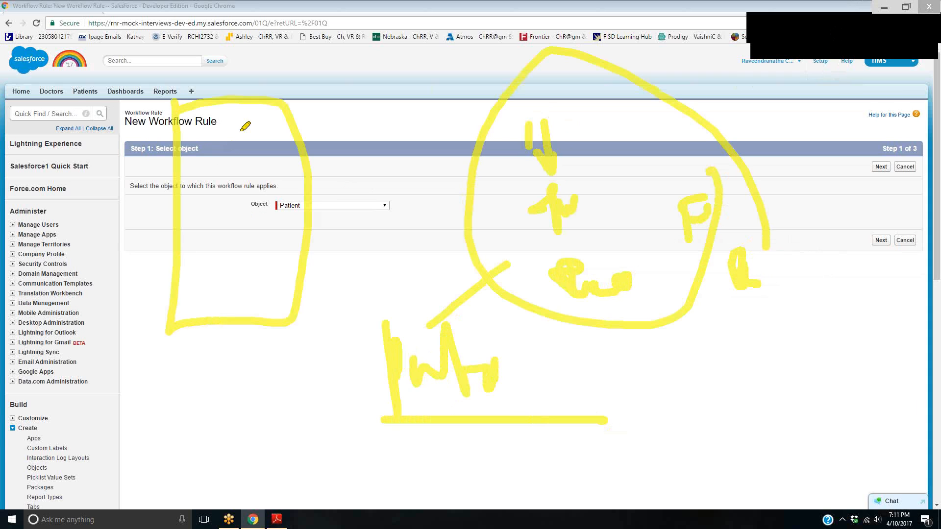
mouse_move(191, 149)
left_mouse_down()
mouse_move(241, 146)
mouse_move(242, 174)
mouse_move(201, 171)
left_mouse_up()
mouse_move(357, 86)
left_mouse_down()
mouse_move(305, 135)
mouse_move(334, 142)
left_mouse_up()
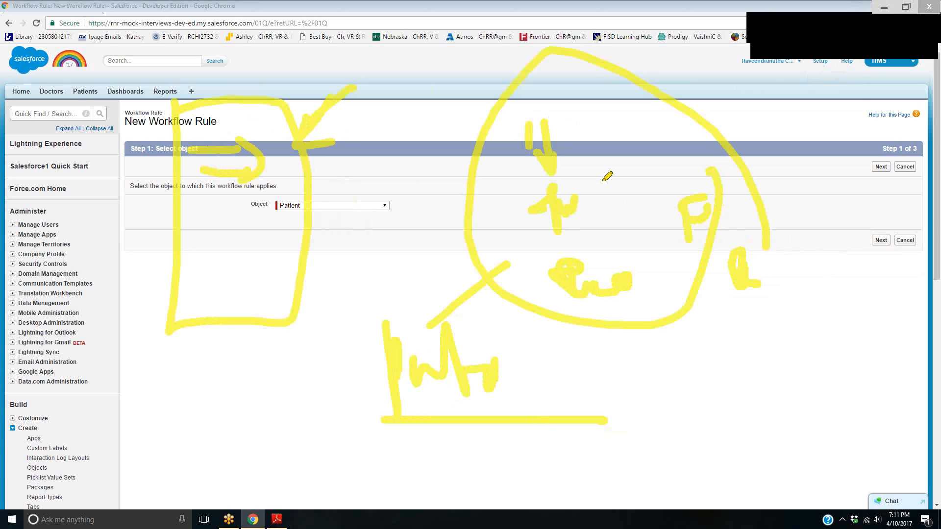
left_click_drag(593, 177, 672, 179)
left_click_drag(322, 241, 388, 220)
mouse_move(327, 260)
left_mouse_down()
mouse_move(359, 238)
mouse_move(361, 282)
left_mouse_up()
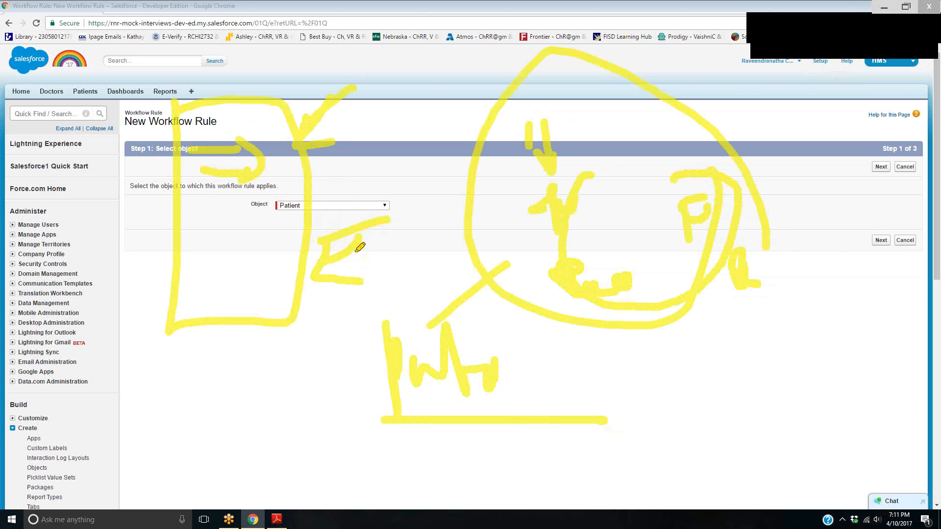
left_click(882, 39)
left_click(882, 42)
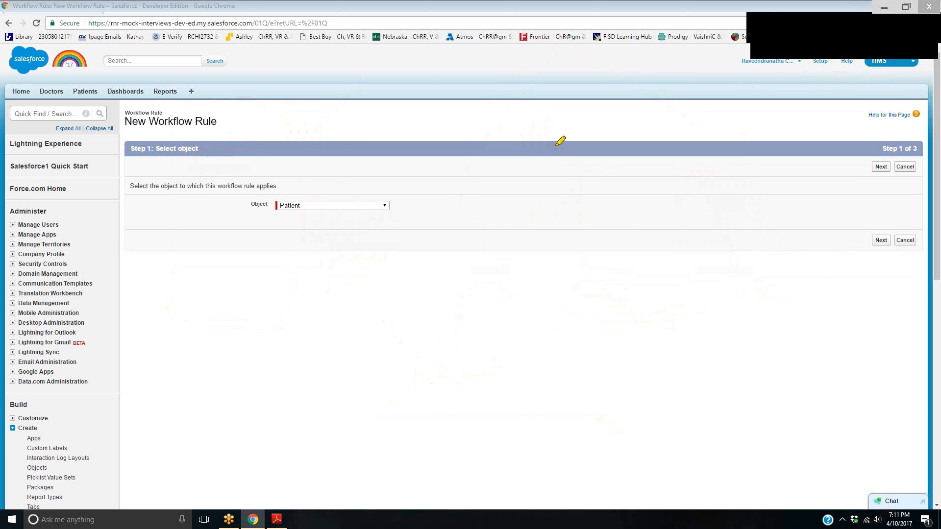
left_click_drag(532, 162, 599, 151)
left_click_drag(544, 136, 609, 131)
mouse_move(500, 222)
left_mouse_down()
mouse_move(548, 195)
mouse_move(567, 233)
mouse_move(725, 196)
mouse_move(739, 249)
mouse_move(781, 226)
left_mouse_up()
left_click_drag(757, 226, 806, 205)
left_click_drag(540, 274, 784, 248)
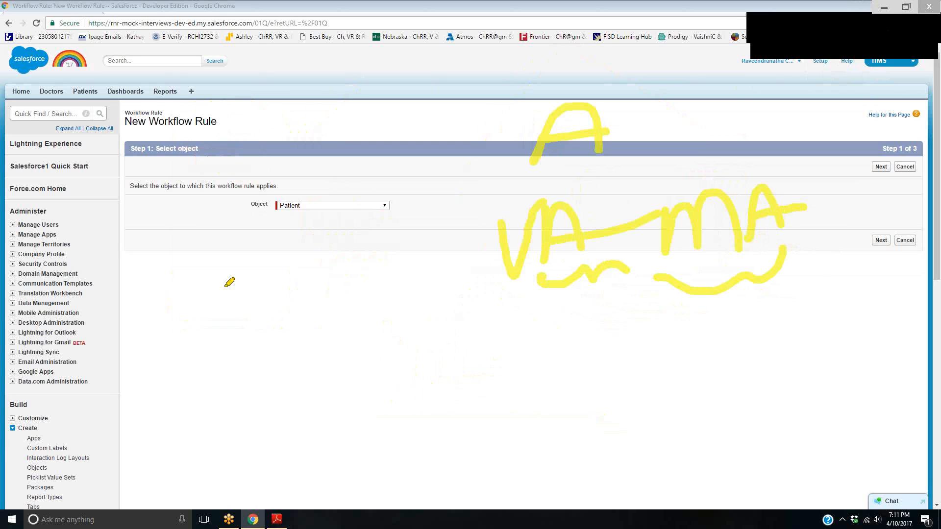
left_click_drag(190, 262, 213, 304)
mouse_move(236, 335)
left_mouse_down()
mouse_move(222, 280)
mouse_move(284, 318)
left_mouse_up()
left_click_drag(293, 252, 309, 308)
mouse_move(291, 285)
left_mouse_down()
mouse_move(393, 304)
mouse_move(365, 219)
left_mouse_up()
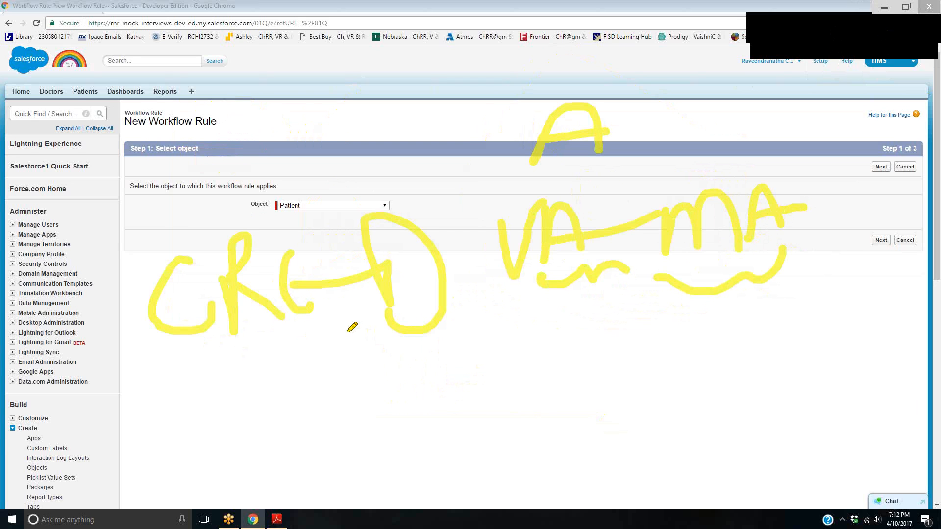
left_click_drag(455, 199, 212, 351)
left_click_drag(312, 306, 376, 316)
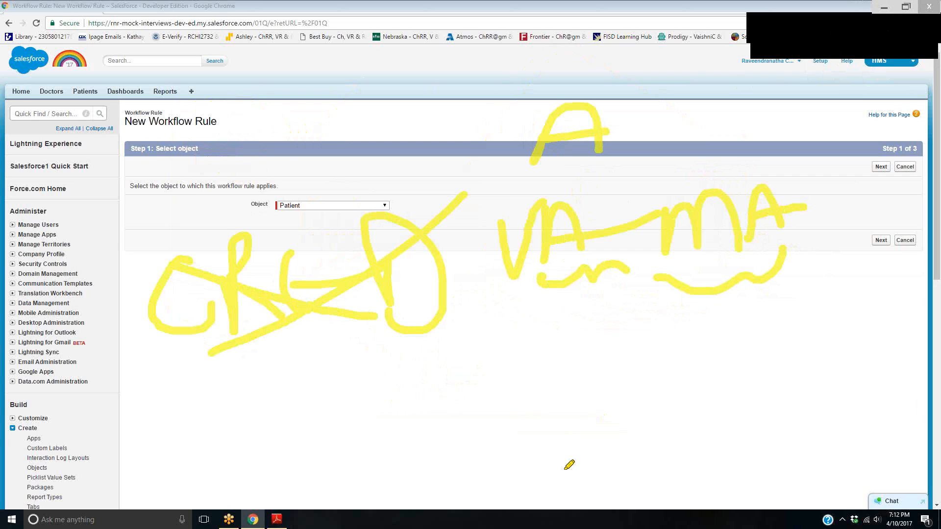
left_click_drag(572, 420, 569, 486)
left_click_drag(599, 373, 615, 518)
left_click_drag(598, 434, 911, 403)
left_click_drag(545, 483, 819, 440)
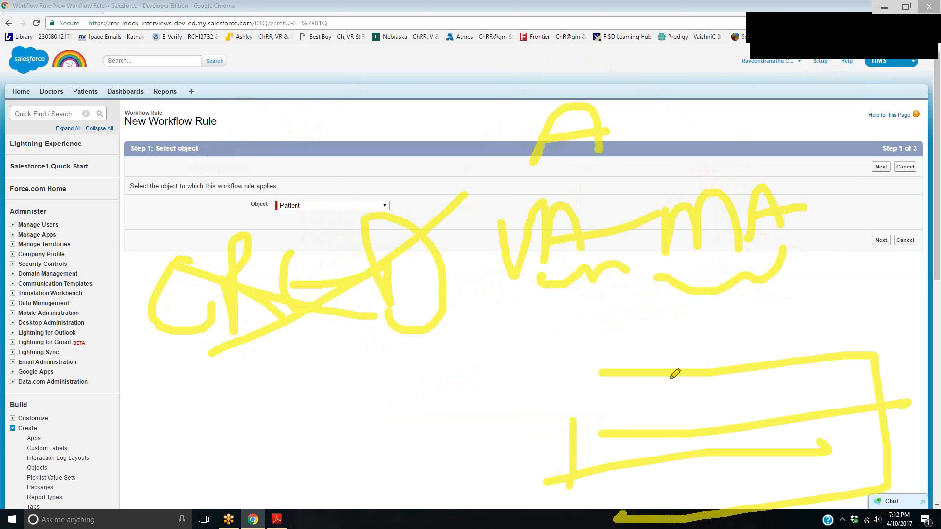
left_click_drag(659, 365, 673, 524)
left_click_drag(736, 381, 762, 527)
left_click_drag(814, 372, 838, 489)
mouse_move(502, 286)
left_mouse_down()
mouse_move(544, 181)
mouse_move(463, 240)
left_mouse_up()
mouse_move(640, 241)
left_mouse_down()
mouse_move(730, 169)
mouse_move(721, 173)
left_mouse_up()
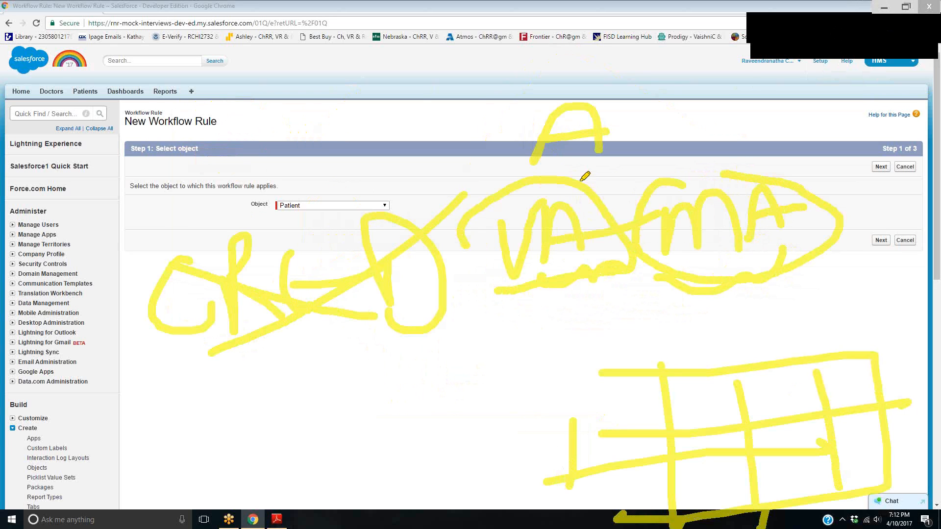
mouse_move(581, 180)
left_mouse_down()
mouse_move(313, 159)
mouse_move(293, 174)
mouse_move(341, 183)
left_mouse_up()
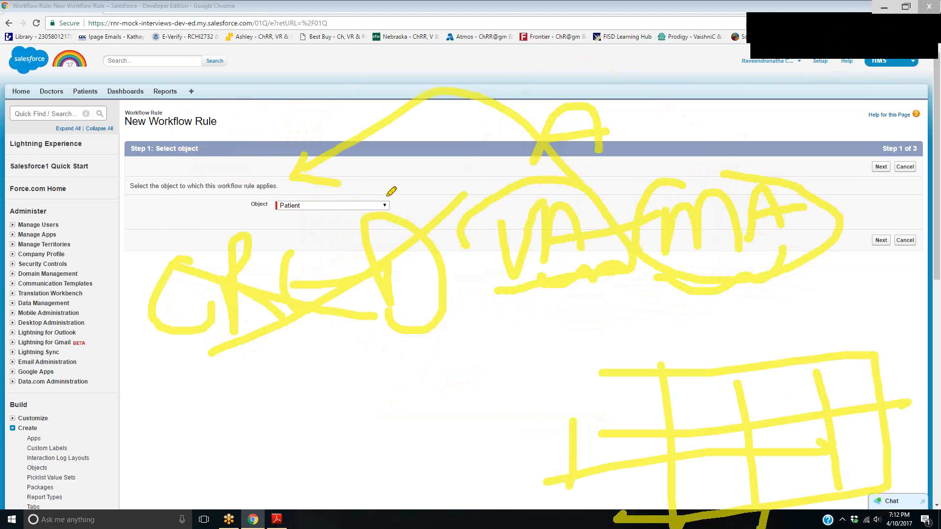
mouse_move(194, 381)
left_mouse_down()
mouse_move(391, 412)
mouse_move(424, 387)
left_mouse_up()
left_click_drag(195, 201, 254, 196)
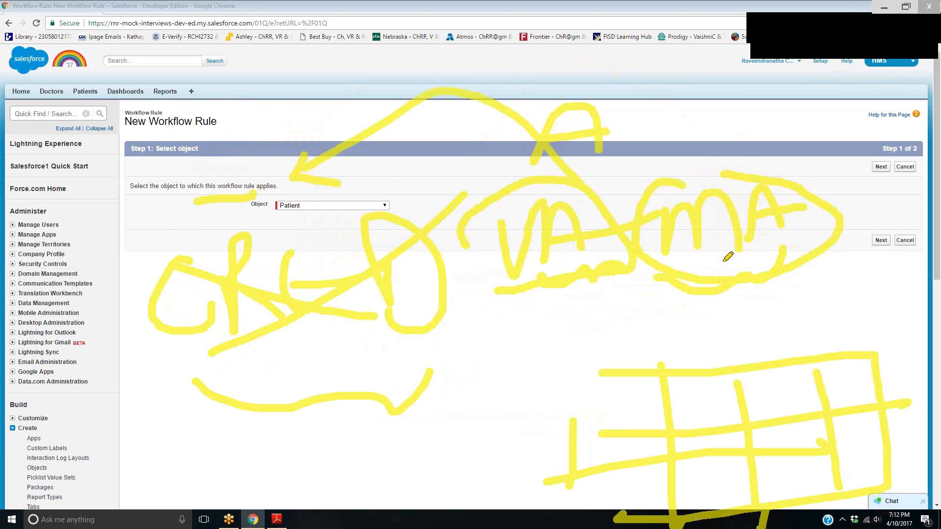
mouse_move(505, 283)
left_mouse_down()
mouse_move(655, 287)
mouse_move(873, 270)
left_mouse_up()
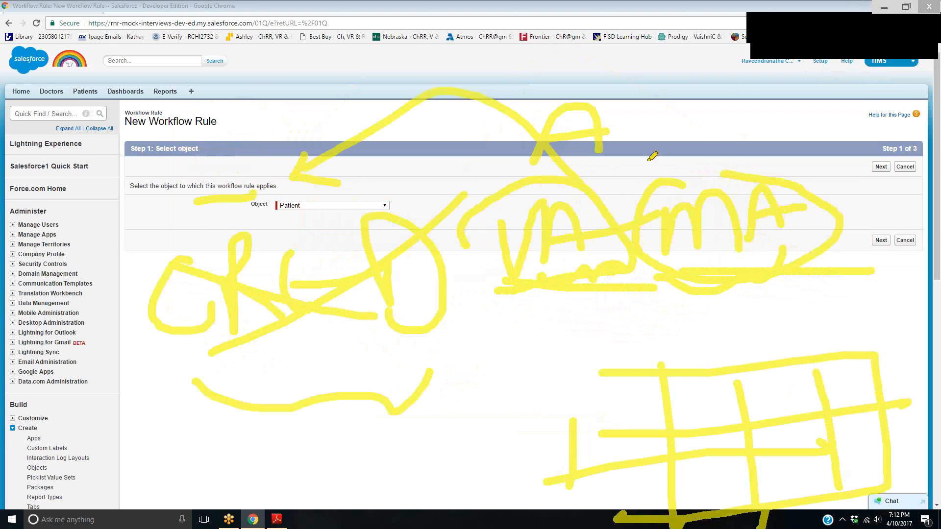
mouse_move(600, 190)
left_mouse_down()
mouse_move(646, 187)
mouse_move(625, 225)
left_mouse_up()
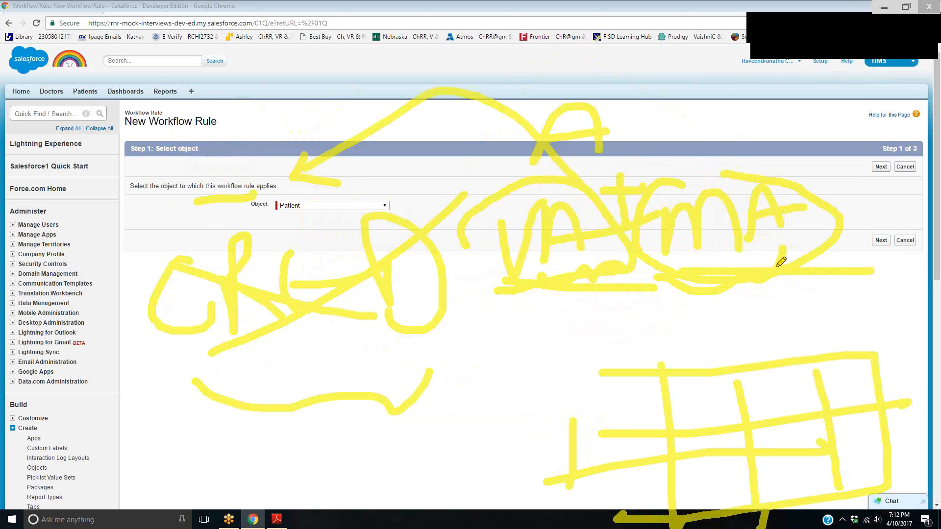
mouse_move(546, 140)
left_mouse_down()
mouse_move(662, 120)
mouse_move(700, 94)
left_mouse_up()
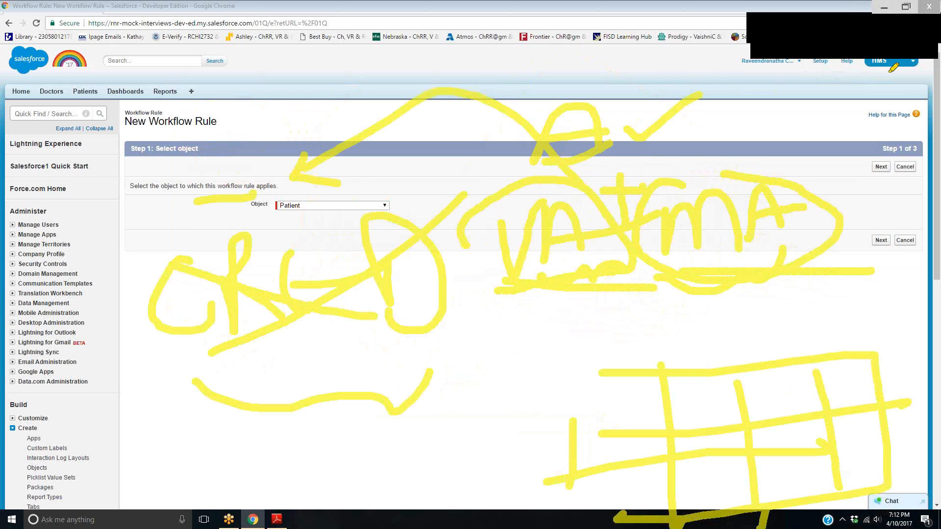
left_click(879, 28)
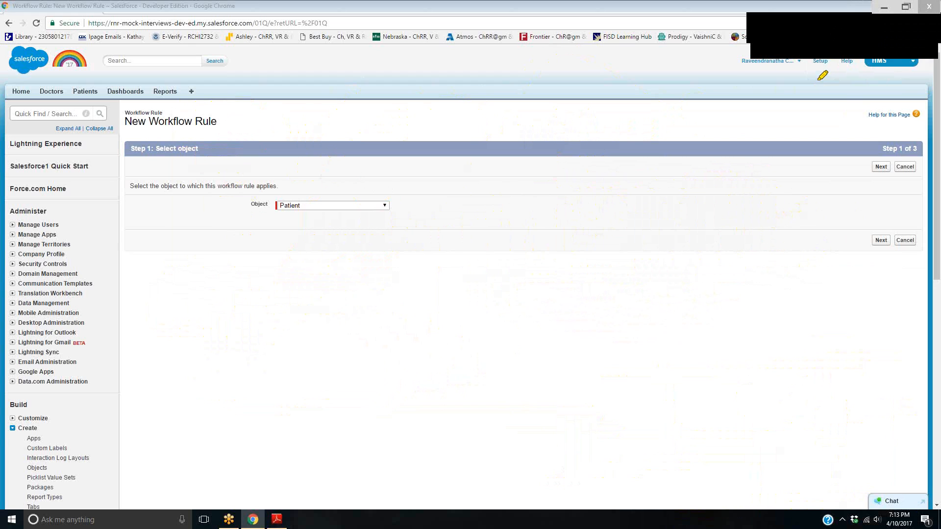
left_click(879, 33)
left_click(787, 29)
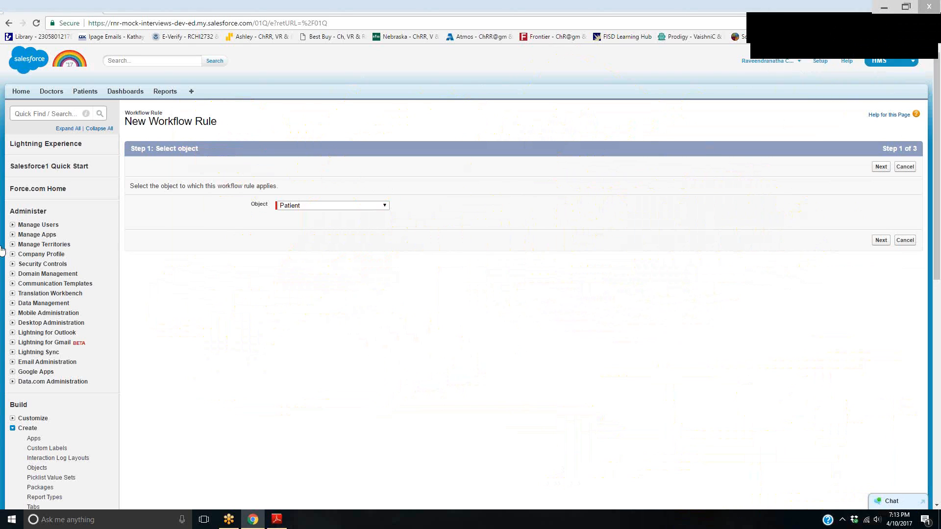
Open the list of all users and log in as the active user with the Custom - Standard User profile
left_click(20, 226)
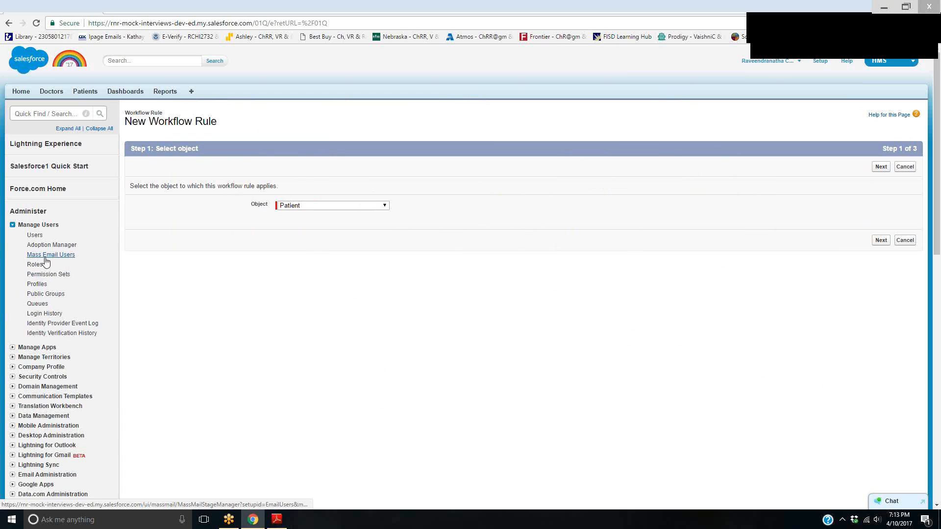
left_click(35, 235)
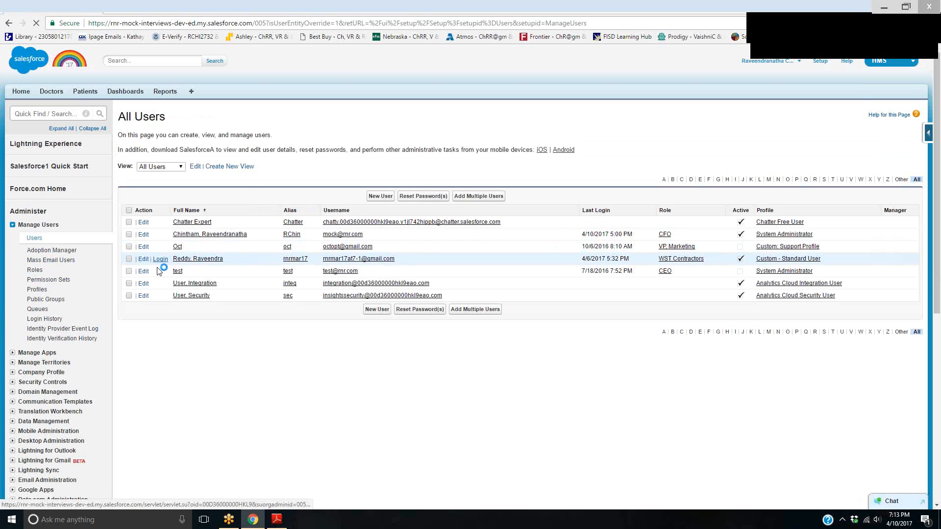
left_click(160, 259)
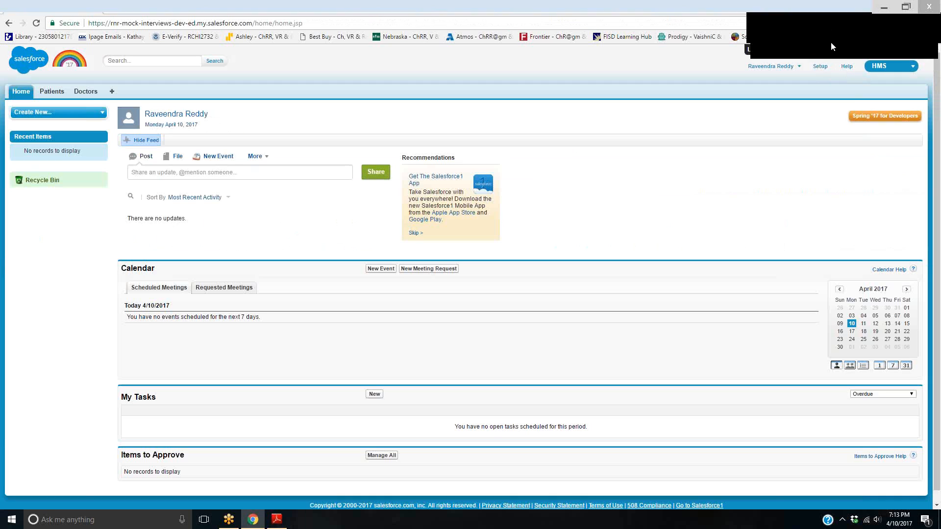
mouse_move(816, 51)
left_mouse_down()
mouse_move(829, 84)
mouse_move(822, 53)
left_mouse_up()
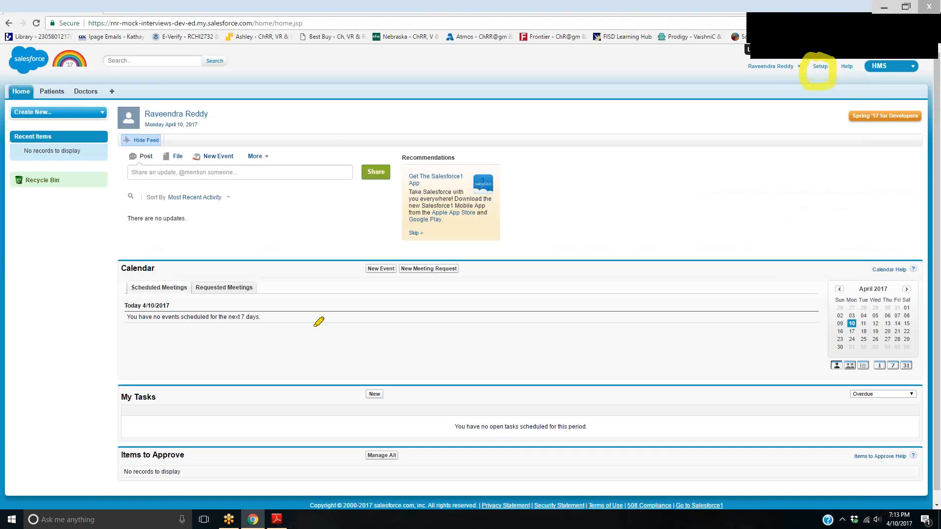
mouse_move(712, 35)
left_mouse_down()
mouse_move(763, 57)
mouse_move(743, 63)
left_mouse_up()
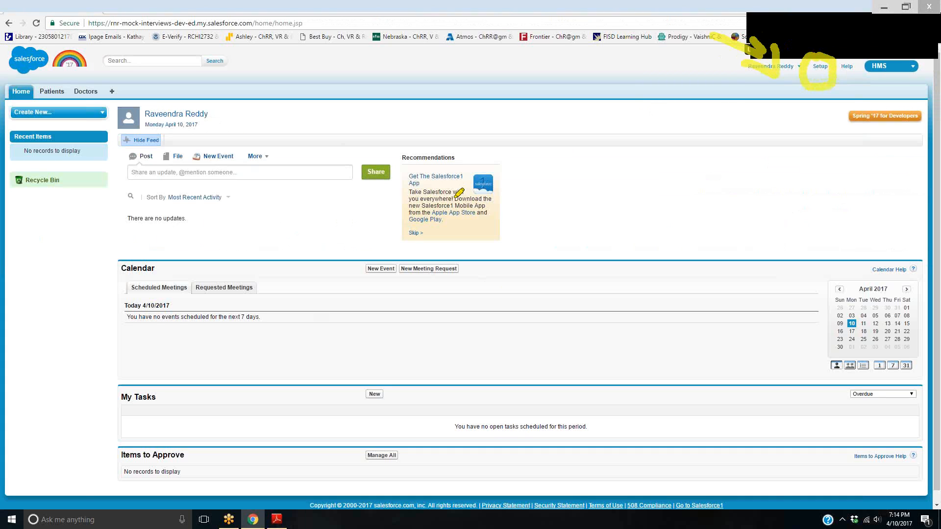
left_click(881, 31)
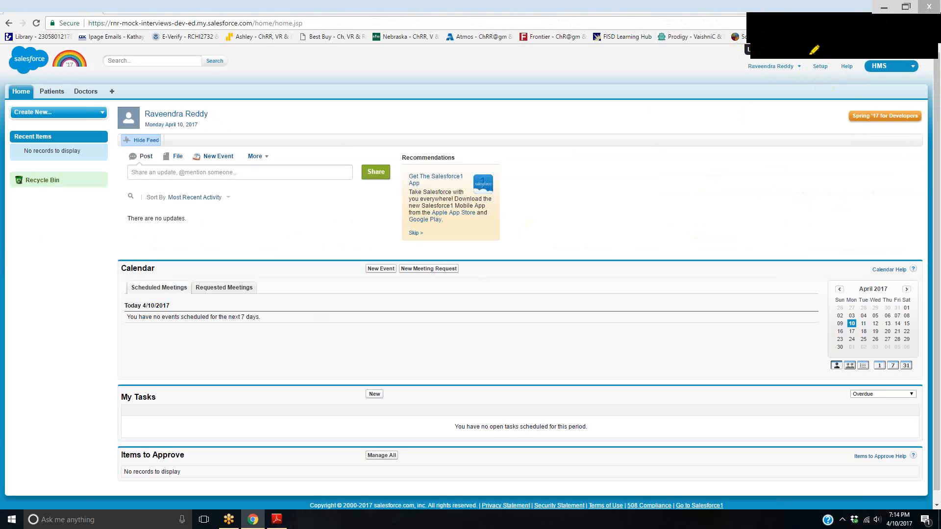
Log out of the standard user's session and return to Setup under the saved administrator account
left_click(773, 66)
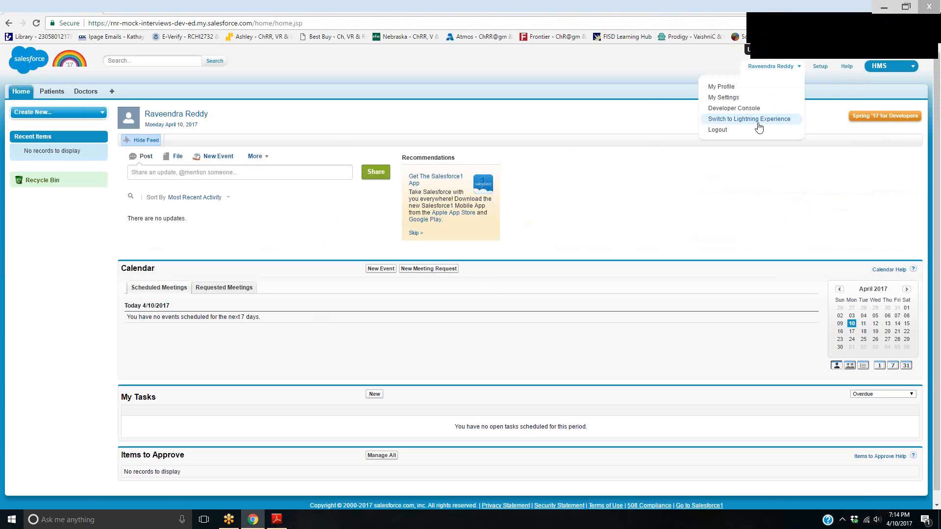
left_click(755, 128)
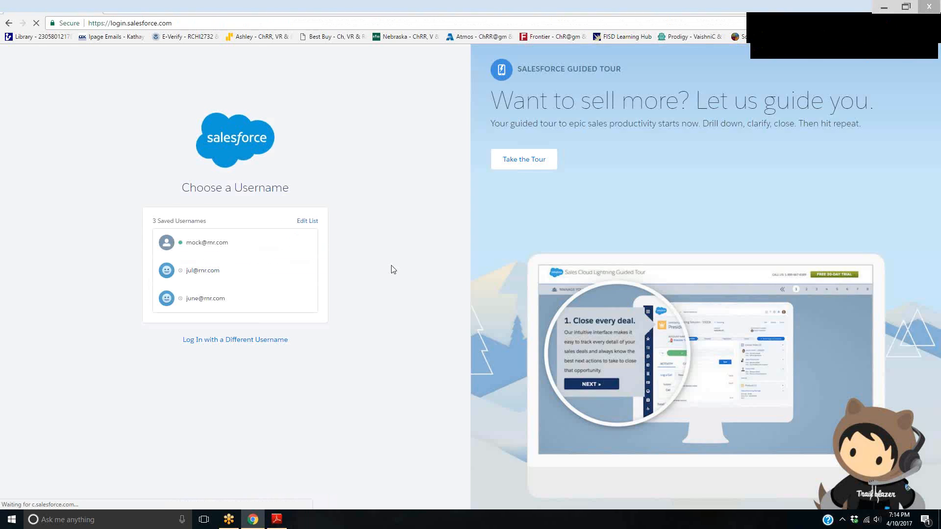
left_click(211, 250)
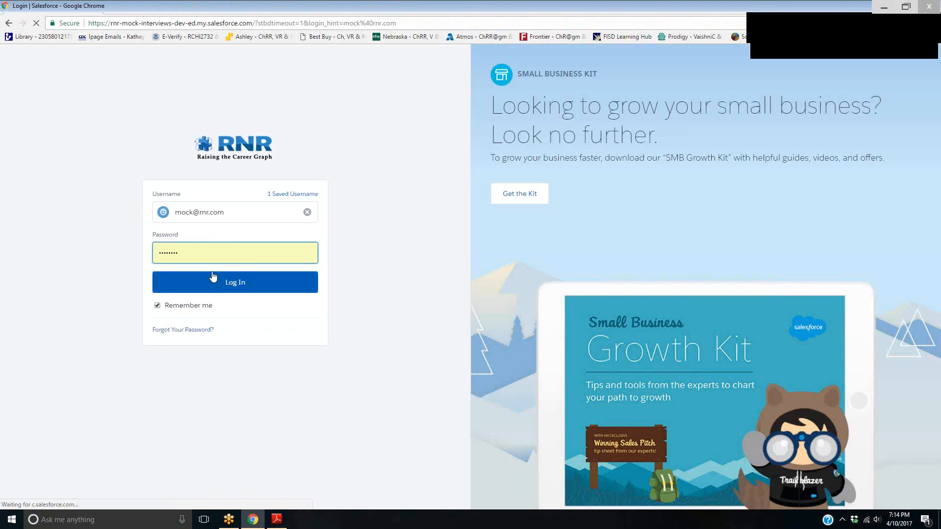
left_click(216, 288)
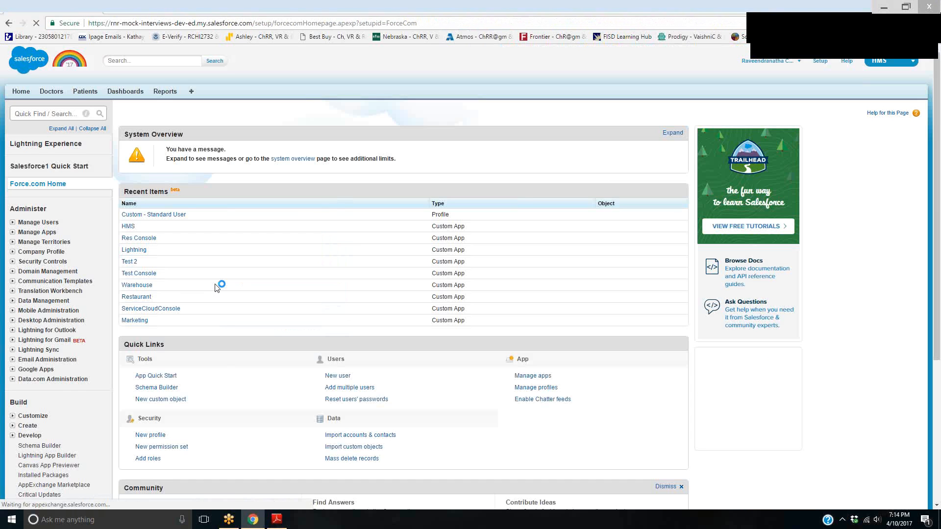
Search Setup for "workflow" and open the list of all workflow rules
left_click(73, 113)
type("workflow")
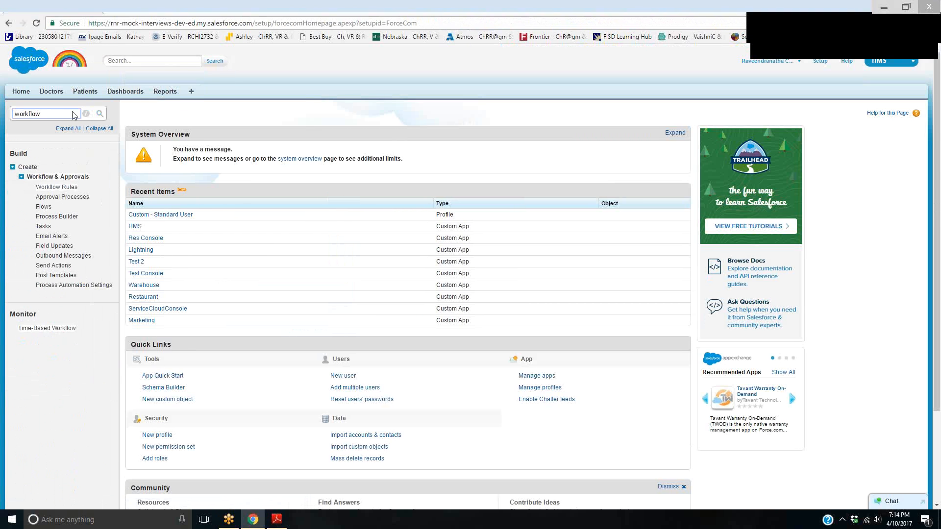
left_click(56, 187)
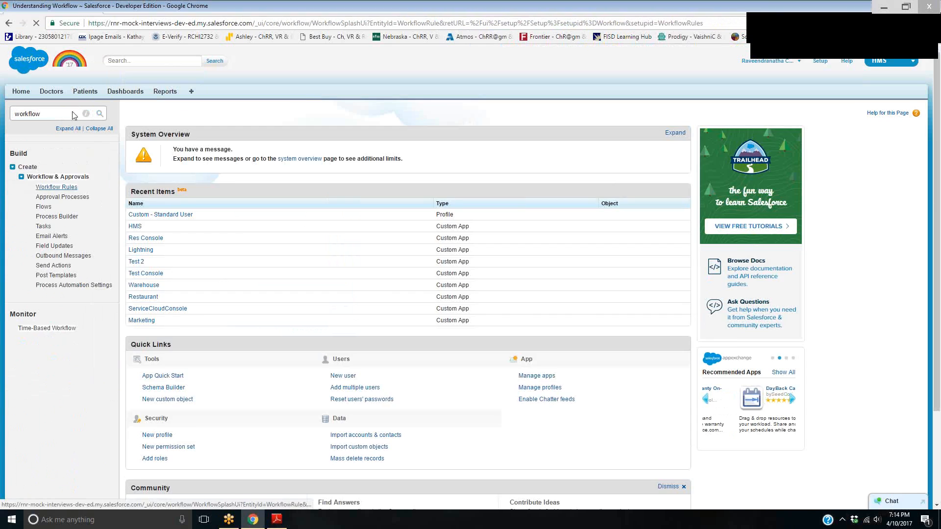
left_click(152, 371)
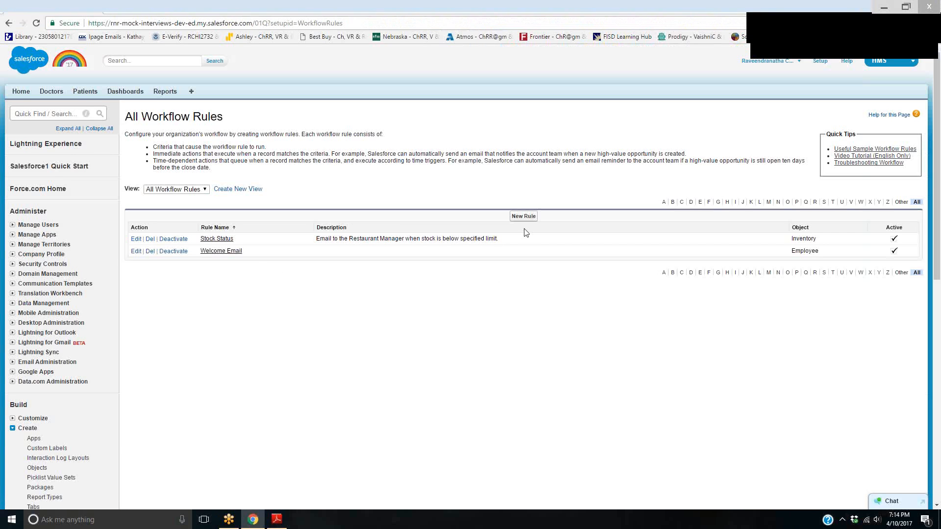
Start a new workflow rule on the Patient object and continue to its configuration step
left_click(522, 218)
left_click(350, 206)
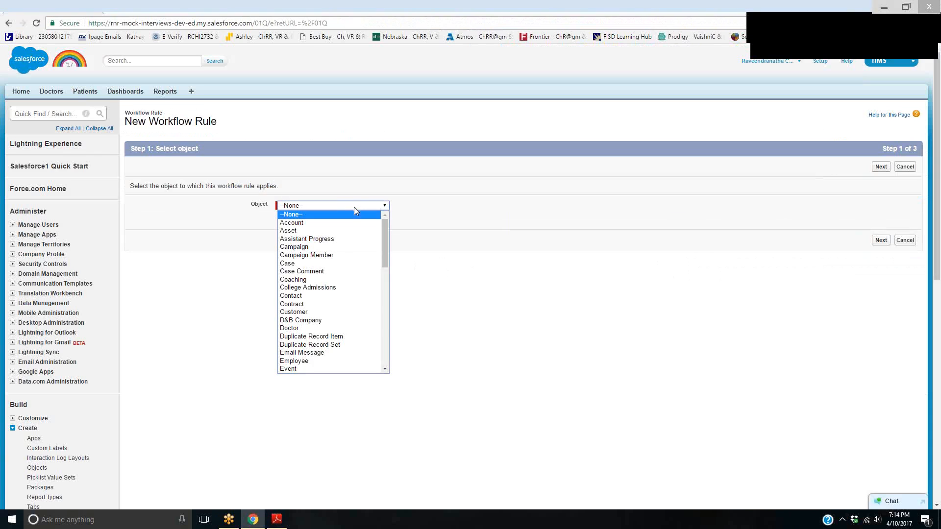
scroll(348, 303, "down", 10)
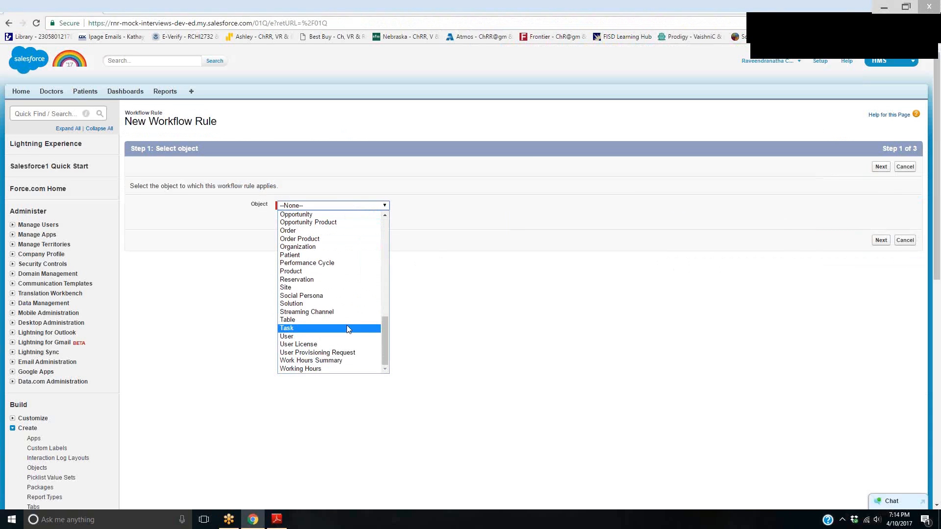
left_click(330, 256)
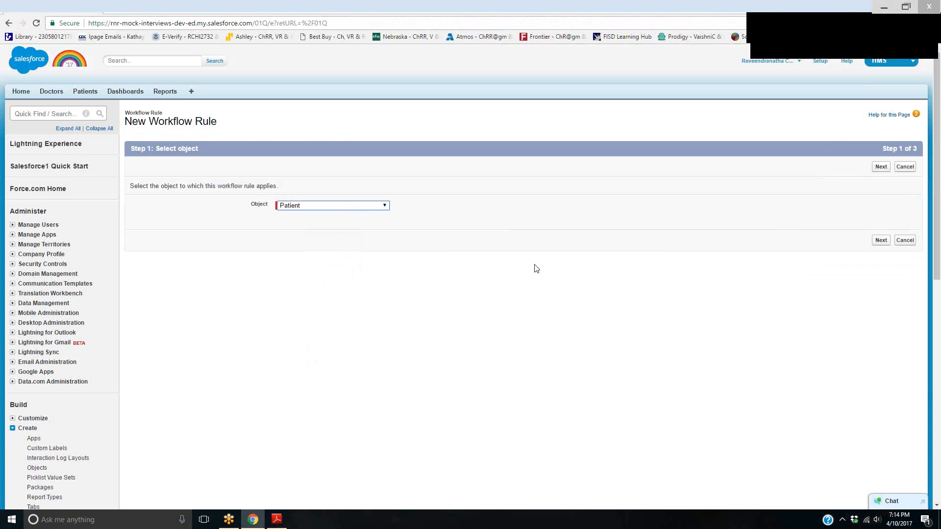
left_click(880, 240)
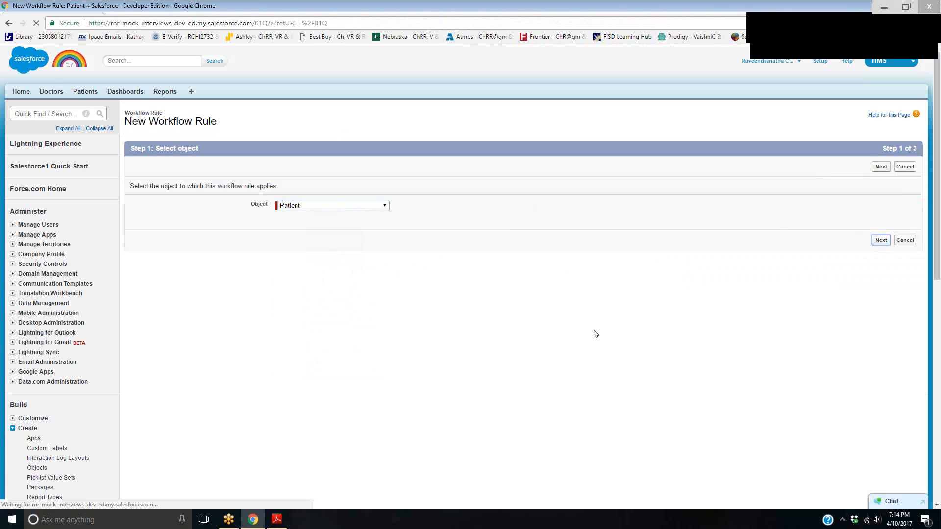
Name the workflow rule "Appointment Reminder"
left_click(306, 223)
type("Appointment R")
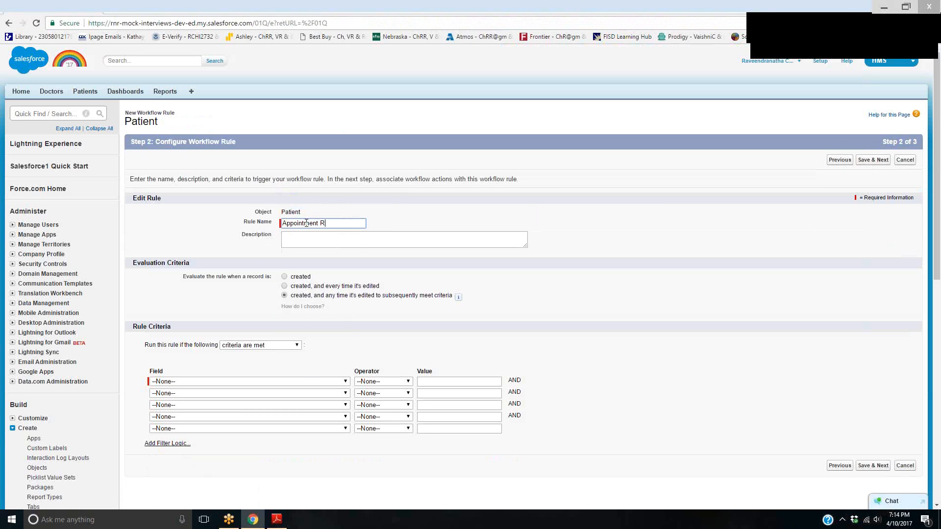
type("eminder")
key("Tab")
left_click_drag(262, 268, 240, 304)
left_click_drag(454, 260, 502, 332)
left_click_drag(287, 283, 315, 283)
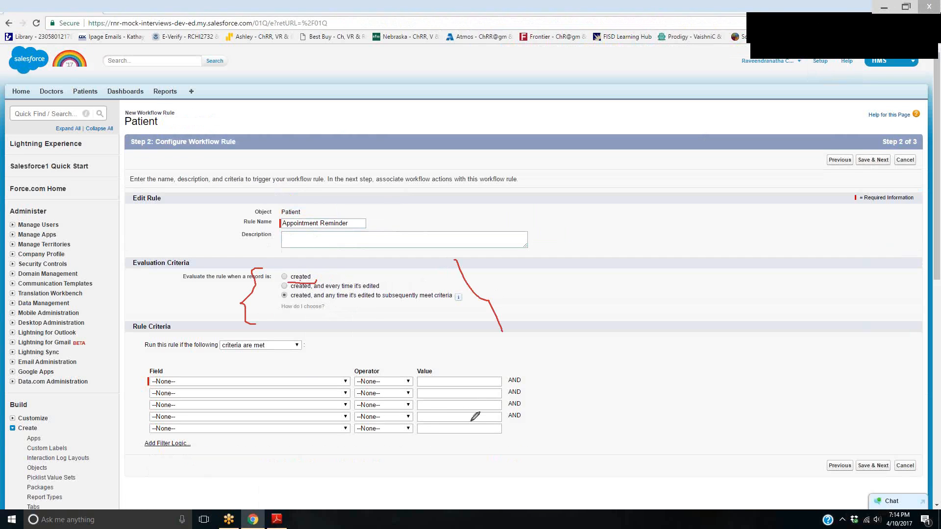
left_click(830, 28)
mouse_move(594, 248)
left_mouse_down()
mouse_move(621, 211)
mouse_move(658, 206)
mouse_move(654, 196)
mouse_move(669, 205)
mouse_move(642, 233)
mouse_move(676, 223)
left_mouse_up()
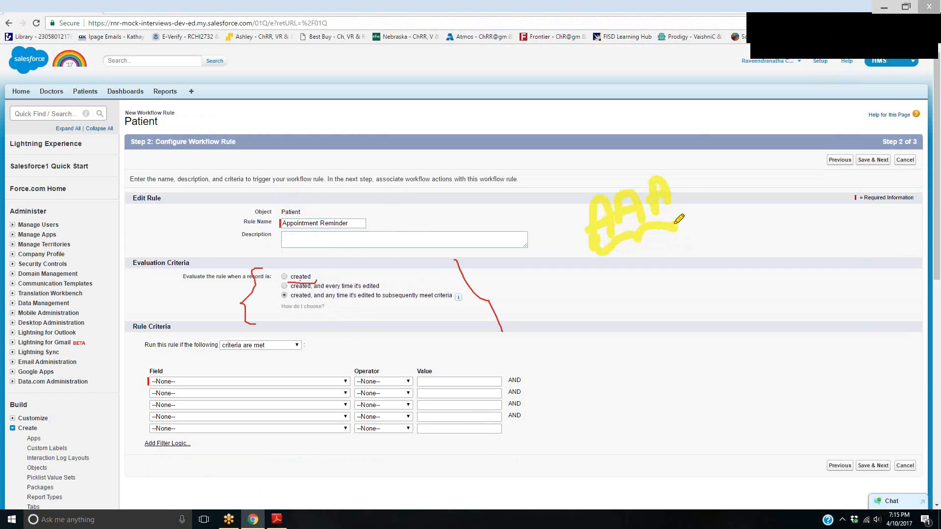
mouse_move(551, 69)
left_mouse_down()
mouse_move(534, 81)
mouse_move(627, 79)
left_mouse_up()
left_click_drag(323, 49, 414, 74)
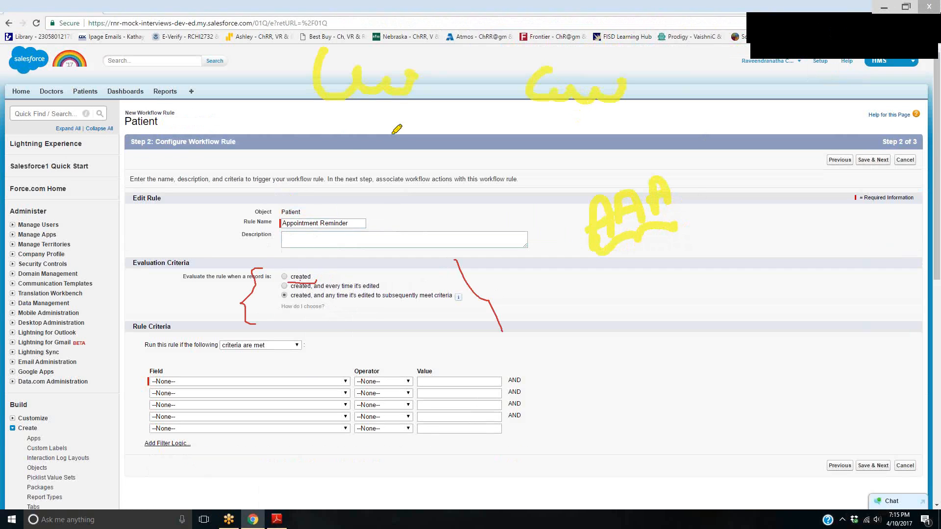
mouse_move(333, 145)
left_mouse_down()
mouse_move(347, 182)
mouse_move(409, 158)
left_mouse_up()
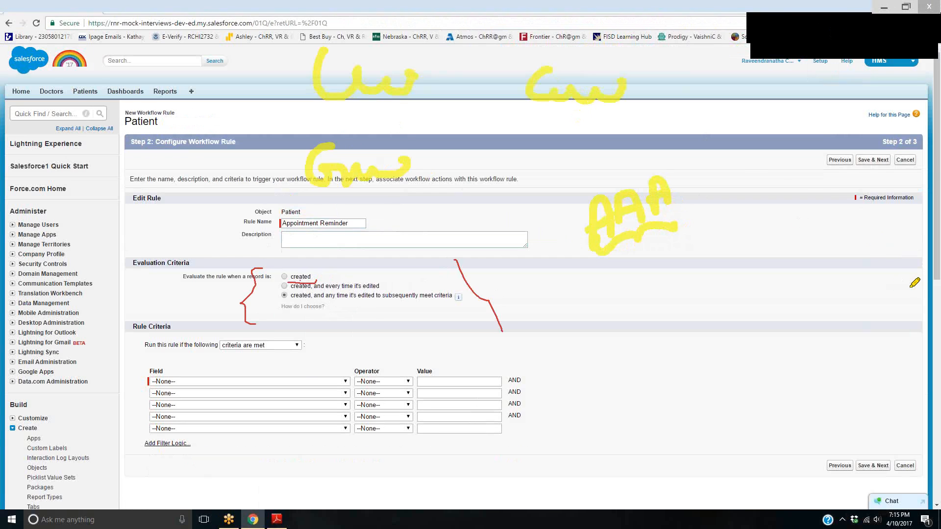
left_click_drag(910, 288, 737, 171)
mouse_move(895, 235)
left_mouse_down()
mouse_move(740, 170)
mouse_move(728, 181)
mouse_move(754, 155)
left_mouse_up()
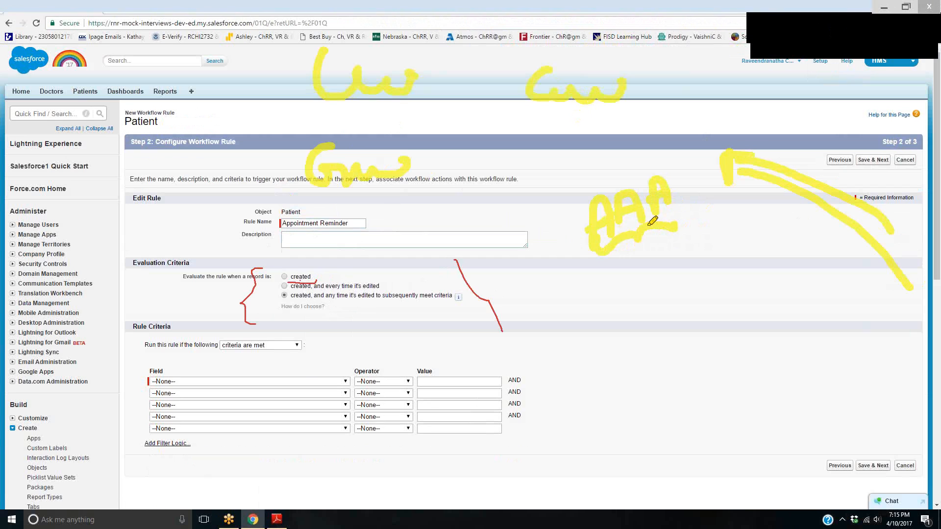
mouse_move(647, 228)
left_mouse_down()
mouse_move(643, 304)
mouse_move(686, 303)
mouse_move(693, 322)
mouse_move(729, 265)
mouse_move(804, 259)
mouse_move(748, 327)
left_mouse_up()
mouse_move(760, 283)
left_mouse_down()
mouse_move(796, 282)
mouse_move(802, 331)
mouse_move(766, 314)
left_mouse_up()
mouse_move(769, 350)
left_mouse_down()
mouse_move(813, 347)
mouse_move(773, 381)
mouse_move(762, 348)
left_mouse_up()
mouse_move(735, 287)
left_mouse_down()
mouse_move(730, 404)
mouse_move(754, 458)
left_mouse_up()
mouse_move(816, 265)
left_mouse_down()
mouse_move(840, 414)
mouse_move(817, 417)
mouse_move(906, 321)
mouse_move(911, 347)
left_mouse_up()
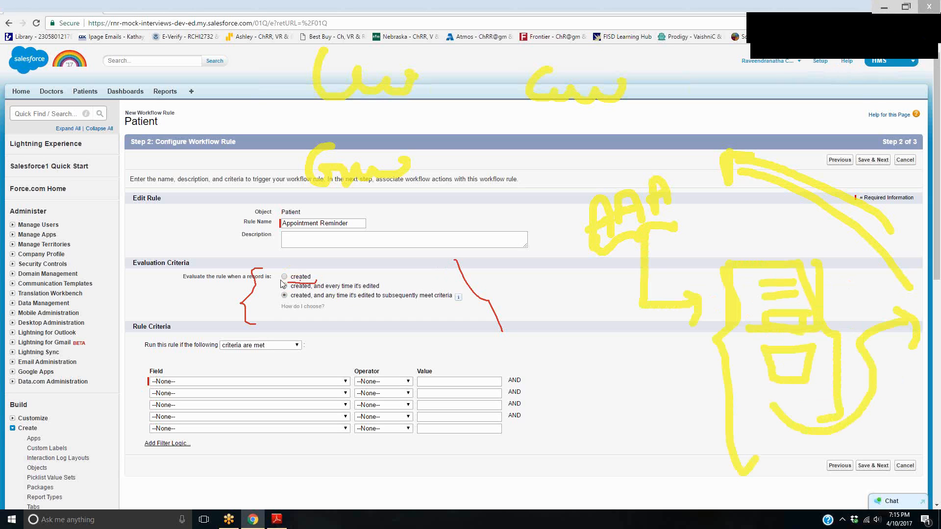
Set the rule's evaluation criteria to "created, and every time it's edited"
left_click(878, 31)
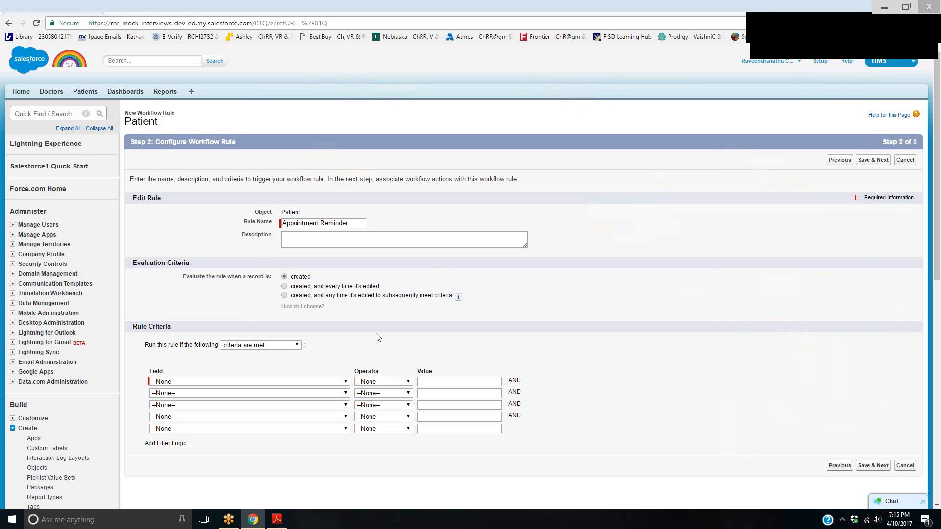
double_click(295, 277)
left_click(284, 286)
left_click(834, 34)
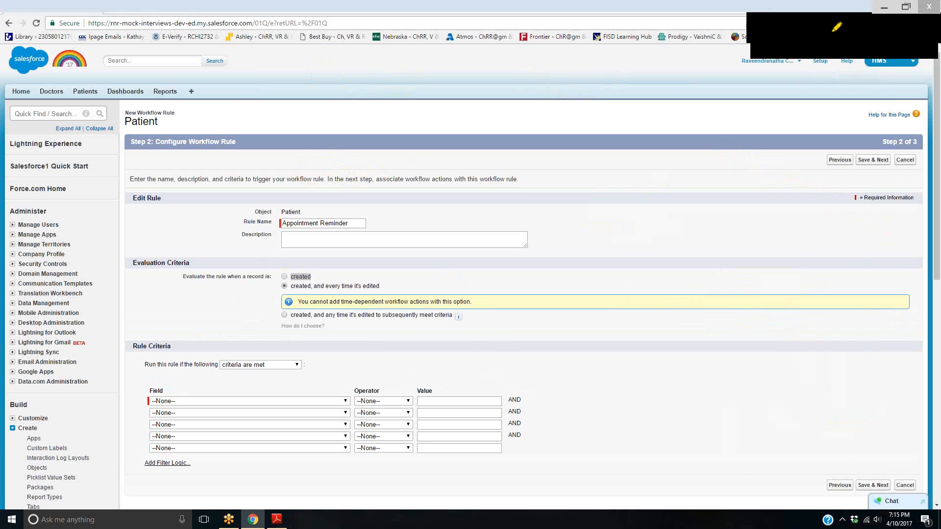
mouse_move(297, 290)
left_mouse_down()
mouse_move(406, 280)
mouse_move(325, 275)
mouse_move(286, 285)
left_mouse_up()
left_click_drag(342, 308, 410, 308)
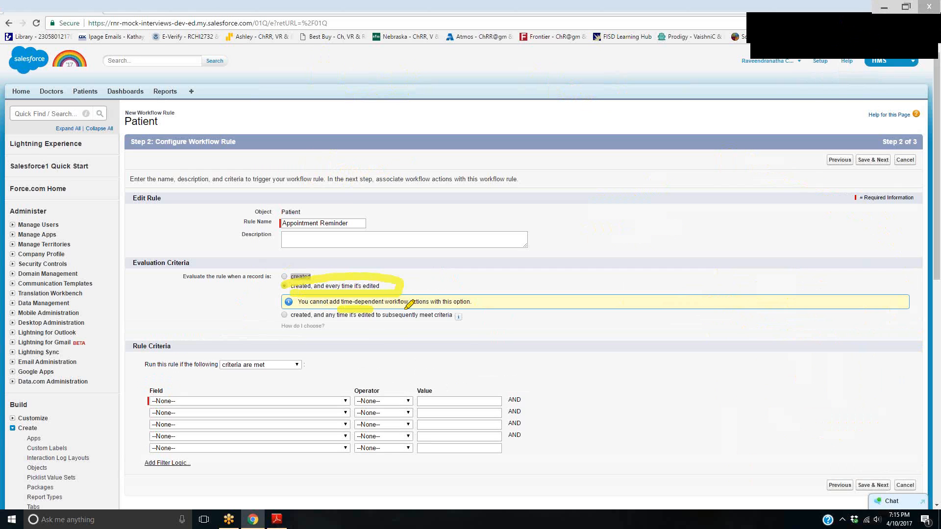
mouse_move(518, 198)
left_mouse_down()
mouse_move(442, 257)
mouse_move(459, 274)
left_mouse_up()
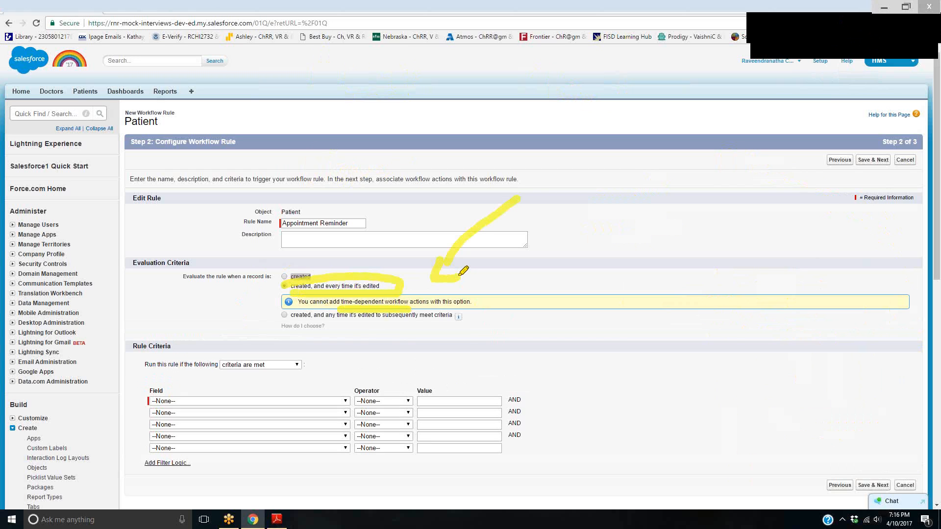
left_click(883, 30)
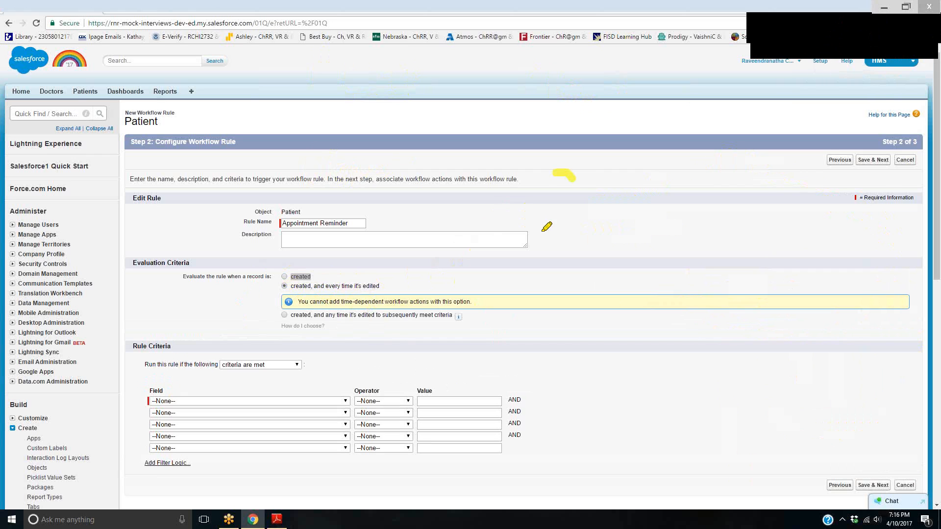
left_click_drag(572, 175, 541, 232)
mouse_move(616, 175)
left_mouse_down()
mouse_move(700, 223)
mouse_move(852, 202)
mouse_move(910, 211)
left_mouse_up()
mouse_move(518, 303)
left_mouse_down()
mouse_move(561, 301)
mouse_move(567, 318)
left_mouse_up()
left_click_drag(567, 297, 583, 326)
mouse_move(617, 295)
left_mouse_down()
mouse_move(631, 295)
mouse_move(628, 323)
left_mouse_up()
left_click_drag(671, 299, 676, 290)
left_click(710, 307)
left_click_drag(708, 318, 748, 316)
left_click_drag(724, 296, 755, 293)
mouse_move(683, 333)
left_mouse_down()
mouse_move(808, 354)
mouse_move(809, 362)
left_mouse_up()
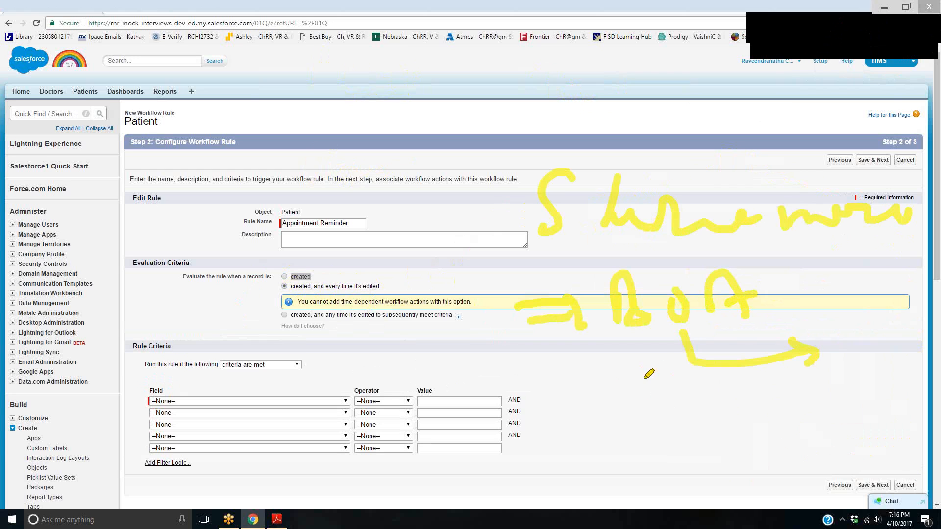
mouse_move(635, 411)
left_mouse_down()
mouse_move(668, 409)
mouse_move(645, 430)
left_mouse_up()
mouse_move(692, 400)
left_mouse_down()
mouse_move(759, 406)
mouse_move(802, 431)
left_mouse_up()
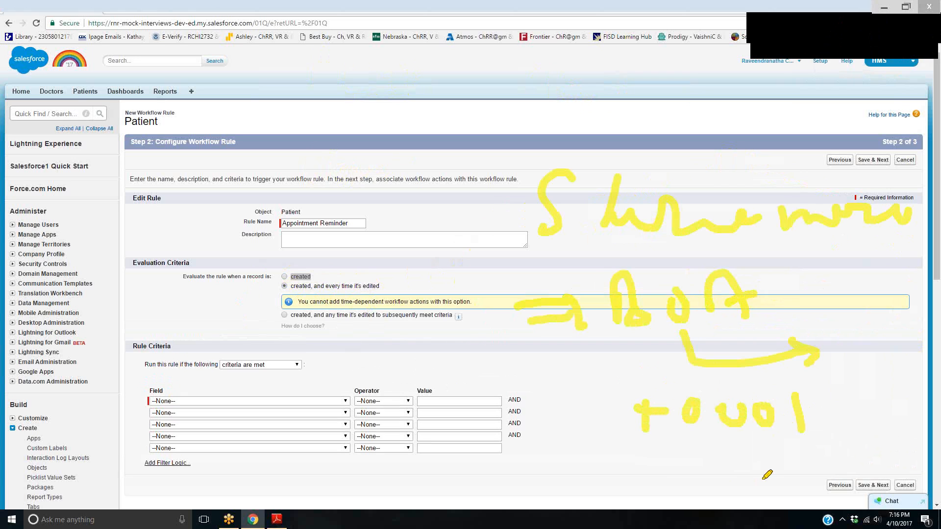
mouse_move(665, 474)
left_mouse_down()
mouse_move(723, 455)
mouse_move(809, 460)
mouse_move(838, 482)
left_mouse_up()
left_click_drag(743, 473, 757, 480)
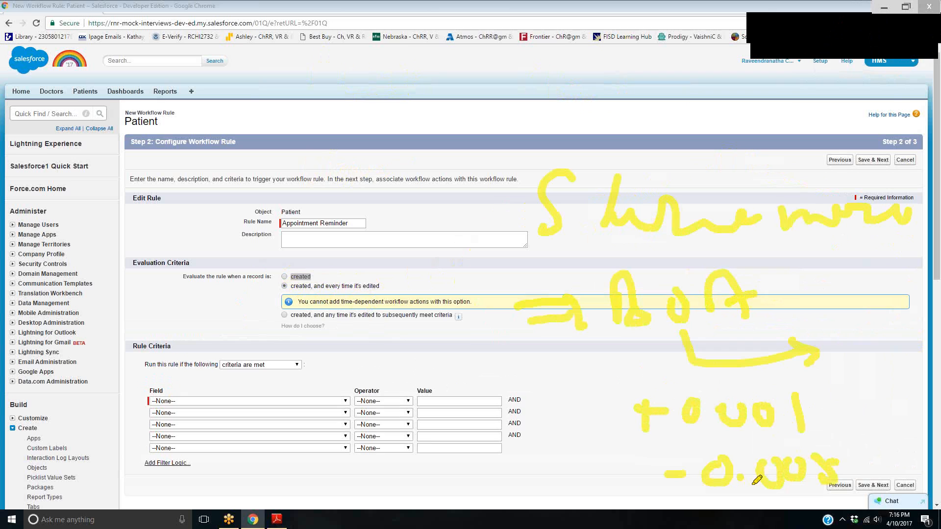
mouse_move(796, 426)
left_mouse_down()
mouse_move(893, 360)
mouse_move(896, 383)
left_mouse_up()
mouse_move(849, 451)
left_mouse_down()
mouse_move(887, 421)
mouse_move(890, 429)
left_mouse_up()
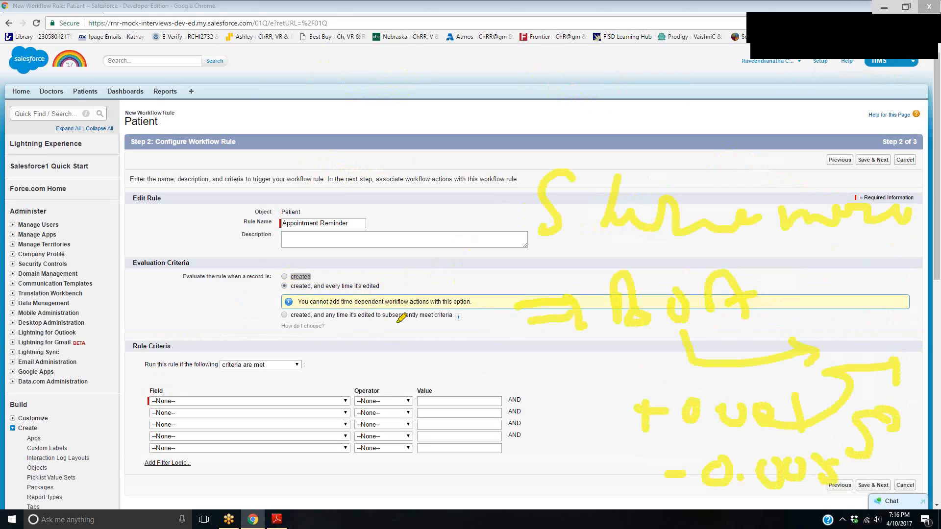
mouse_move(290, 291)
left_mouse_down()
mouse_move(377, 287)
mouse_move(284, 285)
left_mouse_up()
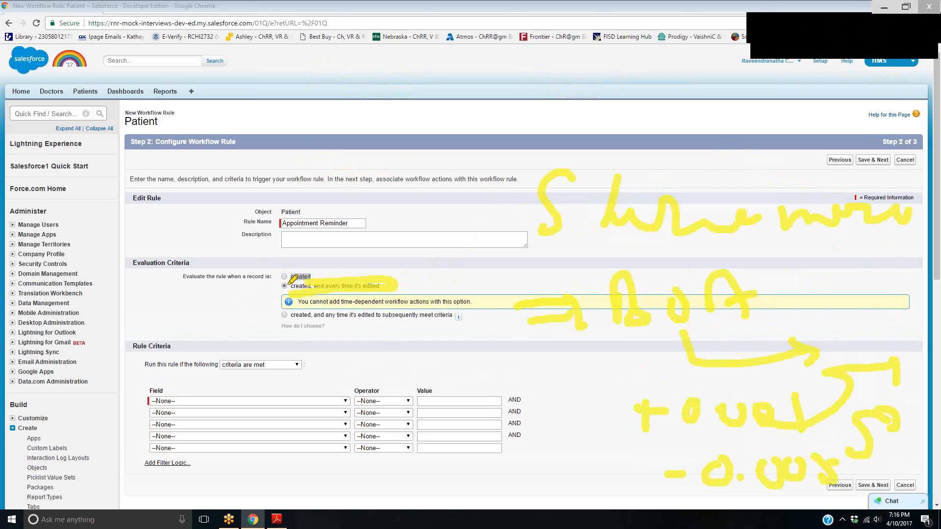
Set the rule's evaluation criteria to "created, and any time it's edited to subsequently meet criteria"
left_click(879, 29)
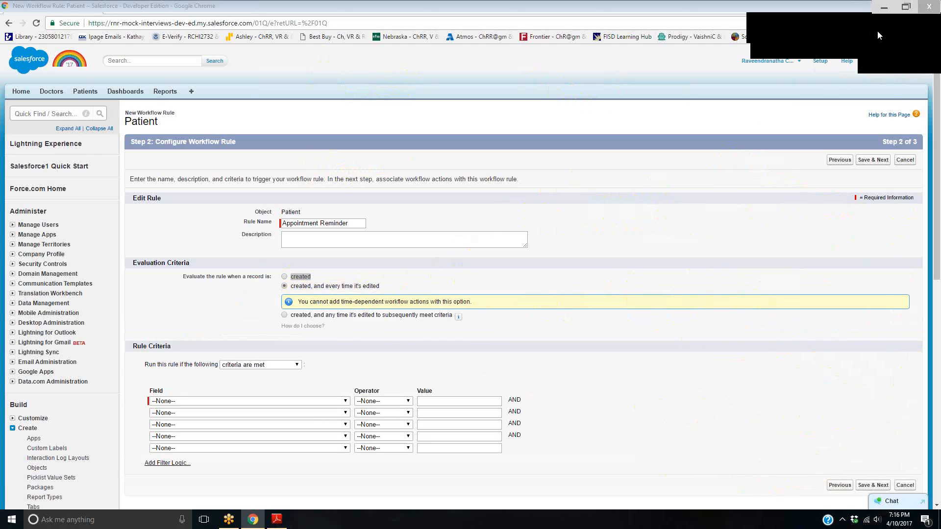
left_click(785, 70)
left_click(284, 315)
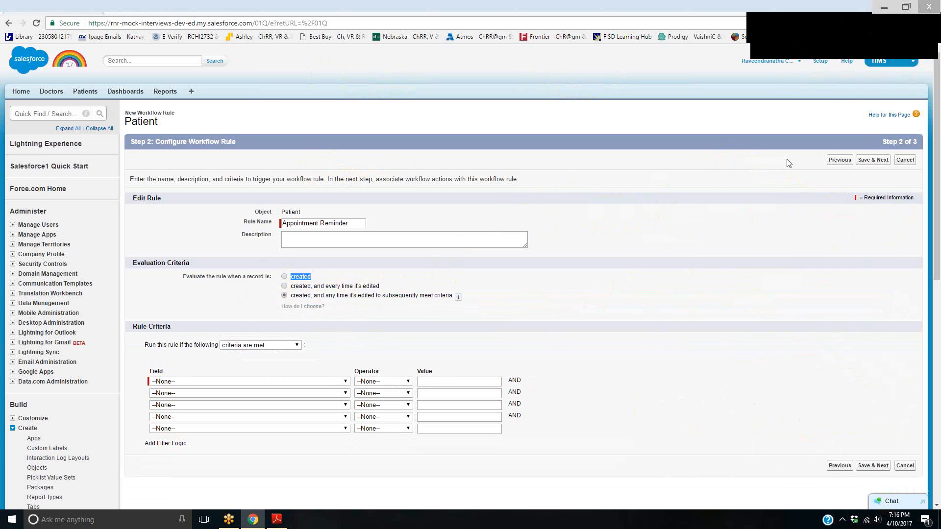
left_click(827, 30)
left_click_drag(645, 145, 691, 172)
left_click_drag(307, 304, 328, 304)
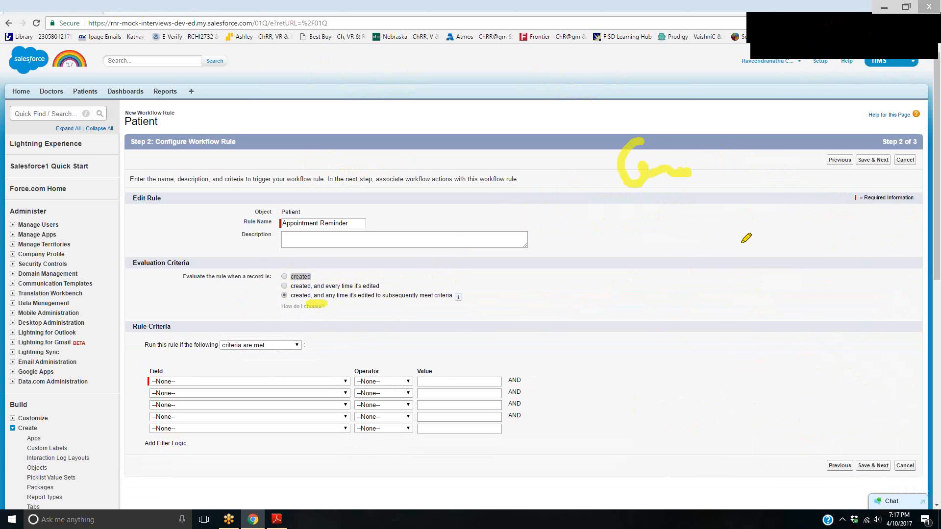
mouse_move(669, 241)
left_mouse_down()
mouse_move(675, 299)
mouse_move(724, 235)
mouse_move(741, 244)
left_mouse_up()
left_click_drag(688, 298, 758, 282)
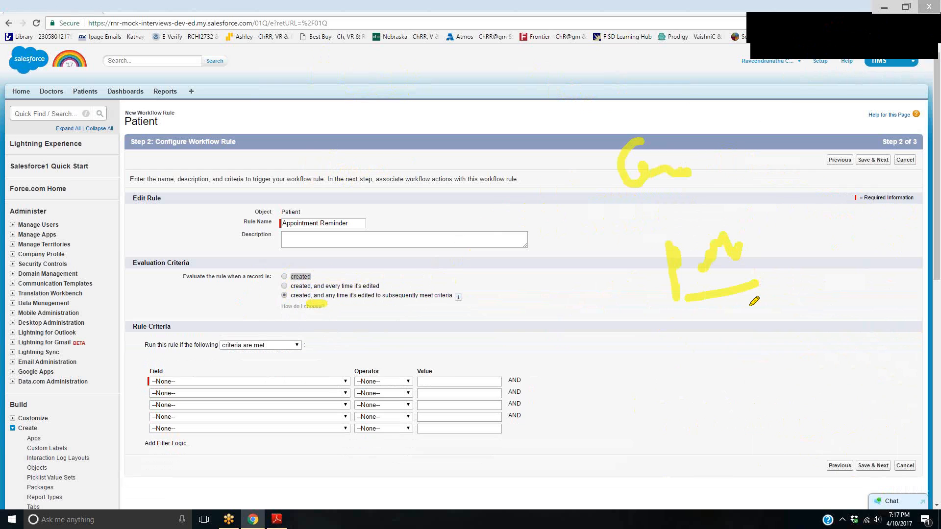
mouse_move(691, 300)
left_mouse_down()
mouse_move(687, 354)
mouse_move(766, 284)
mouse_move(740, 284)
left_mouse_up()
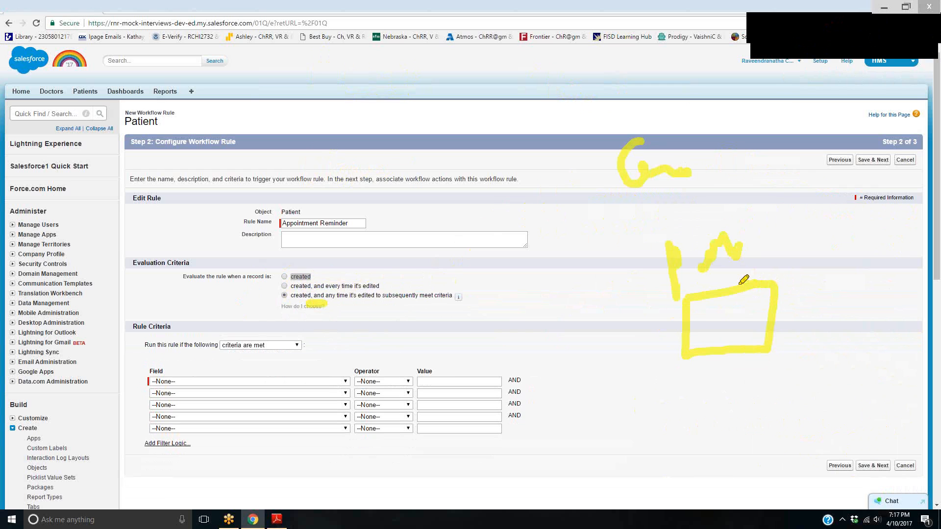
left_click_drag(811, 242, 773, 269)
left_click_drag(773, 268, 794, 271)
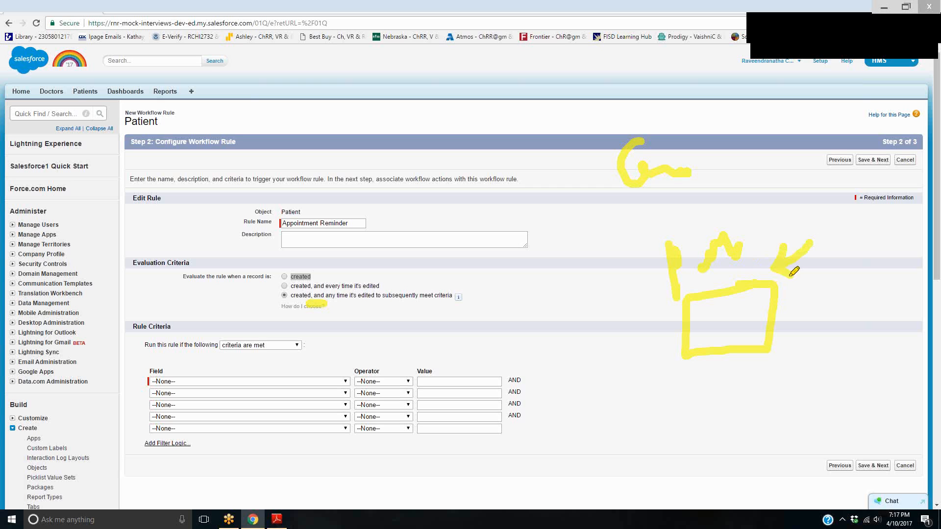
mouse_move(706, 291)
left_mouse_down()
mouse_move(592, 297)
mouse_move(610, 308)
left_mouse_up()
left_click_drag(811, 201, 758, 245)
left_click_drag(720, 354, 720, 383)
left_click_drag(735, 353, 735, 392)
left_click_drag(705, 377, 719, 399)
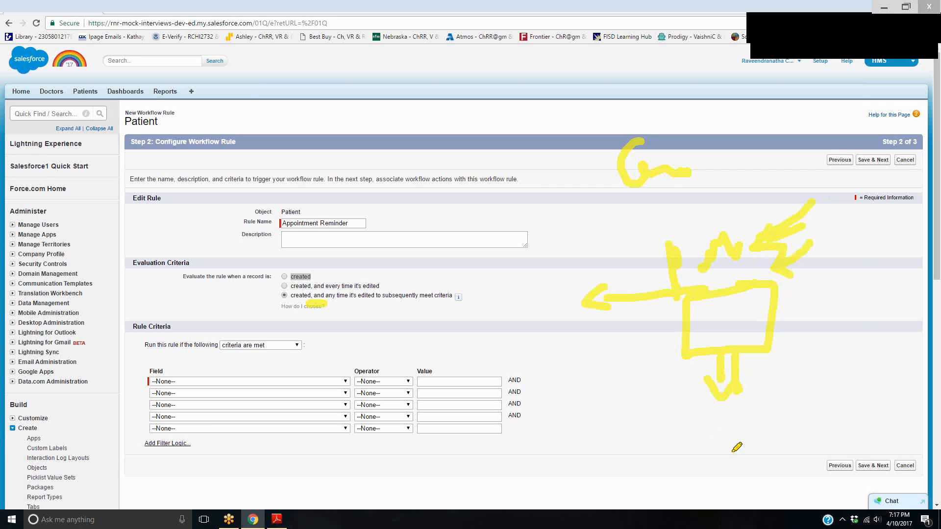
mouse_move(720, 482)
left_mouse_down()
mouse_move(716, 437)
mouse_move(807, 471)
left_mouse_up()
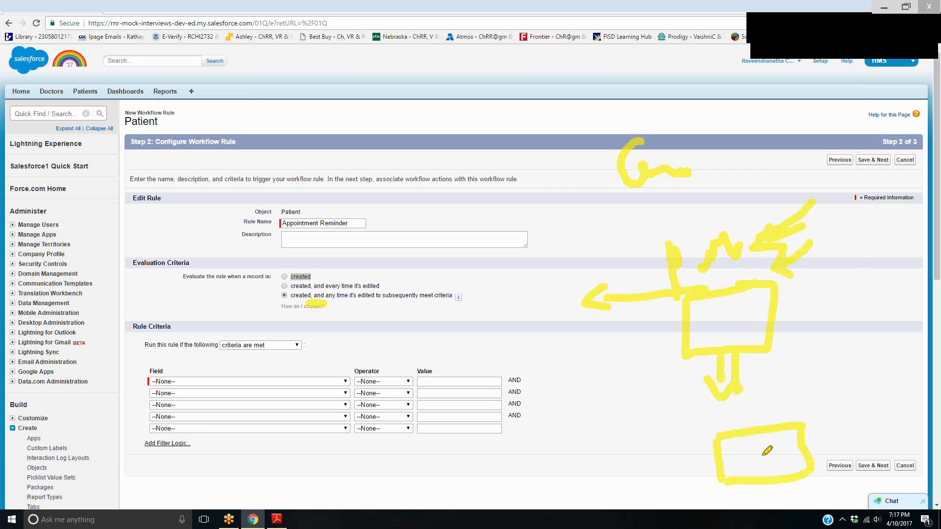
left_click_drag(762, 452, 866, 388)
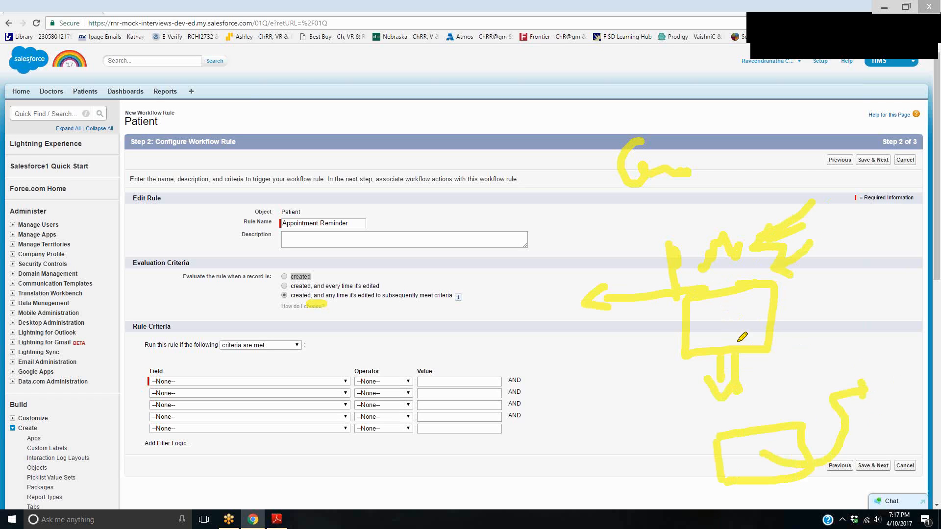
left_click_drag(316, 274, 371, 244)
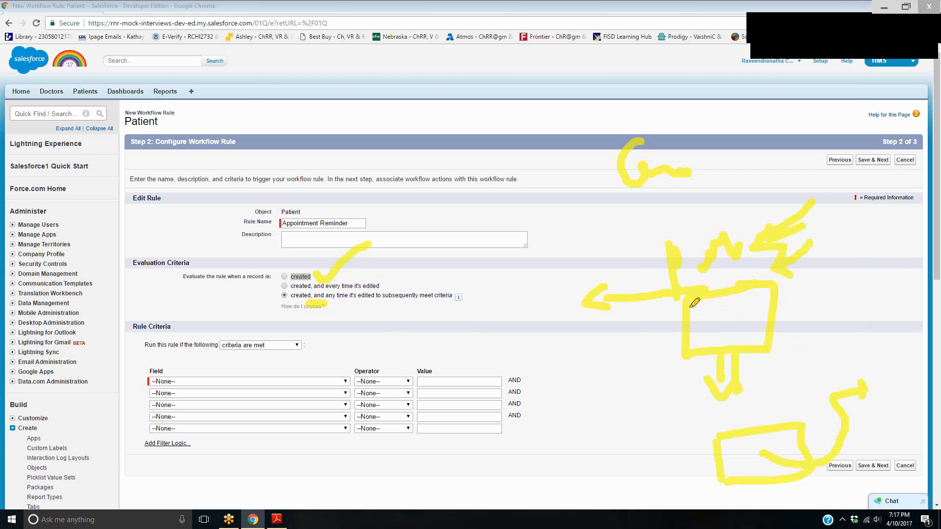
mouse_move(553, 196)
left_mouse_down()
mouse_move(554, 239)
mouse_move(586, 234)
left_mouse_up()
left_click_drag(544, 258, 594, 257)
left_click_drag(584, 252, 576, 293)
mouse_move(612, 233)
left_mouse_down()
mouse_move(640, 230)
mouse_move(633, 255)
left_mouse_up()
left_click_drag(726, 154, 720, 185)
left_click_drag(744, 173, 754, 186)
mouse_move(677, 222)
left_mouse_down()
mouse_move(745, 220)
mouse_move(742, 256)
mouse_move(689, 230)
left_mouse_up()
left_click_drag(846, 228, 836, 218)
mouse_move(831, 209)
left_mouse_down()
mouse_move(880, 226)
mouse_move(848, 256)
left_mouse_up()
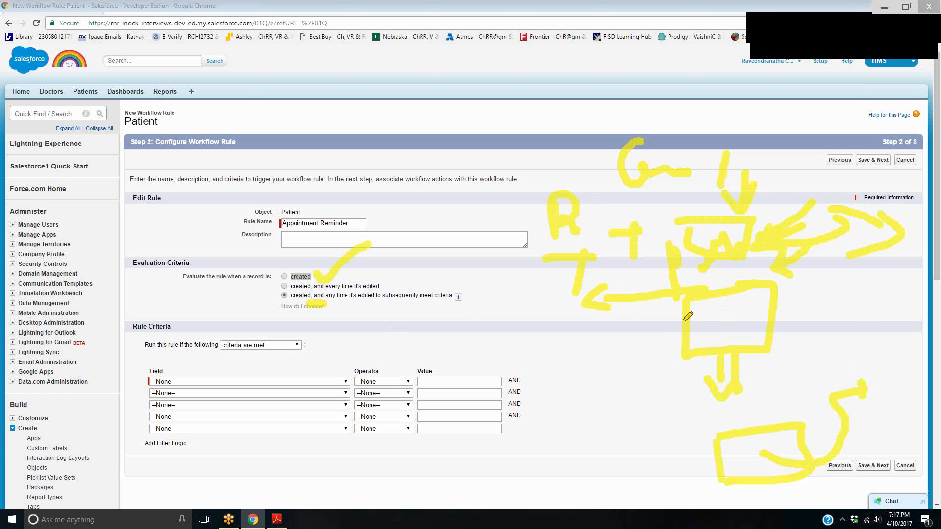
left_click(879, 35)
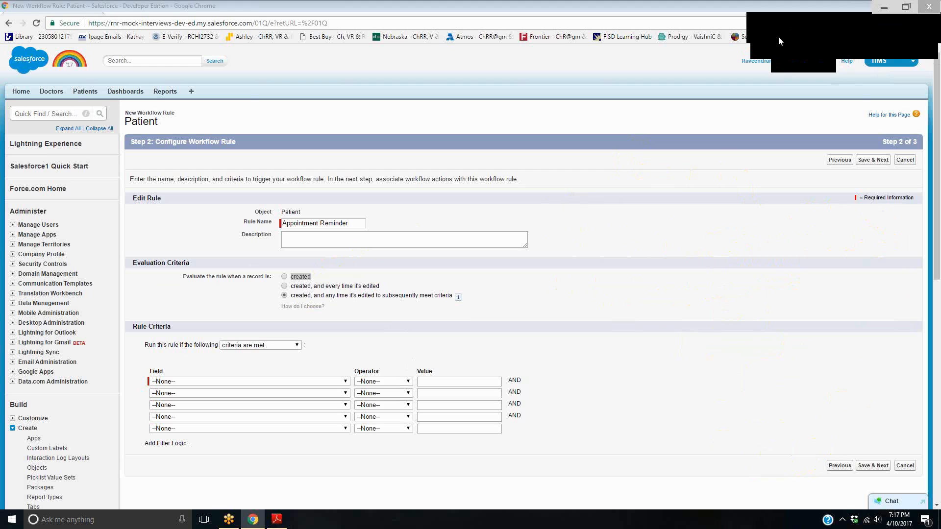
Enter "Just to send an email to the patient" as the workflow rule's description
left_click(343, 247)
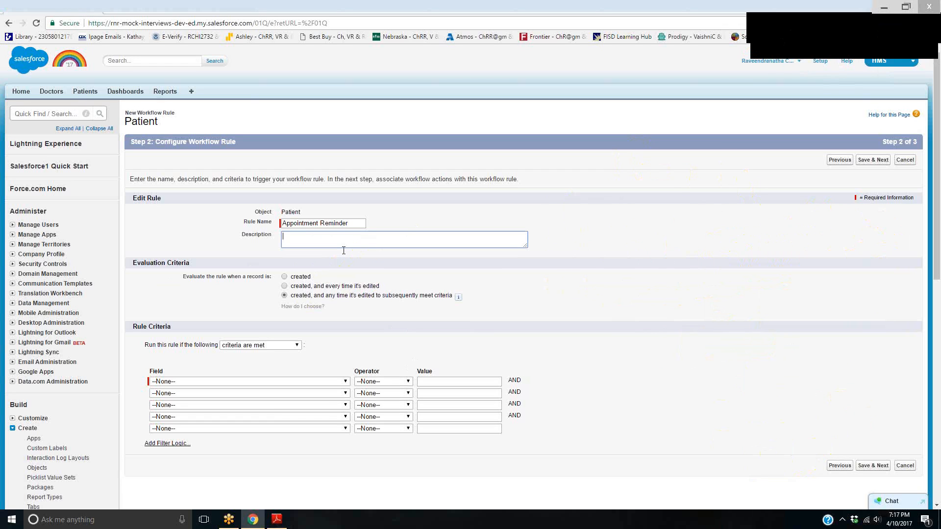
type("Just to send an email to tje [")
type("pati")
Set the rule to run if the following "formula evaluates to true"
scroll(387, 358, "down", 1)
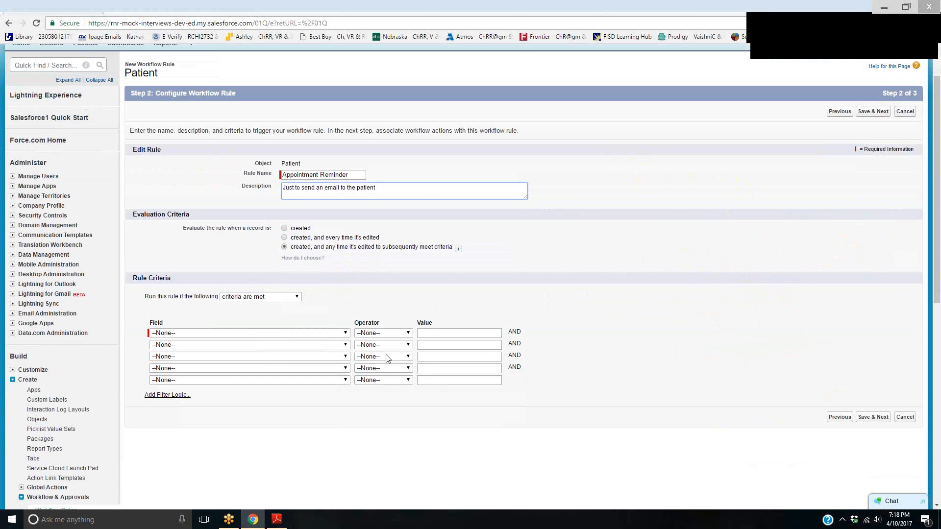
left_click(281, 296)
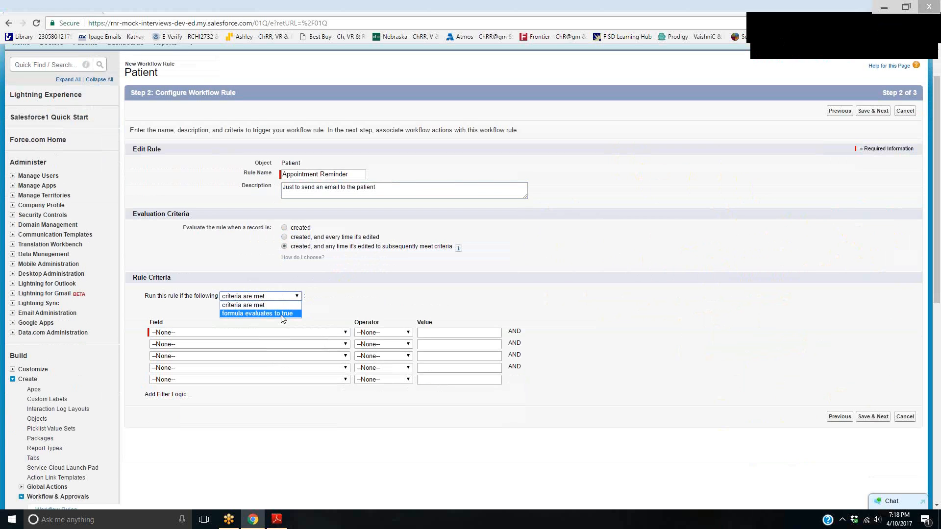
left_click(283, 314)
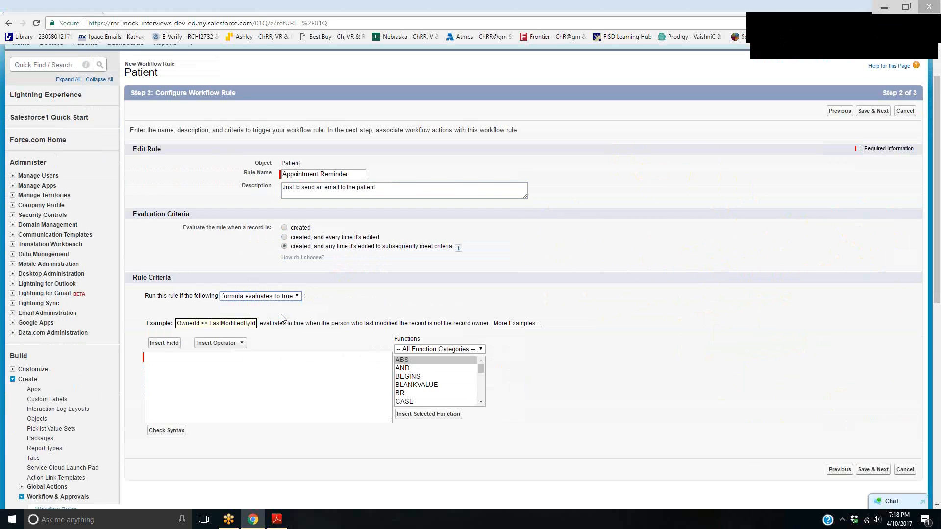
Insert the Patient field Appoint Time into the criteria formula, followed by a minus sign
left_click(328, 374)
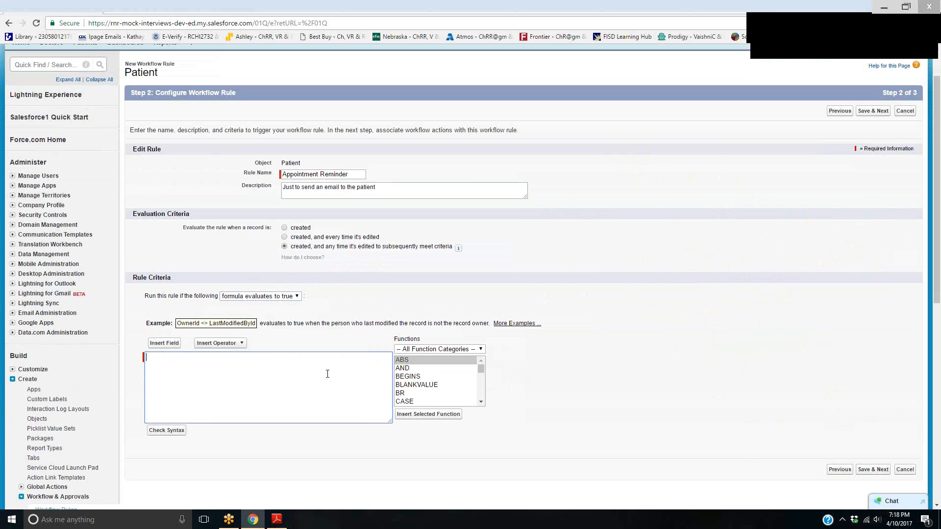
left_click(178, 345)
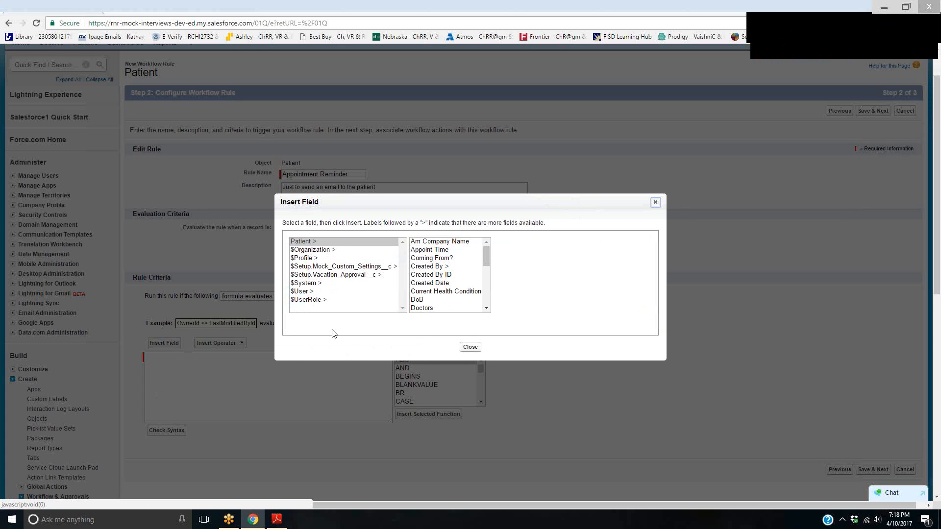
left_click(446, 249)
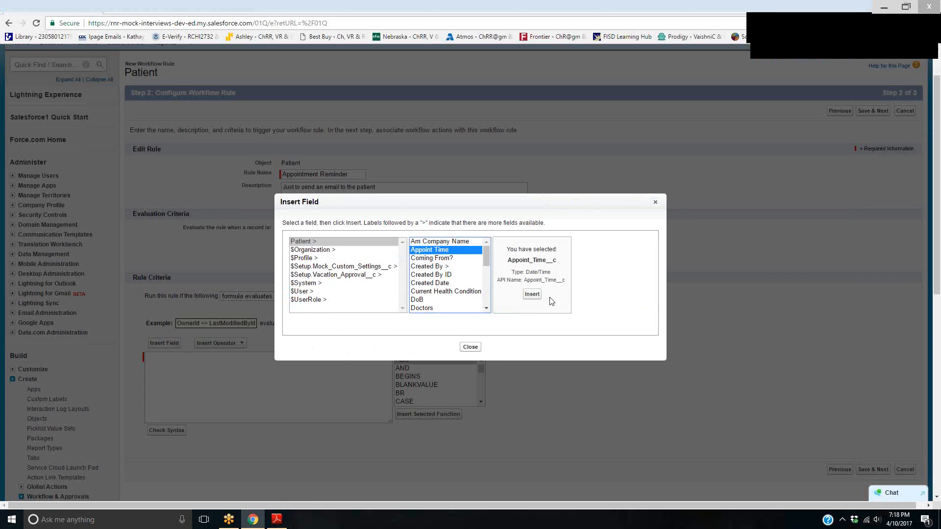
left_click(532, 296)
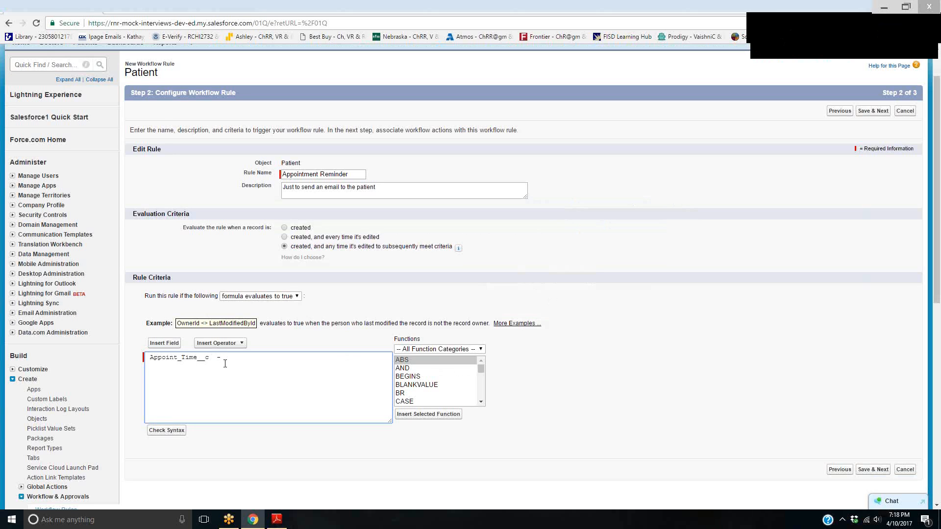
Insert the Date & Time function NOW and complete the formula as (Appoint_Time__c - NOW()) < 1
left_click(460, 349)
left_click(451, 367)
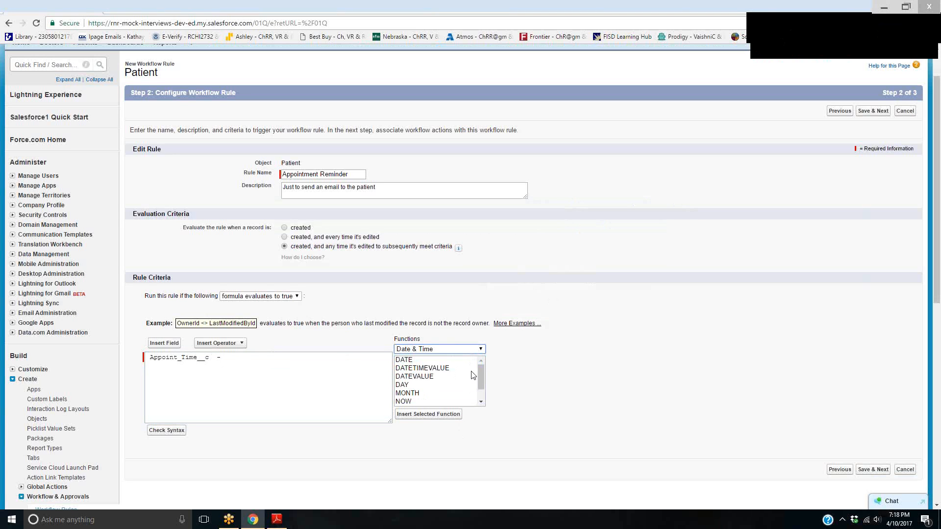
scroll(480, 373, "down", 2)
left_click(424, 385)
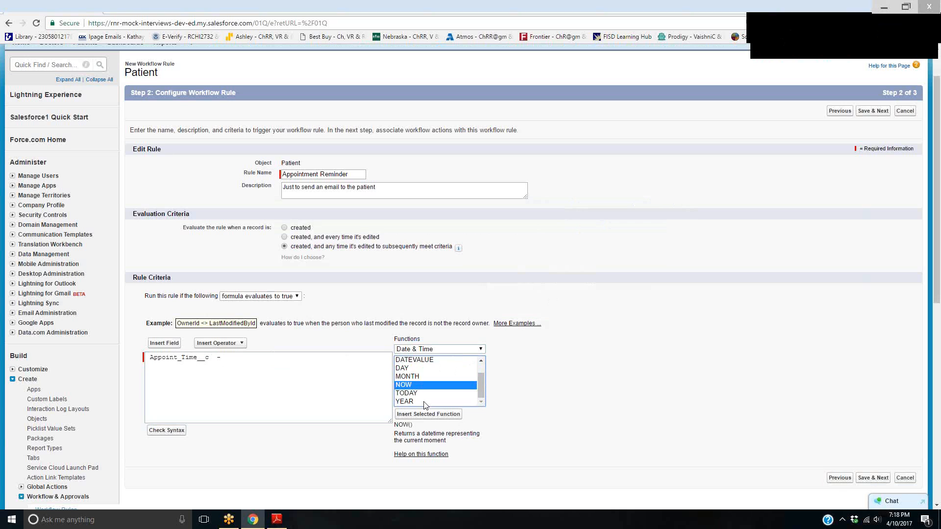
left_click(426, 414)
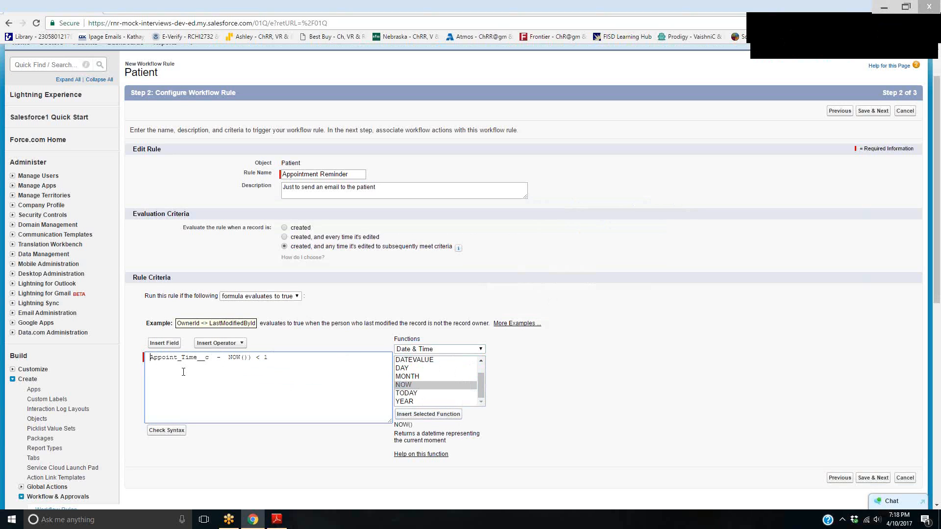
type("(")
Check the syntax of the rule criteria formula and review the result
left_click(179, 433)
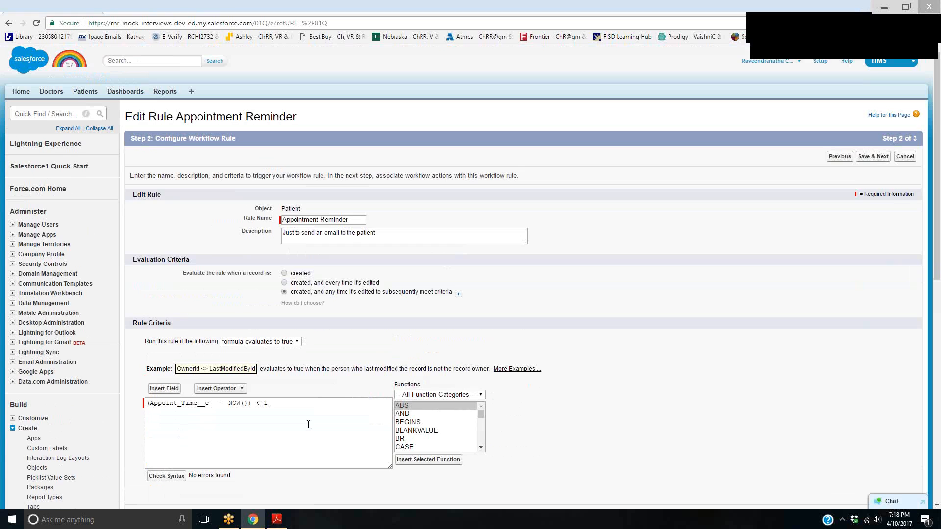
scroll(184, 392, "down", 3)
left_click_drag(196, 331, 337, 333)
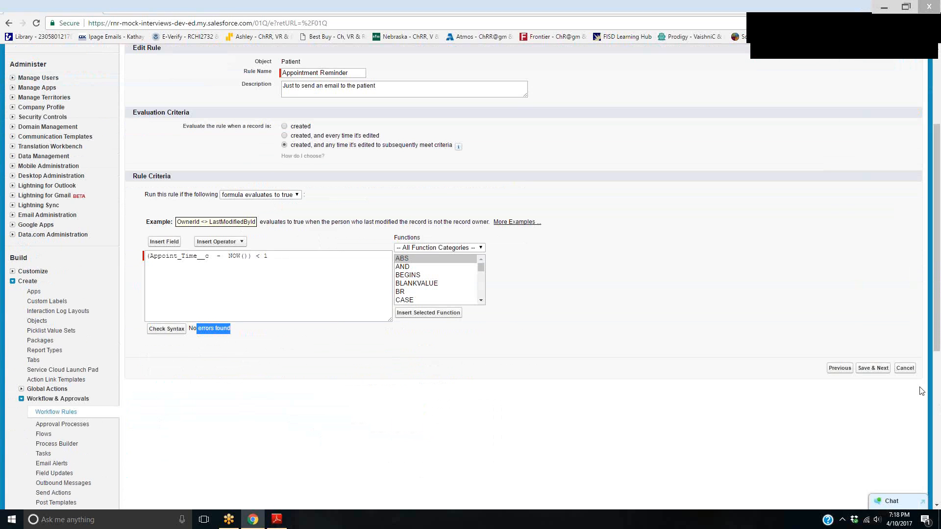
Save the rule configuration and start a new email alert as an immediate workflow action
left_click(872, 368)
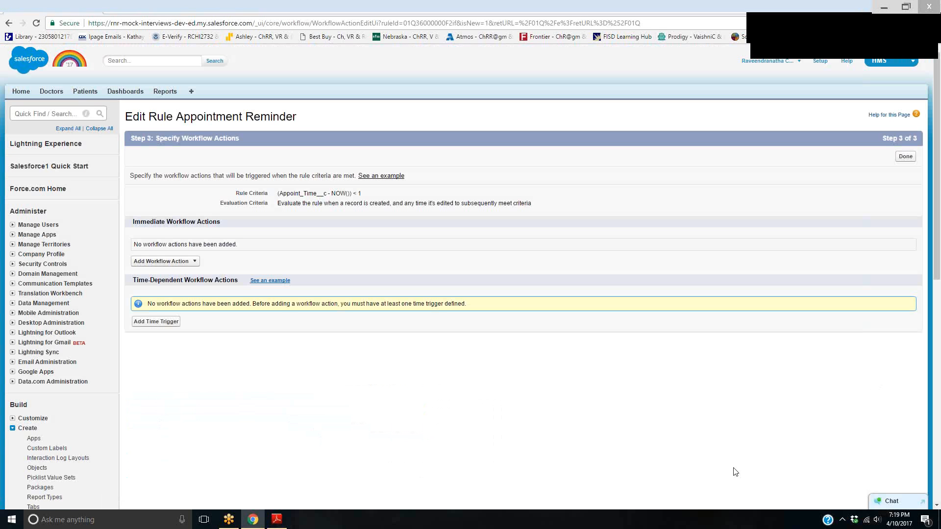
left_click(169, 261)
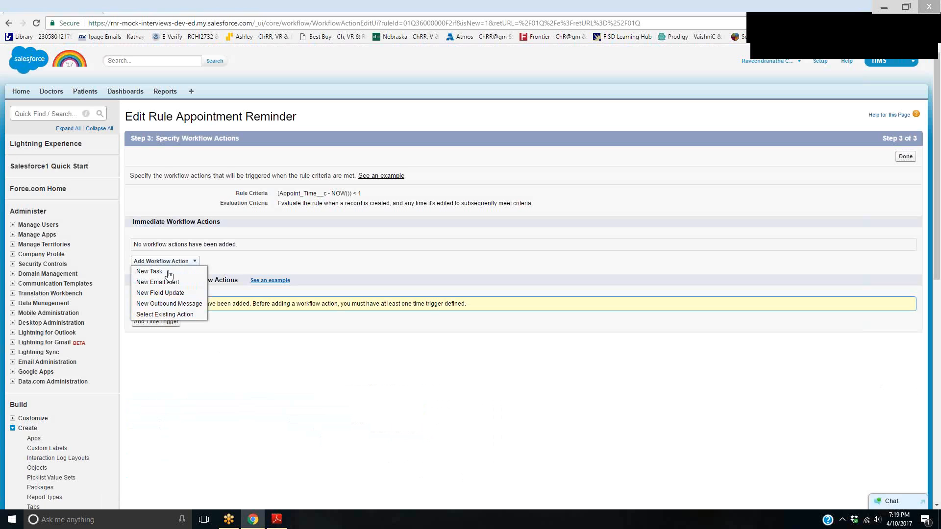
left_click(162, 283)
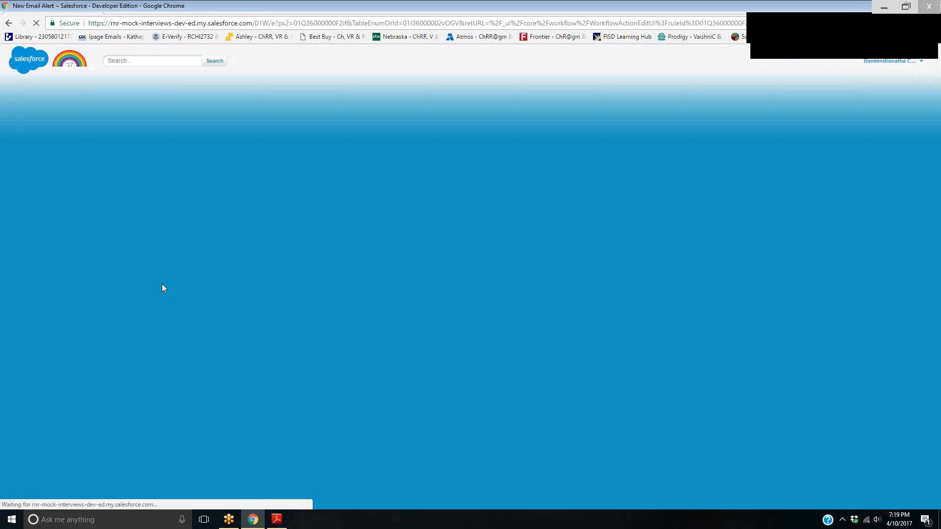
left_click_drag(221, 213, 264, 215)
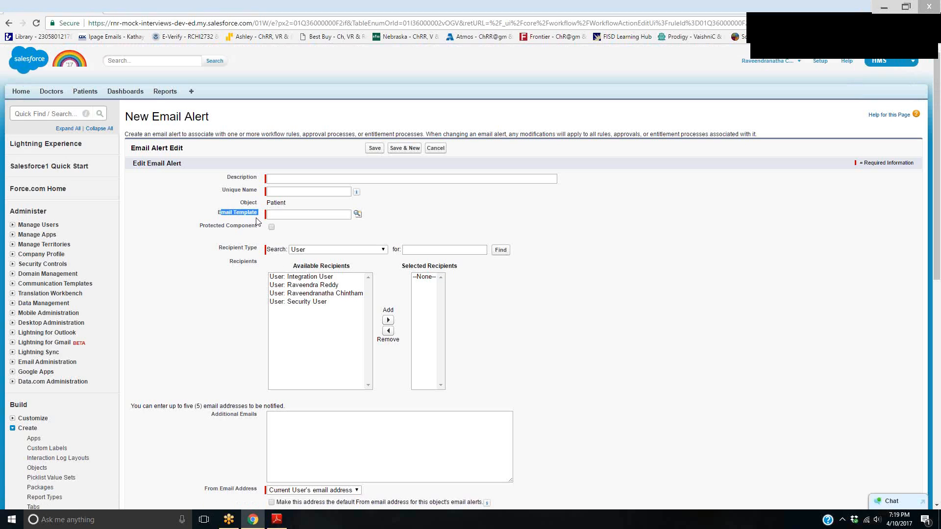
left_click_drag(689, 183, 689, 233)
left_click_drag(671, 169, 708, 168)
left_click_drag(725, 221, 752, 232)
mouse_move(763, 196)
left_mouse_down()
mouse_move(779, 243)
mouse_move(803, 248)
left_mouse_up()
left_click_drag(815, 176, 864, 210)
left_click_drag(684, 305, 711, 352)
mouse_move(729, 349)
left_mouse_down()
mouse_move(734, 326)
mouse_move(774, 338)
mouse_move(786, 357)
left_mouse_up()
left_click_drag(798, 282, 811, 343)
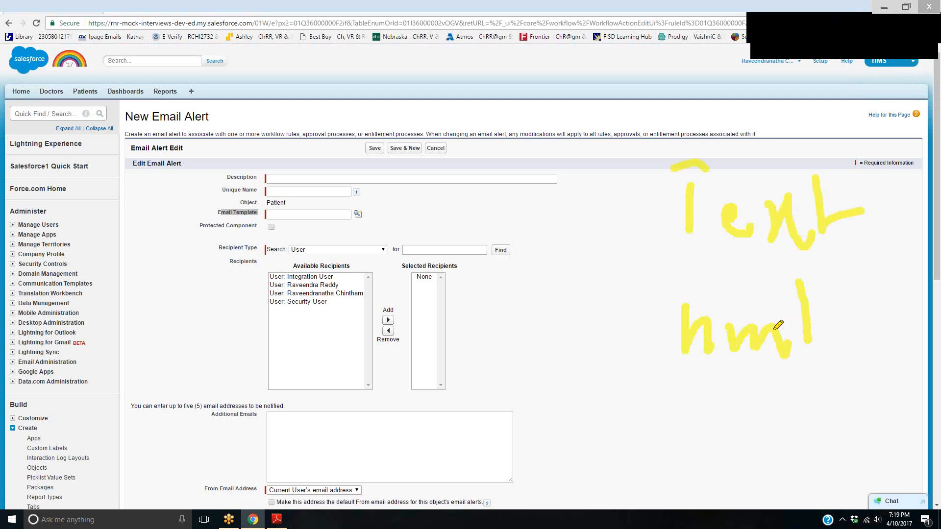
left_click_drag(712, 303, 711, 349)
left_click_drag(705, 317, 746, 309)
left_click(670, 394)
left_click_drag(671, 393, 689, 395)
left_click_drag(674, 403, 695, 407)
mouse_move(766, 377)
left_mouse_down()
mouse_move(794, 367)
mouse_move(784, 402)
left_mouse_up()
left_click_drag(813, 368, 887, 375)
left_click_drag(659, 448, 713, 447)
left_click_drag(659, 463, 707, 464)
mouse_move(703, 441)
left_mouse_down()
mouse_move(731, 471)
mouse_move(783, 471)
mouse_move(793, 442)
mouse_move(886, 435)
left_mouse_up()
left_click(794, 425)
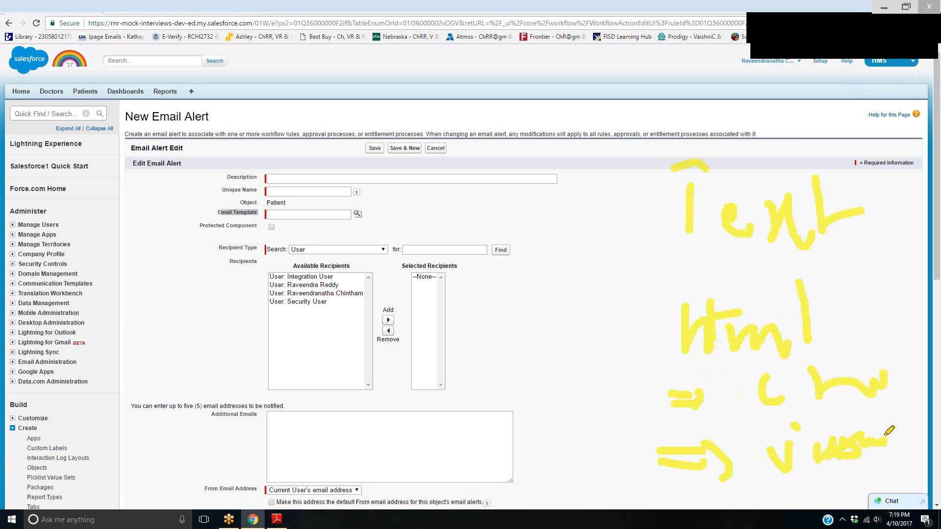
left_click_drag(797, 472, 872, 457)
left_click(875, 29)
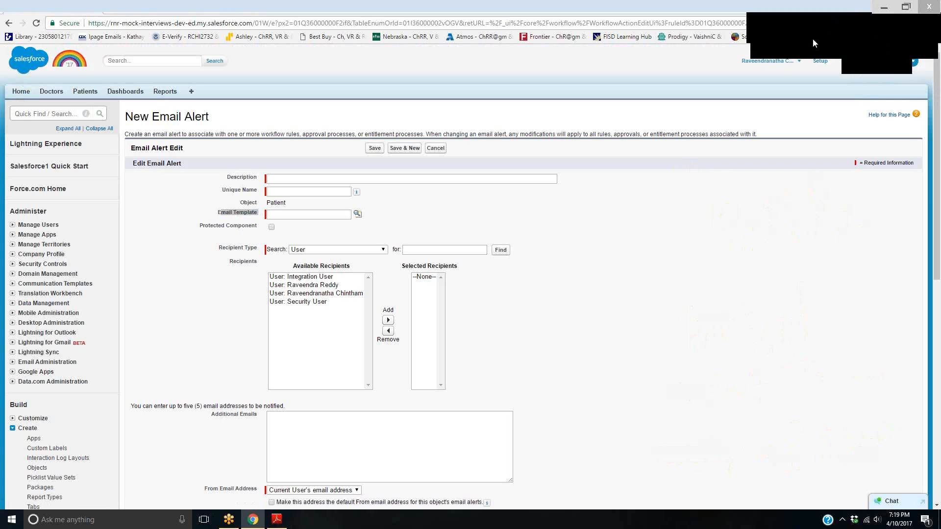
left_click(786, 31)
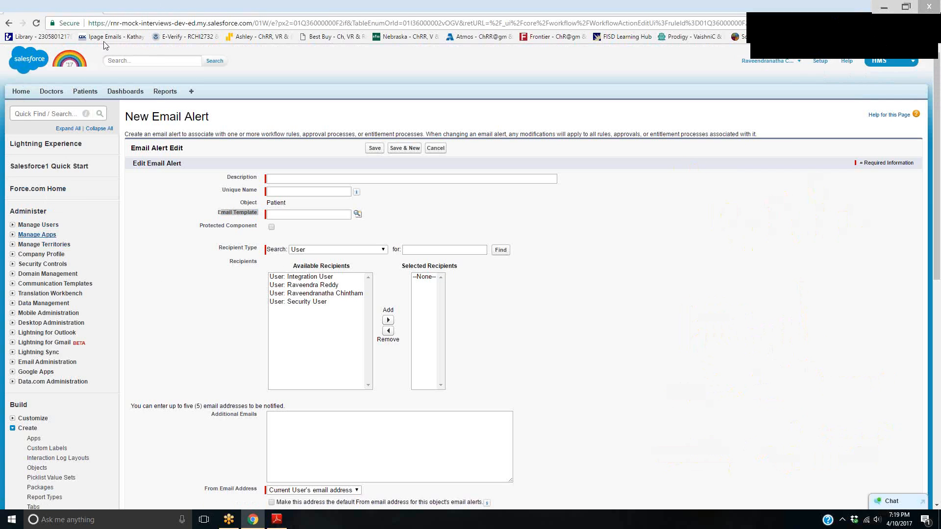
Find Email Templates in the setup search with "email", open it in a new browser tab, and start a new template
type("email")
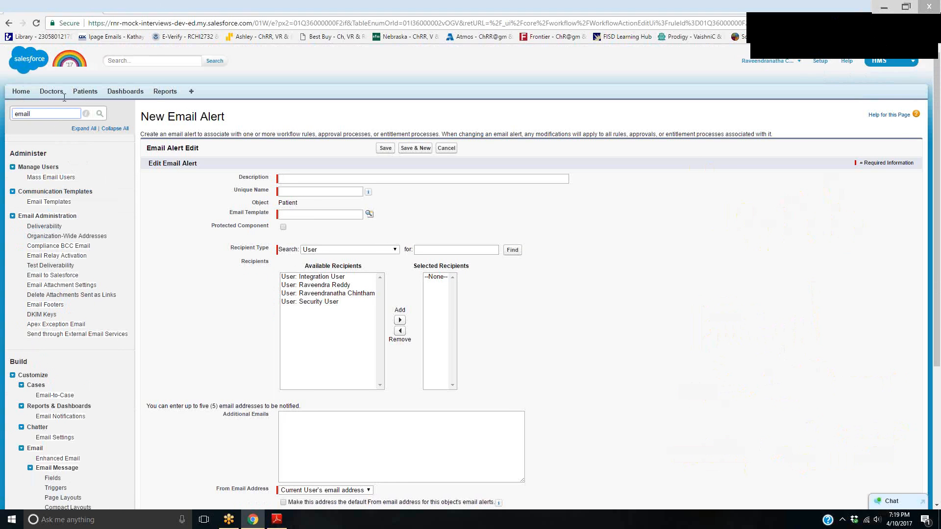
right_click(58, 201)
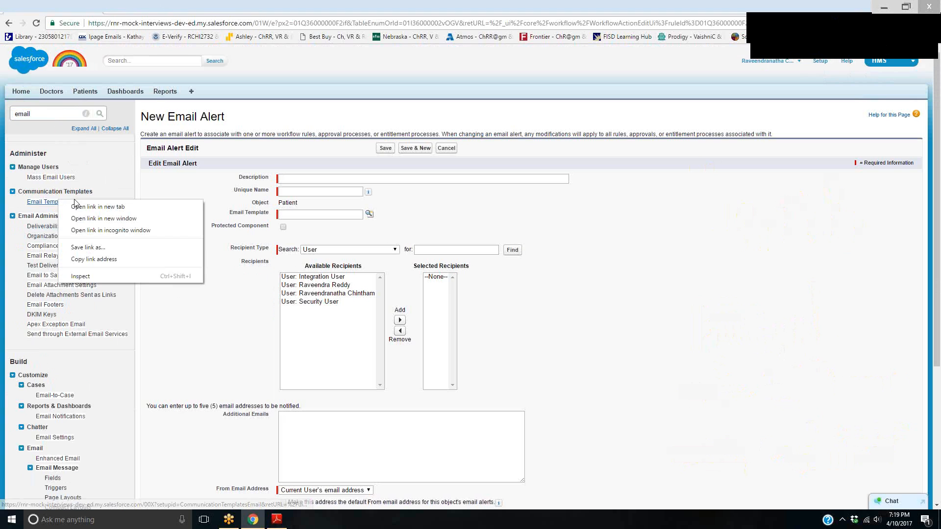
left_click(98, 207)
left_click(142, 6)
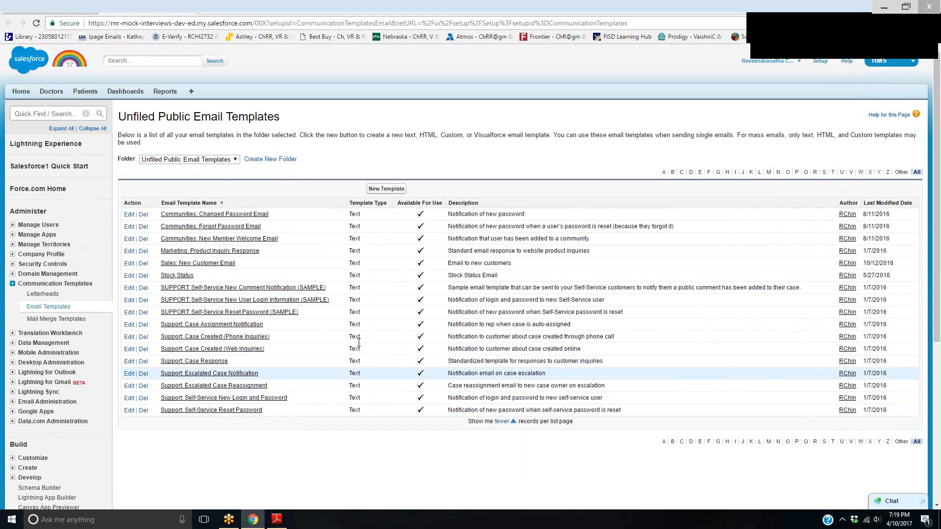
left_click(386, 189)
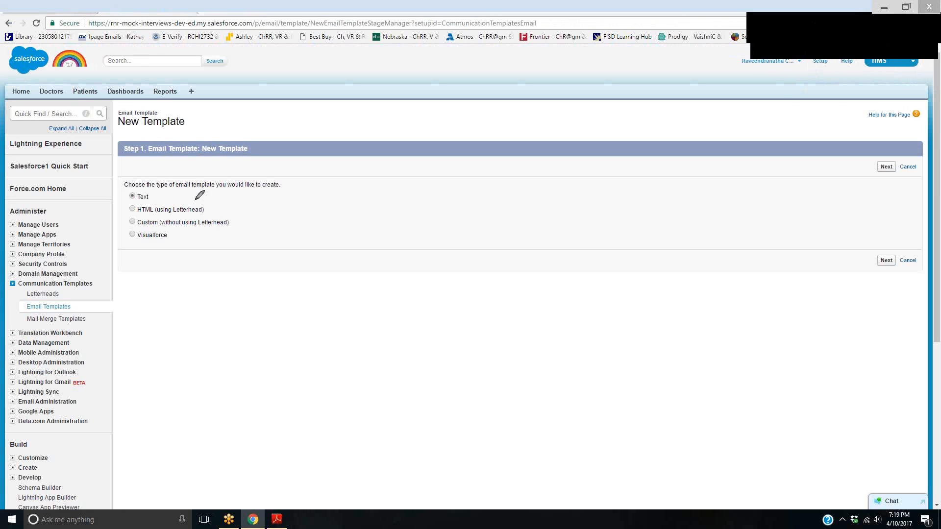
mouse_move(145, 214)
left_mouse_down()
mouse_move(219, 212)
mouse_move(123, 212)
mouse_move(126, 223)
mouse_move(228, 223)
mouse_move(228, 210)
mouse_move(126, 238)
mouse_move(167, 228)
left_mouse_up()
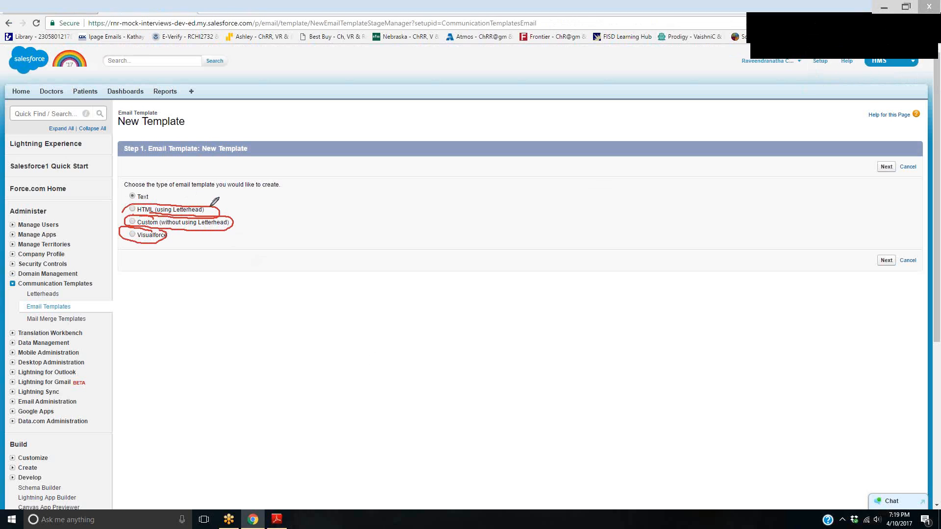
left_click_drag(208, 208, 231, 194)
left_click_drag(460, 218, 470, 179)
left_click_drag(489, 180, 505, 209)
left_click_drag(530, 175, 534, 211)
left_click_drag(552, 190, 629, 198)
left_click_drag(643, 239, 482, 243)
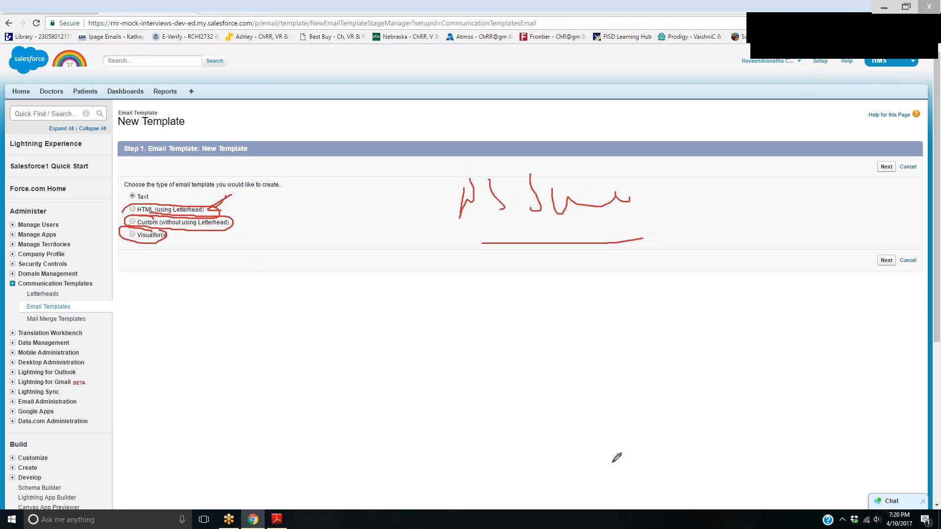
mouse_move(463, 306)
left_mouse_down()
mouse_move(474, 344)
mouse_move(487, 333)
left_mouse_up()
left_click_drag(498, 305, 502, 318)
left_click_drag(514, 308, 542, 325)
left_click_drag(607, 312, 734, 304)
left_click_drag(802, 260, 819, 292)
left_click_drag(841, 255, 846, 289)
mouse_move(860, 256)
left_mouse_down()
mouse_move(861, 283)
mouse_move(874, 268)
left_mouse_up()
mouse_move(878, 267)
left_mouse_down()
mouse_move(899, 274)
mouse_move(889, 282)
left_mouse_up()
left_click_drag(500, 380, 520, 404)
left_click(547, 376)
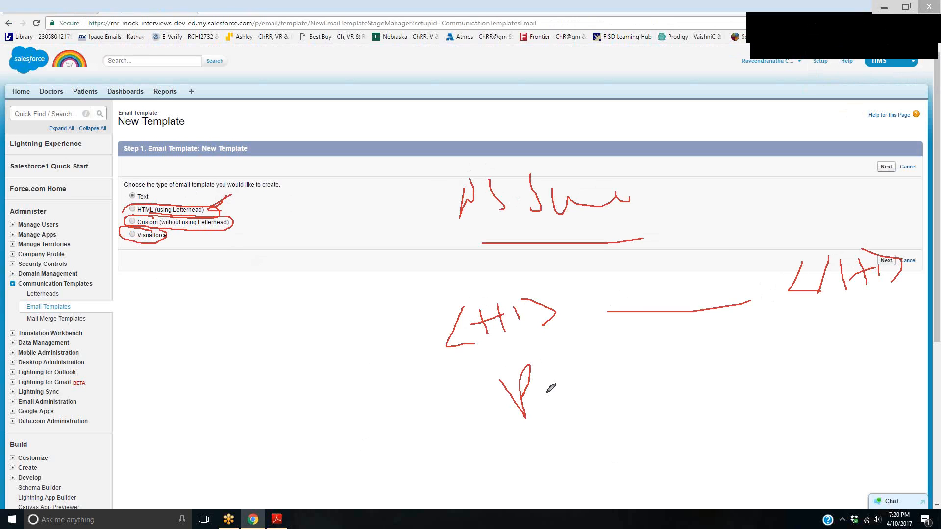
left_click_drag(546, 375, 524, 417)
left_click_drag(465, 412, 514, 421)
left_click_drag(629, 438, 665, 443)
left_click_drag(680, 438, 682, 444)
mouse_move(699, 409)
left_mouse_down()
mouse_move(712, 430)
mouse_move(763, 435)
mouse_move(764, 446)
left_mouse_up()
left_click_drag(591, 454, 642, 469)
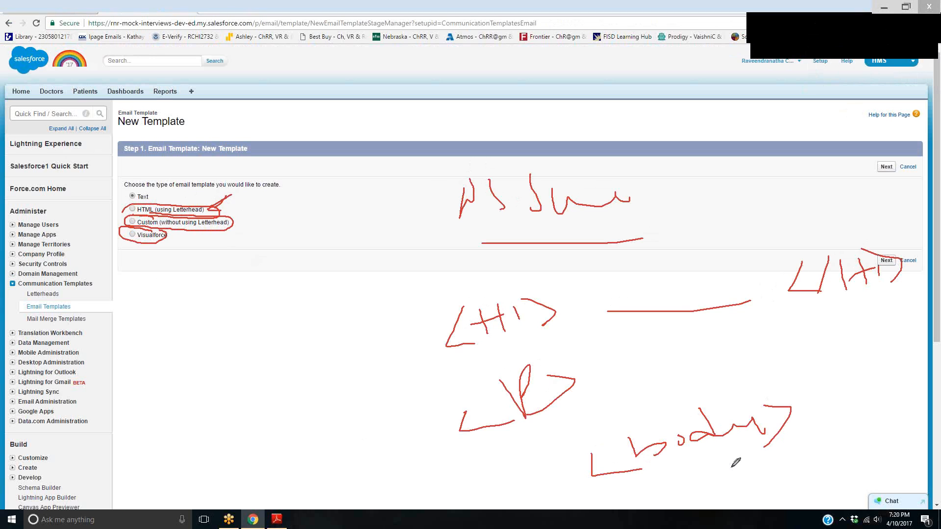
left_click_drag(710, 474, 727, 501)
mouse_move(733, 473)
left_mouse_down()
mouse_move(736, 497)
mouse_move(747, 482)
left_mouse_up()
left_click_drag(741, 474, 829, 460)
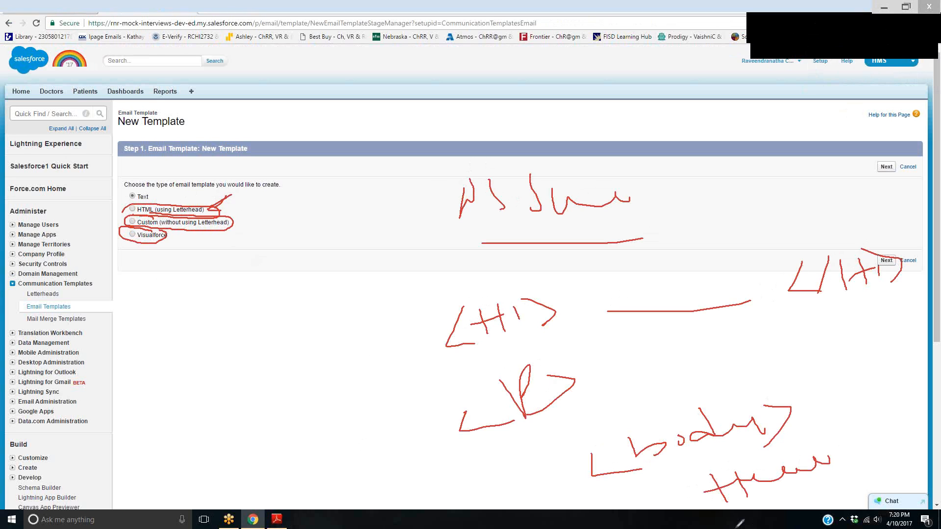
left_click(877, 35)
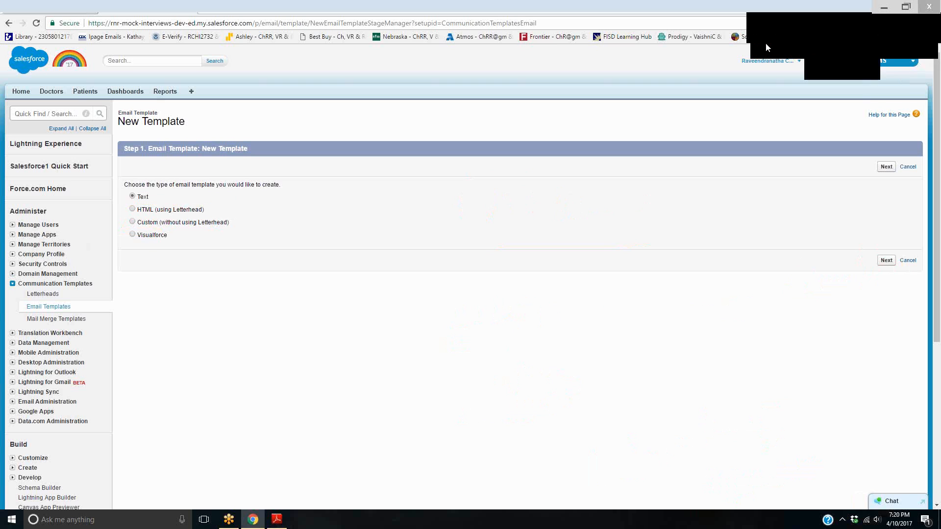
Continue with the Text template type and start the email body with "Hello {!Patient__C.Name}"
left_click(885, 167)
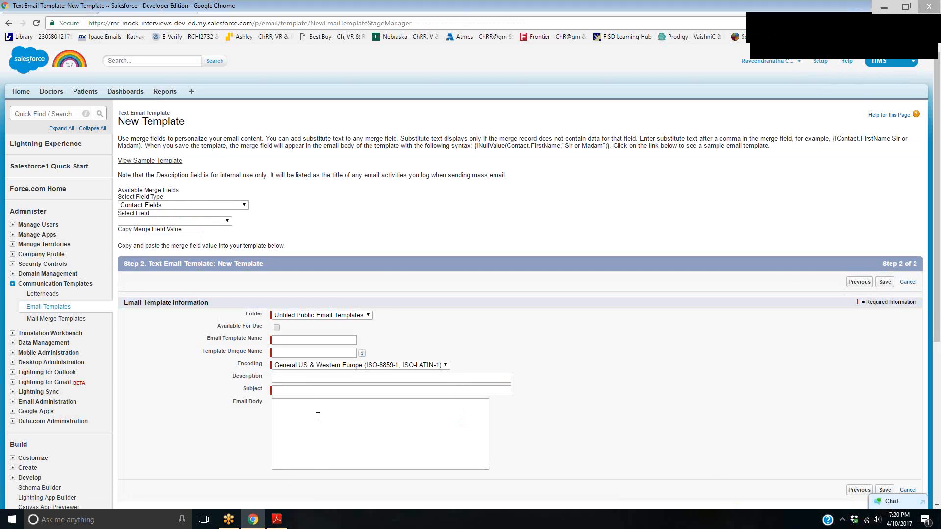
left_click(310, 426)
type("Hello {!")
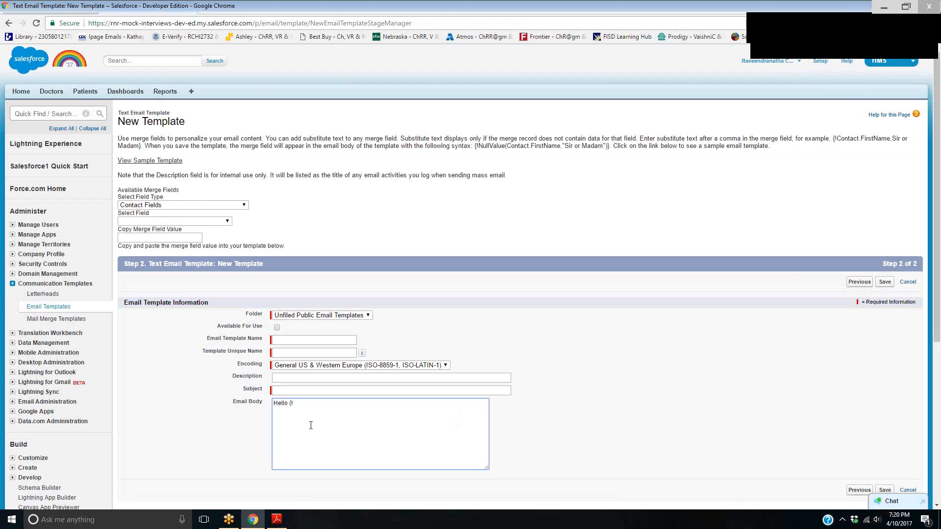
type("Patient__C.NAme")
key("BackSpace")
key("BackSpace")
key("BackSpace")
type("ame")
left_click_drag(290, 402, 343, 402)
left_click(319, 410)
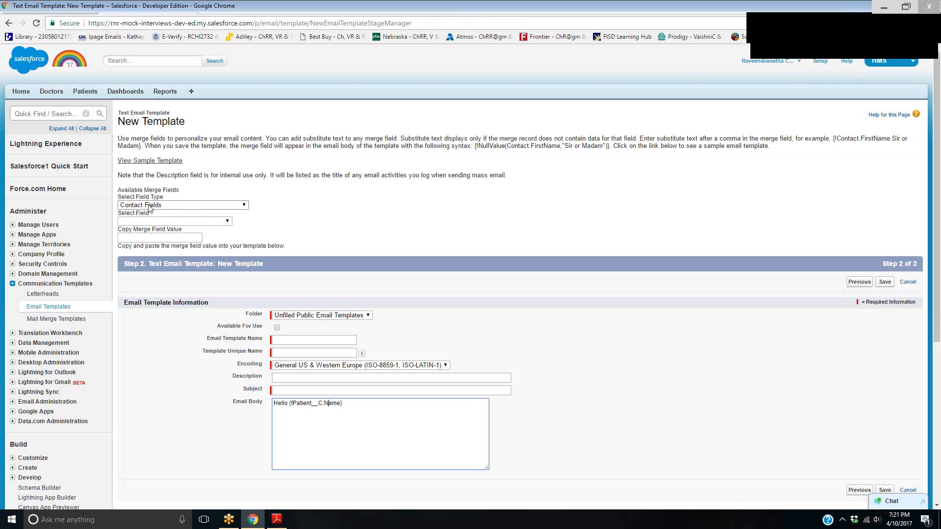
Look up the merge field value for Patient Name under Patient Fields and select the value for copying
left_click(245, 205)
scroll(229, 297, "down", 5)
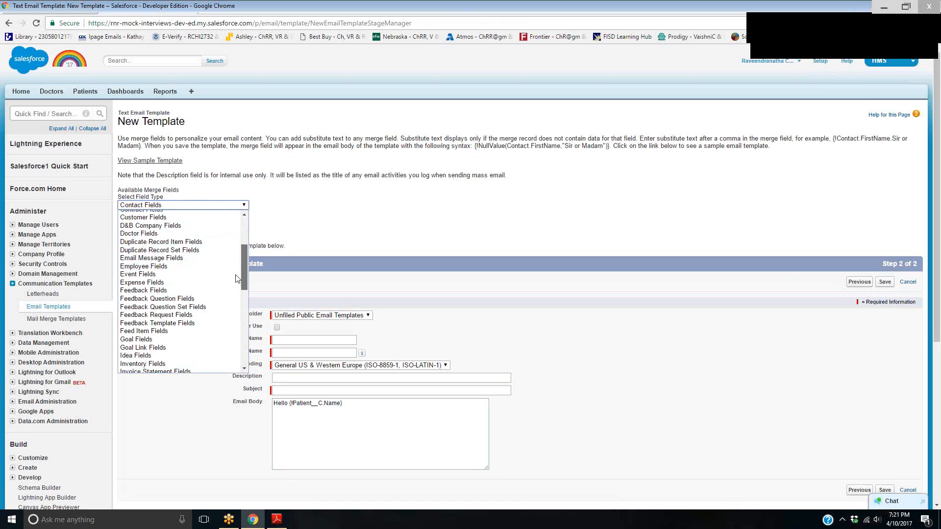
scroll(228, 297, "down", 5)
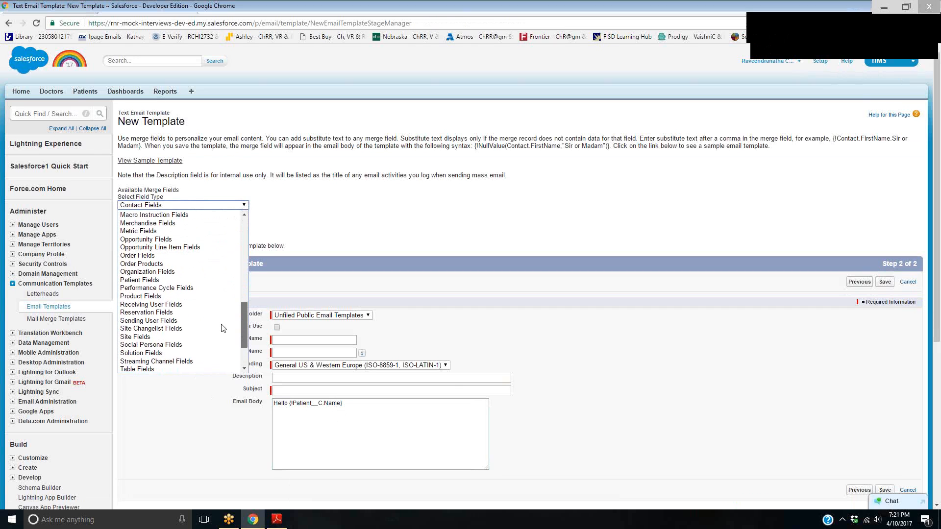
left_click(166, 281)
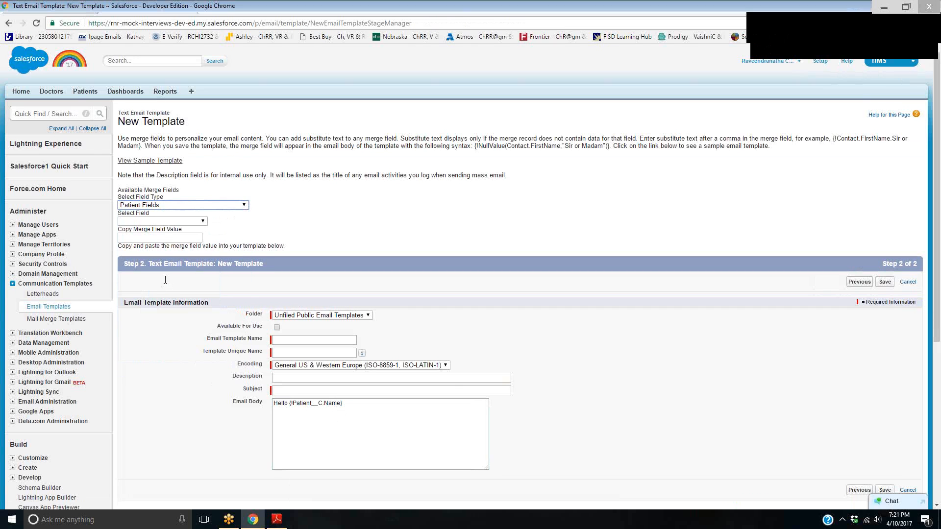
left_click(202, 222)
scroll(196, 289, "down", 5)
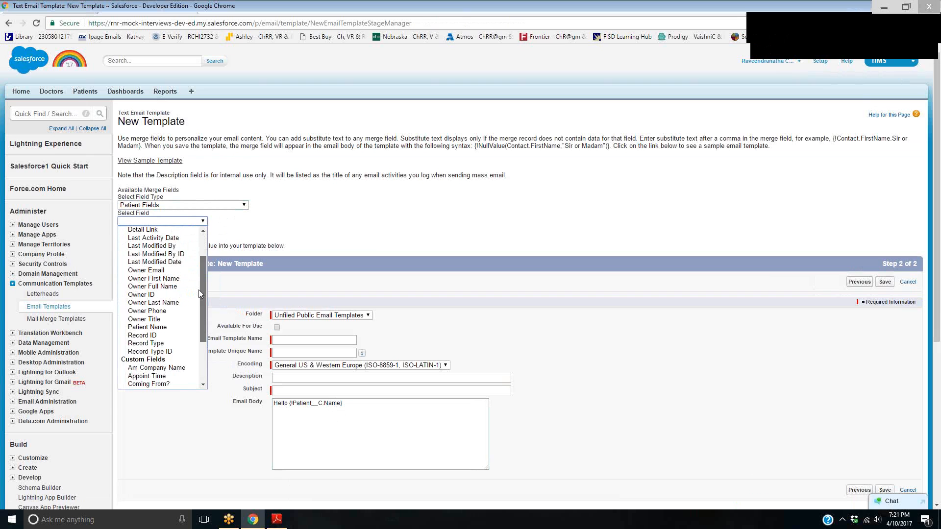
left_click(152, 263)
left_click(192, 238)
left_click_drag(192, 238, 111, 240)
key("ctrl+c")
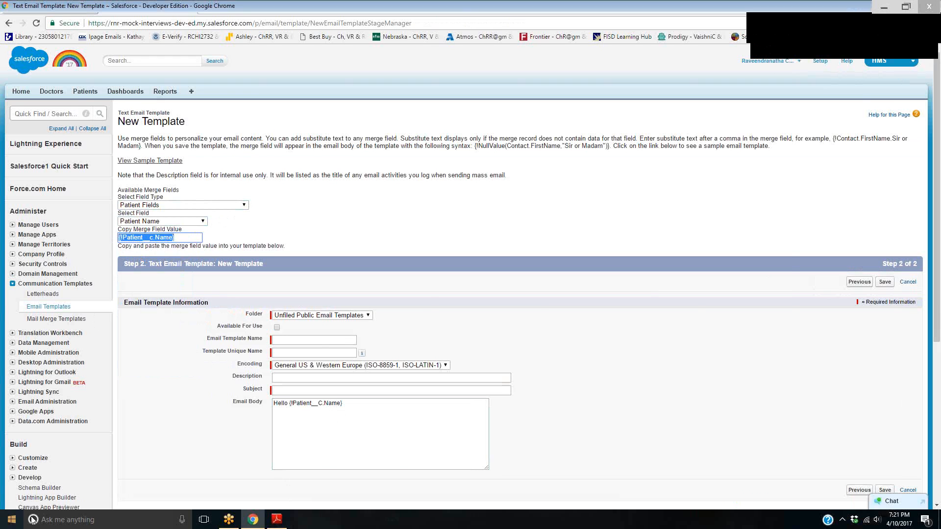
Open a blank Notepad document and paste the copied merge field {!Patient__c.Name} into it
left_click(12, 519)
left_click(78, 308)
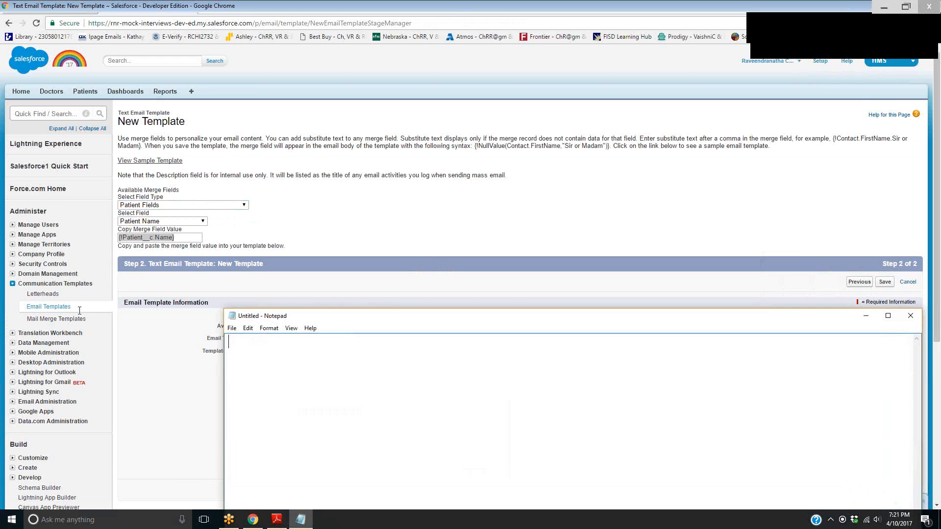
key("ctrl+v")
double_click(548, 318)
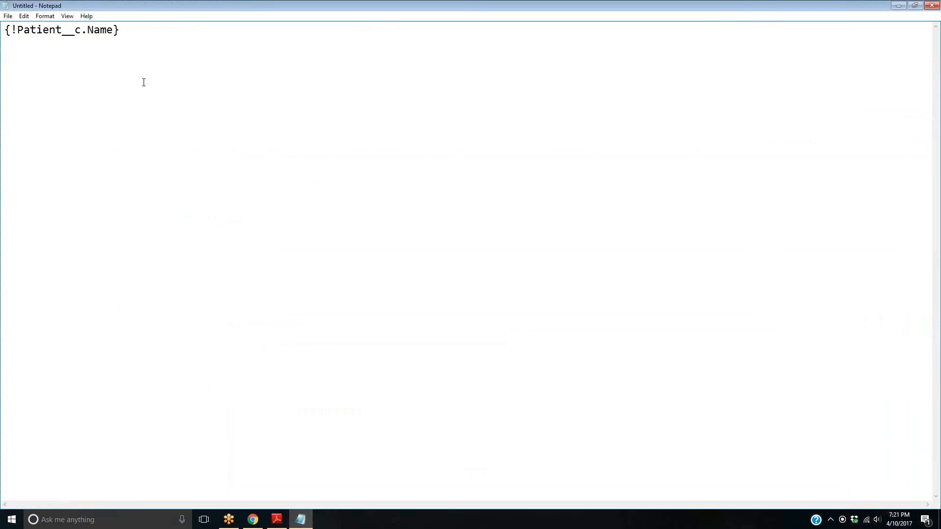
double_click(131, 8)
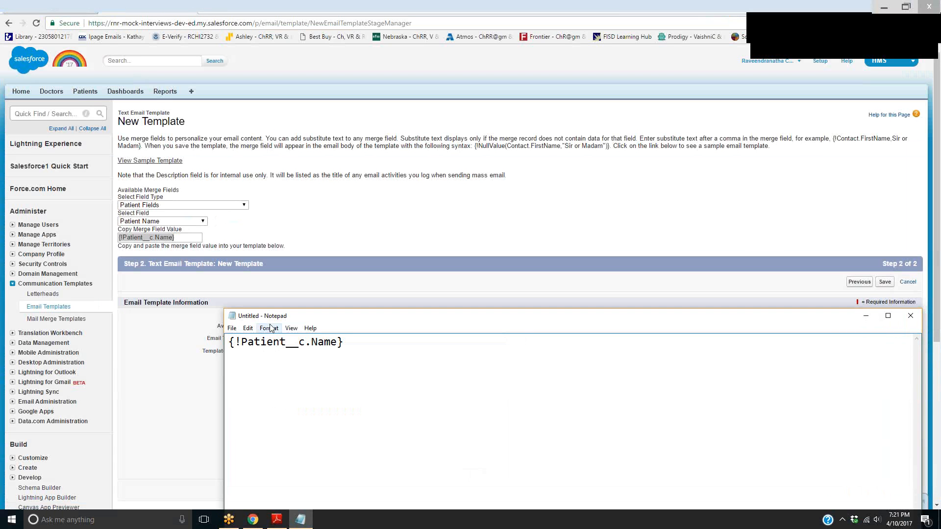
Set the Notepad font to Copperplate Gothic at size 36
left_click(268, 329)
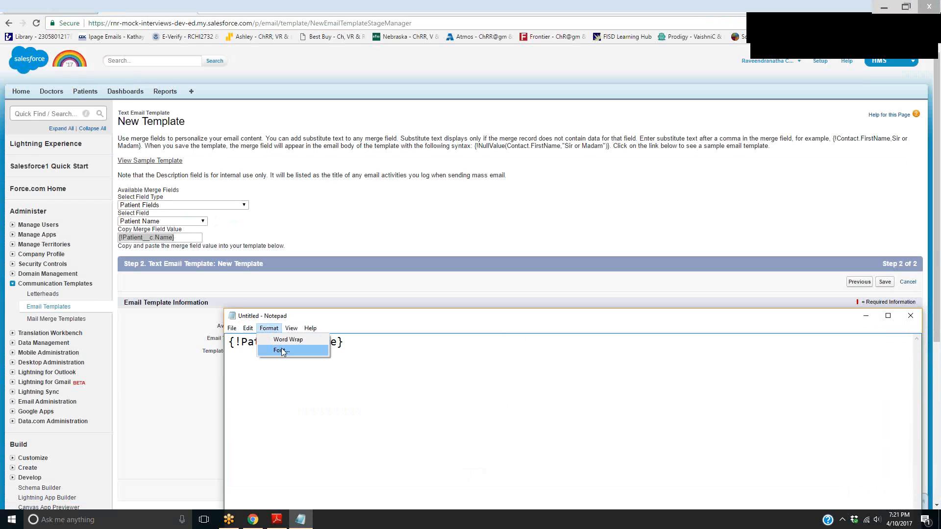
left_click(281, 350)
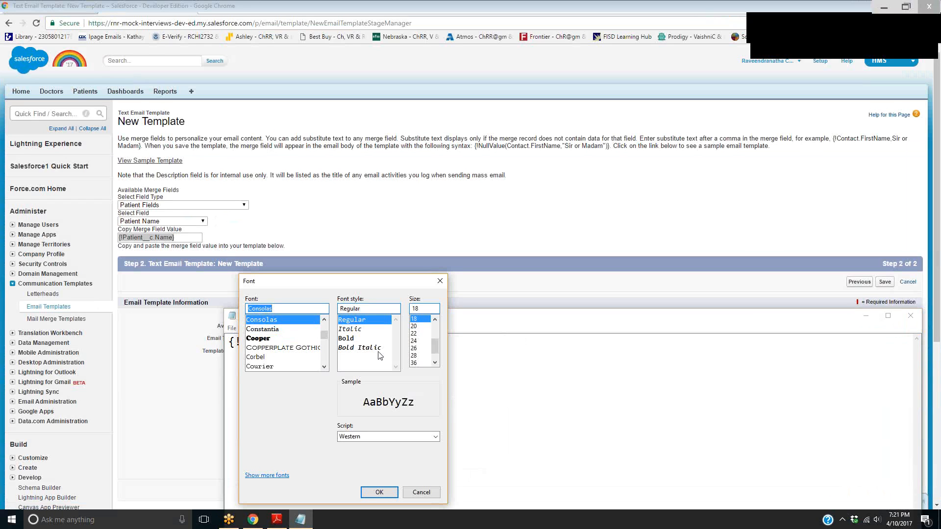
left_click(414, 348)
left_click(415, 363)
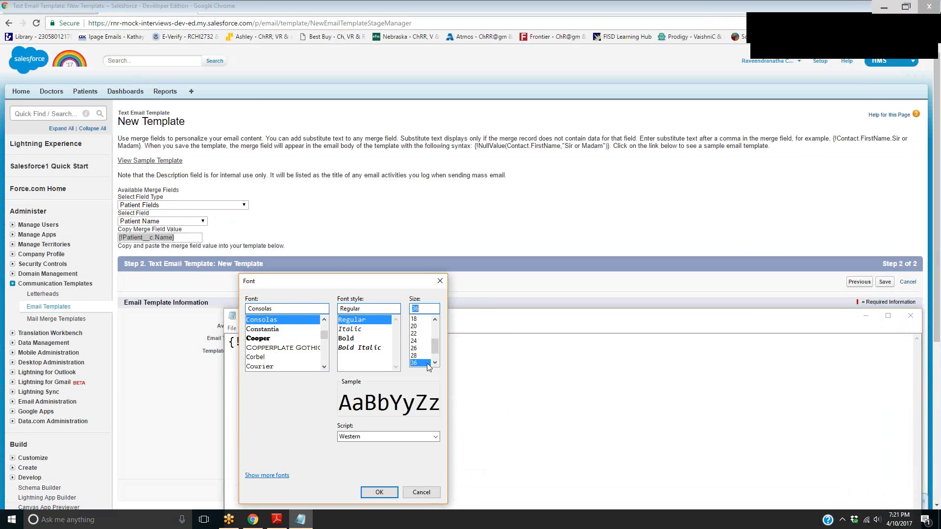
left_click(308, 348)
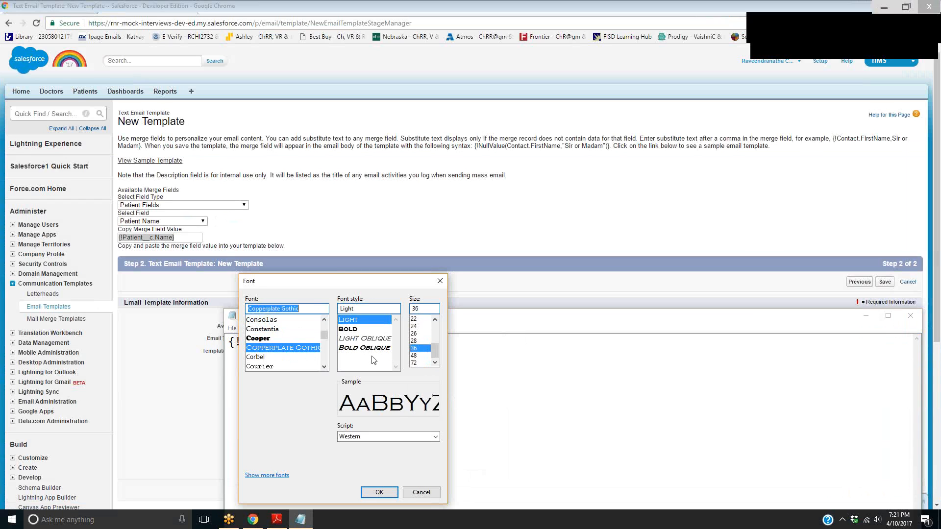
left_click(389, 491)
Remove Patient__c.Name from between the merge field's braces in Notepad, and close the document without saving
left_click_drag(665, 316, 604, 181)
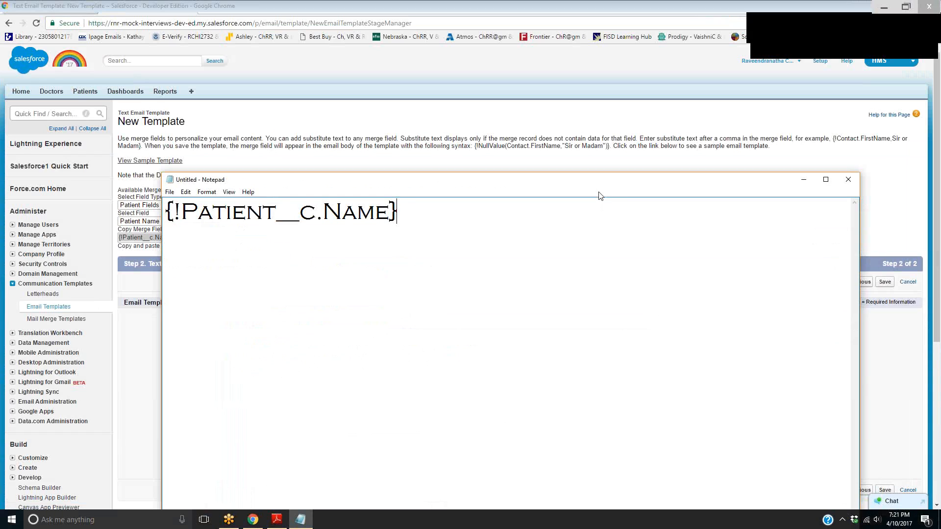
left_click(283, 217)
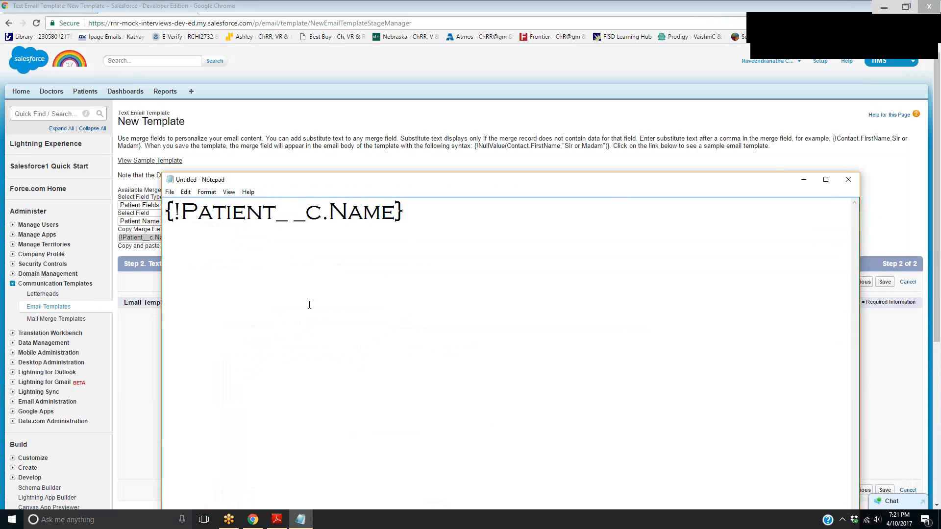
key("BackSpace")
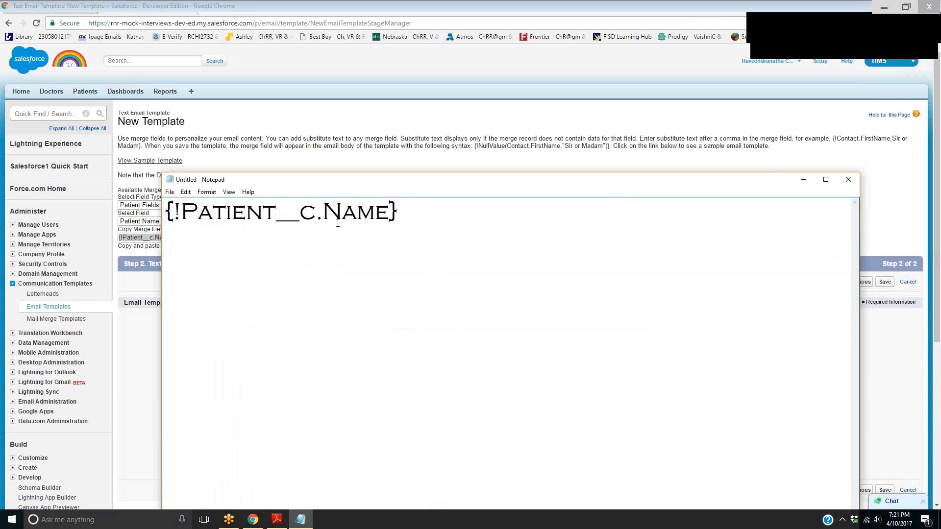
left_click_drag(390, 212, 185, 212)
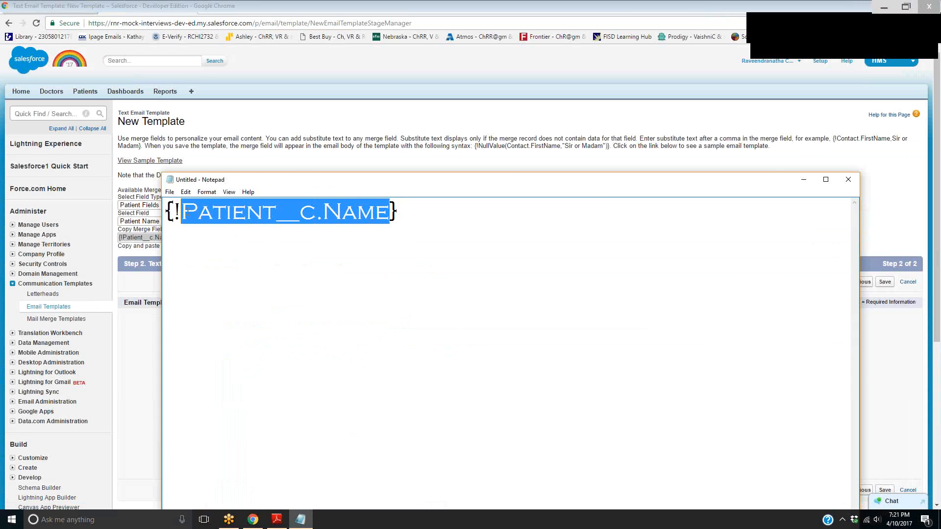
key("BackSpace")
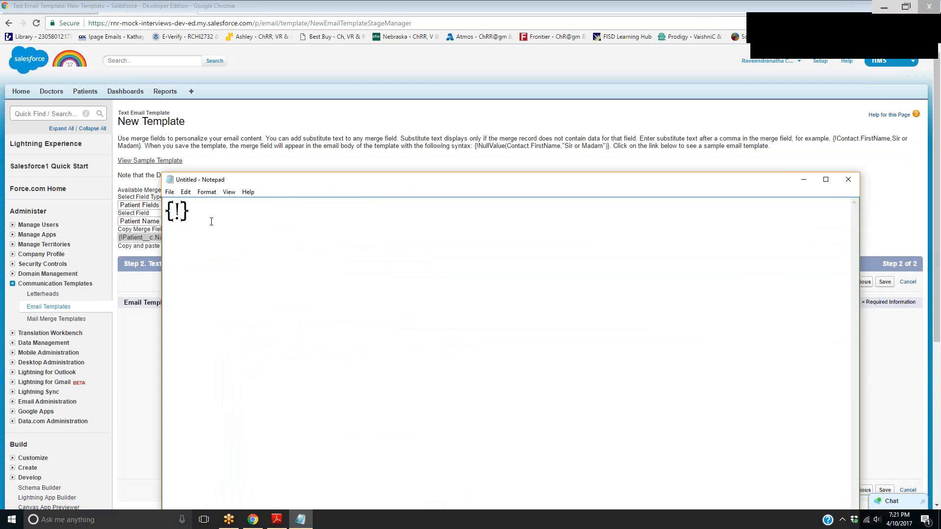
left_click_drag(188, 214, 155, 215)
left_click(848, 180)
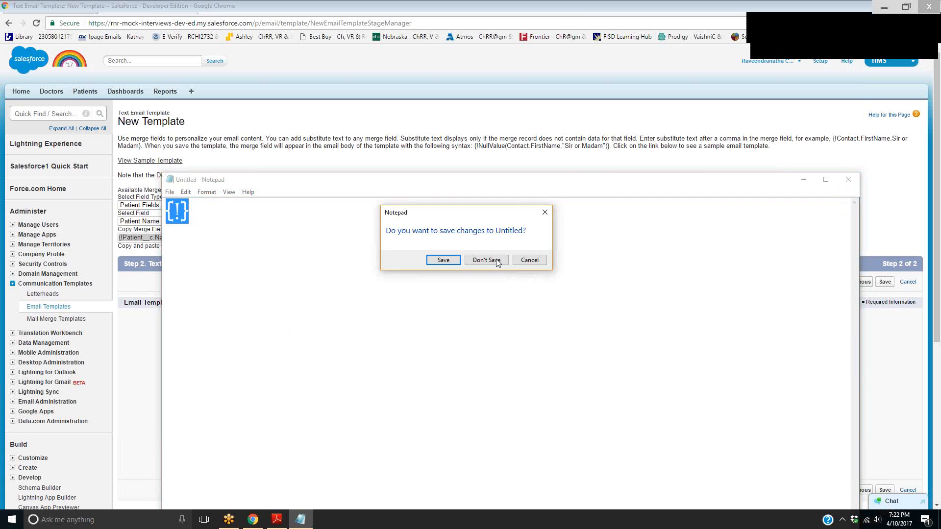
left_click(496, 260)
Add a comma after the greeting and a separate body line "You appointment is at: {!Patient__c.Appoint_Time__c}"
left_click(358, 405)
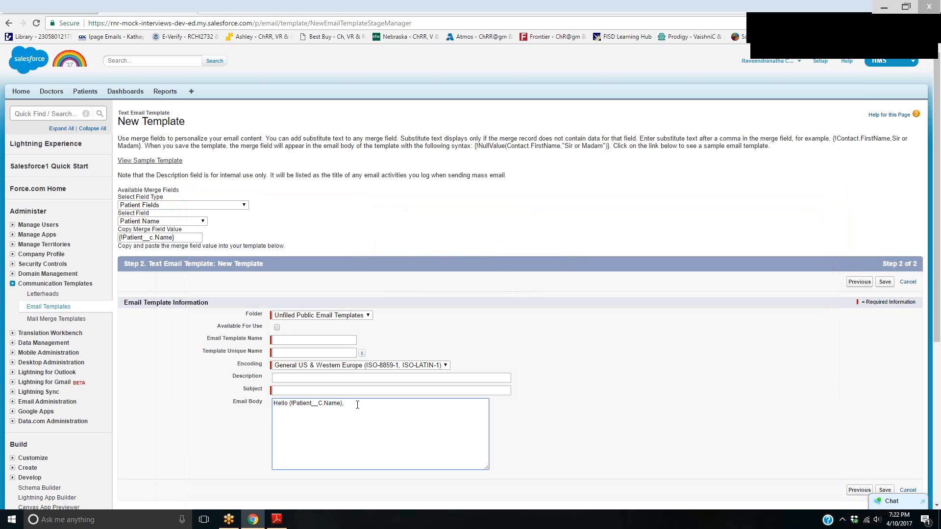
type("You appointment is at: {")
type("Patient__c.Appoint_Time__c")
left_click_drag(356, 419, 403, 421)
left_click(369, 425)
left_click(407, 421)
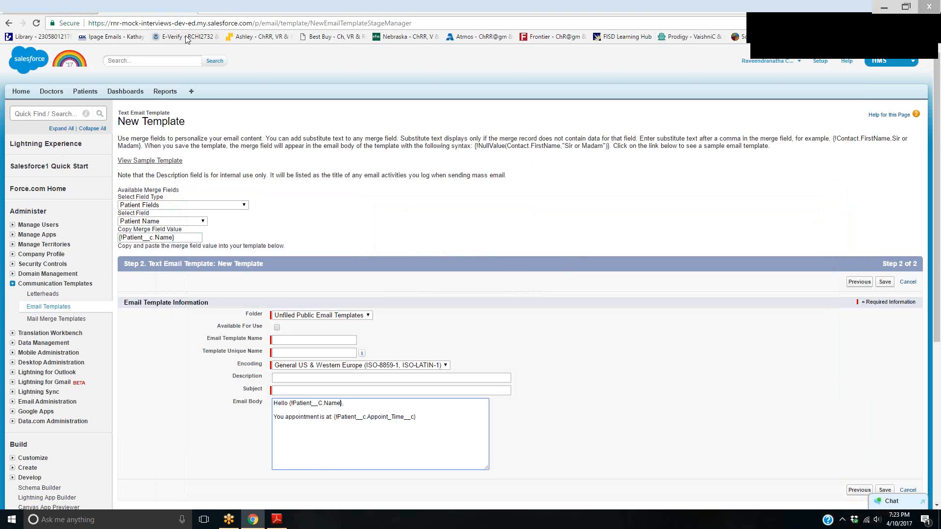
Open the Patient object's definition from the Patients page and examine its standard and custom field API names
left_click(30, 226)
left_click(30, 226)
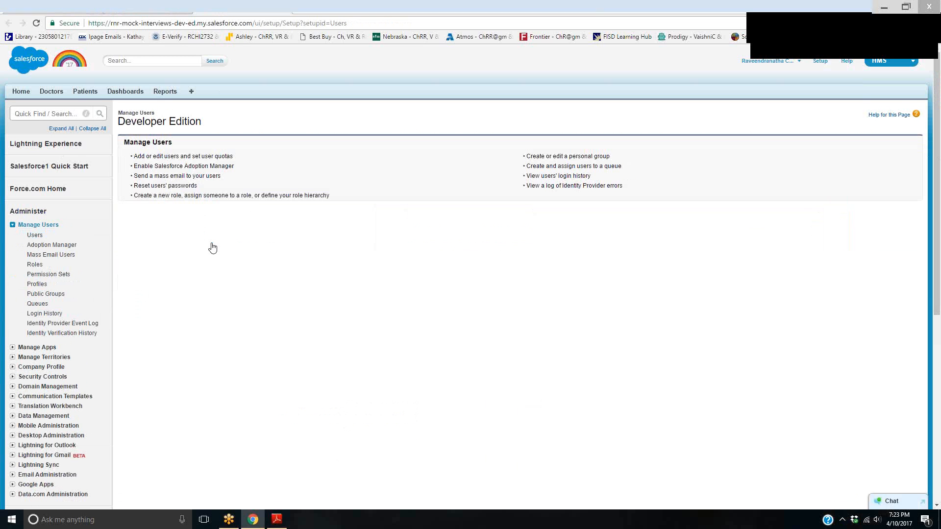
left_click(84, 91)
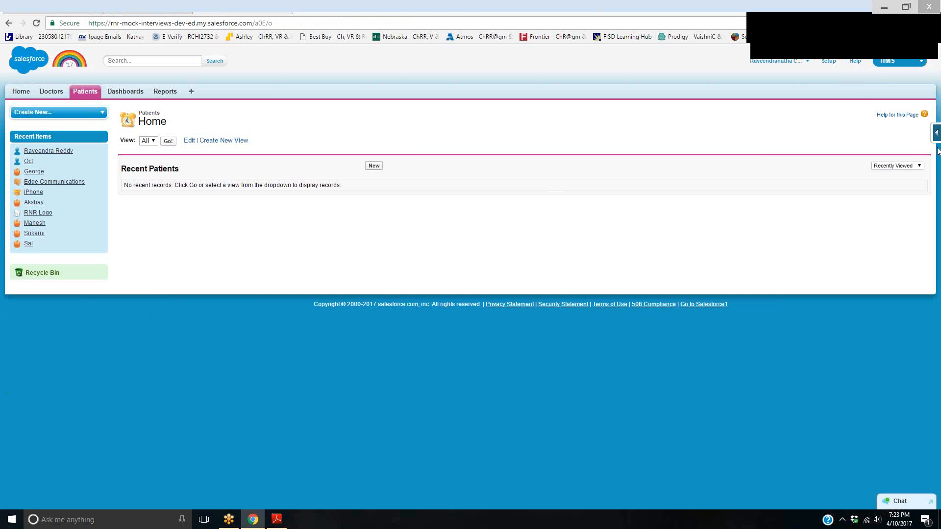
left_click(937, 137)
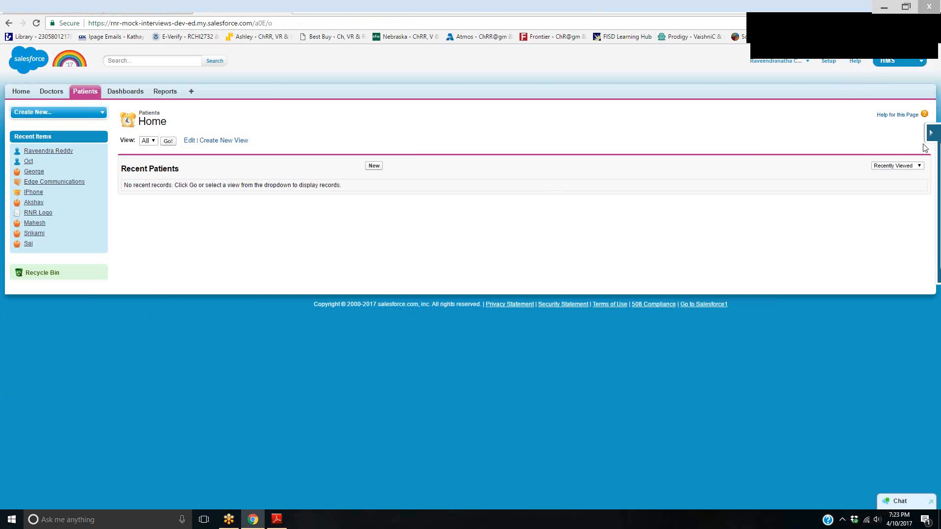
left_click(855, 151)
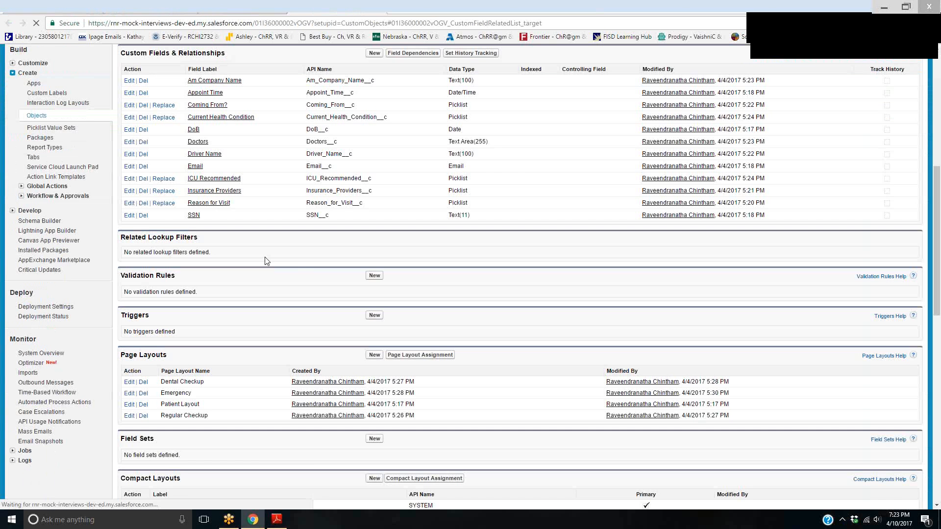
scroll(298, 267, "up", 7)
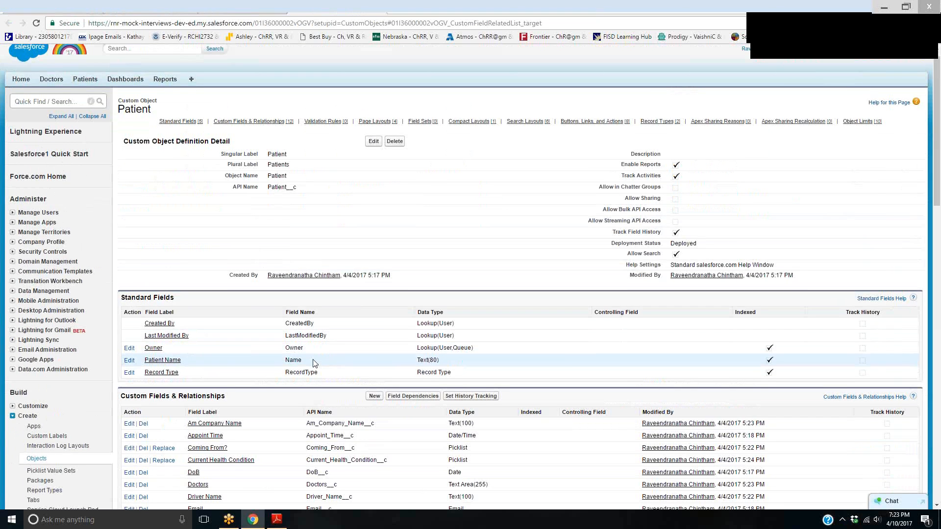
left_click_drag(304, 360, 281, 362)
scroll(338, 411, "down", 2)
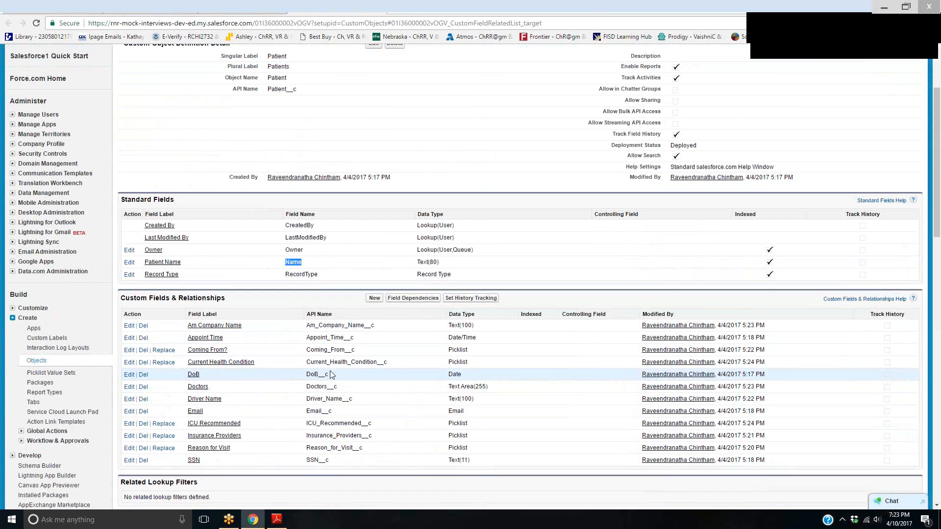
Check the Appoint Time API name on the Patient object, and reword the template body line as "You appointment is scheduled at: {!Patient__c.Appoint_Time__c}"
left_click_drag(363, 339, 304, 343)
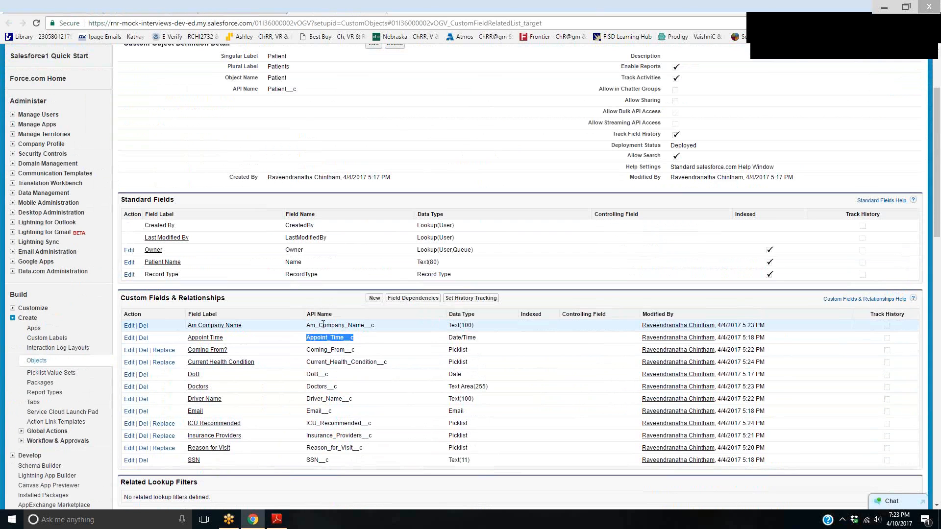
left_click(156, 7)
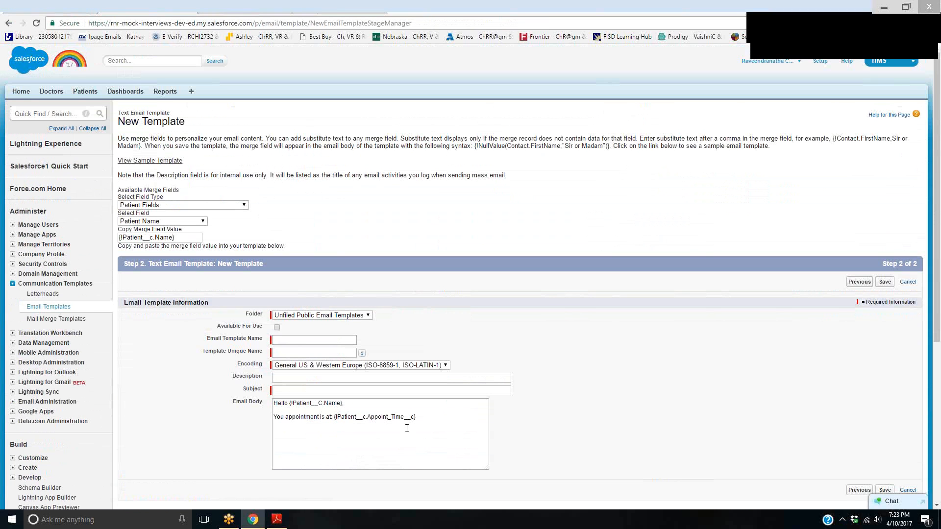
left_click(428, 418)
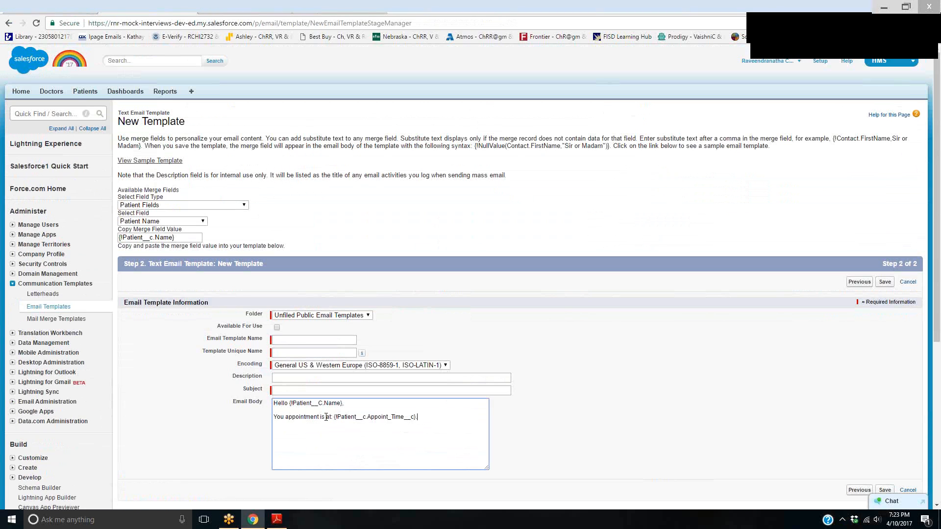
type("scheduled at: {!Patient__c.Appoint_Time__c}.  Please contact u")
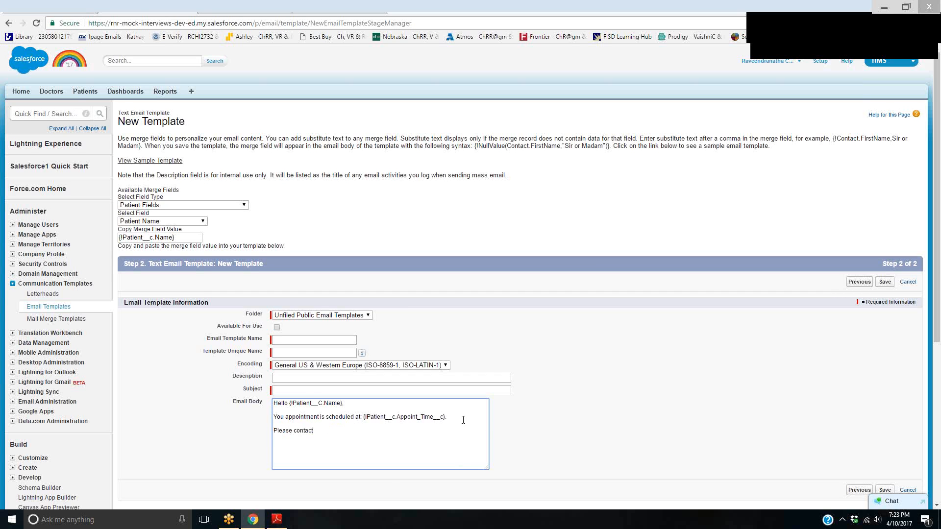
type("s before 10 Hours")
End the appointment line with a period and add the body line "Please contact us before 10 Hours if there are any changes to be made?"
type("if there any")
key("BackSpace")
key("BackSpace")
type("are any changes to be ")
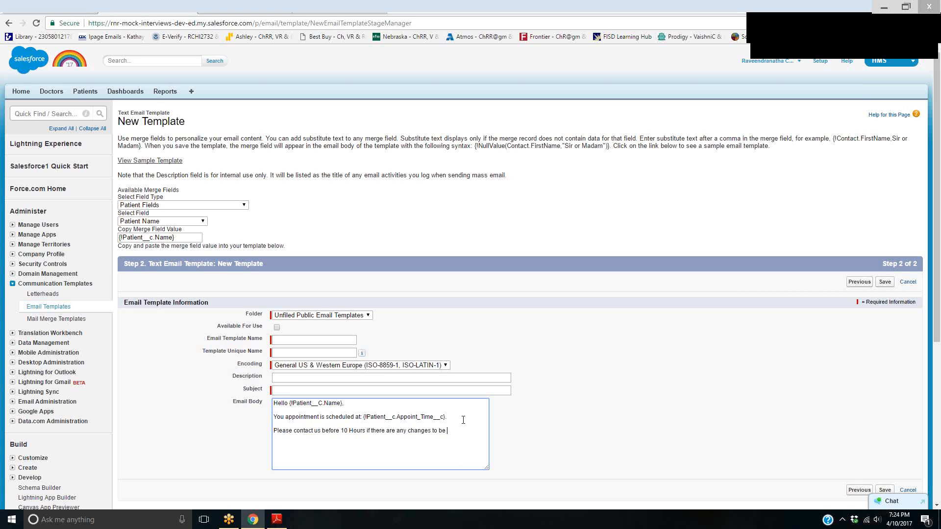
type("made?  ")
type("Thanks,")
Close the email body with "Thanks," followed by the User Name merge field {!User.Name} on its own line
left_click(186, 206)
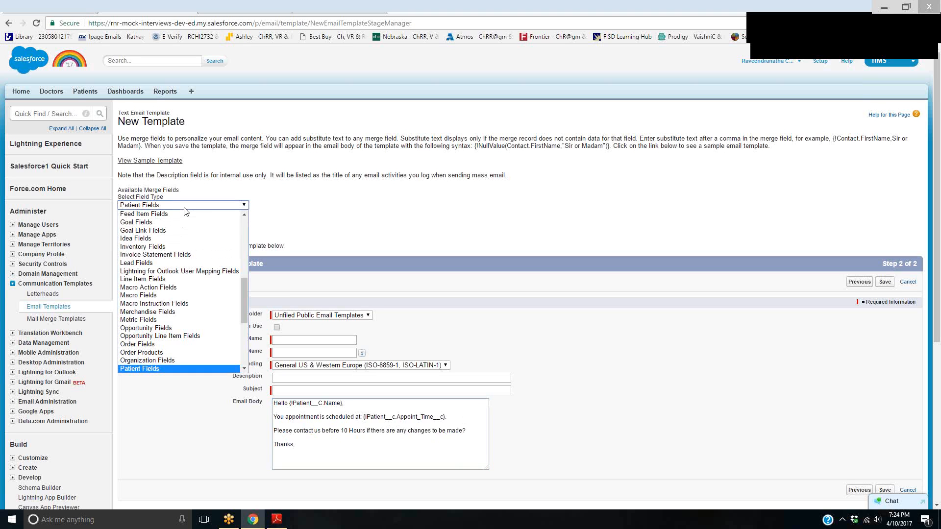
scroll(164, 321, "down", 3)
scroll(162, 326, "up", 3)
scroll(158, 332, "down", 3)
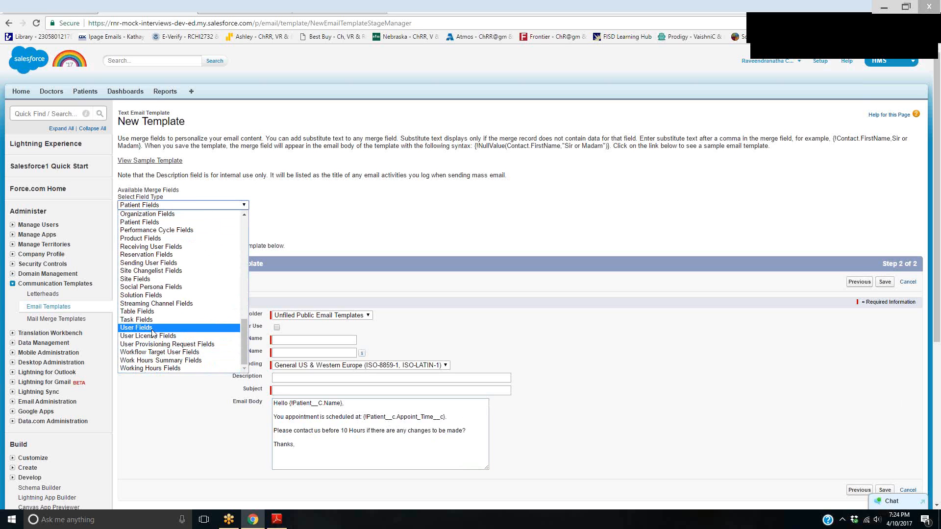
left_click(153, 328)
left_click(196, 221)
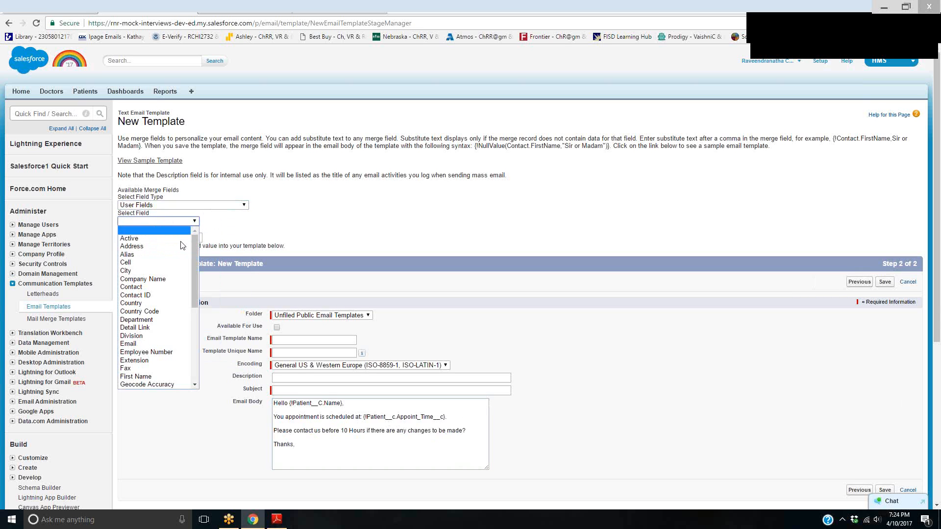
left_click_drag(198, 275, 188, 346)
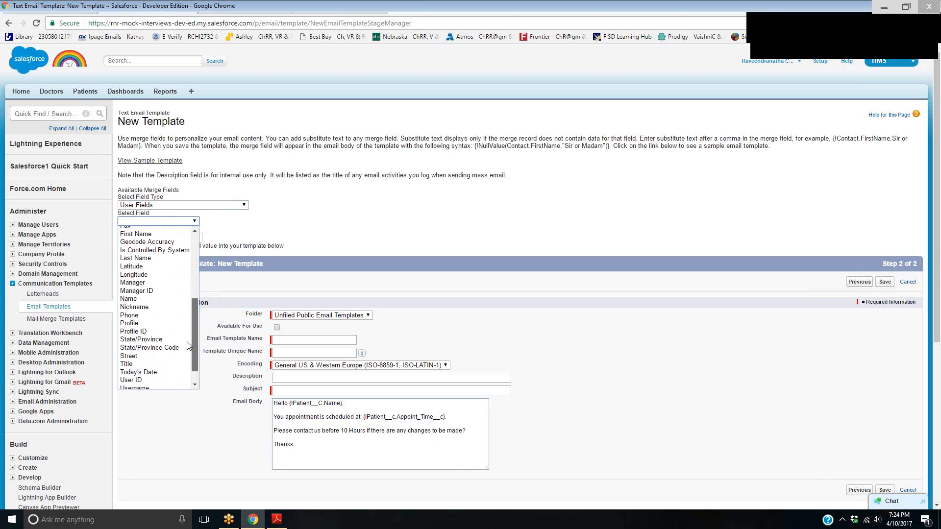
left_click(142, 298)
key("ctrl+c")
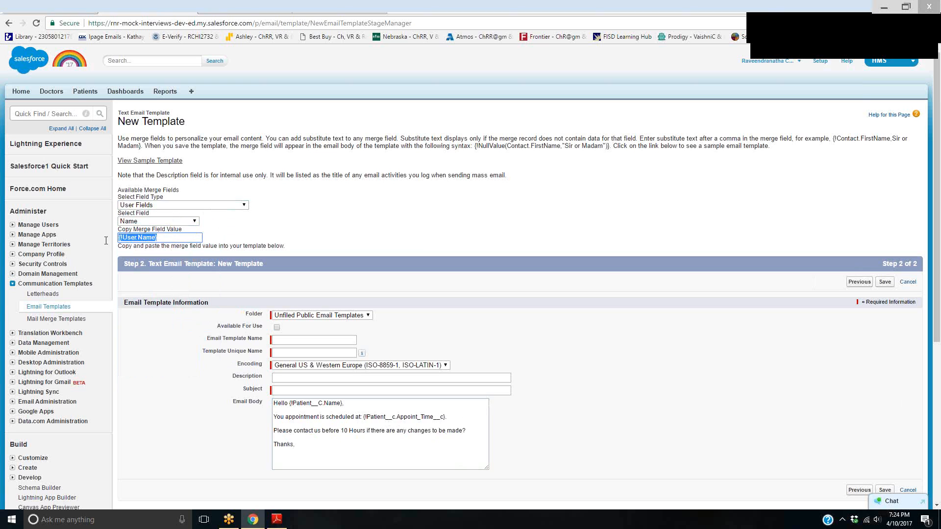
left_click(286, 455)
key("ctrl+v")
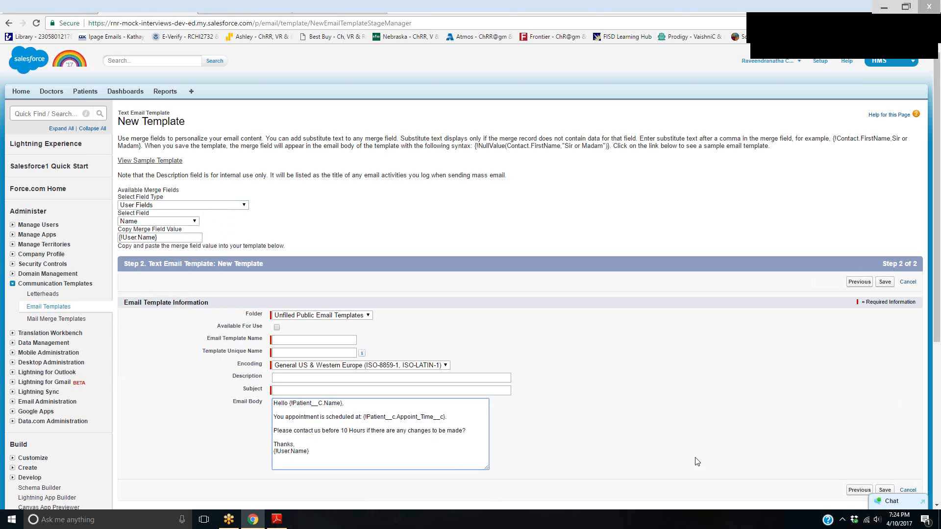
Name the email template "Appoint Reminder" and make it available for use
scroll(526, 419, "down", 1)
left_click(282, 291)
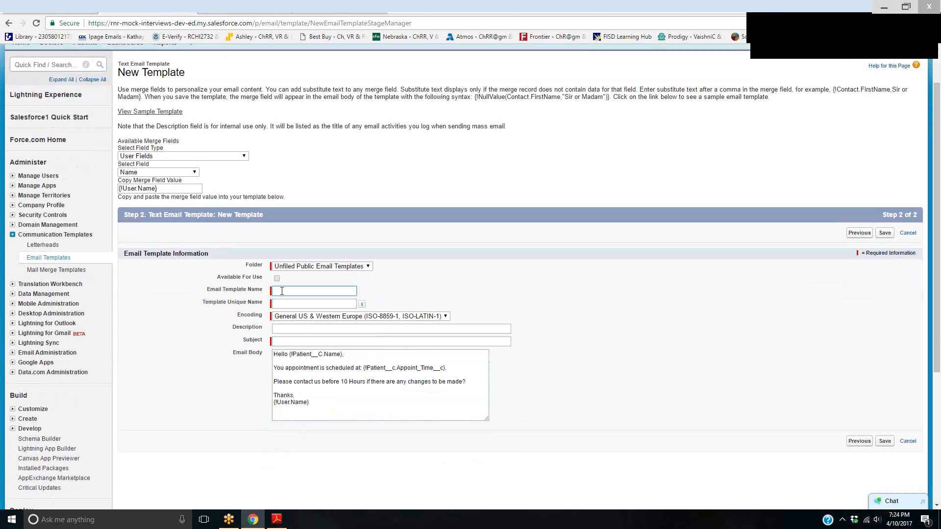
type("Appoint Reminder")
left_click(277, 279)
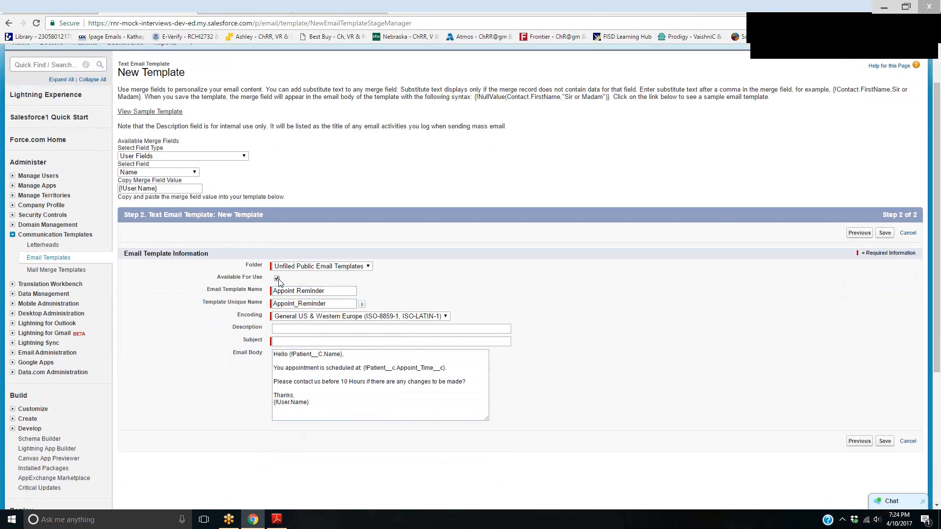
Set the template subject to "Patient Appointment Reminder [Lahey Clinic]" and save the template
left_click(294, 328)
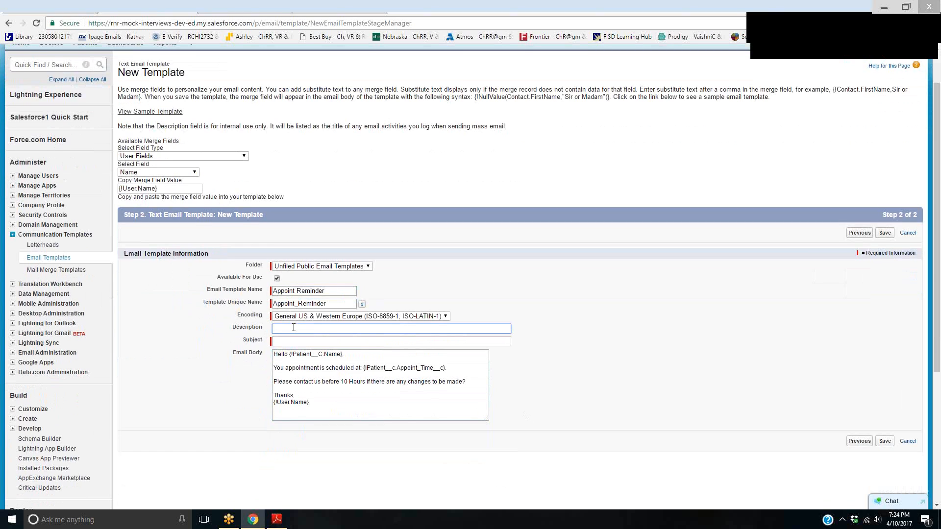
key("Tab")
type("Appoui")
key("BackSpace")
key("BackSpace")
key("BackSpace")
key("BackSpace")
key("BackSpace")
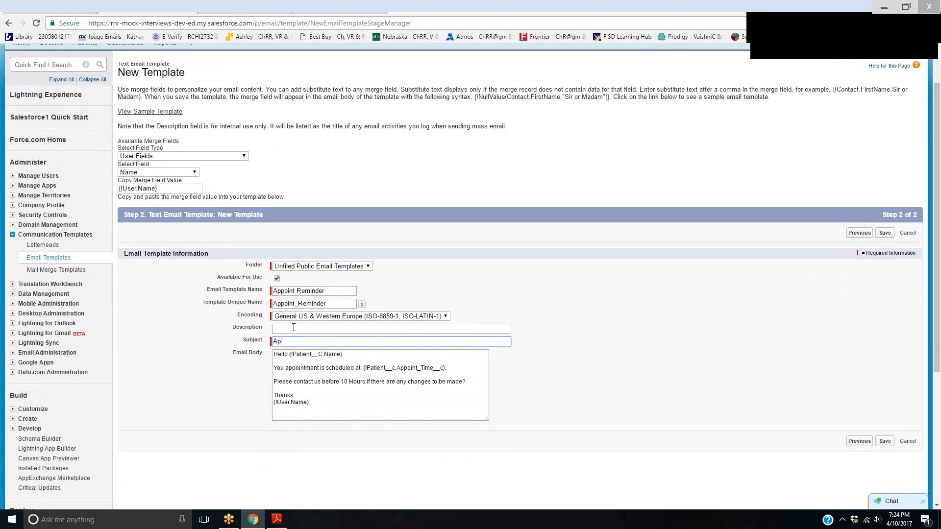
type("Patient Appointment Reminder")
type("[Lahey Clinic")
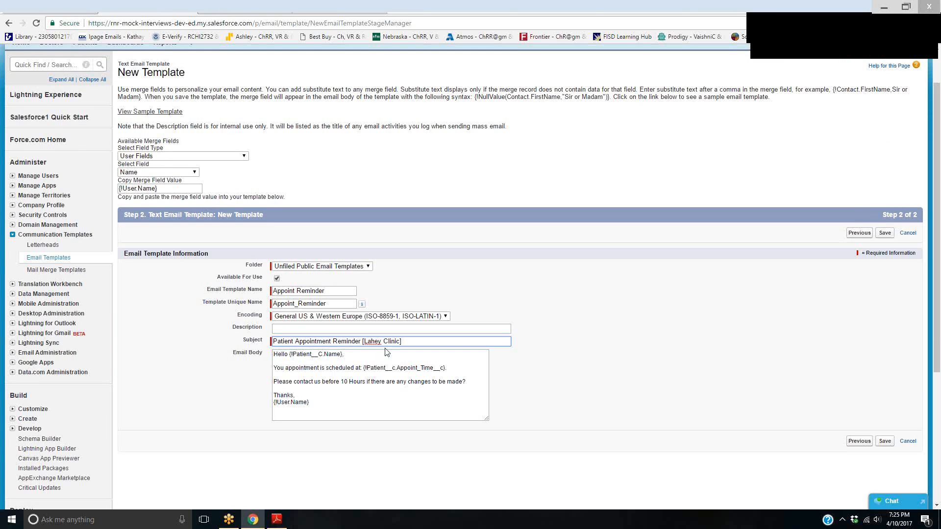
left_click(884, 442)
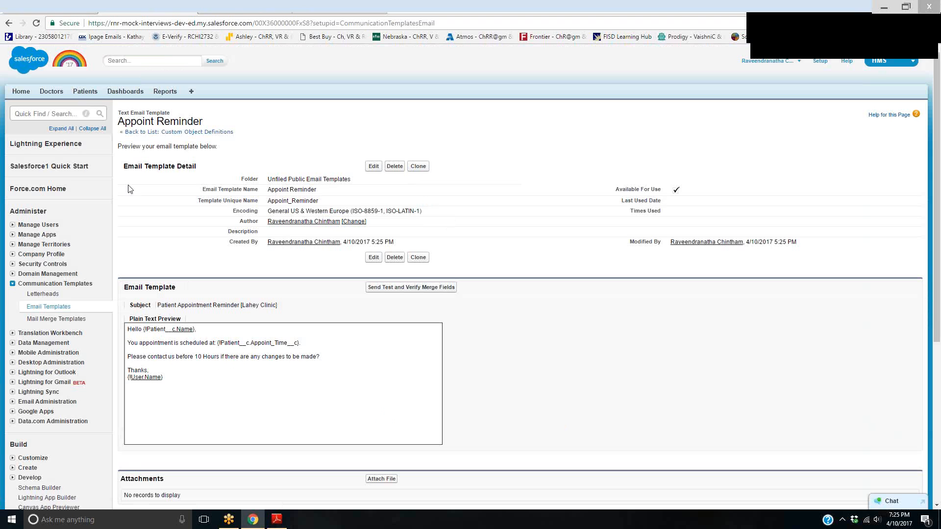
Return to the new email alert form and enter the description "Appoint Reminder from Lahey Clinic", keeping the autogenerated unique name
left_click(188, 132)
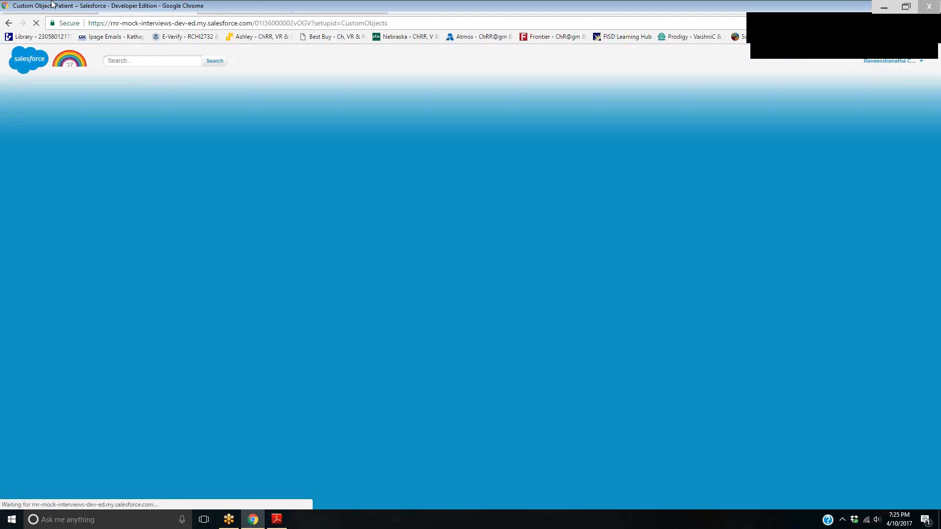
left_click(318, 177)
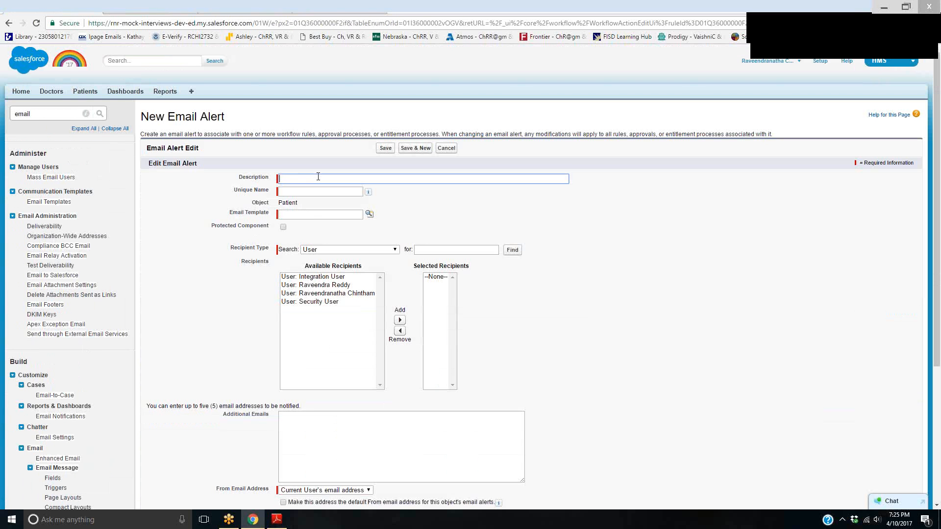
type("Appoint Reminder from Lahey Clineic")
left_click(334, 192)
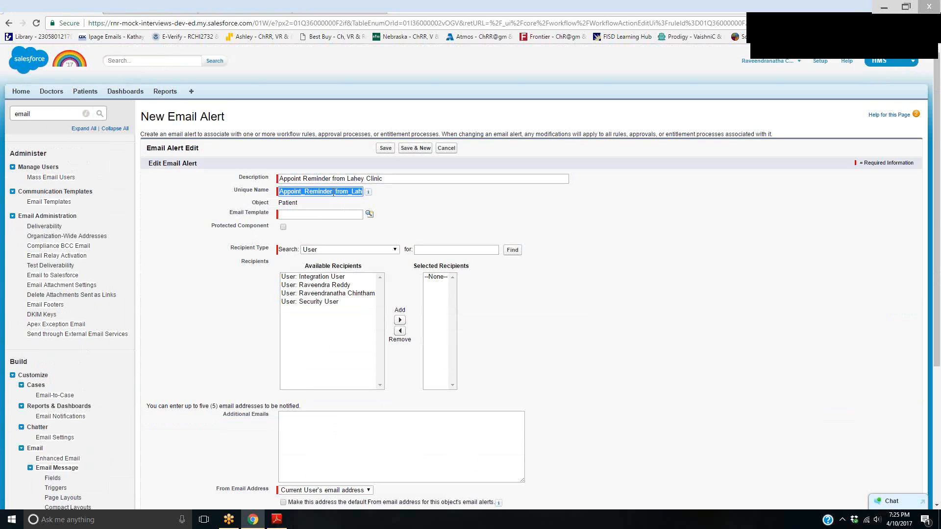
Look up the email templates and choose Appoint Reminder as the alert's email template
left_click(356, 216)
left_click(368, 214)
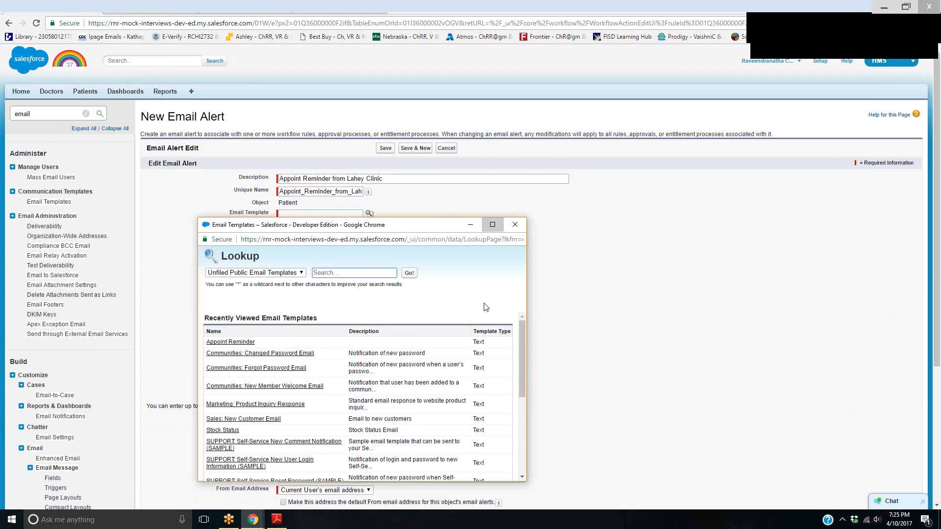
left_click(493, 224)
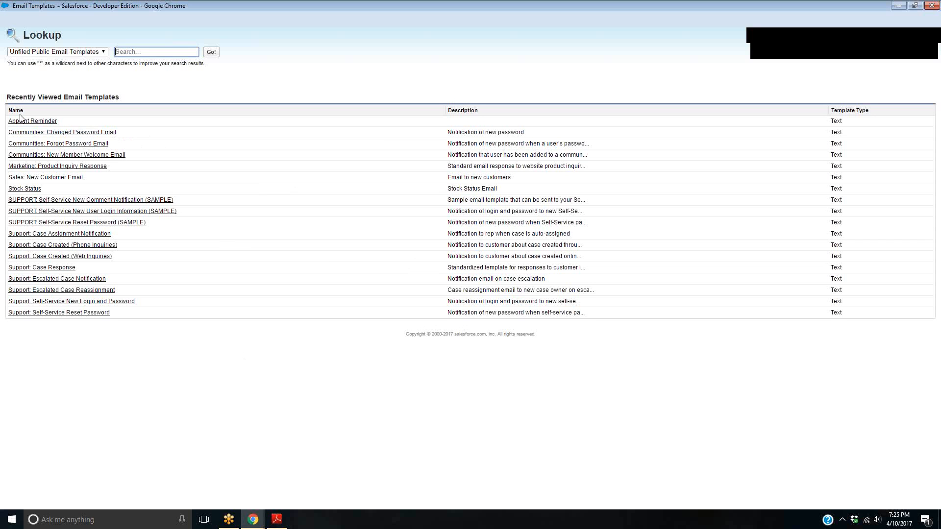
left_click(454, 124)
left_click(33, 121)
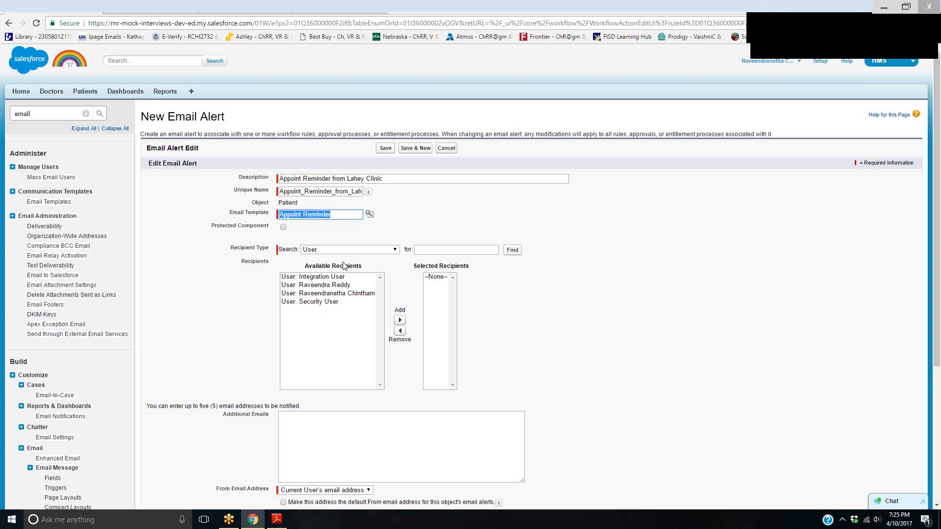
Add the third user in the available recipients to the alert's selected recipients
left_click(352, 294)
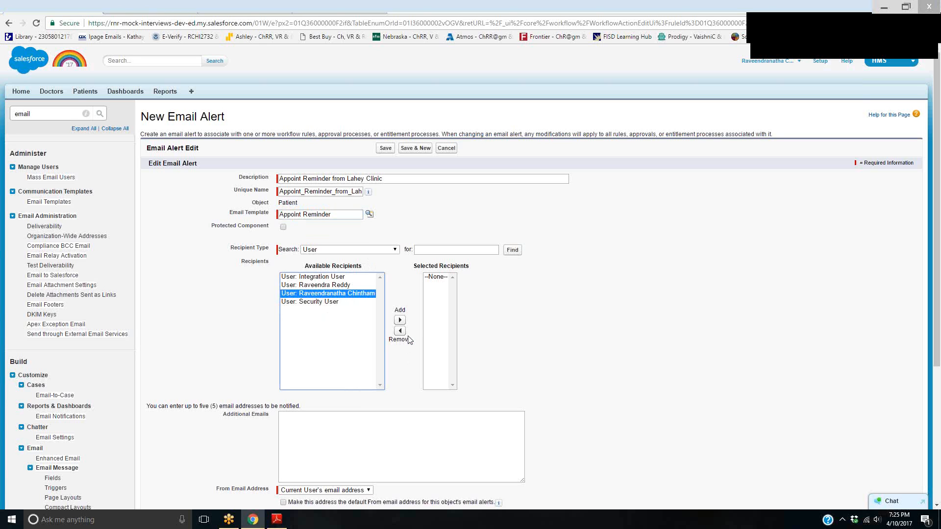
left_click(400, 320)
left_click(385, 250)
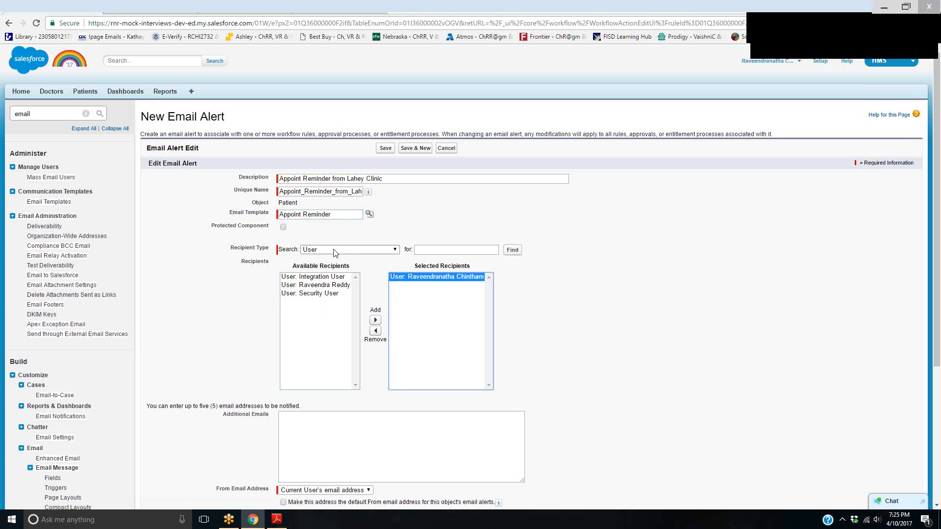
left_click(437, 344)
Enter two comma-separated additional email addresses for the alert, keep the current user's address as sender, and save the alert
left_click(338, 430)
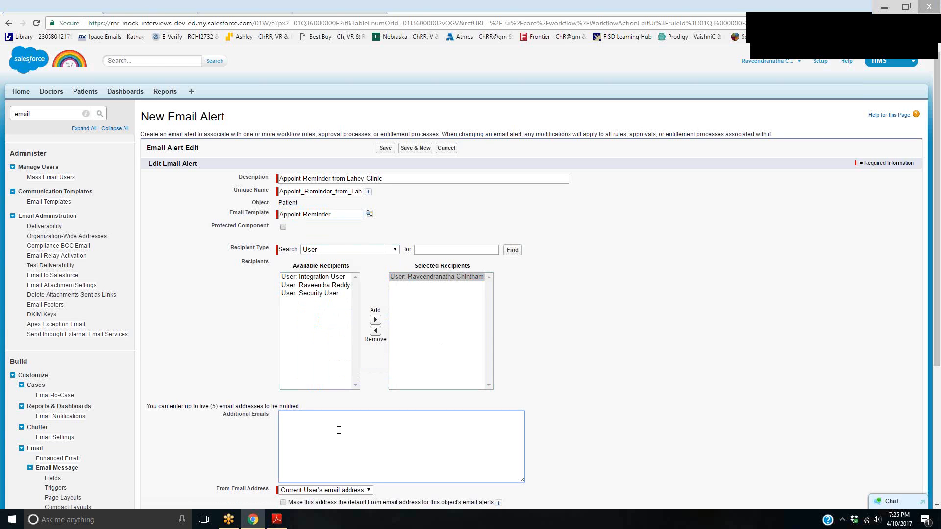
scroll(363, 453, "down", 2)
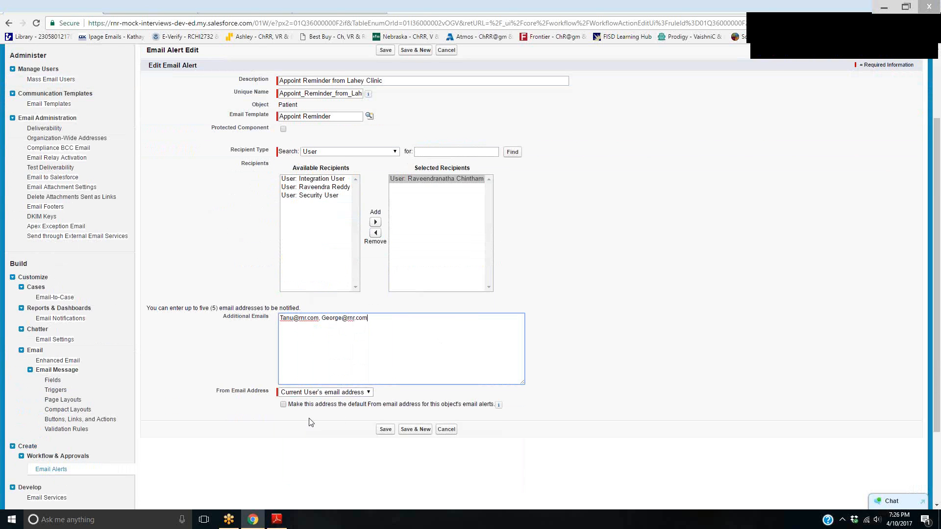
left_click_drag(305, 407, 478, 405)
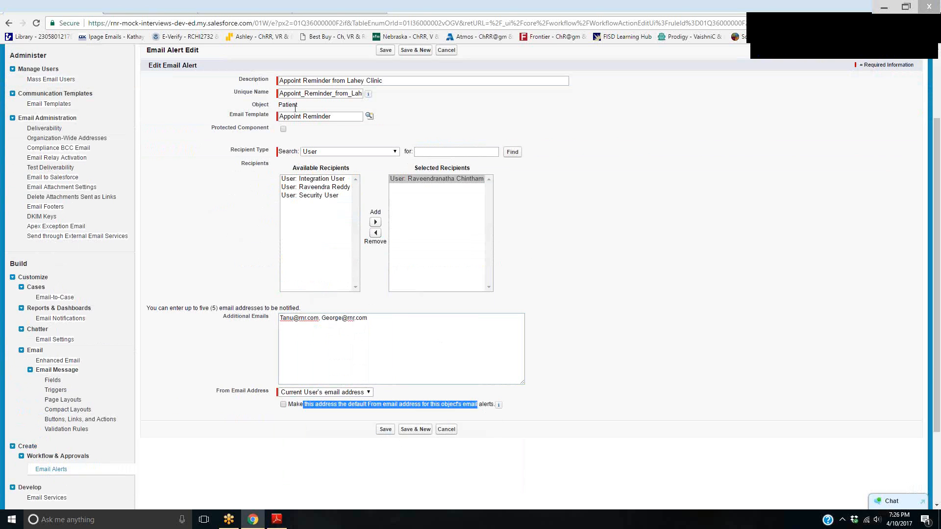
left_click(386, 429)
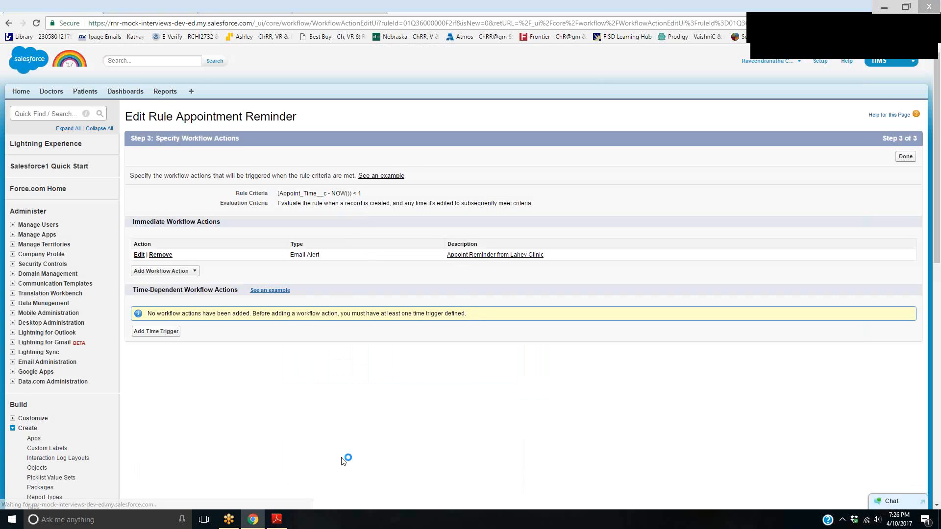
Finish the workflow actions of the Appointment Reminder rule and activate the rule
left_click_drag(567, 258, 431, 256)
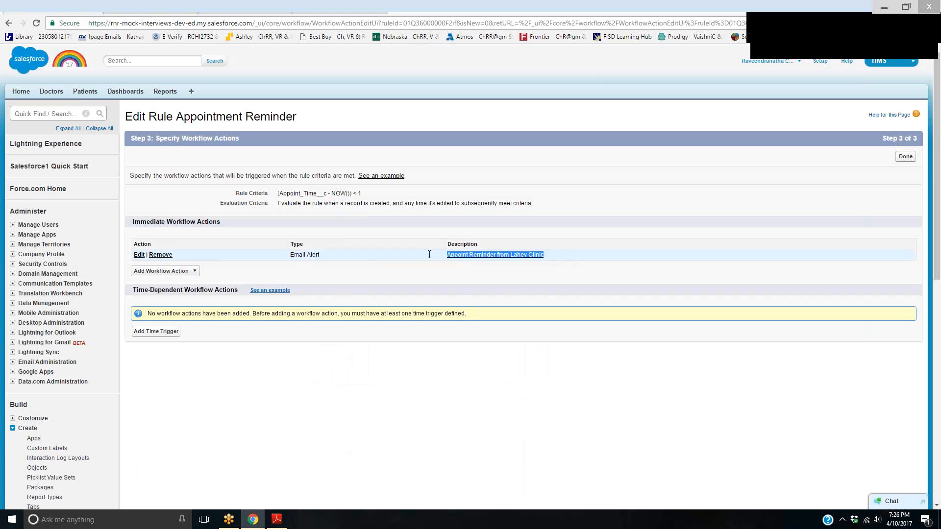
left_click(905, 156)
left_click(448, 162)
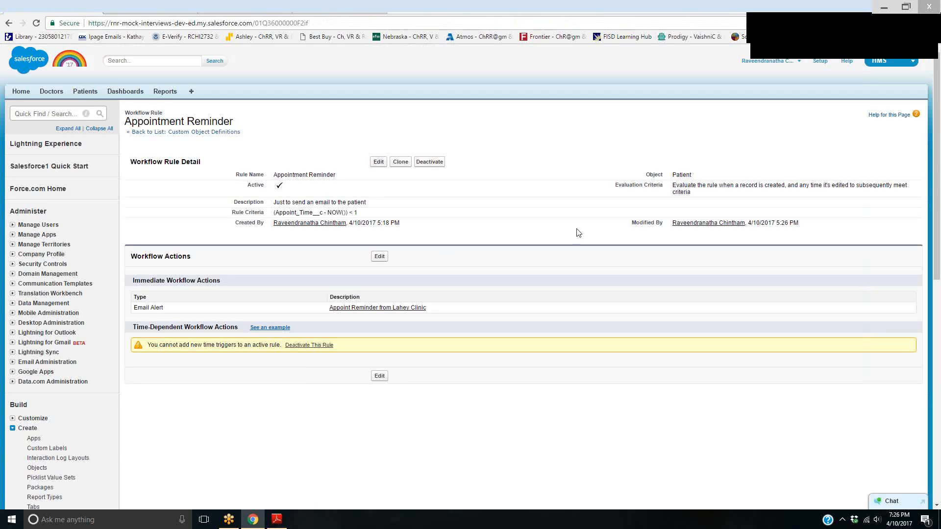
left_click_drag(240, 186, 283, 186)
Start a new Patient record with the Regular Checkup record type
left_click(136, 7)
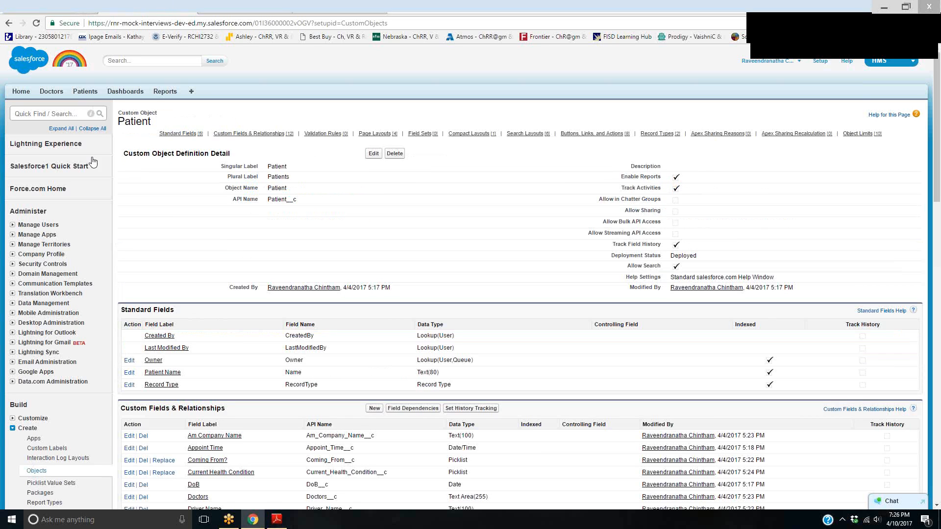
left_click(98, 96)
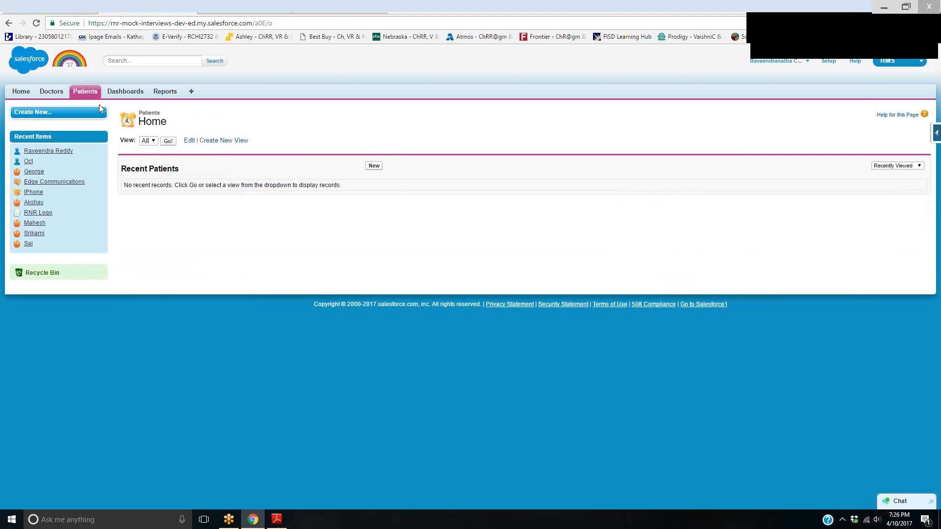
left_click(378, 169)
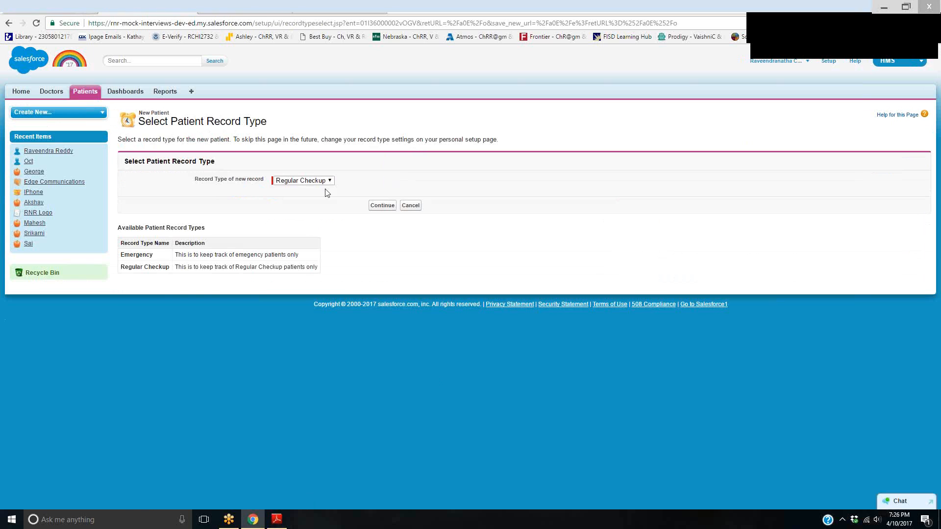
left_click(382, 205)
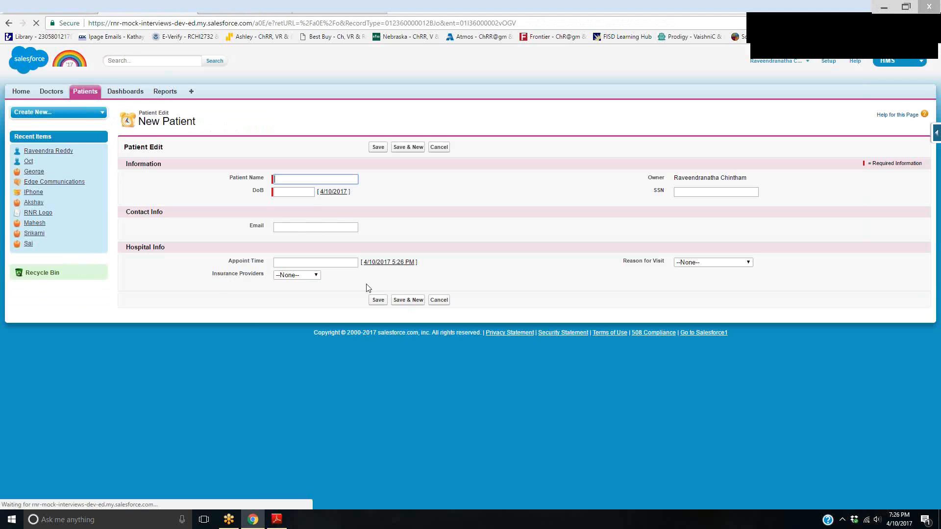
Enter the patient's full name and date of birth in the new Patient record
left_click(333, 181)
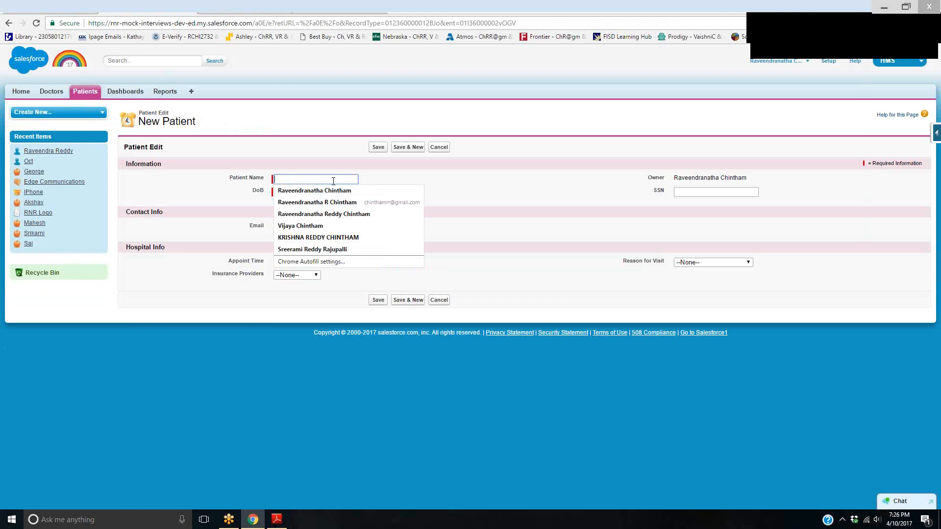
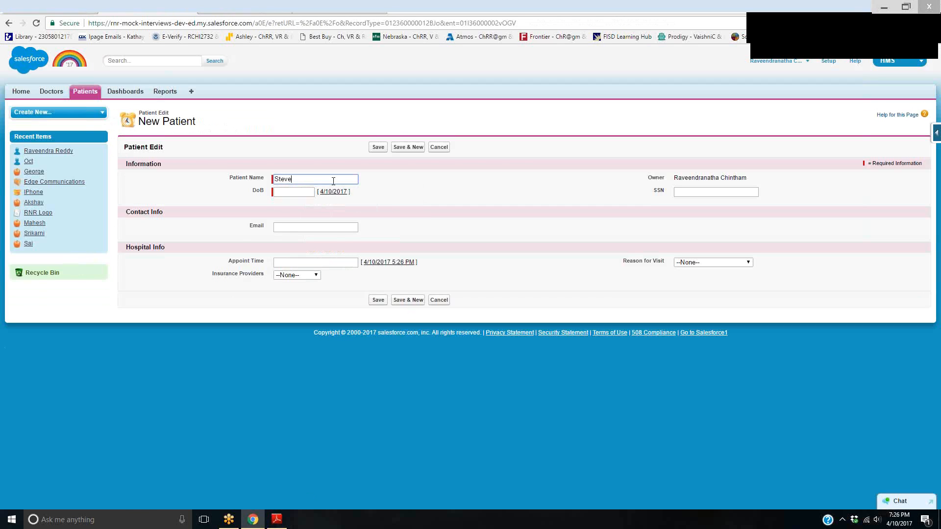
key("Tab")
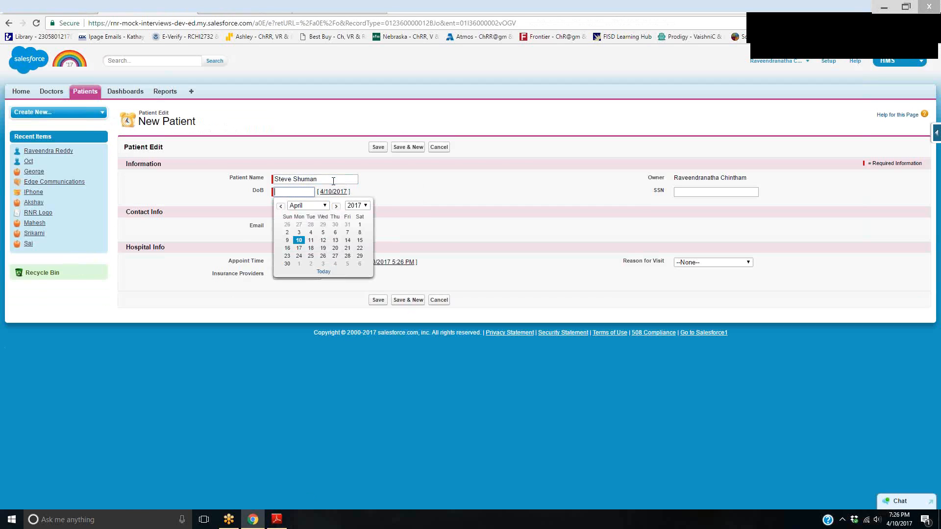
left_click(298, 240)
double_click(299, 191)
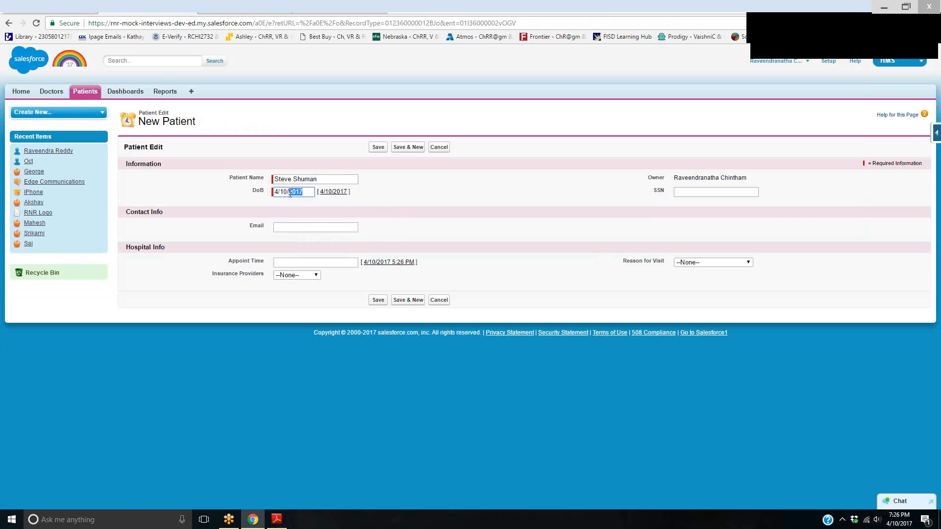
type("198")
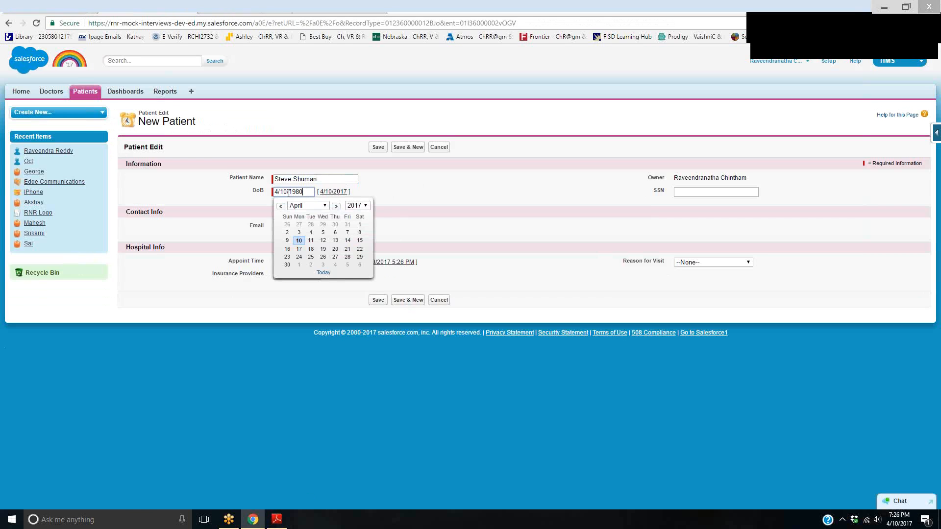
Fill in the patient's SSN and contact e-mail address
left_click(681, 194)
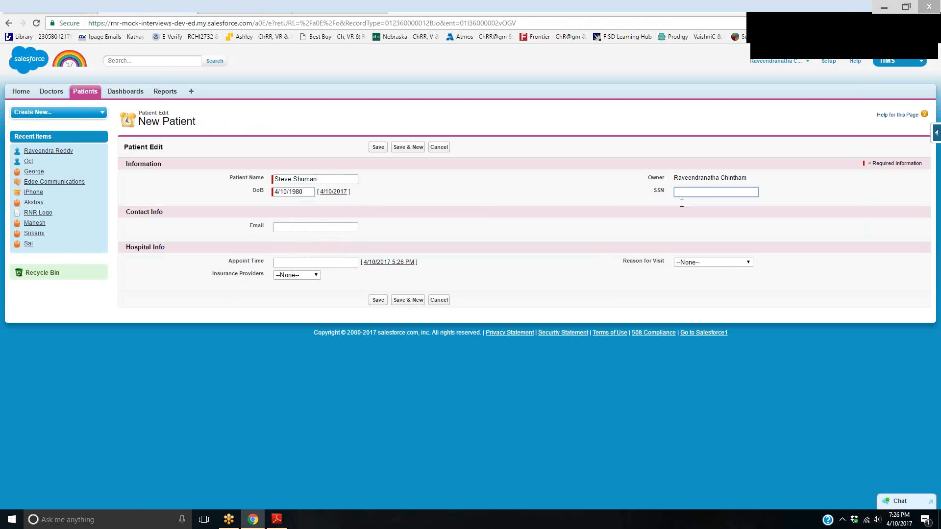
type("123")
left_click(317, 225)
Set the appointment to 4/10/2017 5:26 PM, the visit reason to Physical Checkup and the insurance provider to Delta Dental, and save the patient
key("Tab")
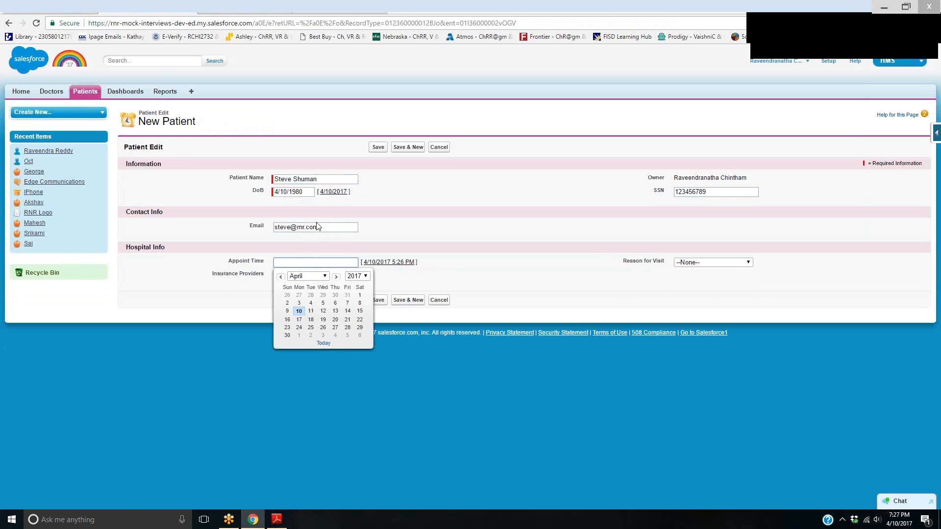
left_click(299, 312)
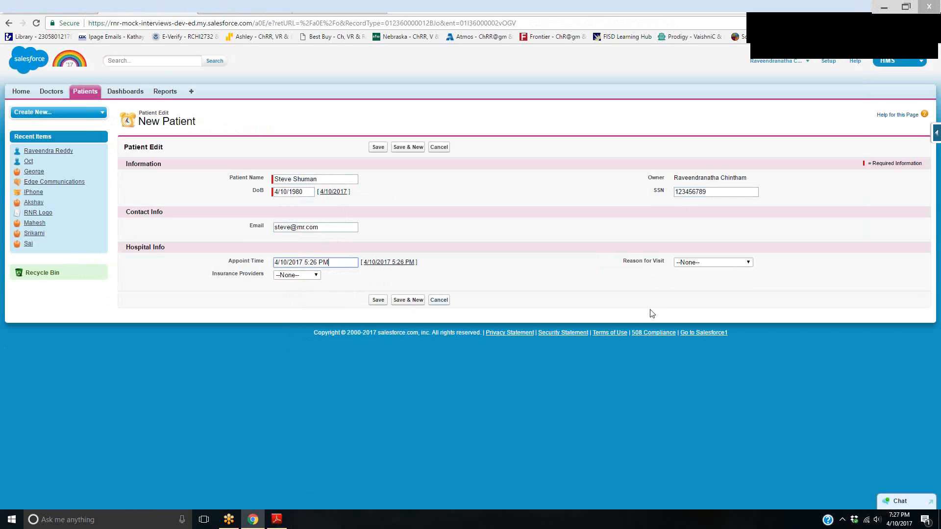
left_click(738, 263)
left_click(713, 280)
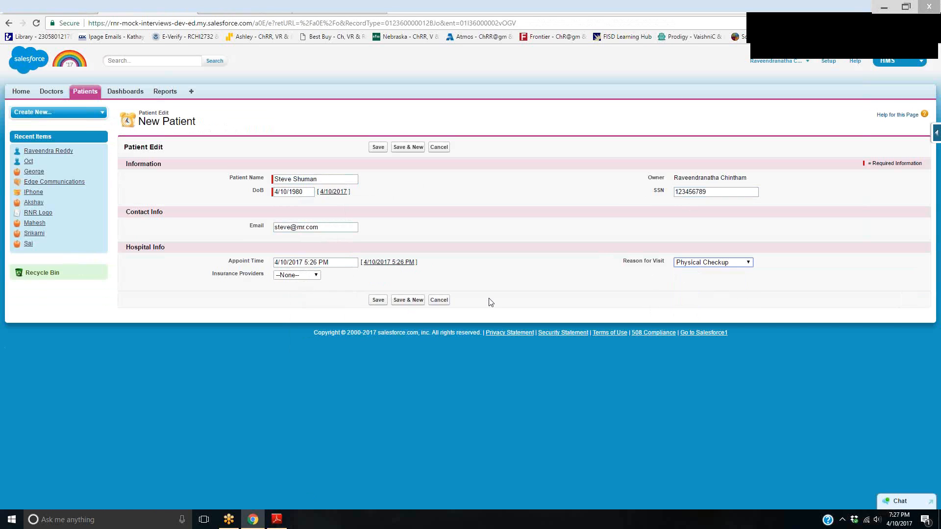
left_click(314, 276)
left_click(299, 292)
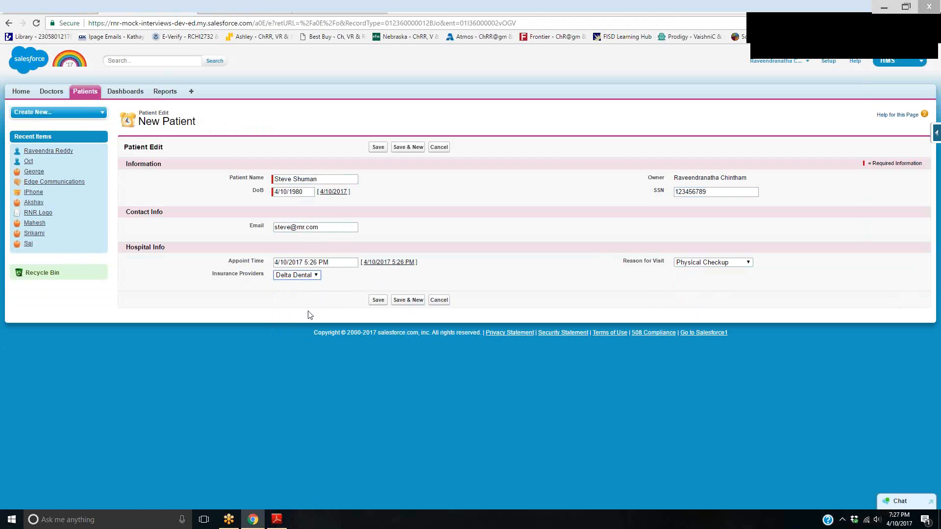
left_click(376, 300)
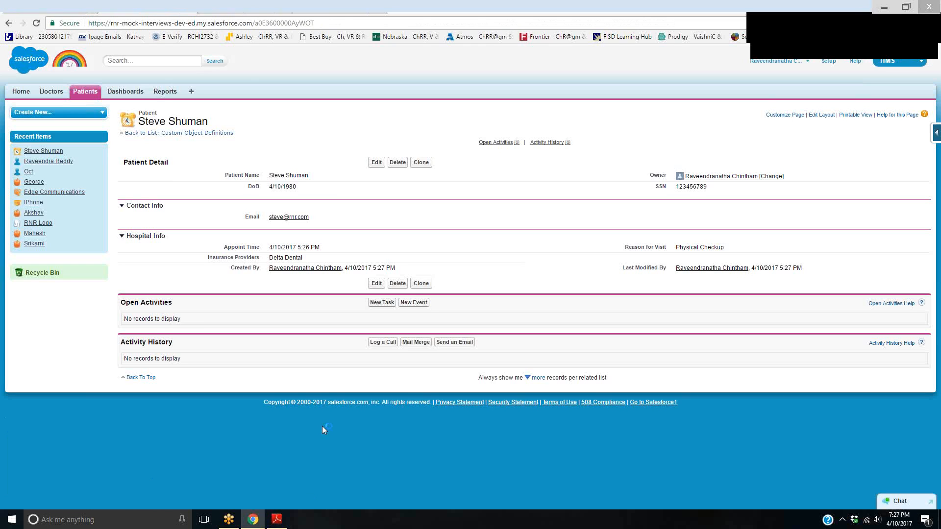
Switch to Gmail in a new browser tab and open the "Patient Appointment Reminder [Lahey Clinic]" email
left_click(398, 11)
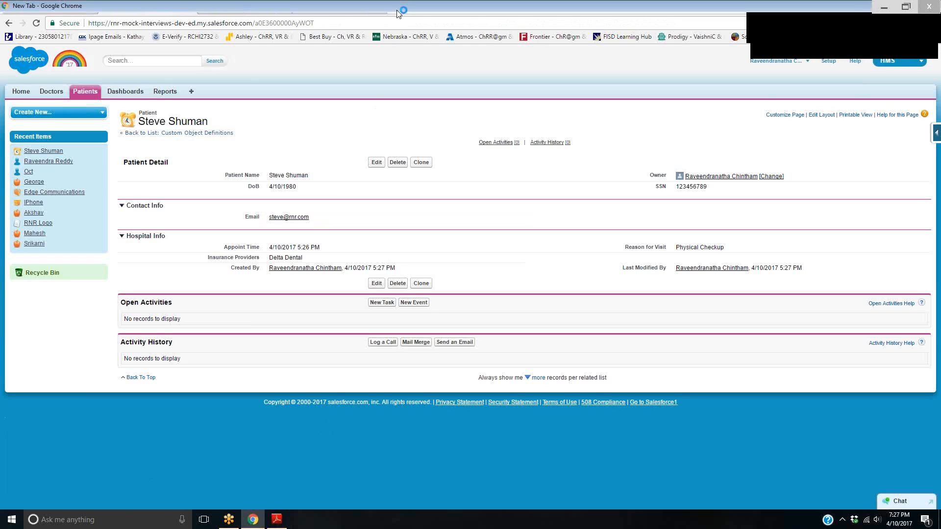
type("gmail")
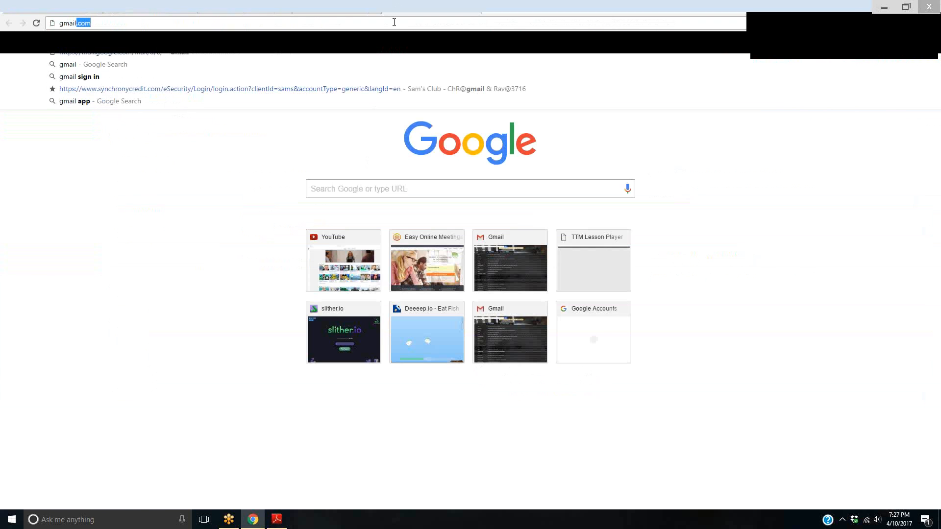
key("Return")
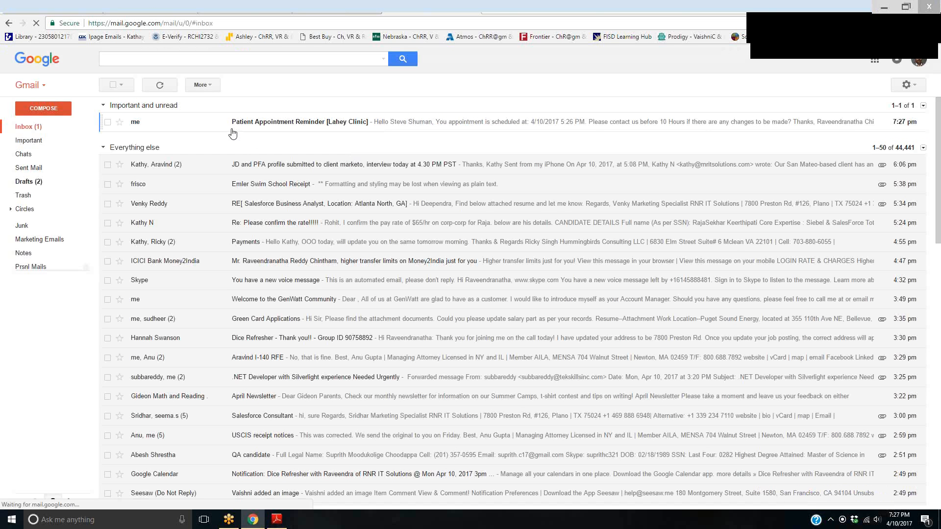
left_click(353, 125)
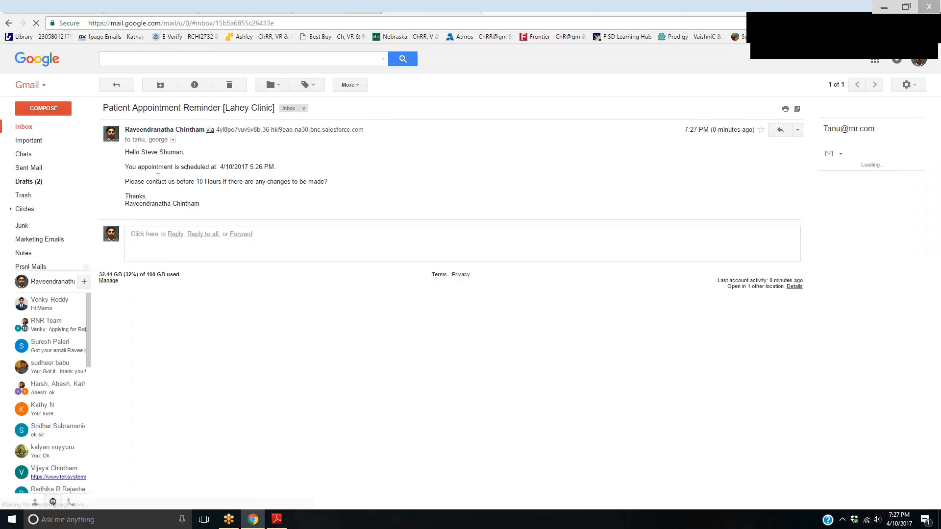
Check the reminder email's appointment time, change-notice sentence and sender signature against the template
left_click_drag(186, 153, 276, 167)
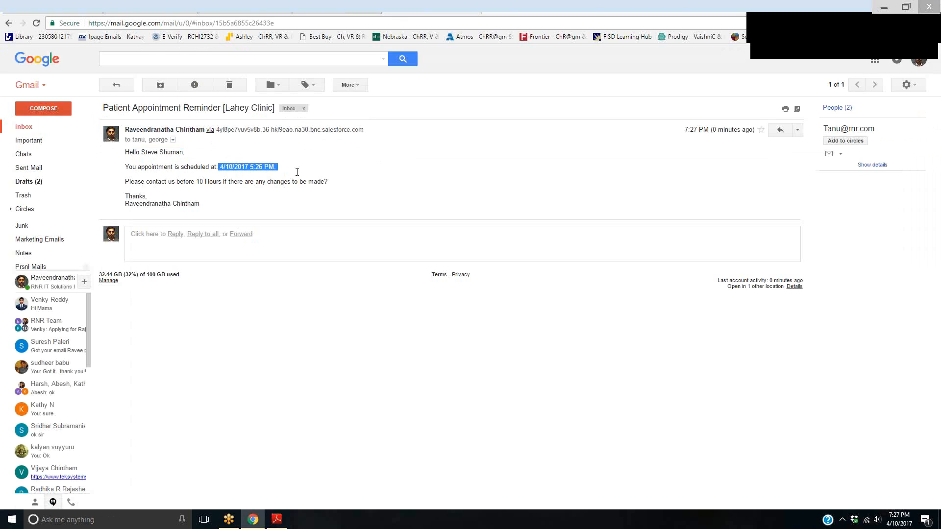
left_click(189, 196)
left_click_drag(125, 182, 343, 187)
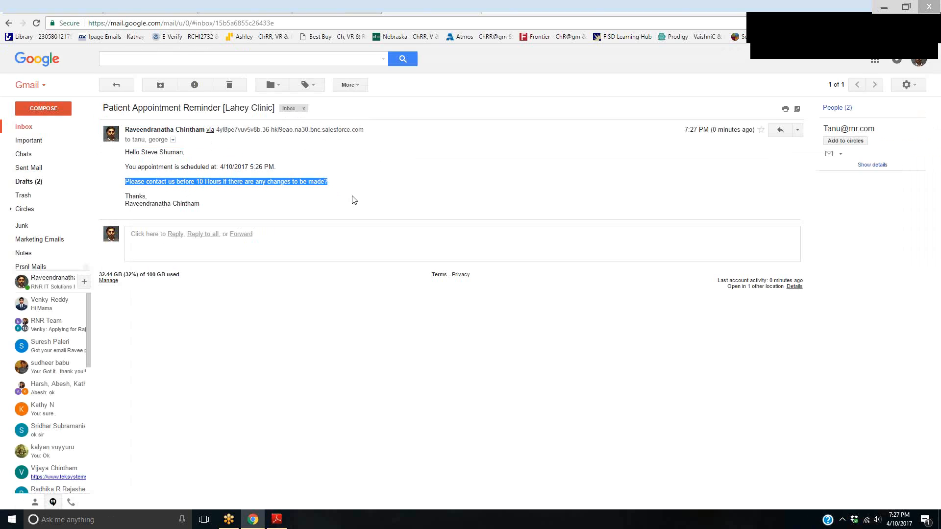
left_click(143, 208)
left_click_drag(129, 204, 211, 208)
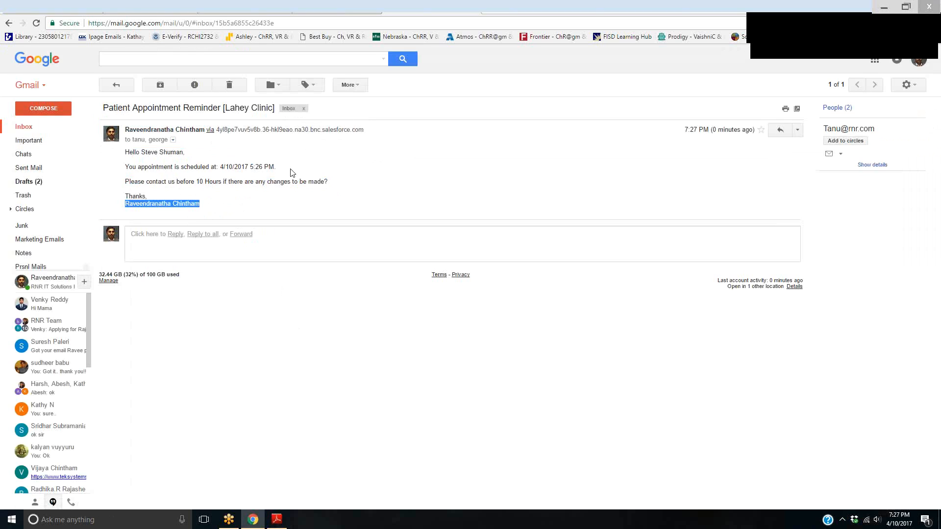
Review the reminder email's scheduled appointment time and the people it was sent to
left_click_drag(216, 167, 288, 167)
left_click(296, 225)
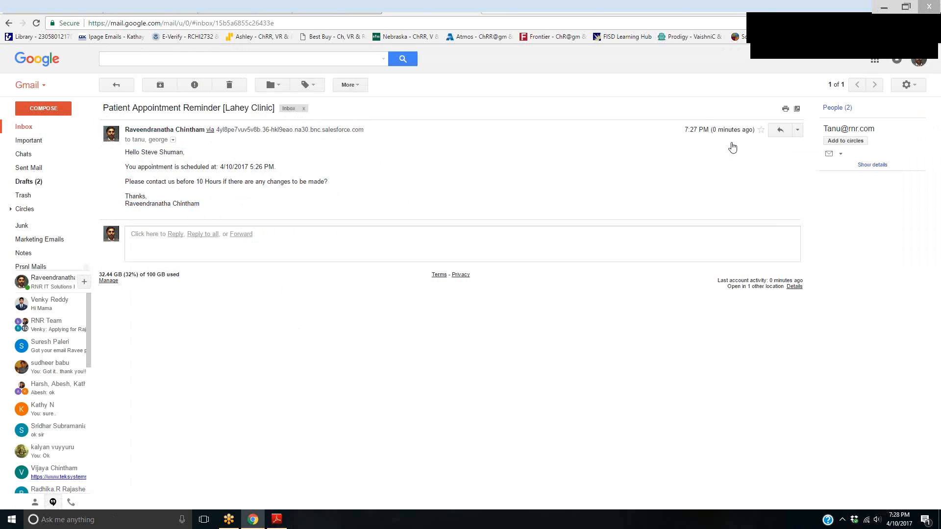
left_click(841, 155)
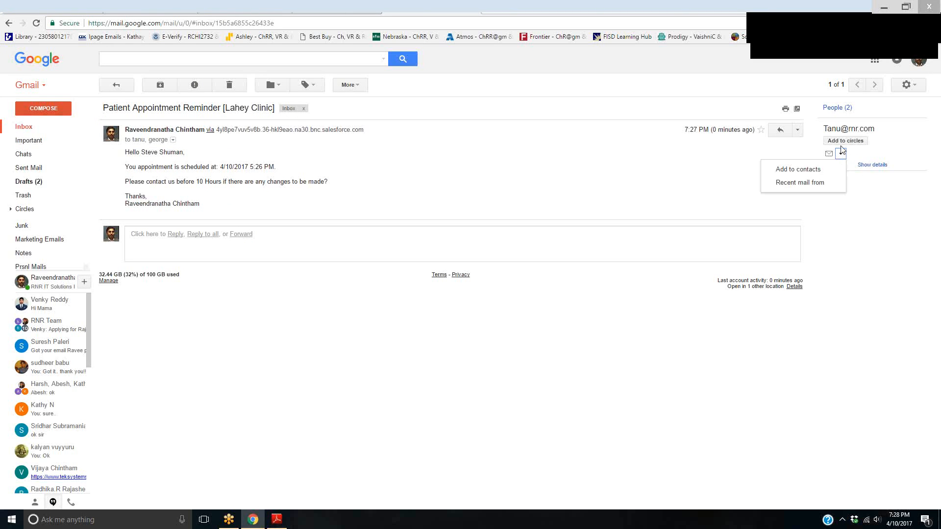
left_click(865, 128)
left_click_drag(830, 128, 896, 129)
left_click(897, 128)
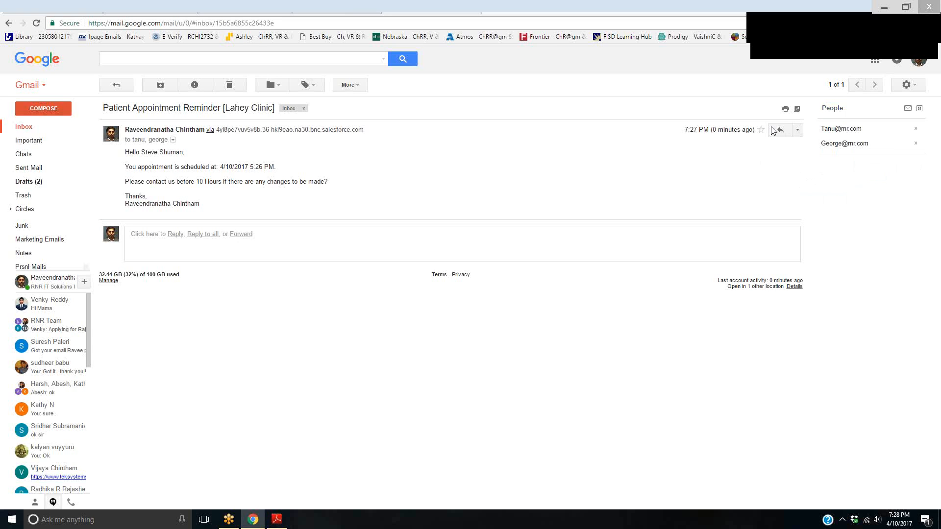
Switch back to Salesforce, open the Patients home page and return to the Patient object's custom fields list
left_click(469, 10)
scroll(338, 443, "up", 3)
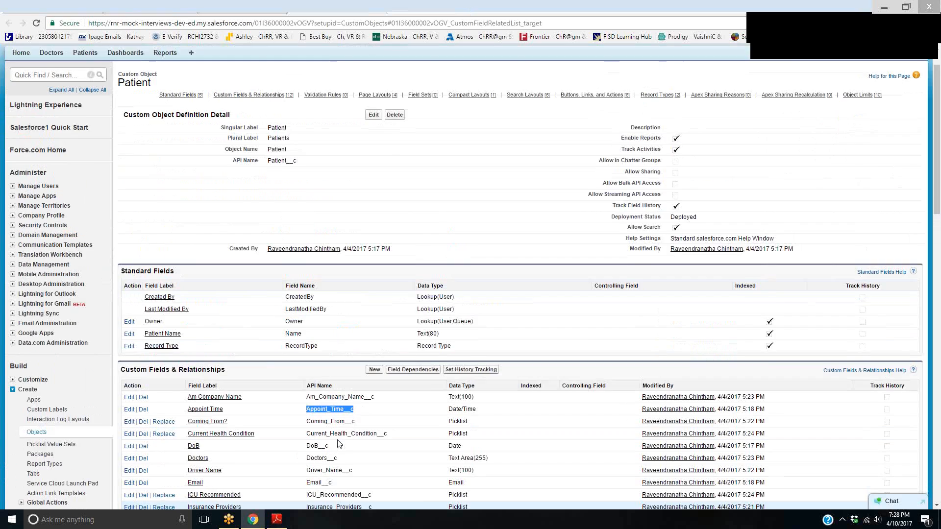
left_click(87, 92)
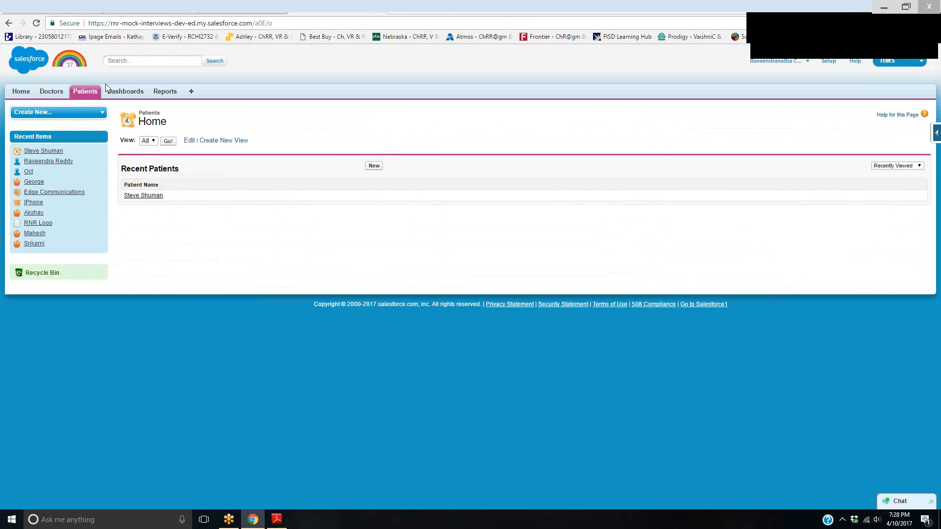
left_click(84, 95)
mouse_move(934, 146)
left_click(853, 151)
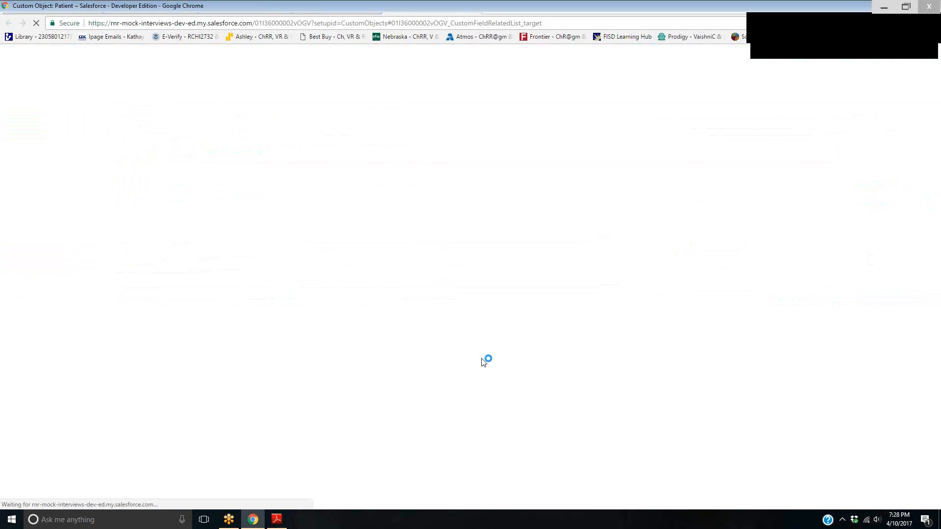
left_click(834, 35)
left_click_drag(561, 194, 560, 252)
mouse_move(572, 185)
left_mouse_down()
mouse_move(582, 217)
mouse_move(666, 219)
mouse_move(651, 189)
mouse_move(690, 208)
left_mouse_up()
left_click_drag(525, 270, 569, 270)
mouse_move(517, 286)
left_mouse_down()
mouse_move(566, 281)
mouse_move(573, 295)
left_mouse_up()
mouse_move(651, 255)
left_mouse_down()
mouse_move(660, 287)
mouse_move(683, 283)
mouse_move(694, 261)
left_mouse_up()
left_click_drag(695, 257, 700, 252)
left_click_drag(746, 276, 754, 280)
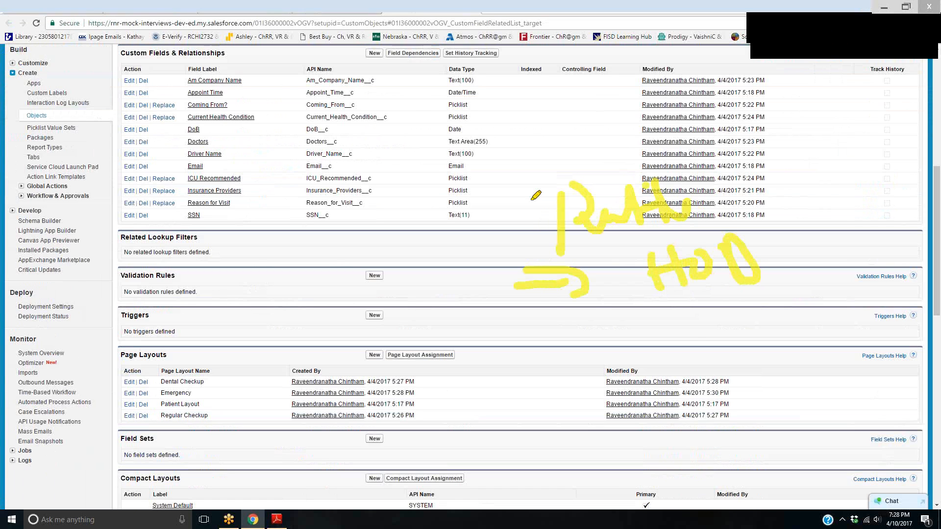
left_click_drag(537, 196, 556, 314)
left_click_drag(786, 158, 811, 284)
left_click_drag(603, 258, 647, 252)
left_click_drag(644, 229, 648, 256)
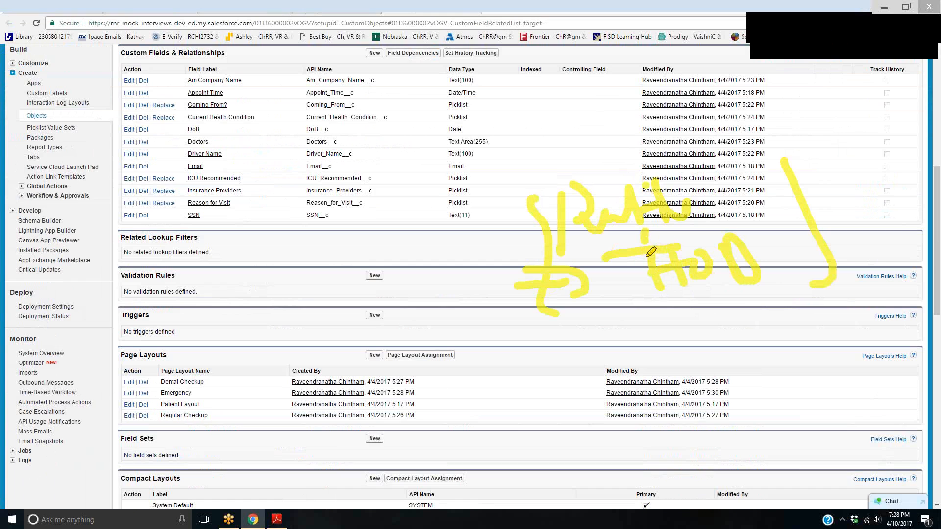
left_click(877, 28)
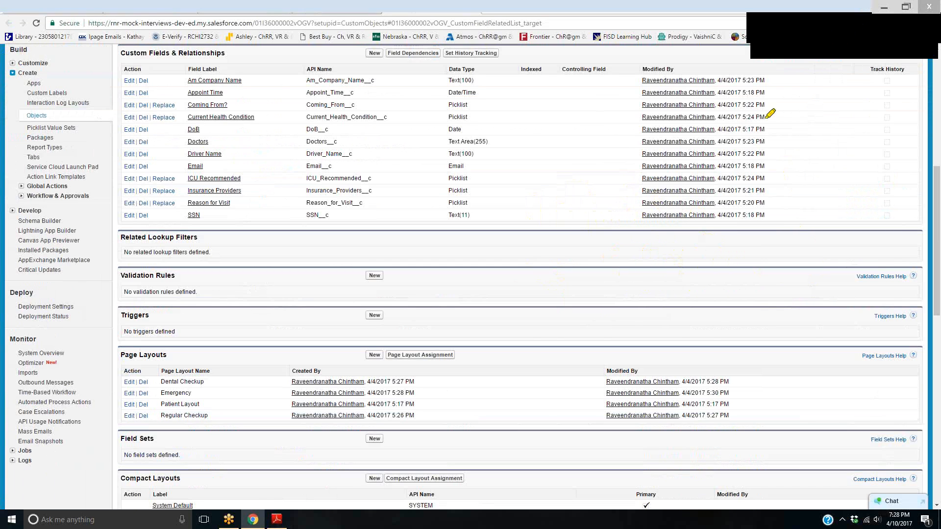
left_click_drag(540, 205, 546, 261)
left_click_drag(519, 193, 556, 196)
left_click_drag(533, 262, 555, 262)
mouse_move(570, 248)
left_mouse_down()
mouse_move(640, 238)
mouse_move(719, 173)
left_mouse_up()
mouse_move(745, 140)
left_mouse_down()
mouse_move(835, 180)
mouse_move(877, 175)
mouse_move(896, 158)
mouse_move(882, 164)
left_mouse_up()
mouse_move(755, 211)
left_mouse_down()
mouse_move(754, 255)
mouse_move(852, 230)
left_mouse_up()
mouse_move(773, 265)
left_mouse_down()
mouse_move(764, 300)
mouse_move(853, 281)
left_mouse_up()
mouse_move(762, 337)
left_mouse_down()
mouse_move(858, 331)
mouse_move(871, 316)
mouse_move(925, 308)
left_mouse_up()
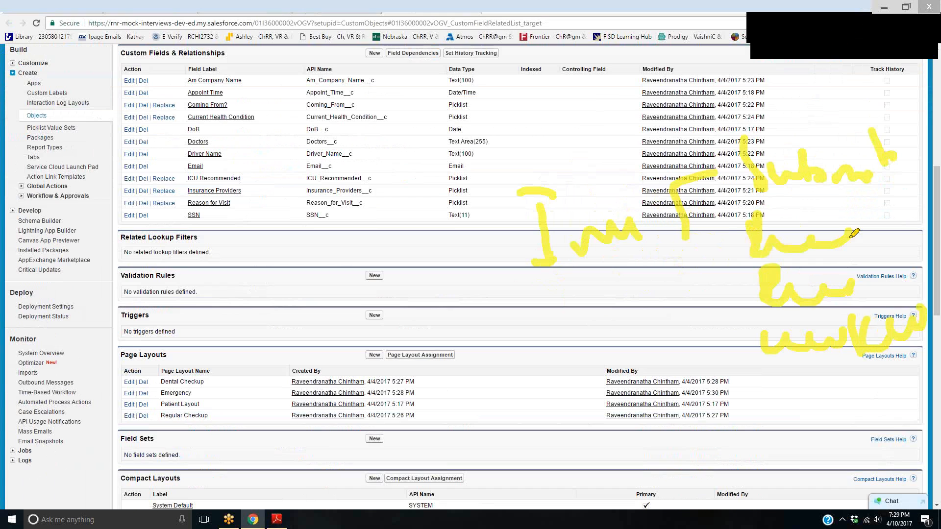
left_click_drag(865, 224, 835, 232)
left_click_drag(771, 176, 803, 141)
left_click_drag(818, 270, 855, 246)
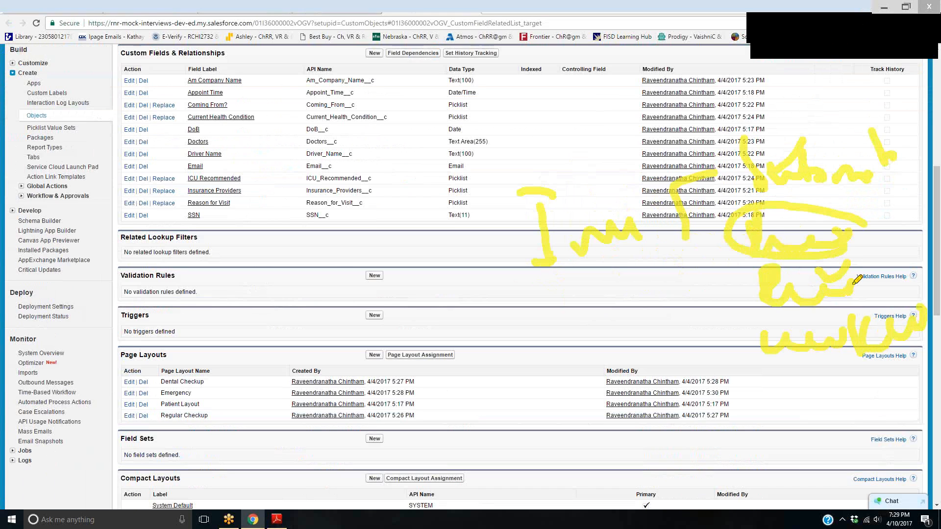
left_click_drag(834, 318, 864, 299)
mouse_move(715, 300)
left_mouse_down()
mouse_move(749, 306)
mouse_move(621, 362)
left_mouse_up()
mouse_move(654, 372)
left_mouse_down()
mouse_move(688, 375)
mouse_move(669, 374)
left_mouse_up()
left_click_drag(716, 414, 718, 454)
left_click_drag(779, 414, 752, 453)
left_click_drag(826, 435, 809, 403)
left_click_drag(835, 427, 899, 467)
left_click_drag(926, 414, 906, 456)
left_click_drag(860, 463, 757, 468)
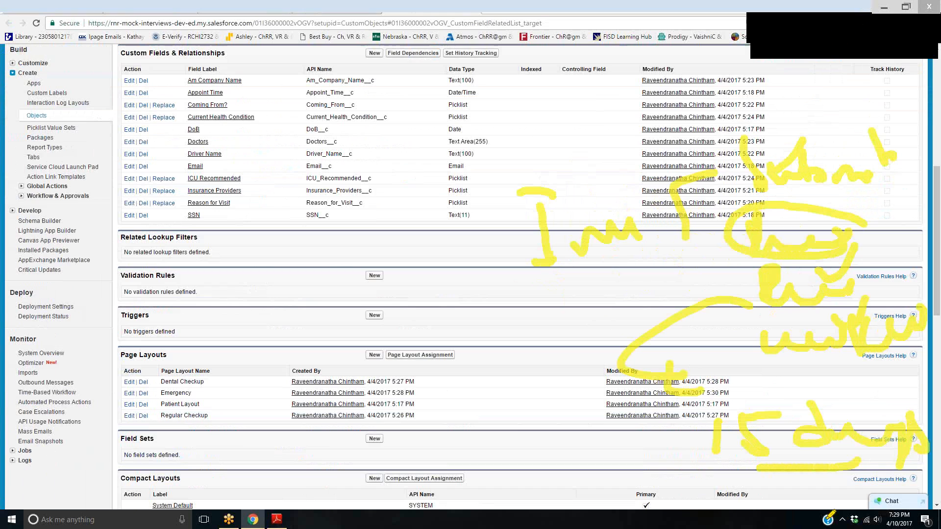
left_click(877, 30)
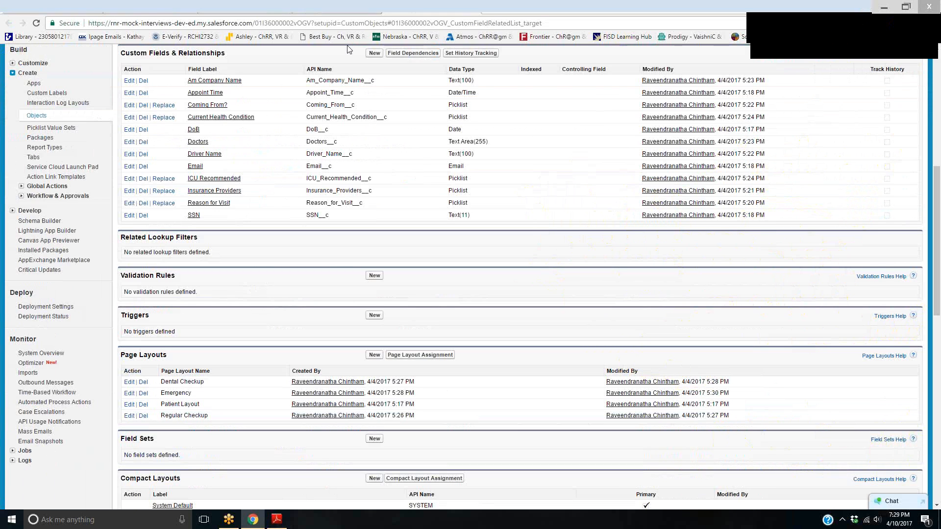
Start a new custom field on the Patient object with the Picklist data type
left_click(375, 54)
scroll(308, 336, "down", 5)
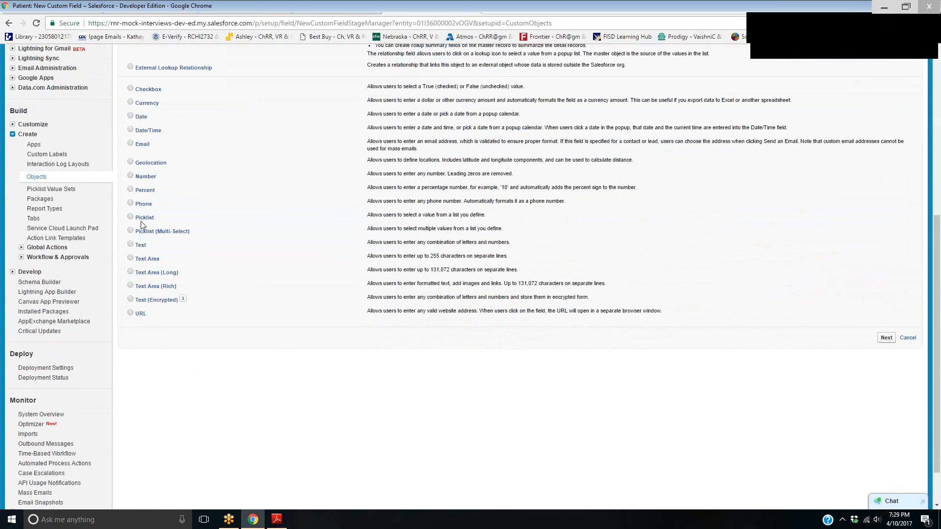
left_click(132, 219)
left_click(886, 337)
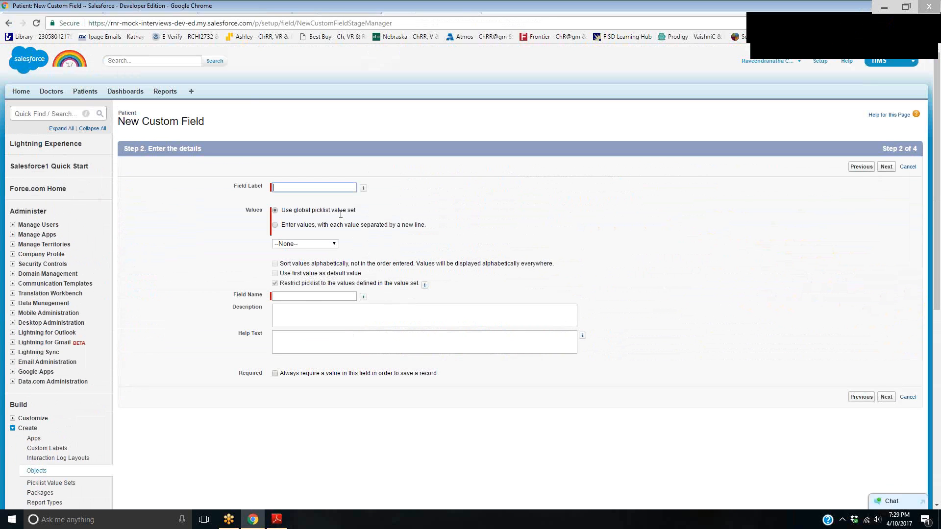
type("Patient Status")
key("Tab")
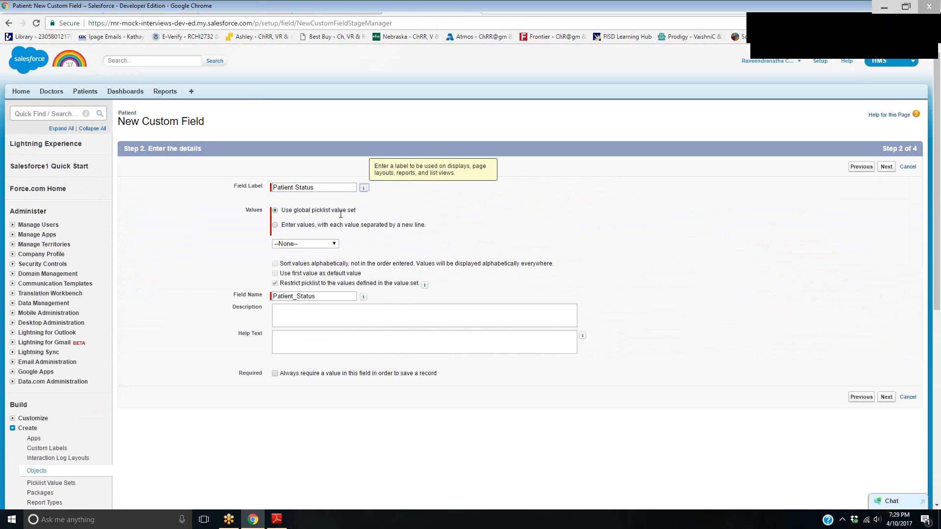
left_click_drag(293, 188, 272, 190)
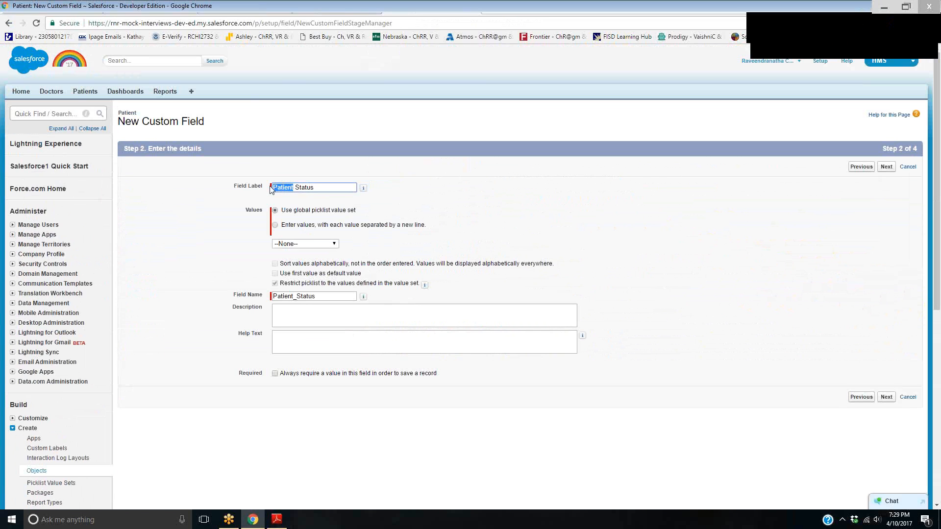
left_click_drag(353, 296, 200, 296)
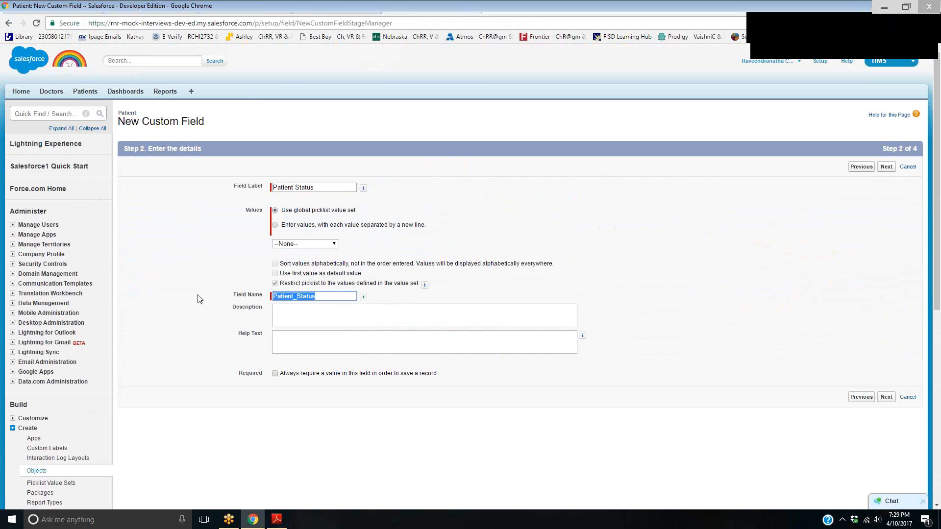
key("BackSpace")
Set the new picklist field's label to Payment Status and its field name to Payment_Status
triple_click(316, 188)
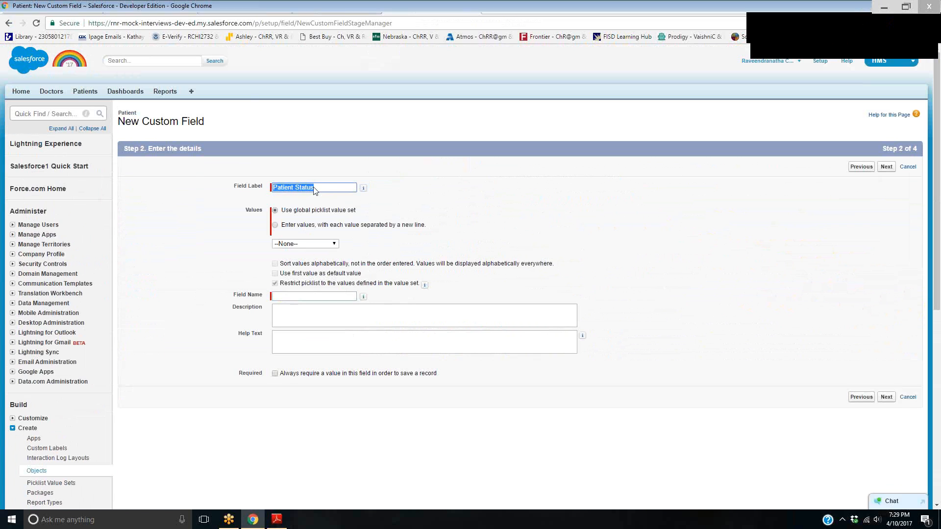
type("Pa")
key("Tab")
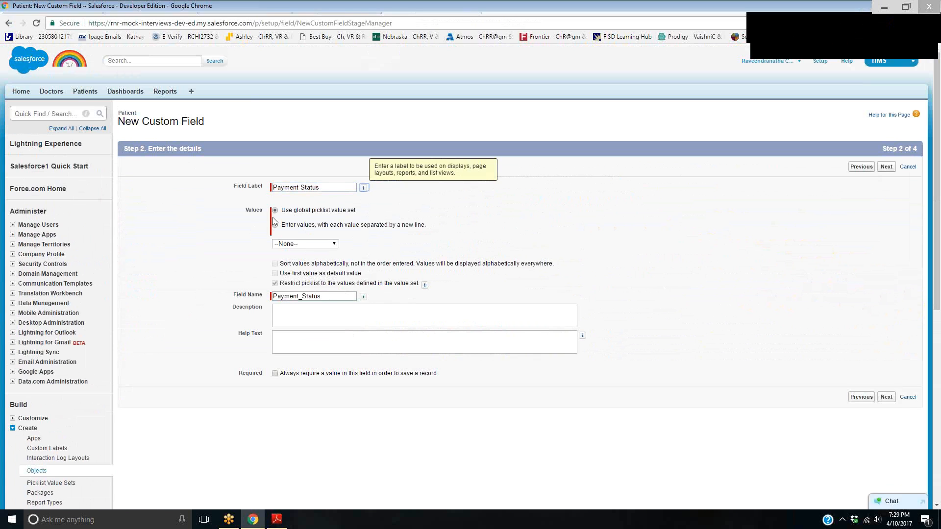
left_click_drag(289, 212, 366, 212)
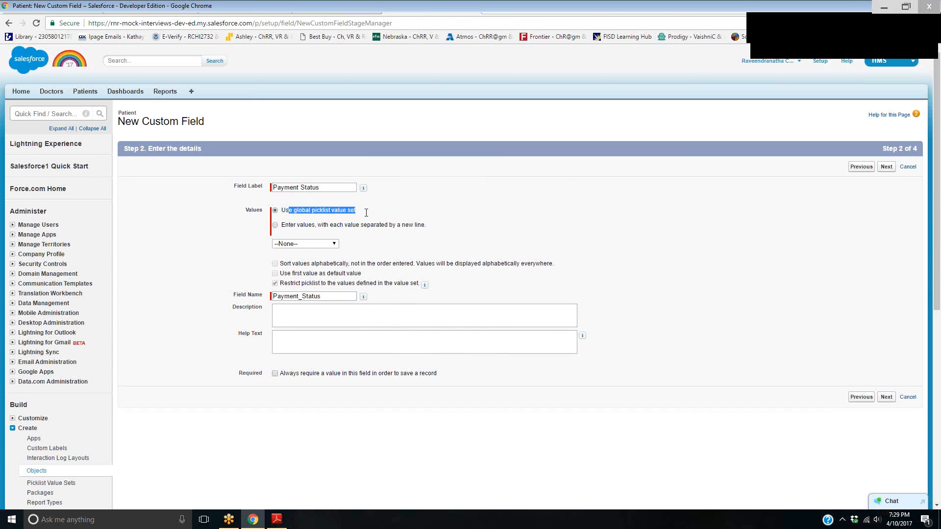
left_click(835, 32)
mouse_move(599, 149)
left_mouse_down()
mouse_move(607, 175)
mouse_move(655, 163)
mouse_move(710, 122)
mouse_move(741, 152)
mouse_move(735, 128)
left_mouse_up()
mouse_move(689, 223)
left_mouse_down()
mouse_move(770, 212)
mouse_move(785, 248)
left_mouse_up()
left_click_drag(669, 318, 659, 348)
mouse_move(685, 260)
left_mouse_down()
mouse_move(726, 317)
mouse_move(793, 256)
mouse_move(813, 294)
left_mouse_up()
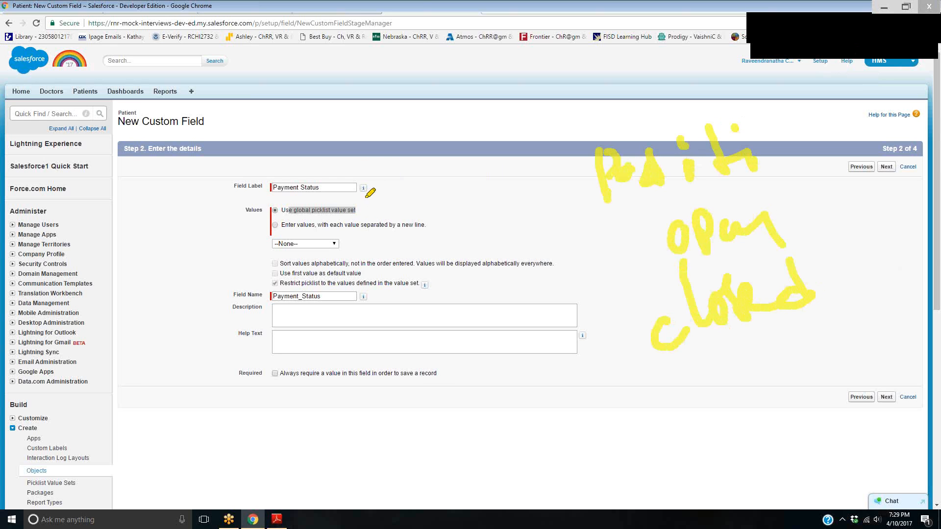
mouse_move(382, 164)
left_mouse_down()
mouse_move(463, 207)
mouse_move(520, 198)
left_mouse_up()
mouse_move(439, 262)
left_mouse_down()
mouse_move(458, 267)
mouse_move(460, 281)
mouse_move(509, 280)
mouse_move(514, 260)
left_mouse_up()
left_click_drag(494, 344, 574, 334)
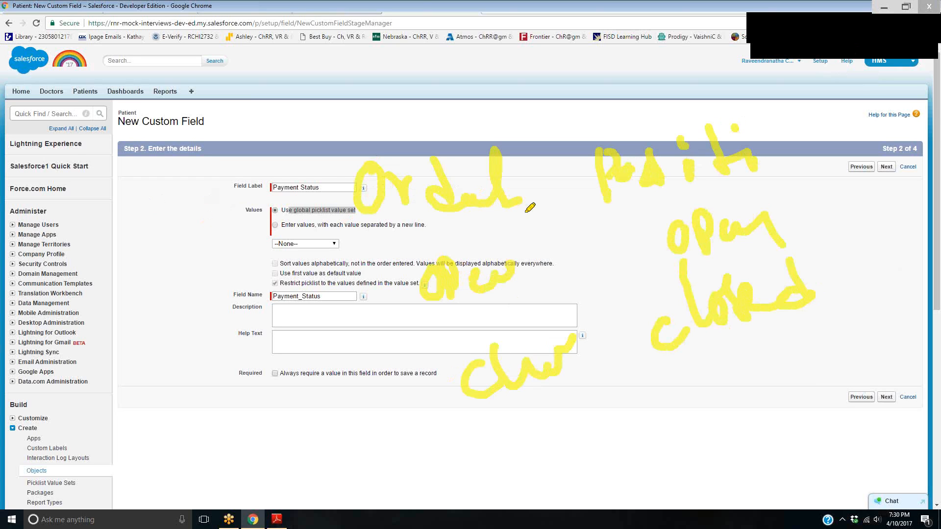
left_click_drag(305, 221, 360, 220)
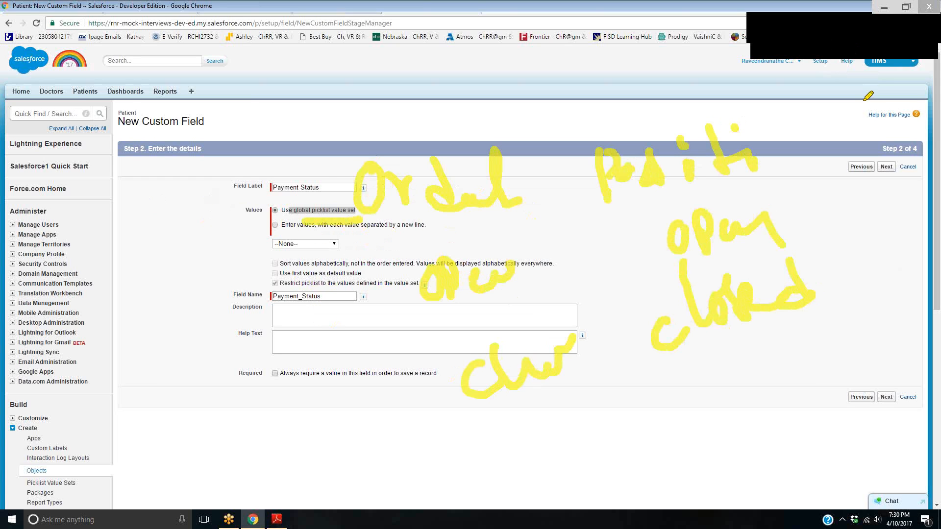
left_click(917, 49)
left_click_drag(277, 213, 450, 214)
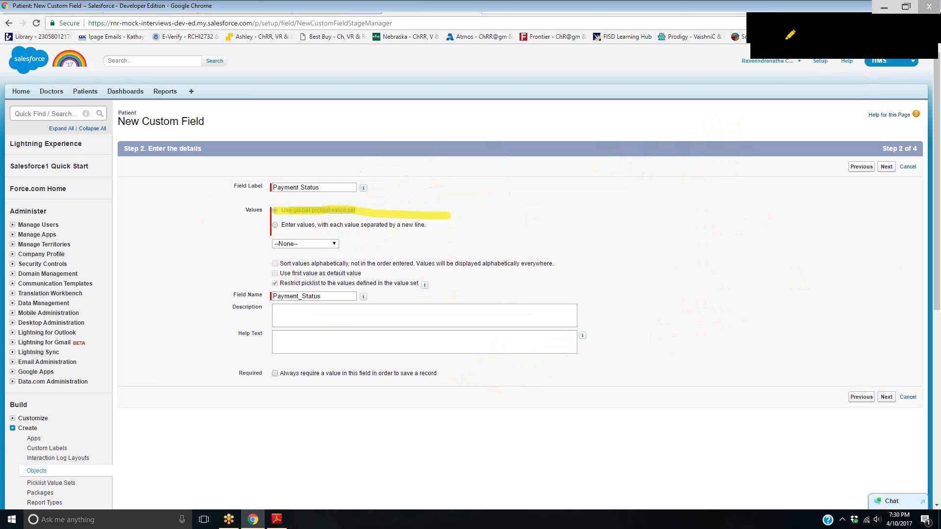
Choose manually entered values and list Submitted, Received, Rejected and Unknown on separate lines
left_click(275, 225)
left_click(305, 265)
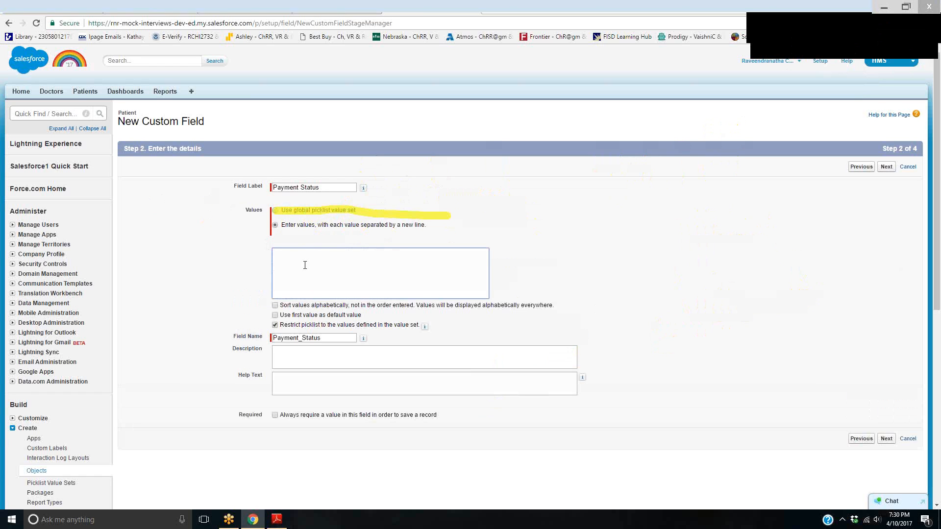
left_click(880, 30)
left_click(327, 273)
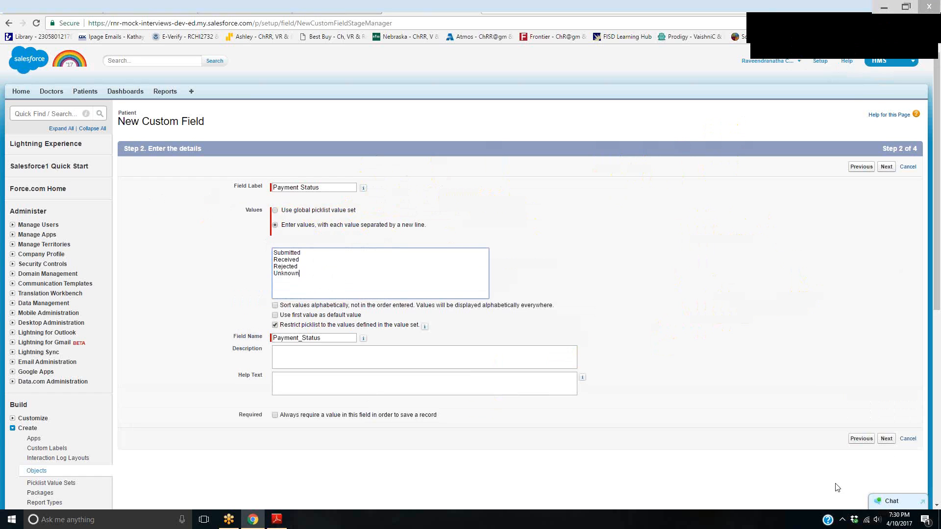
Make the Payment Status field visible to all profiles, include it in all four page layouts and save it
left_click(887, 438)
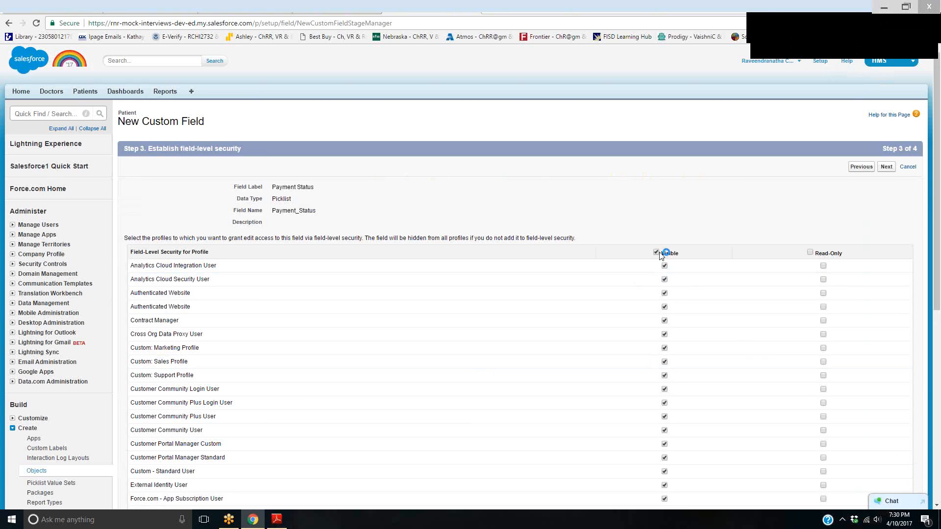
left_click(887, 166)
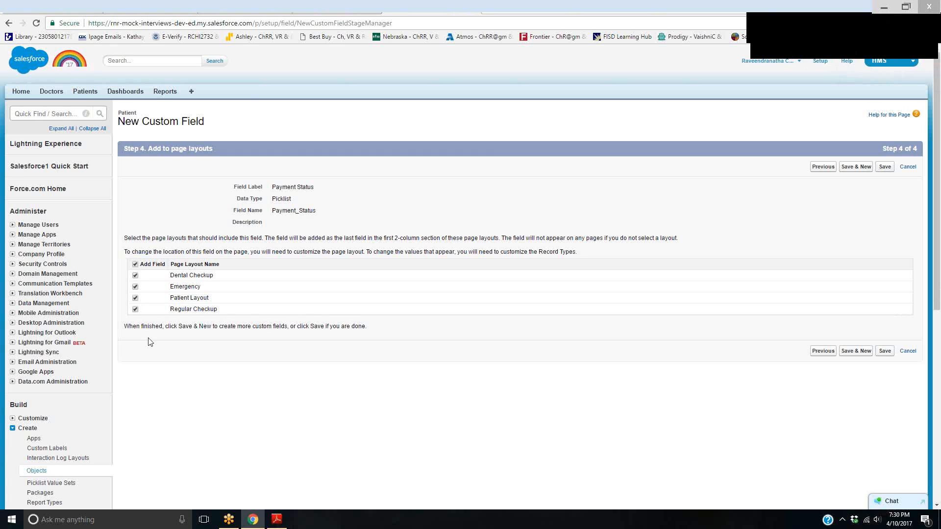
left_click(885, 351)
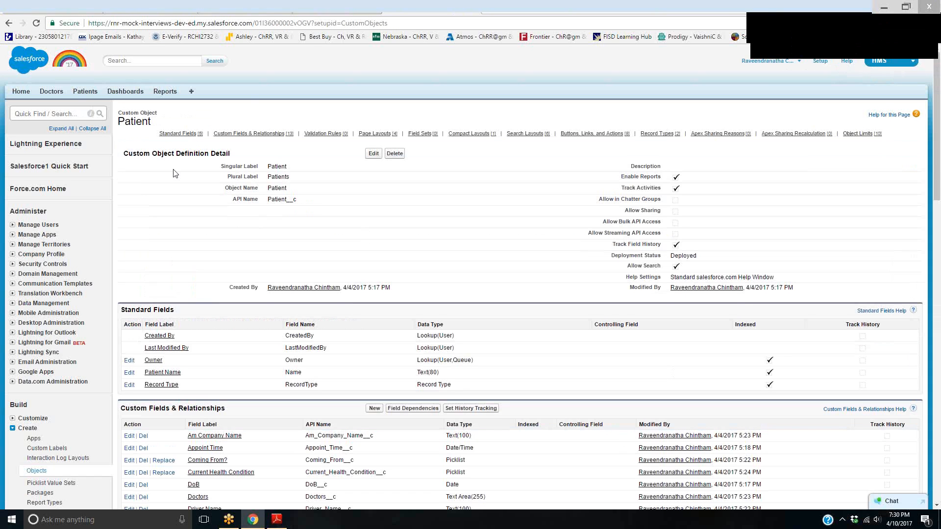
Open a new Regular Checkup patient form and examine the choices of the Payment Status picklist
left_click(76, 91)
left_click(374, 165)
left_click(382, 205)
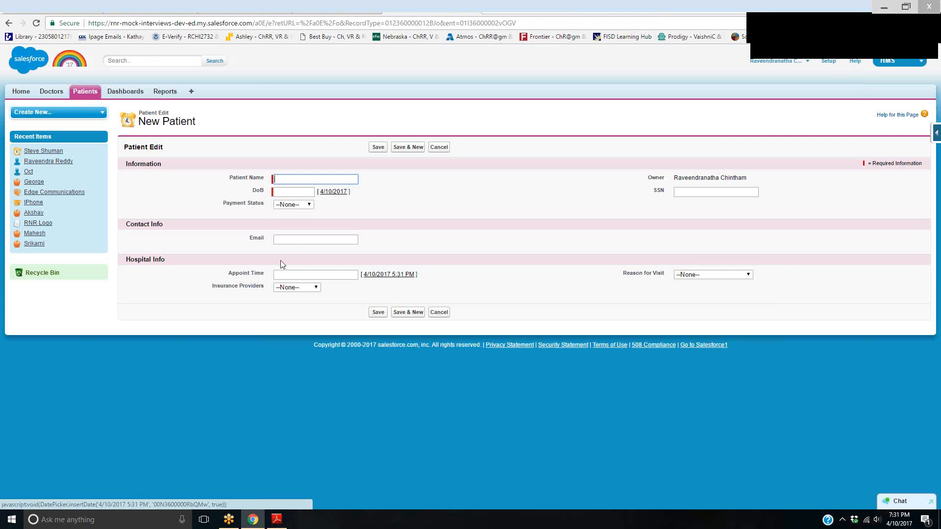
left_click(309, 205)
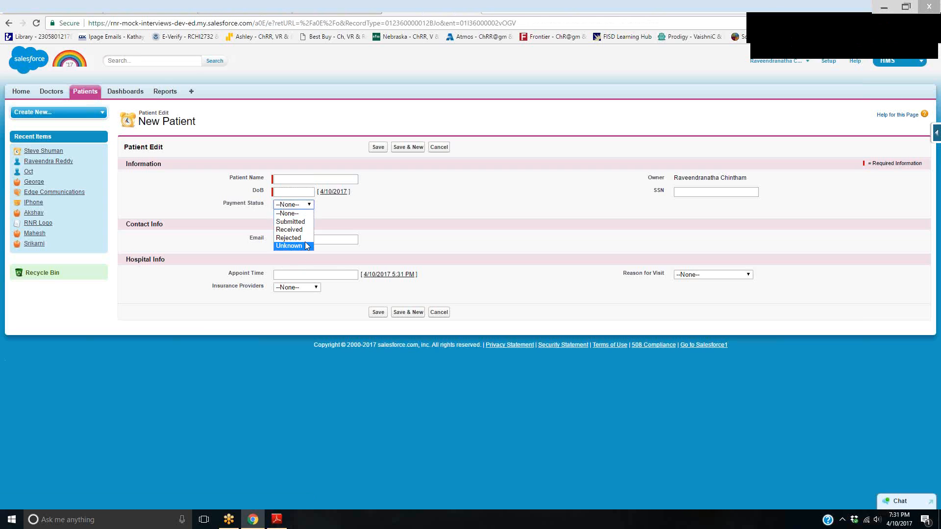
left_click(520, 197)
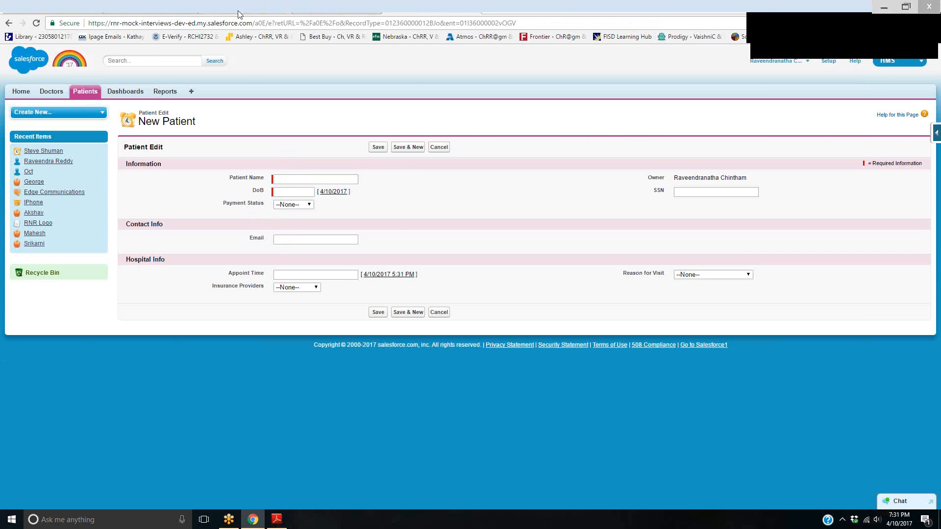
Return to the Appointment Reminder setup page, search the setup options for workflow and open the Workflow Rules list
left_click(23, 7)
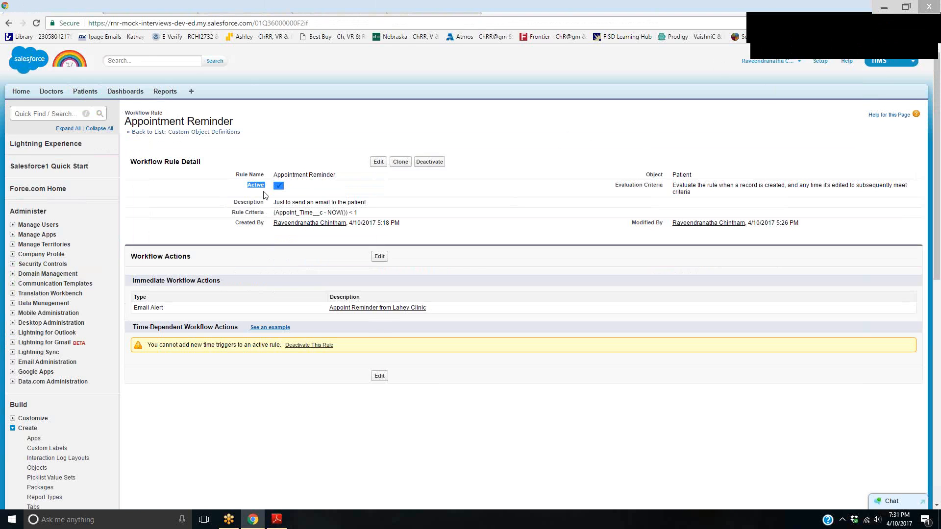
type("workf")
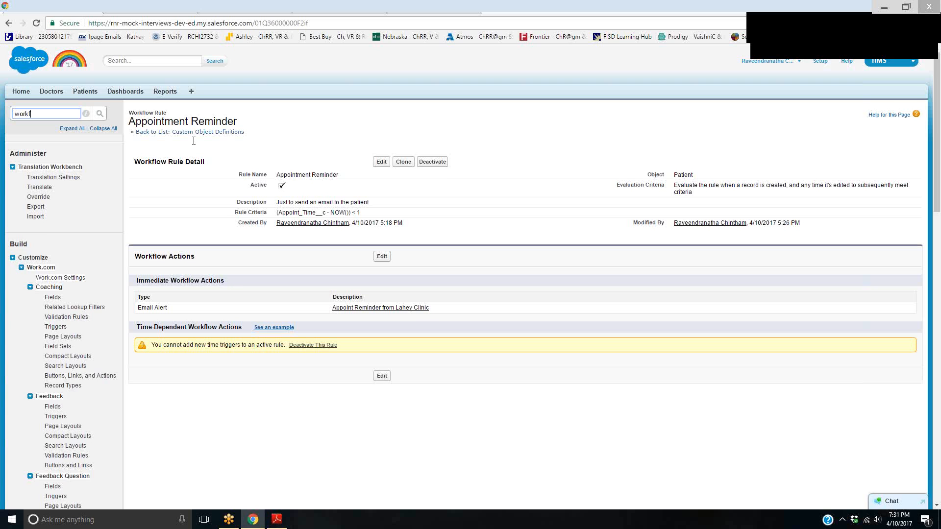
type("low")
left_click(60, 191)
left_click(149, 370)
Start a new workflow rule that applies to the Patient object
left_click(523, 216)
left_click(326, 207)
scroll(316, 319, "down", 10)
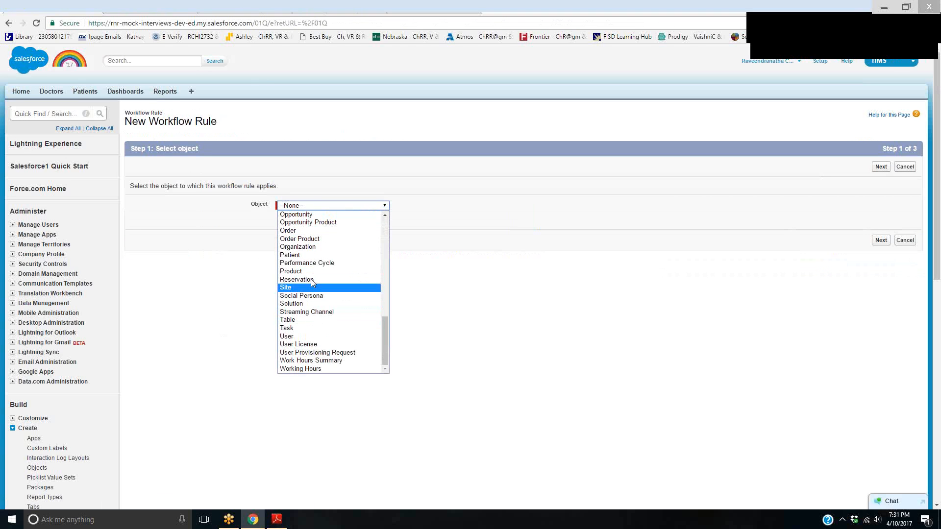
left_click(307, 254)
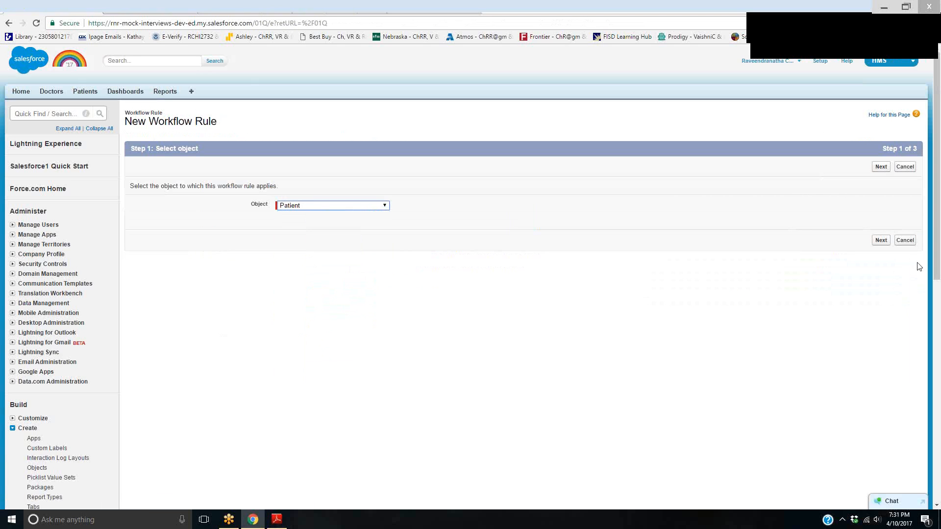
left_click(880, 240)
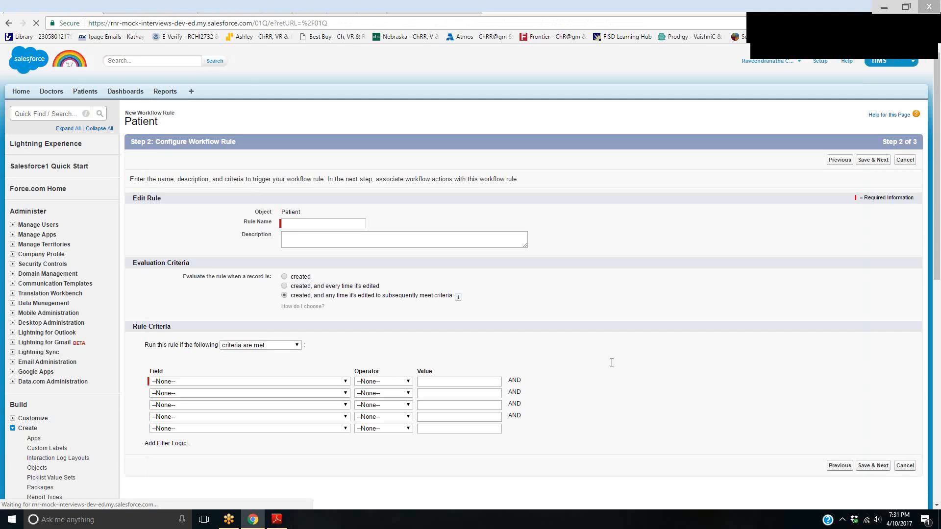
Name the rule Pending Payments, keeping evaluation on creation and any edit that subsequently meets the criteria
left_click(299, 222)
type("Pa")
key("BackSpace")
key("BackSpace")
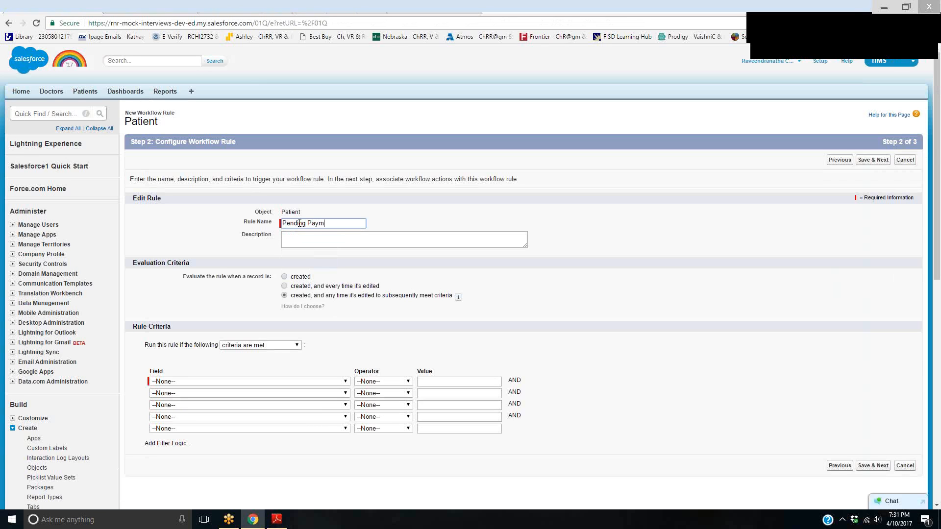
key("Tab")
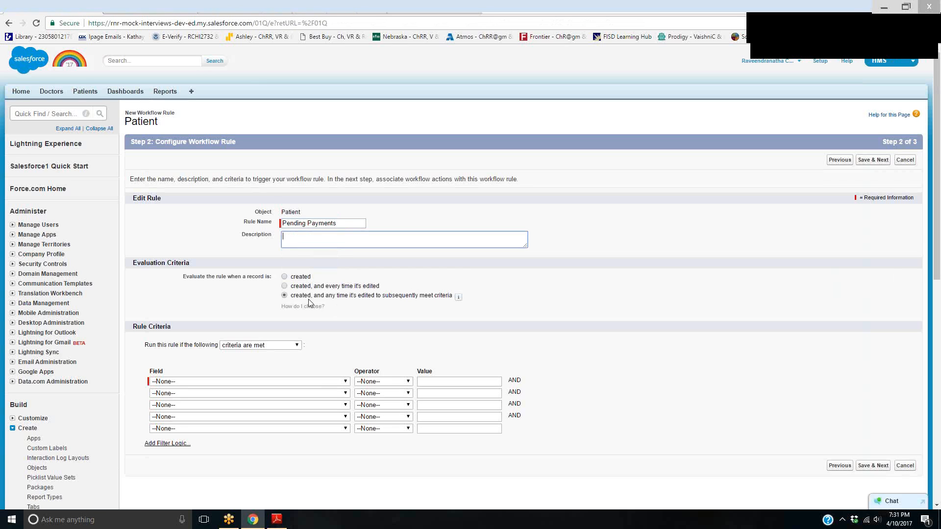
left_click_drag(296, 296, 452, 298)
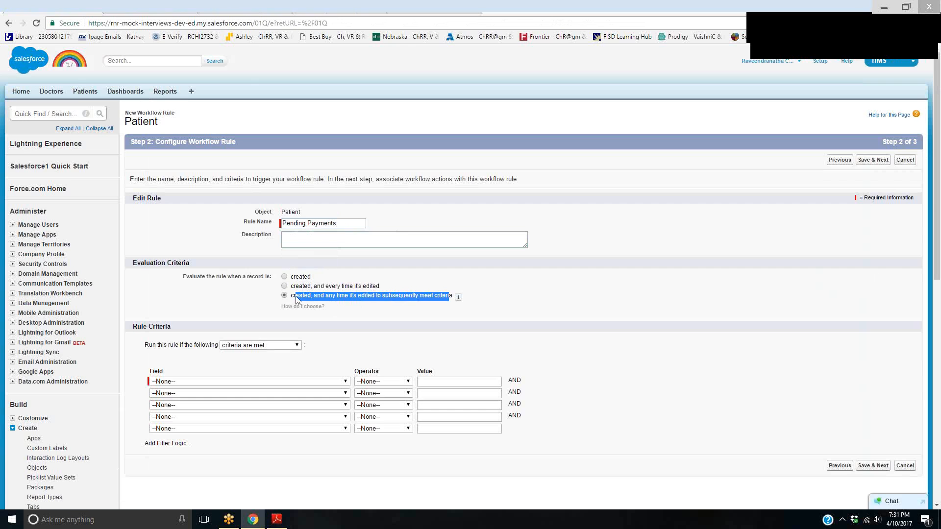
Define the first rule criterion as Patient: Payment Status equals Submitted, using the picklist value lookup
scroll(343, 255, "down", 3)
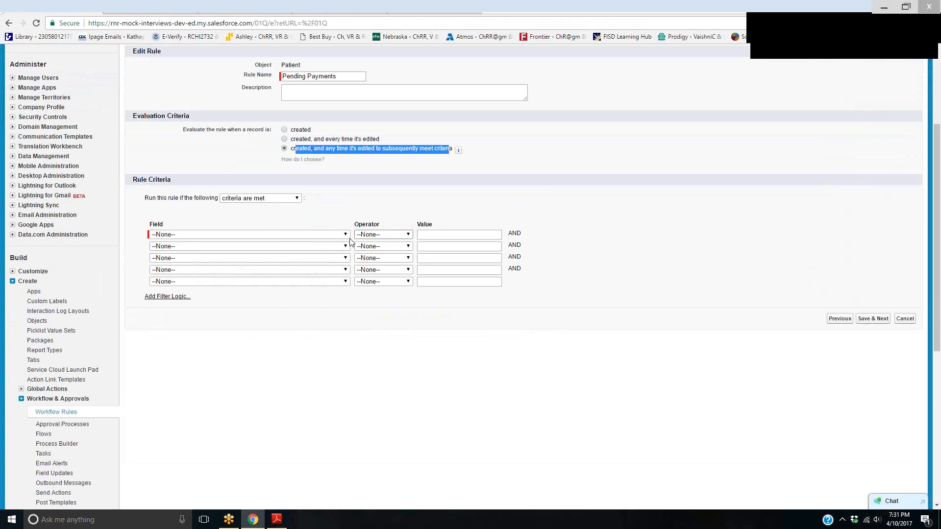
left_click(345, 235)
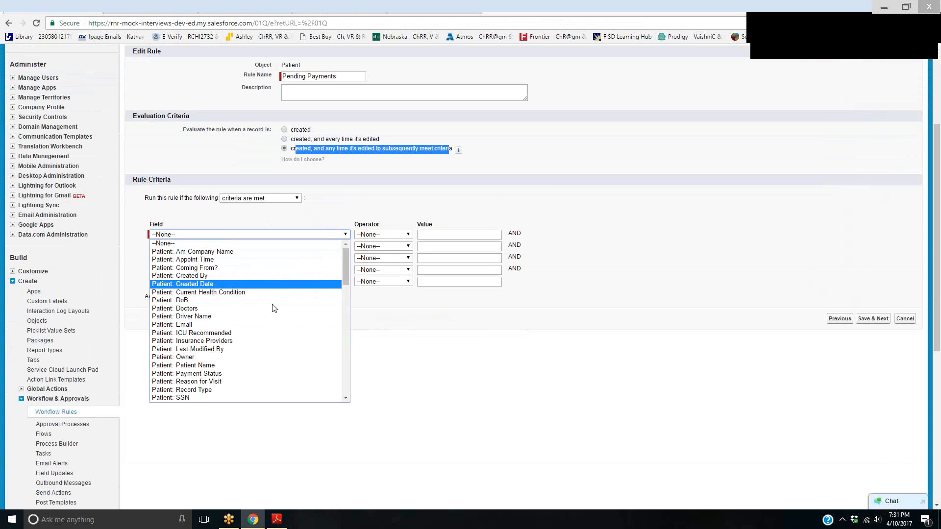
left_click(267, 374)
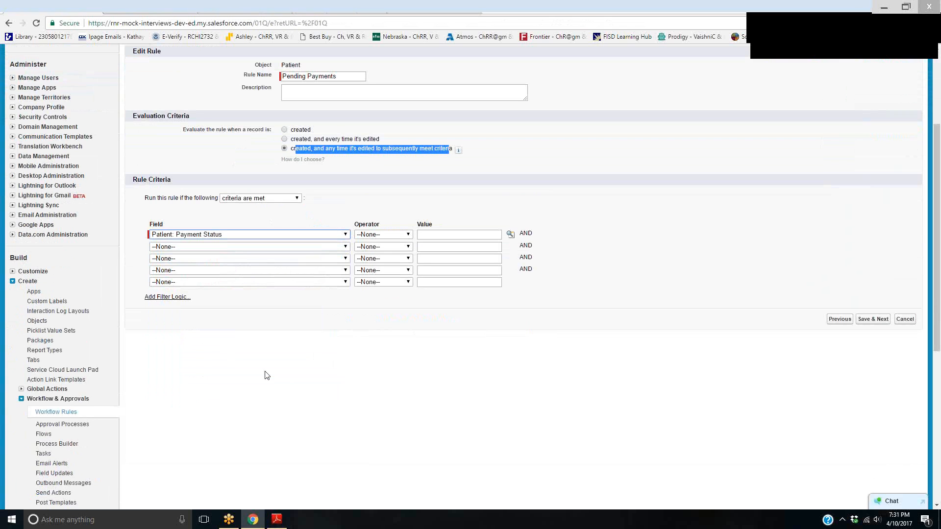
left_click(396, 235)
left_click(375, 251)
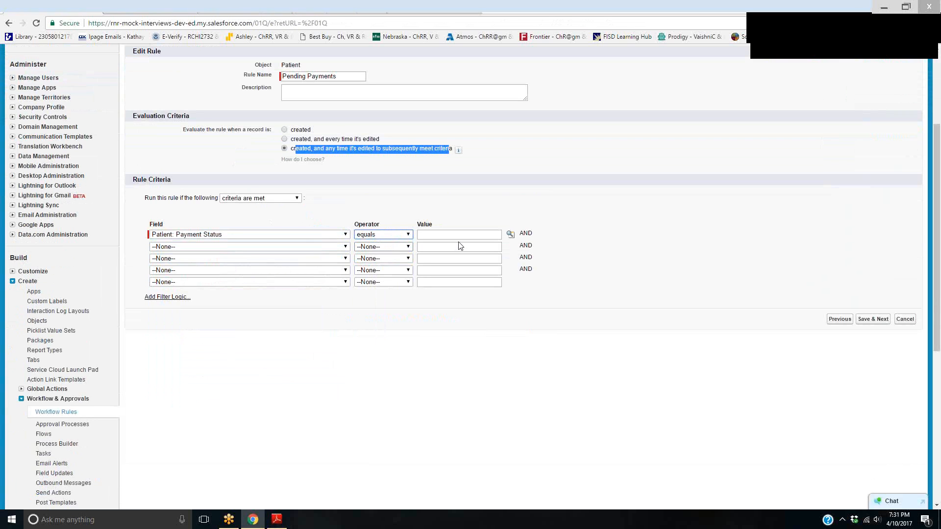
left_click(474, 235)
left_click(510, 235)
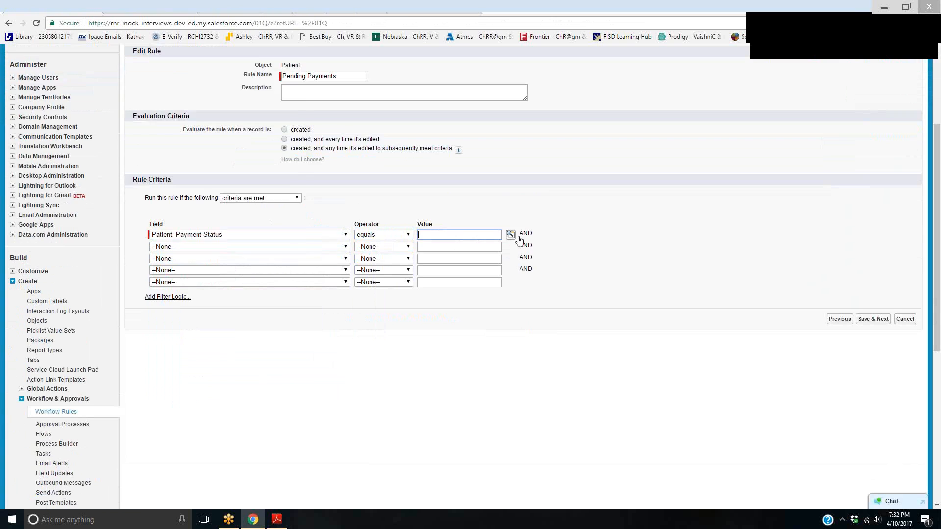
left_click(17, 95)
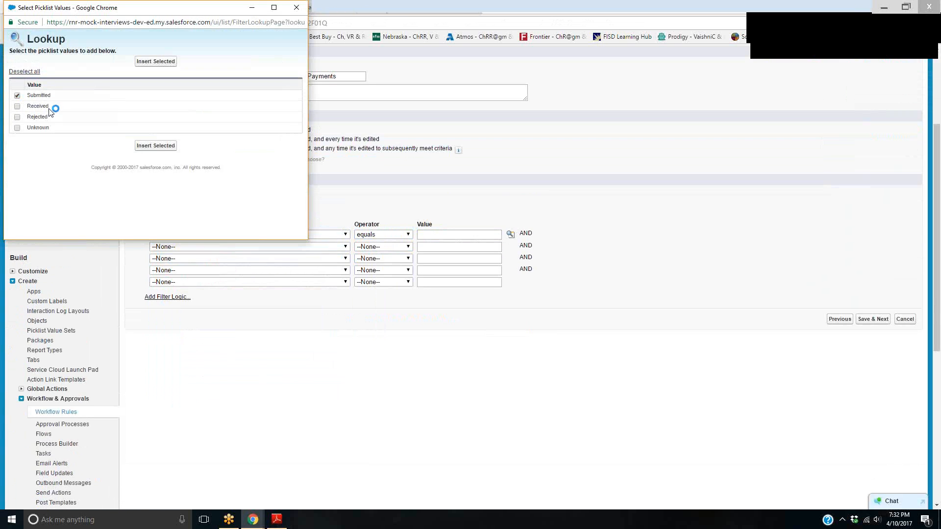
left_click(155, 145)
double_click(525, 234)
Define the second rule criterion as Patient: Payment Status equals Rejected
left_click(180, 248)
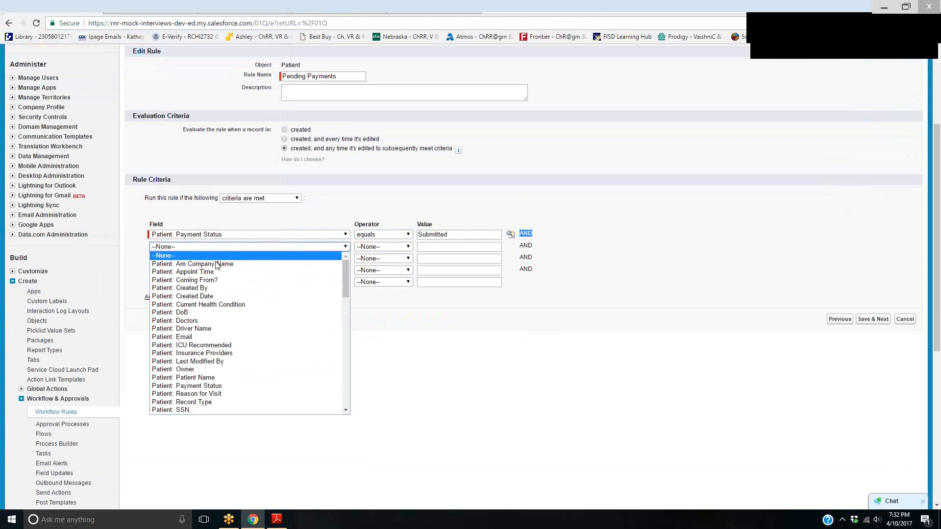
left_click(205, 386)
left_click(405, 247)
left_click(396, 265)
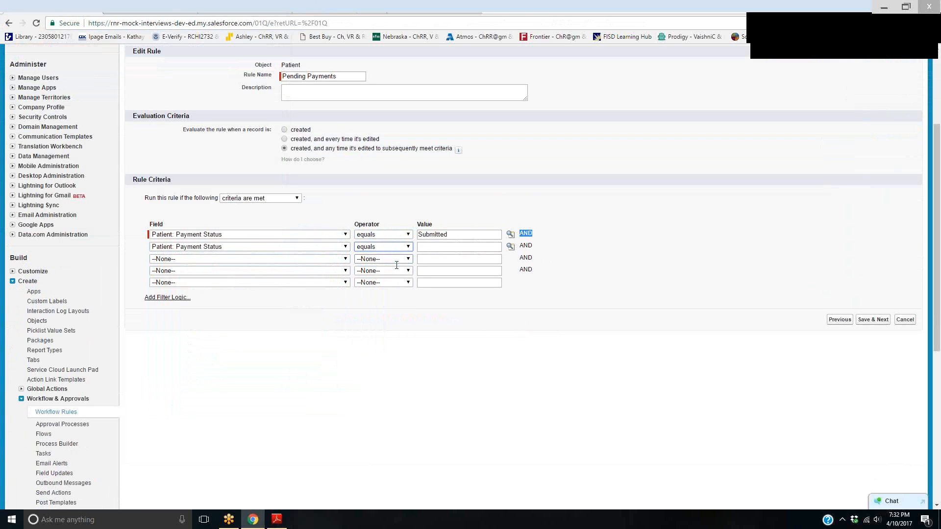
left_click(510, 246)
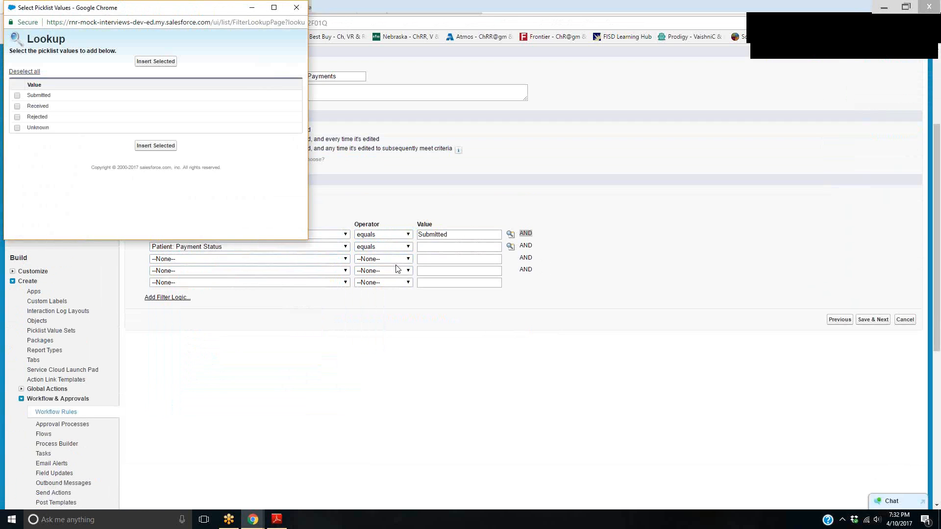
left_click(17, 117)
left_click(147, 145)
Define the third rule criterion as Patient: Payment Status equals Unknown
left_click(267, 259)
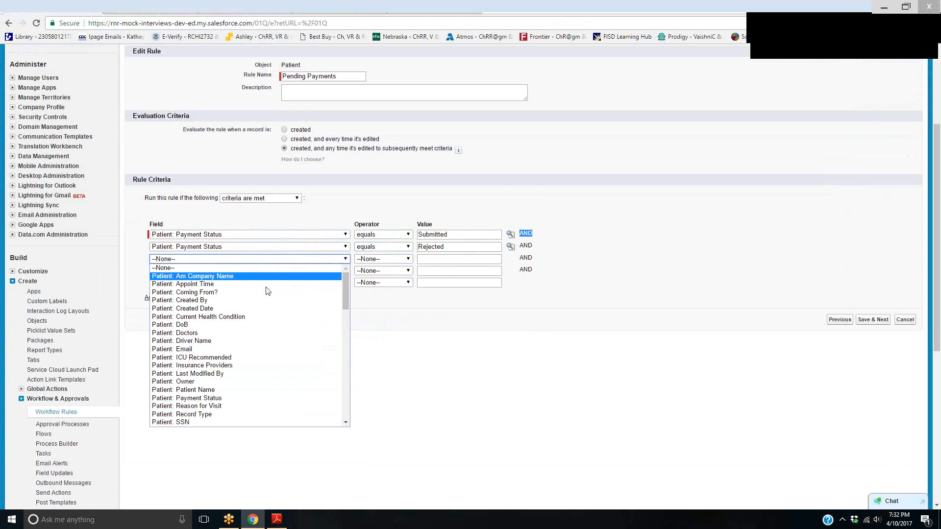
left_click(246, 398)
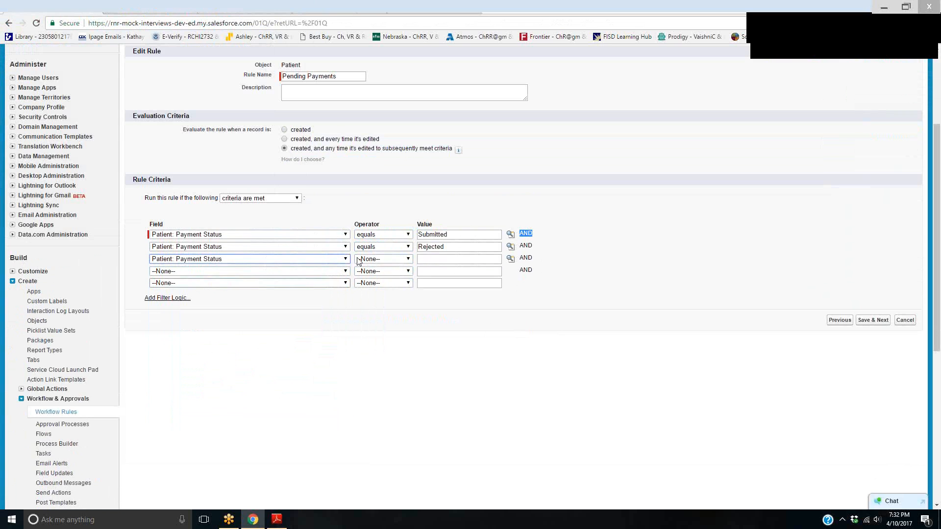
left_click(358, 261)
left_click(373, 274)
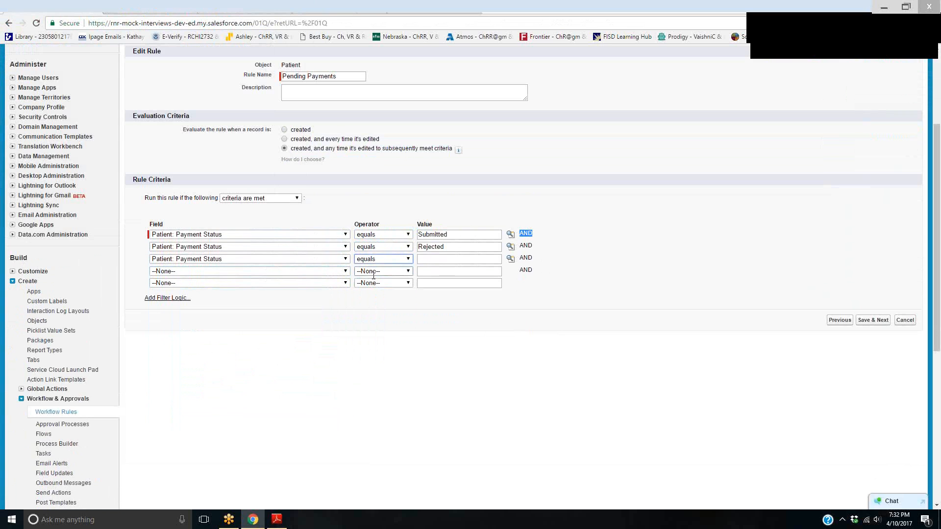
left_click(510, 258)
left_click(41, 129)
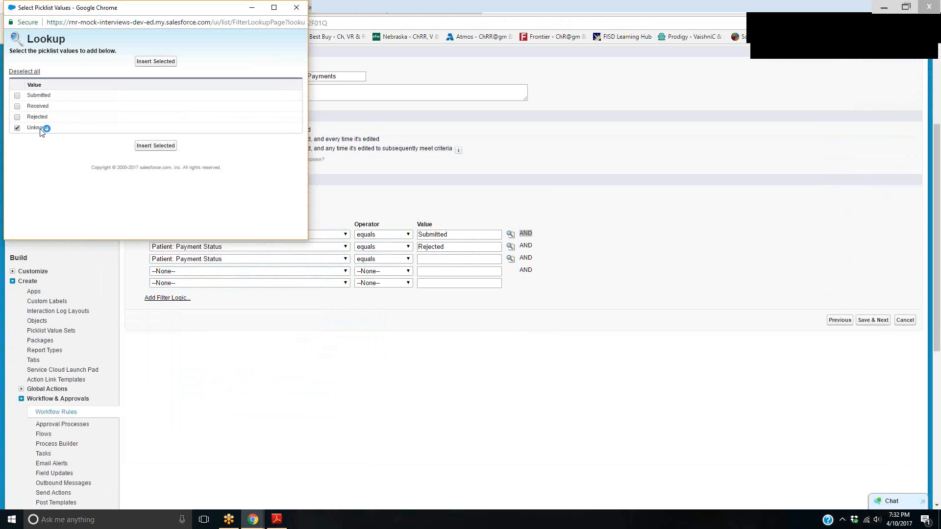
left_click(163, 146)
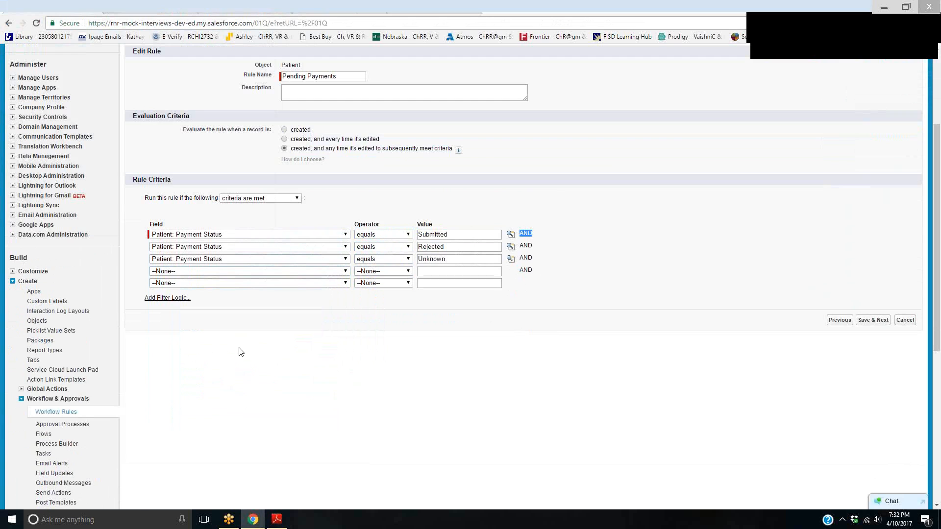
left_click(834, 34)
mouse_move(594, 164)
left_mouse_down()
mouse_move(588, 179)
mouse_move(655, 197)
left_mouse_up()
mouse_move(706, 167)
left_mouse_down()
mouse_move(697, 177)
mouse_move(738, 189)
mouse_move(872, 164)
mouse_move(879, 147)
mouse_move(897, 168)
mouse_move(914, 165)
left_mouse_up()
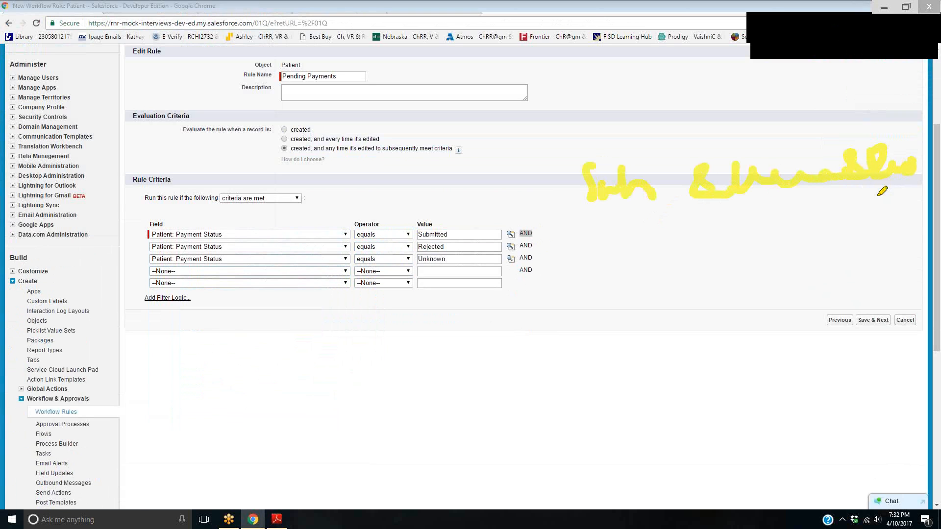
mouse_move(588, 222)
left_mouse_down()
mouse_move(613, 230)
mouse_move(866, 229)
mouse_move(863, 189)
left_mouse_up()
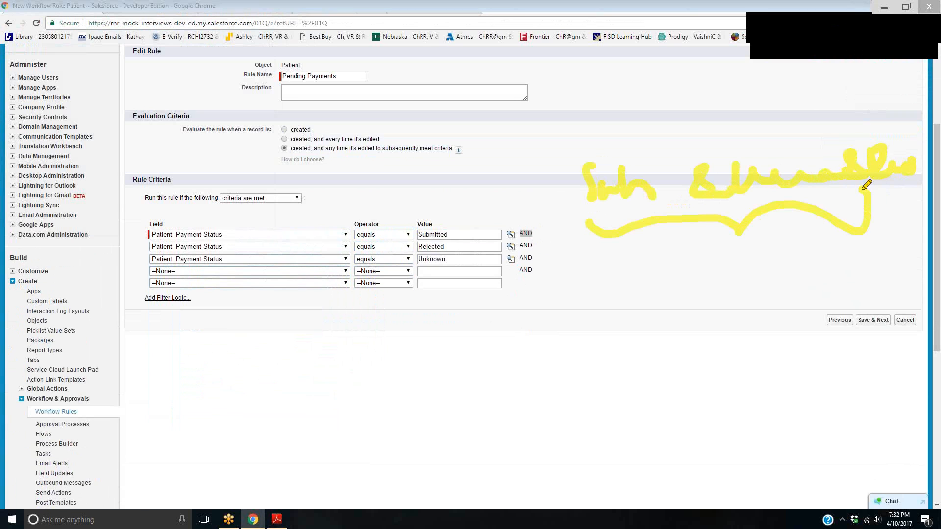
left_click(874, 33)
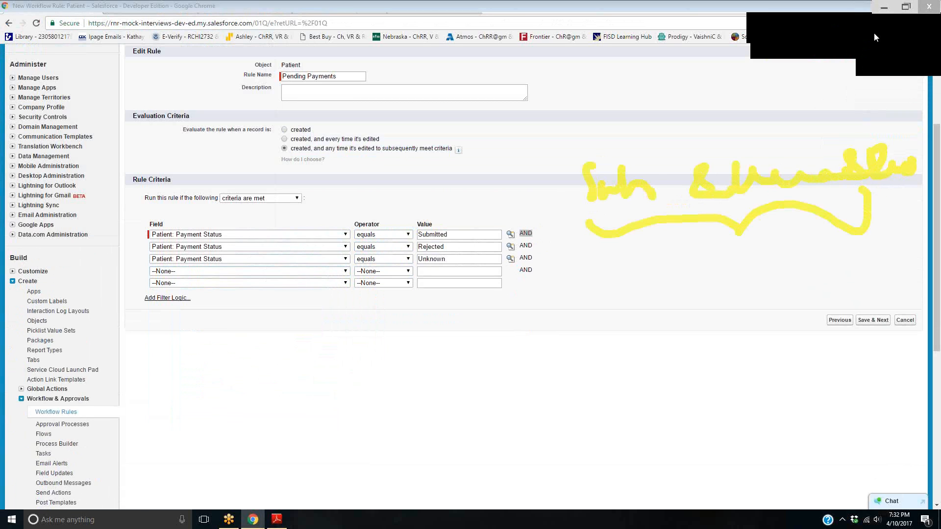
left_click(787, 29)
Add filter logic 1 OR 2 OR 3 to the rule criteria and save to continue to the workflow actions
left_click(168, 298)
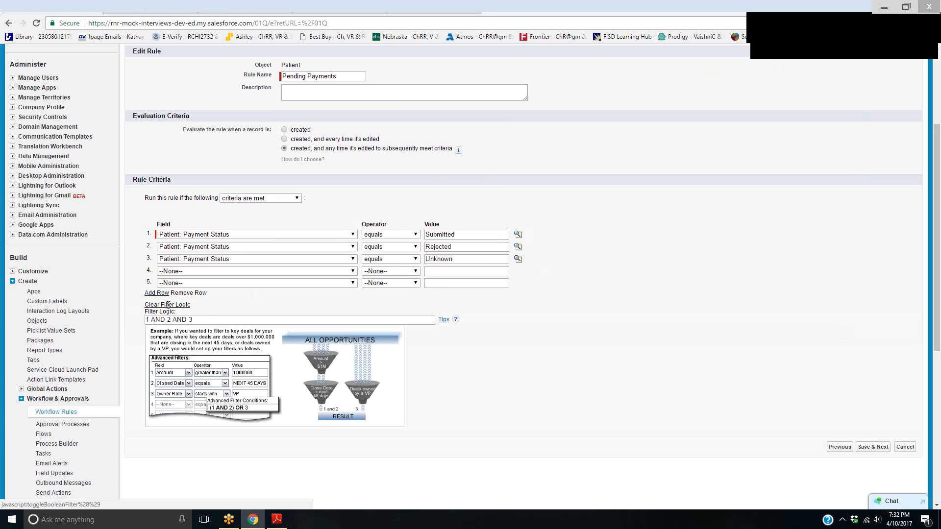
left_click_drag(196, 319, 112, 324)
type("1")
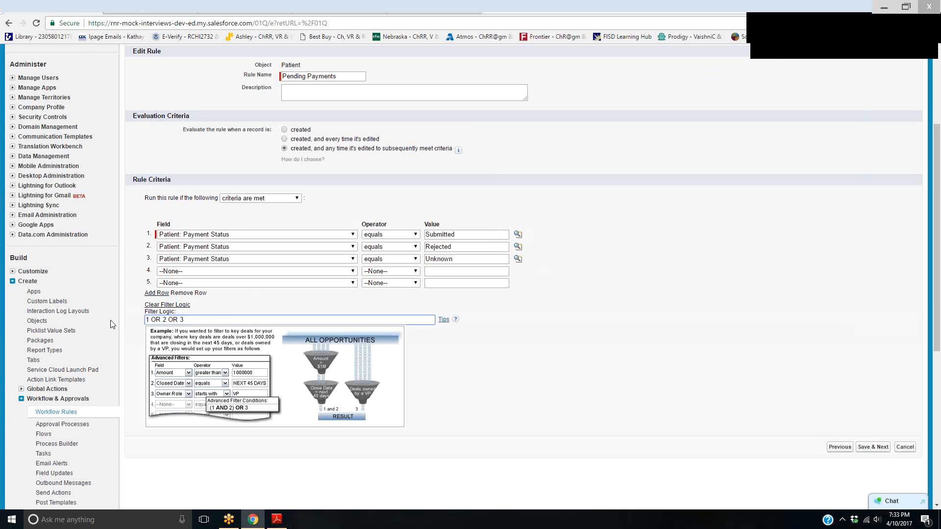
left_click(868, 446)
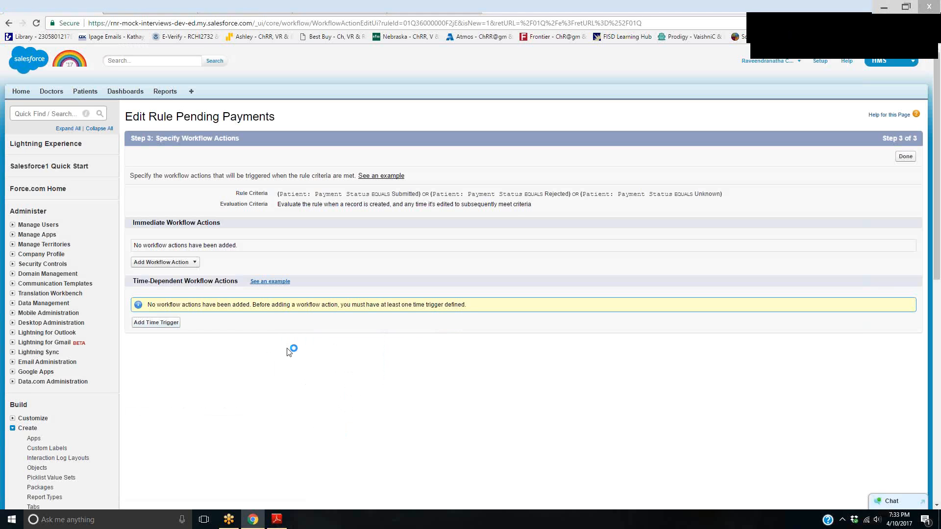
Add a time trigger of 15 days after the rule trigger date to the Pending Payments rule and save it
left_click(163, 325)
left_click_drag(302, 174, 257, 174)
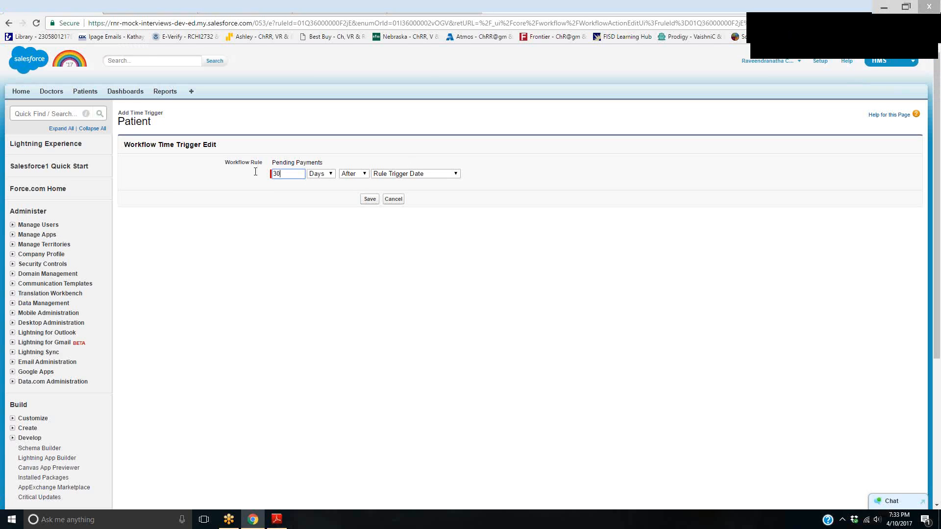
type("15")
left_click(370, 199)
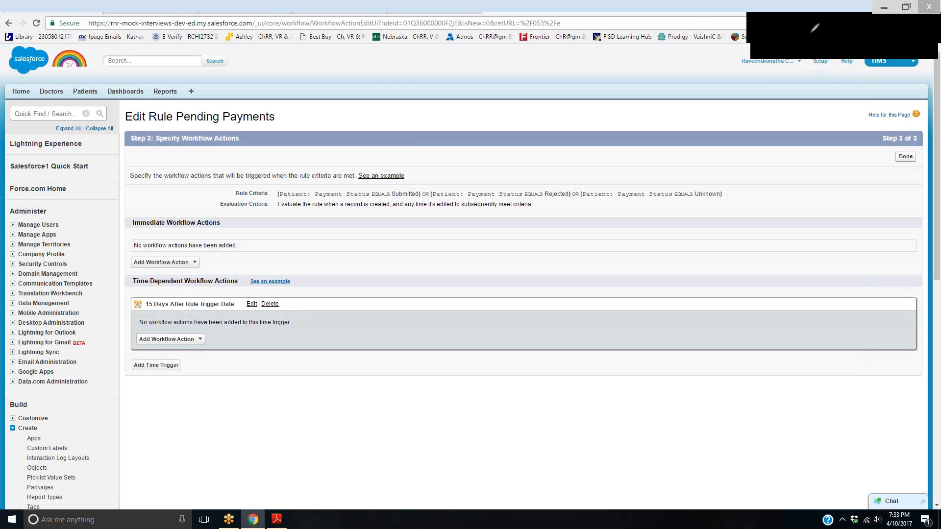
mouse_move(216, 176)
left_mouse_down()
mouse_move(358, 201)
mouse_move(430, 200)
mouse_move(409, 171)
left_mouse_up()
left_click(423, 198)
left_click_drag(517, 180, 577, 202)
left_click_drag(696, 179, 687, 192)
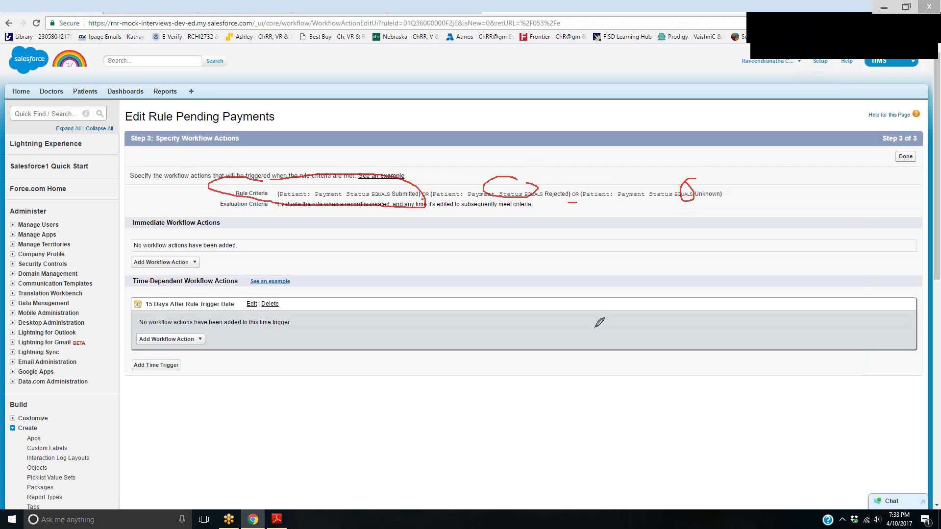
left_click(878, 28)
left_click(878, 29)
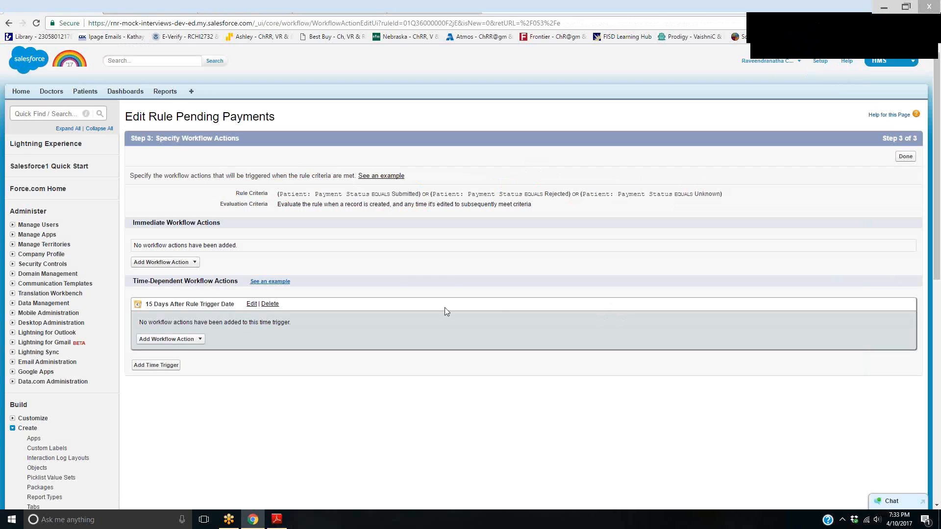
Switch to the browser tab with the patient record, go to Setup and open the Email Templates list
left_click(217, 6)
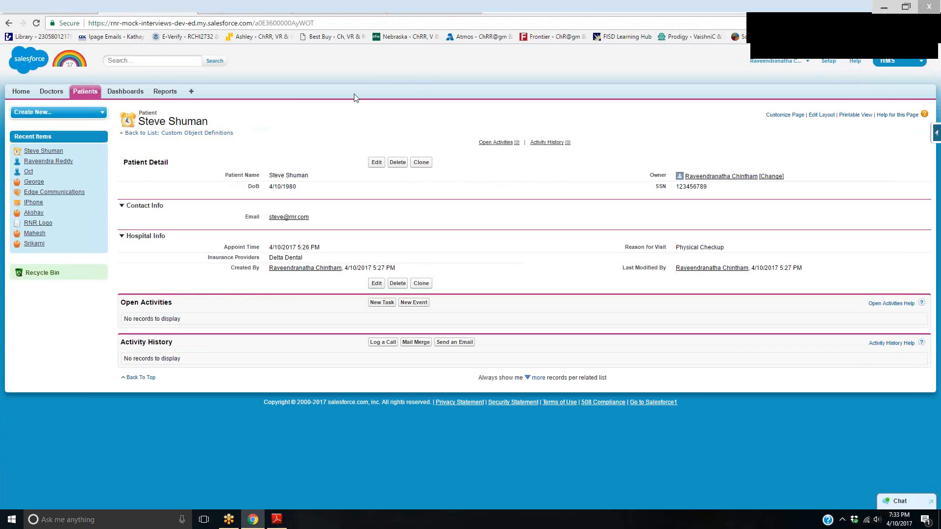
left_click(828, 61)
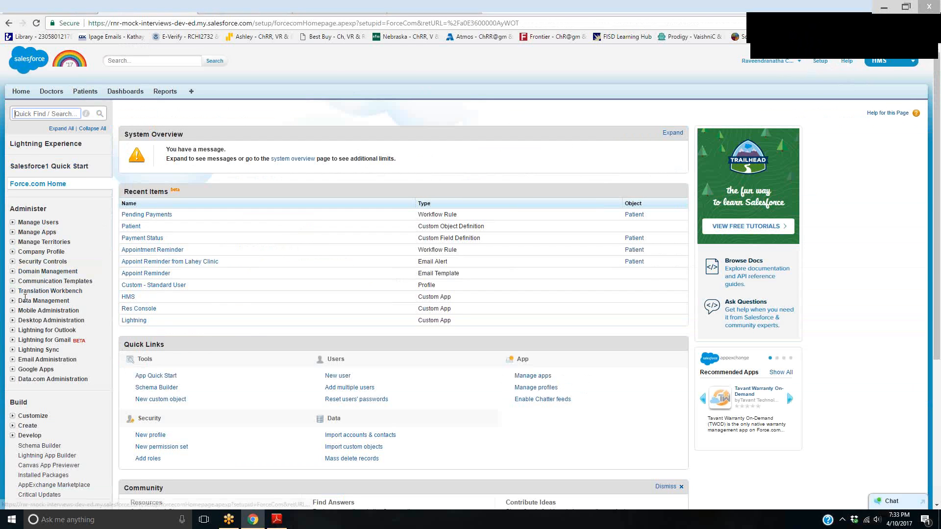
type("email")
left_click(49, 202)
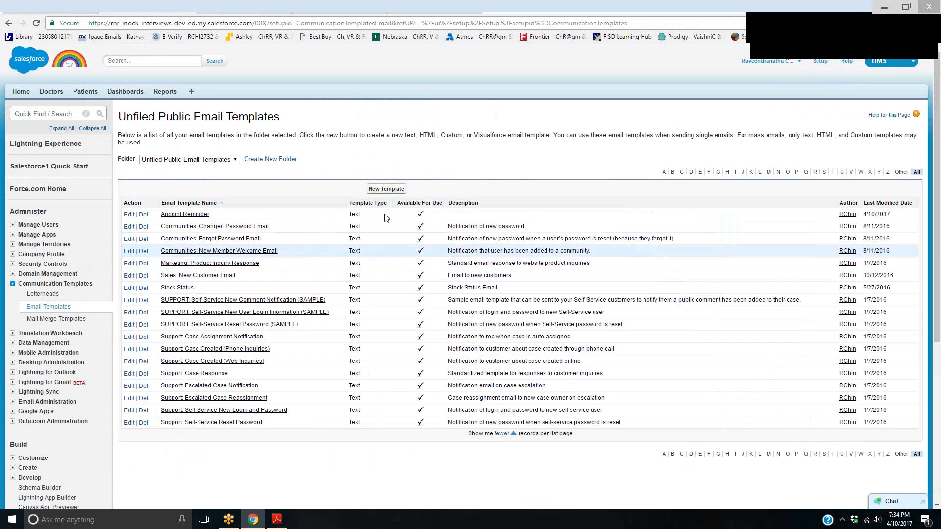
Create a new text email template and begin its body with the greeting "Hello {!Patient__c.Name}"
left_click(386, 188)
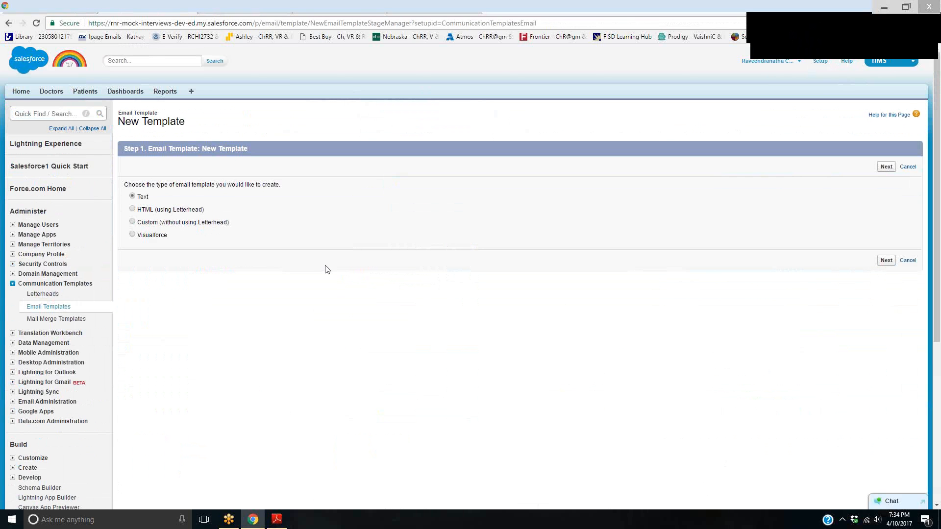
left_click(882, 261)
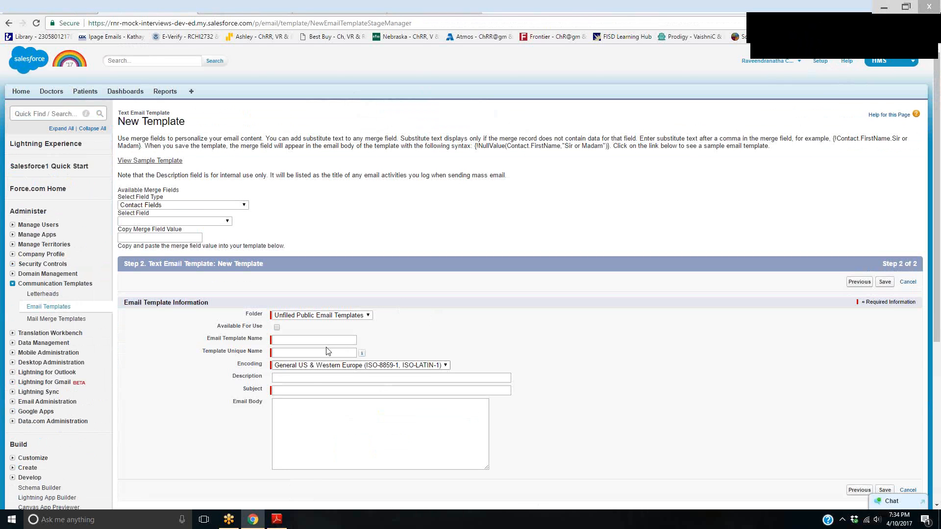
left_click(298, 400)
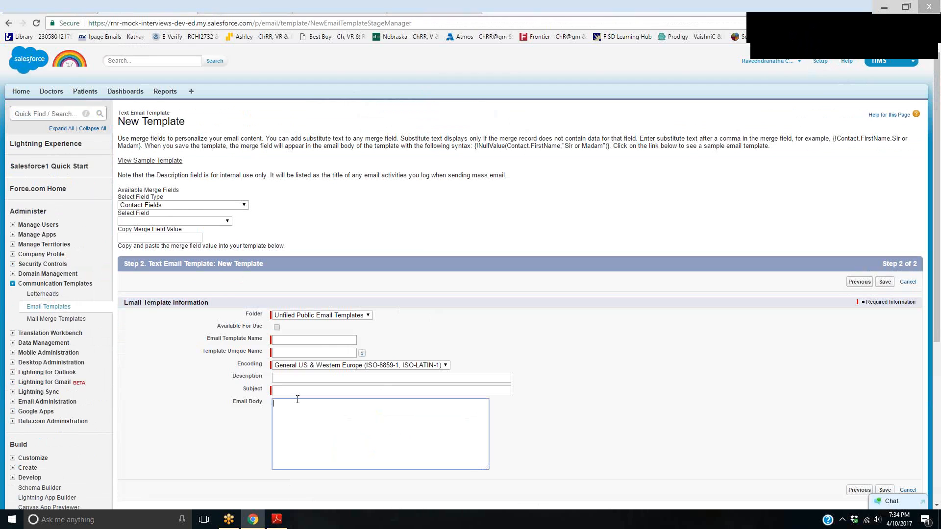
type("Hello ")
type("{!Pat")
type("iend")
type("__c.Name")
type("We")
type(" have not receov")
type("ed")
Add "We have not received the payment from your insurance company," to the email body, followed by the opening merge field text "{!Patient__C."
key("BackSpace")
key("BackSpace")
key("BackSpace")
key("BackSpace")
type("ived the payment from")
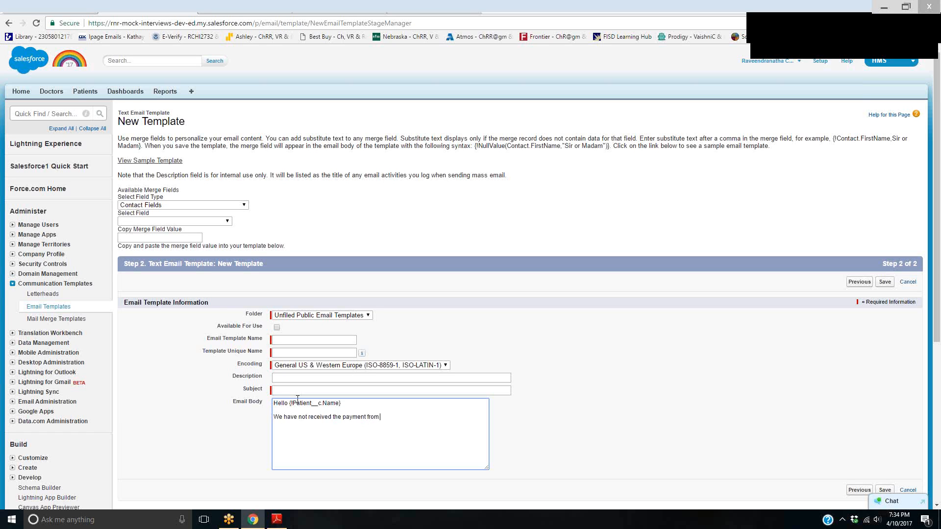
type(" your insurance company, {!Patient__C.")
Switch to the browser tab with the Patient object's custom fields and copy the API name Insurance_Providers__c
left_click(252, 6)
left_click(374, 165)
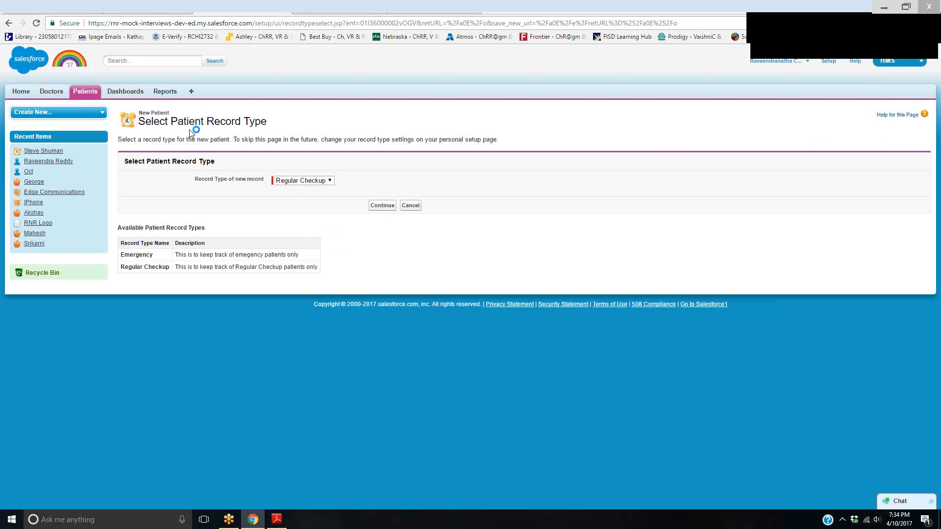
left_click(84, 89)
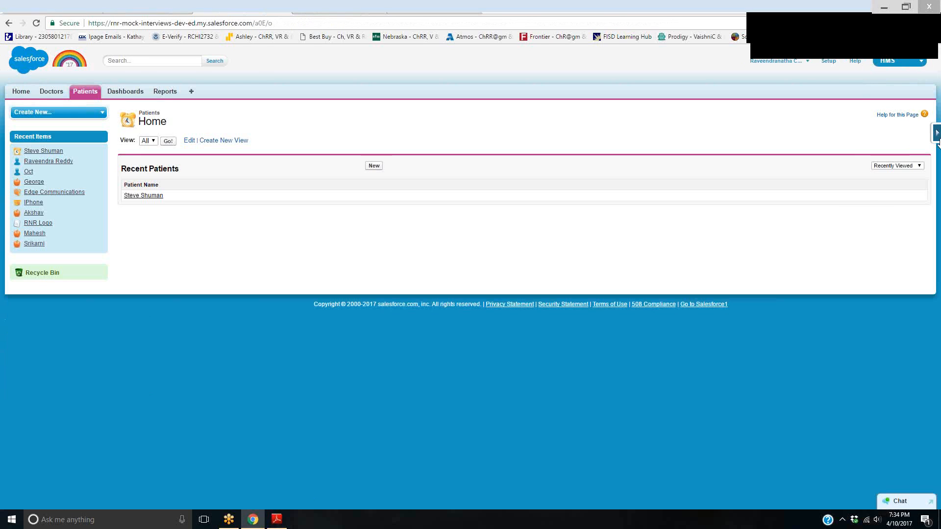
left_click(936, 133)
left_click(860, 153)
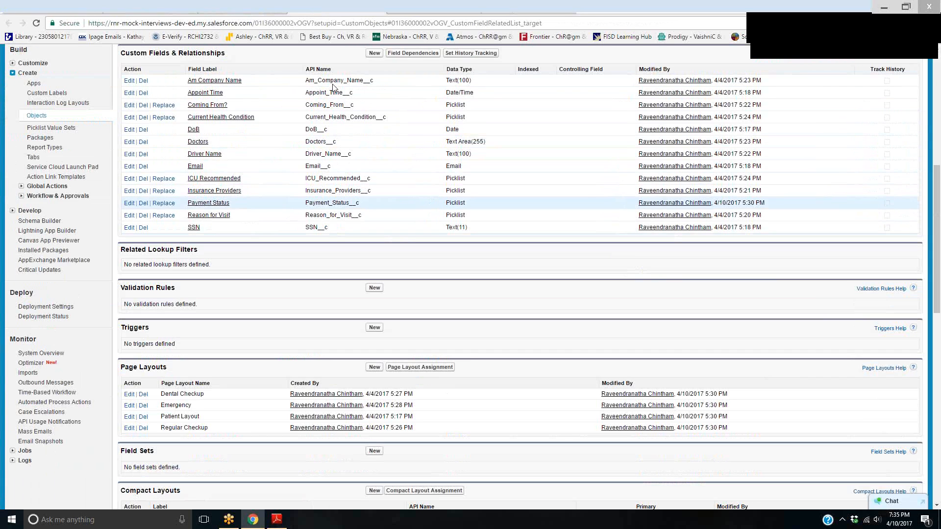
left_click_drag(305, 190, 371, 192)
right_click(370, 195)
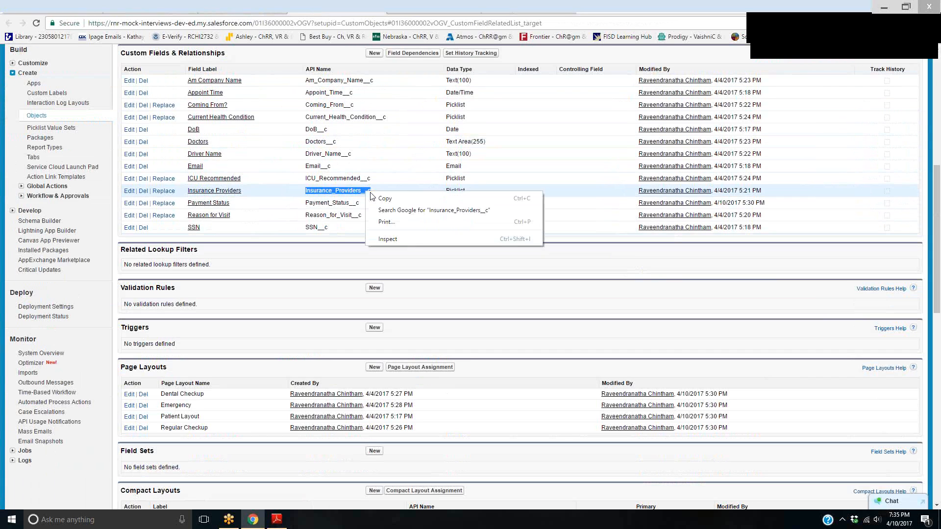
left_click(385, 197)
Return to the email template tab and complete the merge field in the body as {!Patient__C.Insurance_Providers__c}
left_click(510, 5)
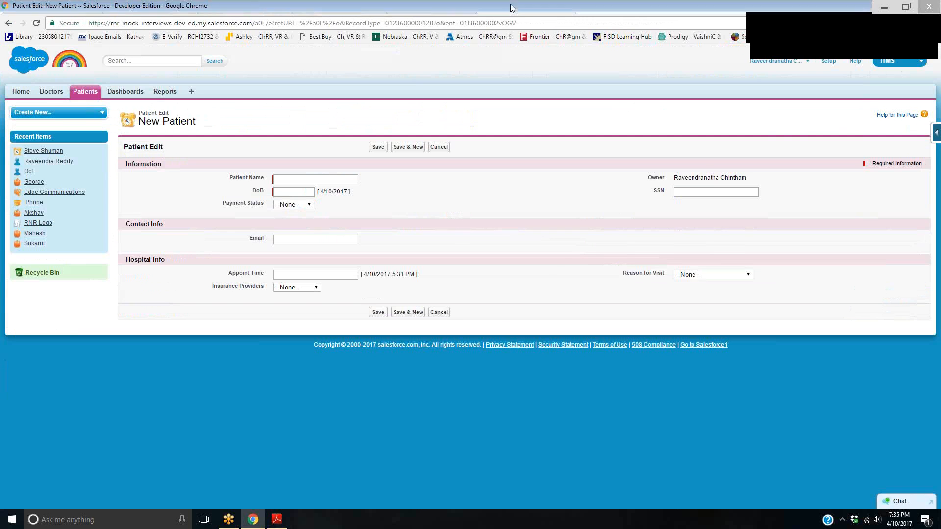
left_click(135, 7)
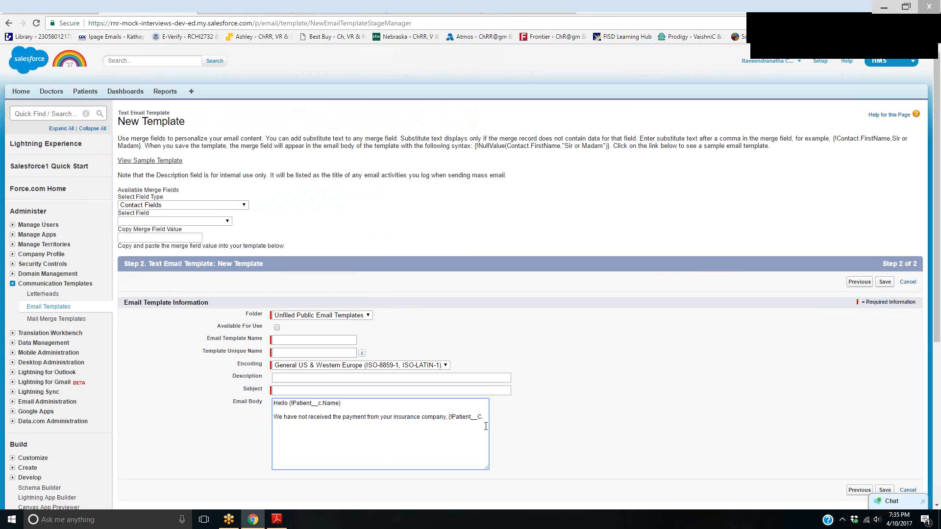
key("ctrl+v")
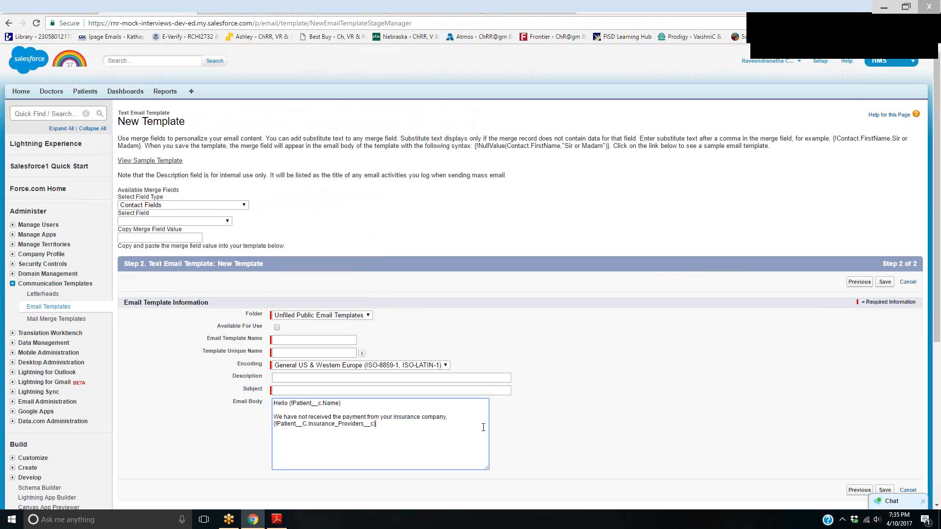
Add the line "Please follow up and keep us posted." to the email body
type("Please follow ")
type("up and le")
type("t us kno")
key("BackSpace")
key("BackSpace")
key("BackSpace")
key("BackSpace")
key("BackSpace")
key("BackSpace")
key("BackSpace")
key("BackSpace")
key("BackSpace")
type("keep us posted.  ")
type("Please ")
type("note that")
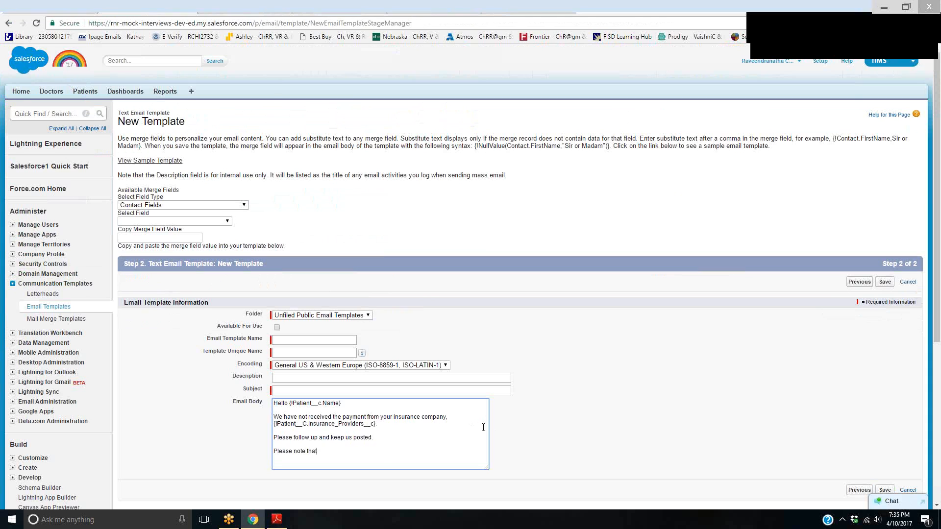
type(" if the")
Add the line "Please note that if your insurance company does not pay then it will be your payment." to the email body
key("BackSpace")
key("BackSpace")
key("BackSpace")
type("your insu")
type("rance ocm")
key("BackSpace")
key("BackSpace")
key("BackSpace")
type("company does not pay then it will be your ")
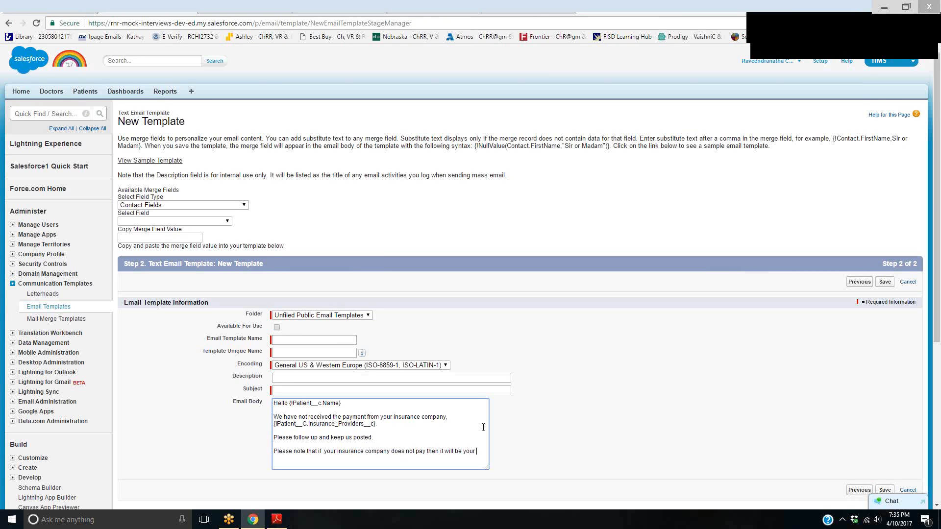
type("payment.")
Close the email body with "Thanks," and the merge field {!user.name} on the following line
key("Return")
key("Return")
type("Thanks,")
key("Return")
type("R")
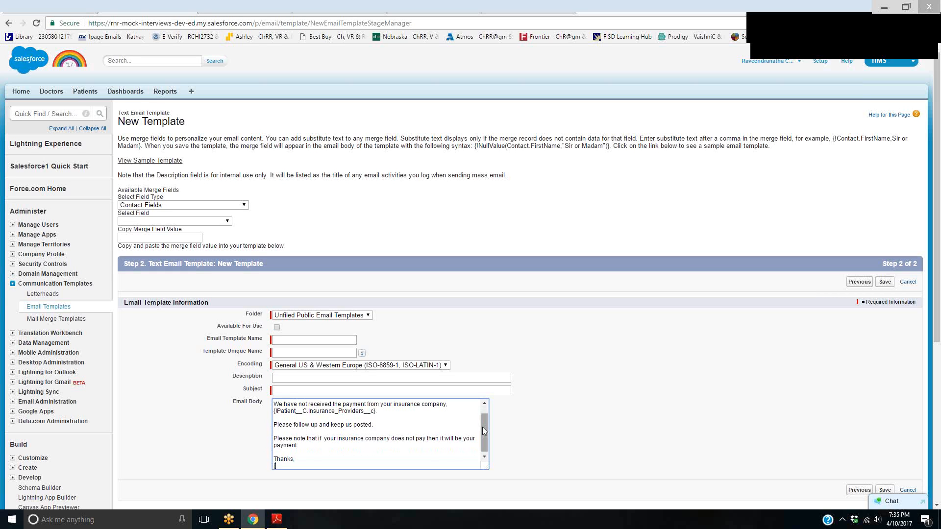
type("!user.name")
Name the email template Pending Payments and mark it as available for use
left_click(301, 339)
type("P")
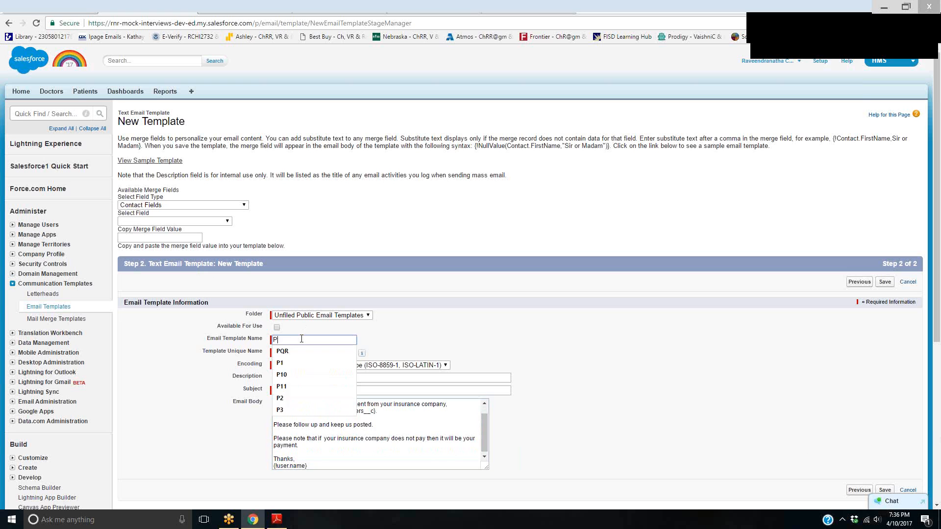
type("ending Payments")
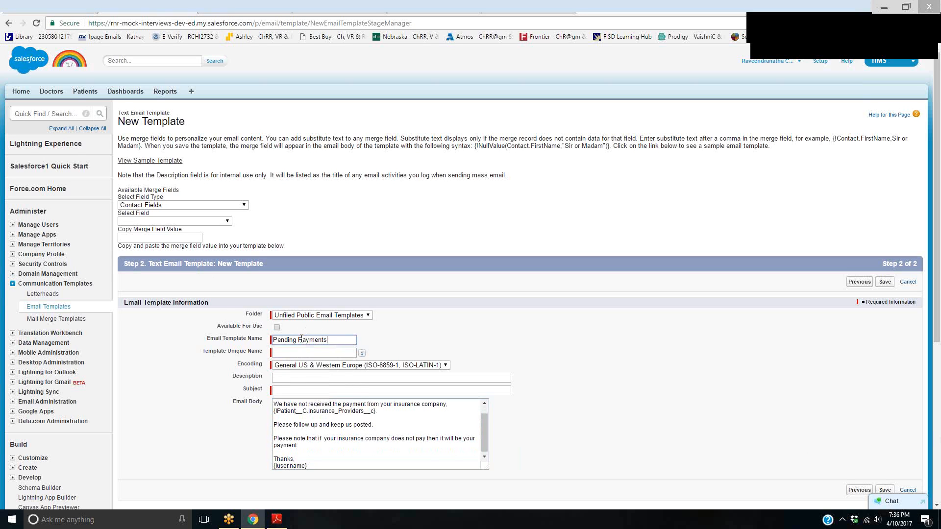
key("Tab")
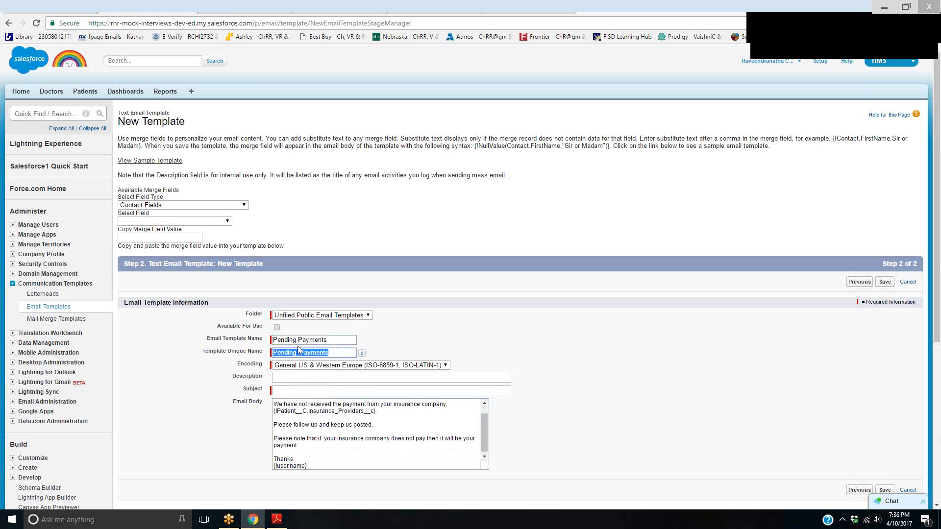
left_click(277, 327)
Enter "Pending Payments from Ins Company" as the template description
left_click(291, 378)
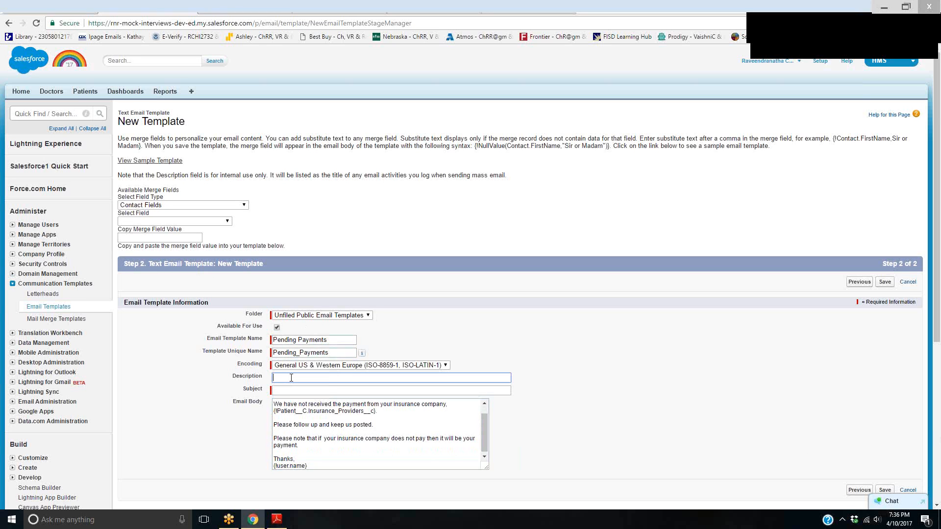
type("Pending Payments from InsuCompany")
Set the subject to "Pending Payments Reminder from Lahey Clinic" and save the email template
key("Tab")
type("endin")
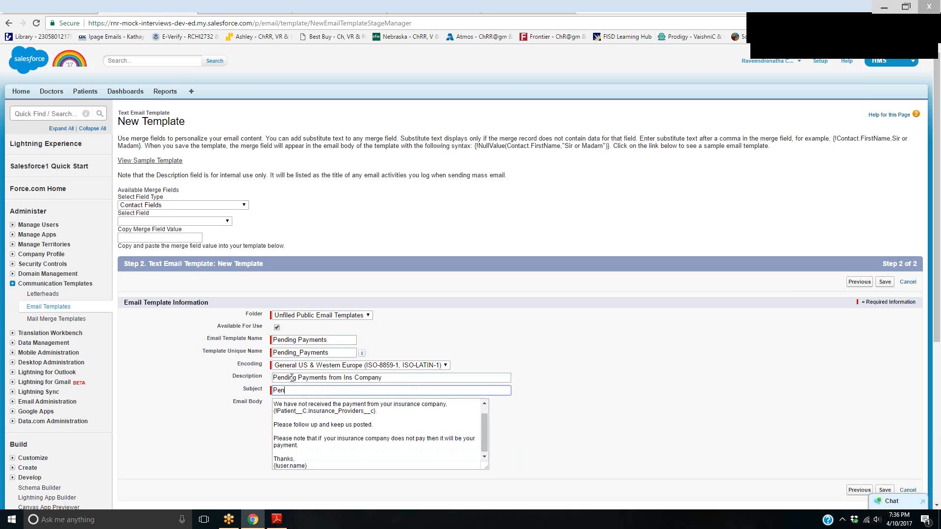
type("g Payments Reminder from Lahey Clinic")
scroll(329, 478, "down", 5)
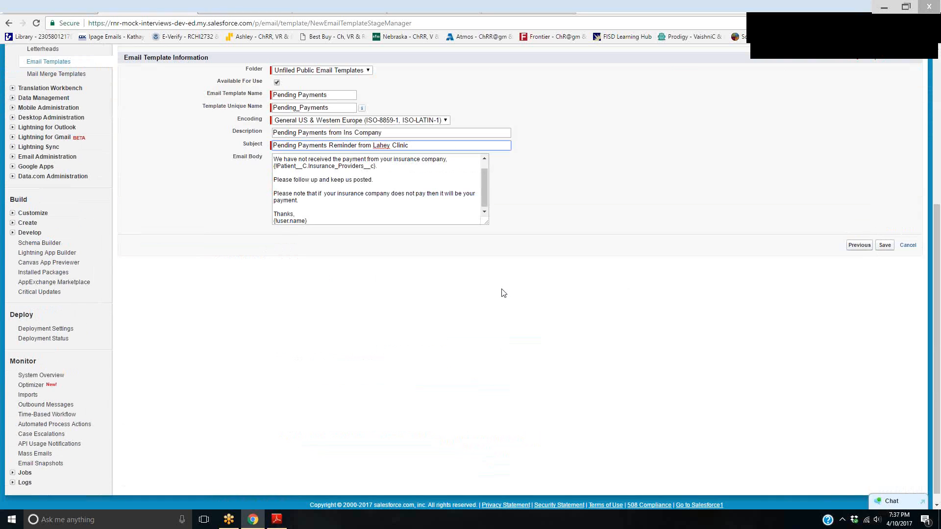
left_click(882, 249)
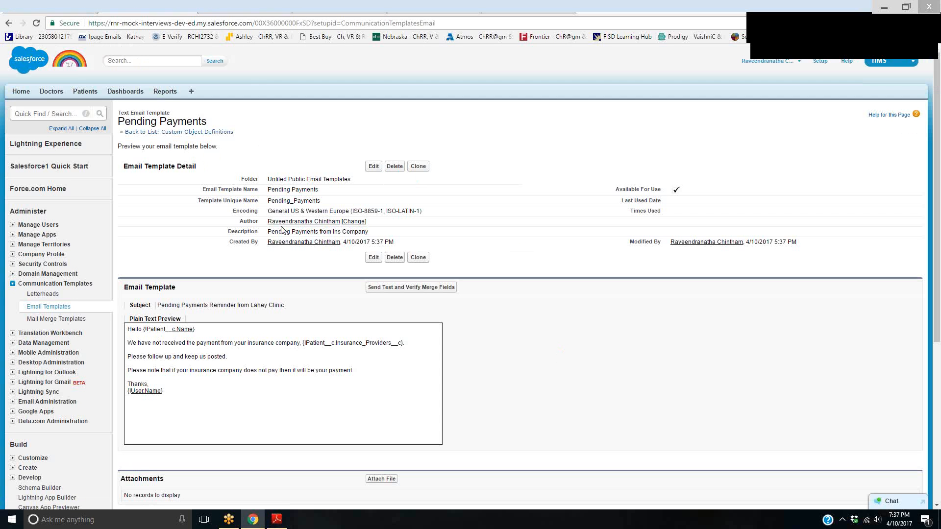
Return to the Pending Payments rule's tab and start a new email alert for the 15-day time trigger
key("alt+Left")
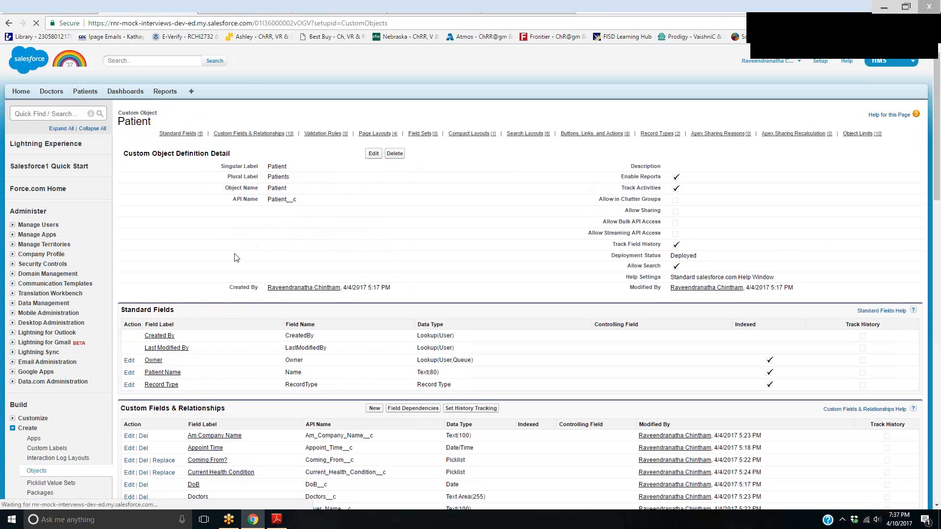
left_click(58, 6)
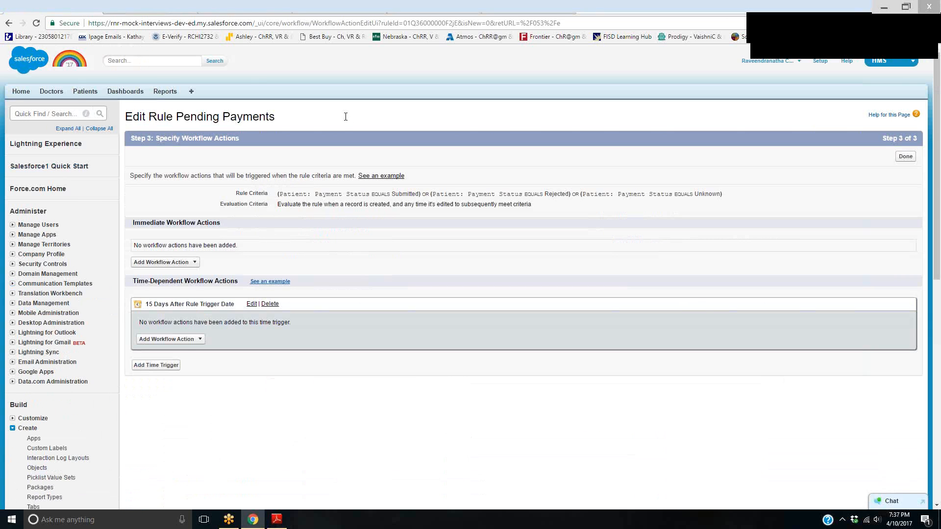
left_click(183, 339)
left_click(180, 362)
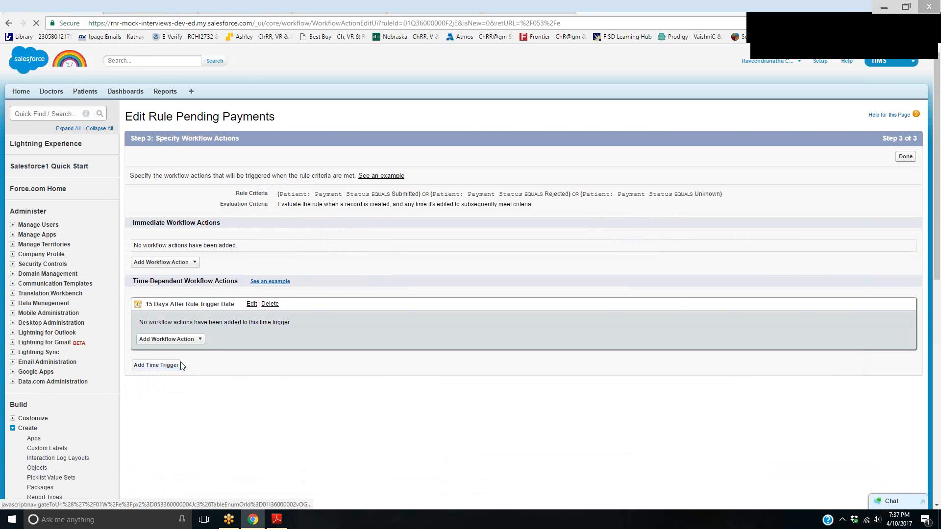
Enter "Pending Payment Reminder" as the email alert's description and let its unique name fill in
left_click(325, 179)
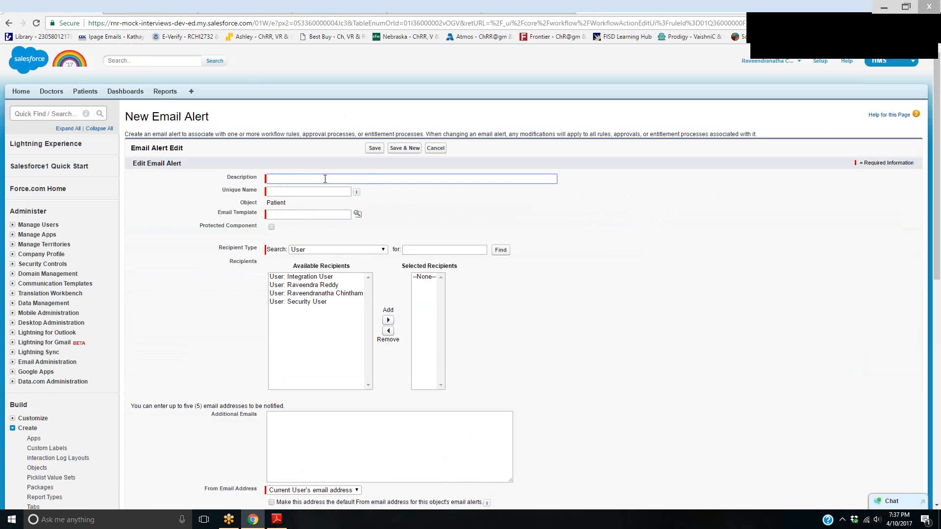
type("Payment")
key("BackSpace")
key("BackSpace")
key("BackSpace")
key("BackSpace")
key("BackSpace")
key("BackSpace")
key("BackSpace")
type("Pending Payment Reminde")
key("Tab")
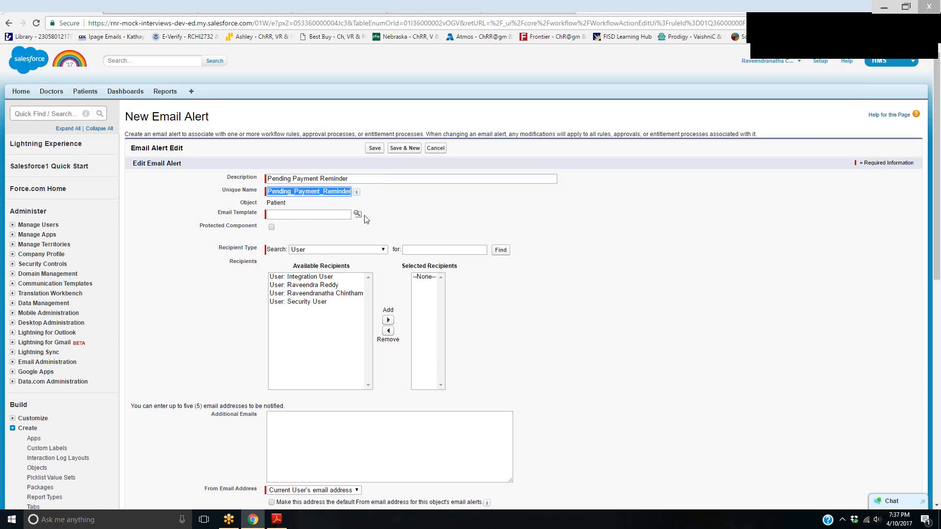
Look up the Pending Payments email template and assign it to the email alert
left_click(358, 214)
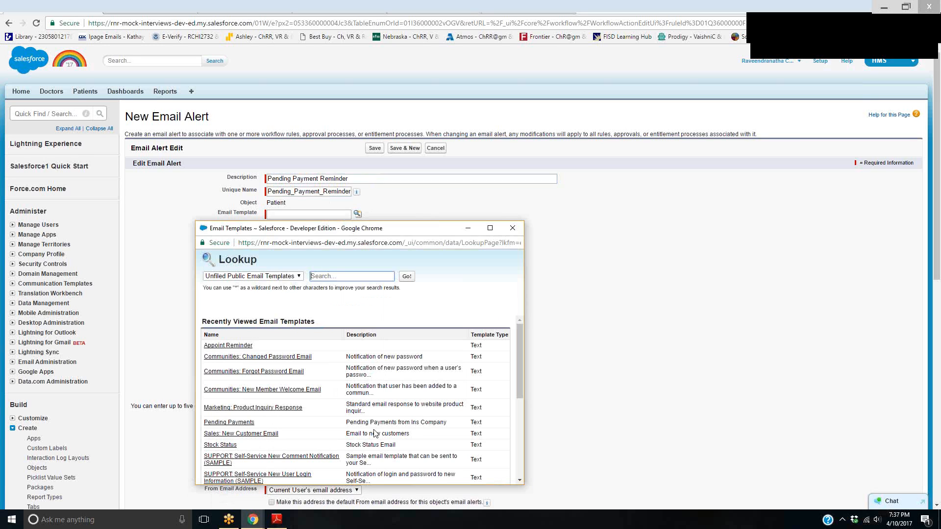
left_click_drag(348, 426, 451, 426)
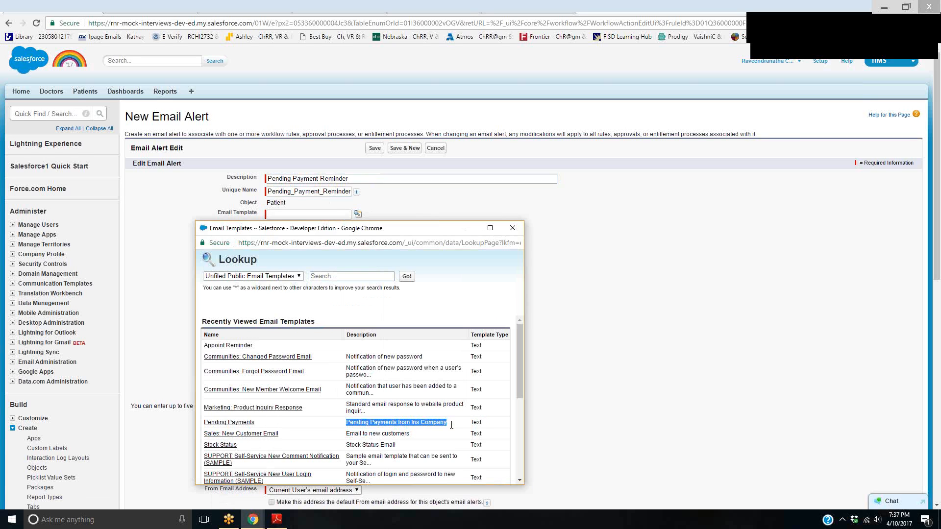
left_click(254, 424)
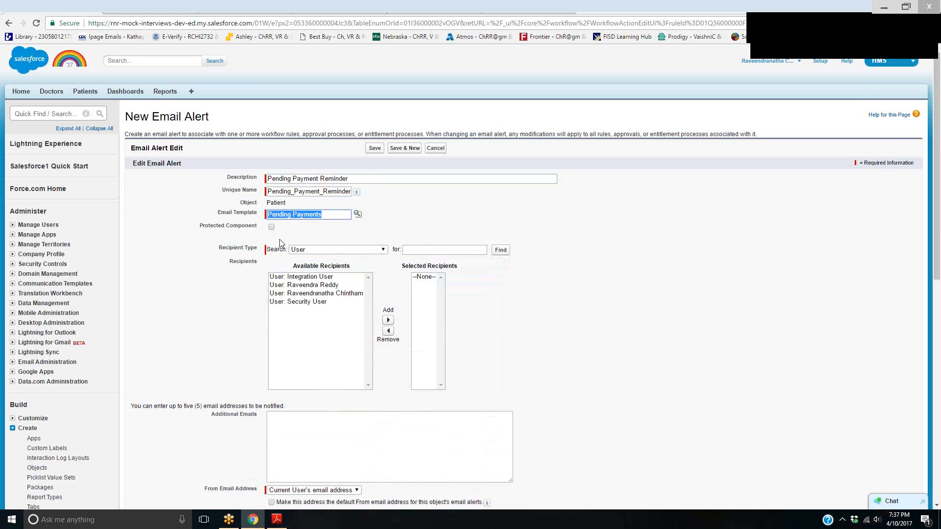
left_click(808, 31)
mouse_move(249, 241)
left_mouse_down()
mouse_move(288, 228)
mouse_move(205, 232)
mouse_move(243, 241)
left_mouse_up()
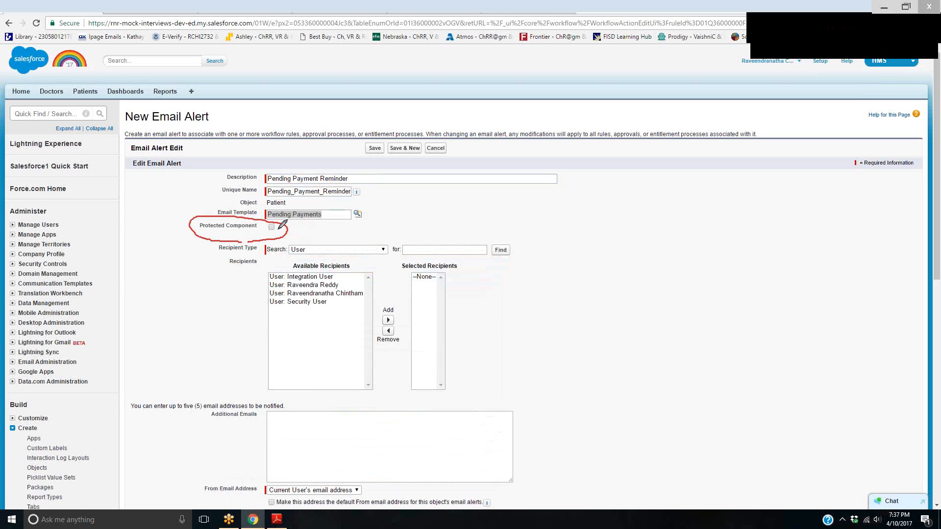
left_click(877, 28)
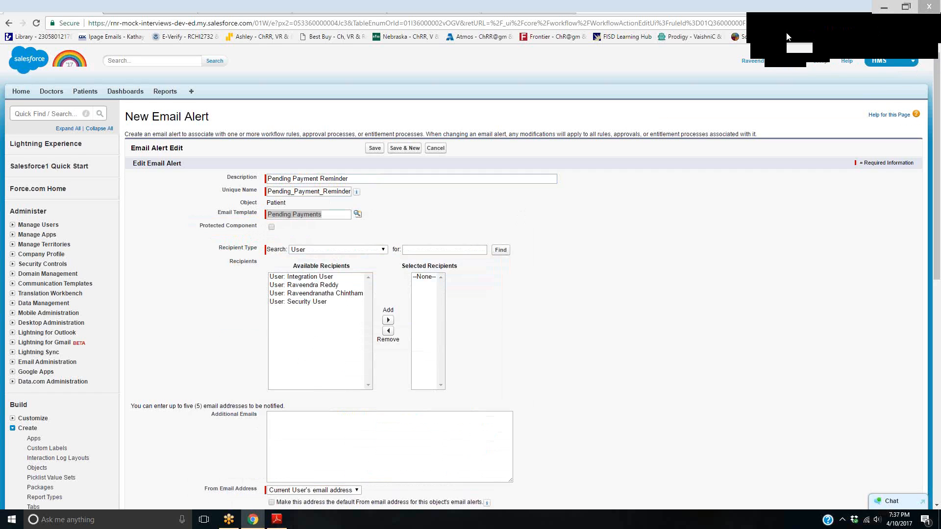
Add the logged-in user to the alert's selected recipients and save the email alert
left_click(351, 294)
left_click(388, 320)
left_click(385, 426)
scroll(386, 424, "down", 3)
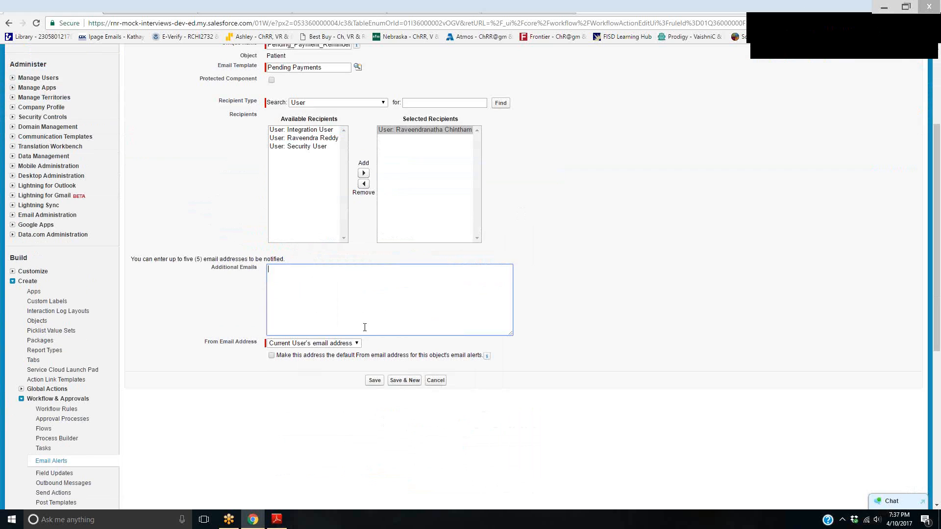
left_click(375, 381)
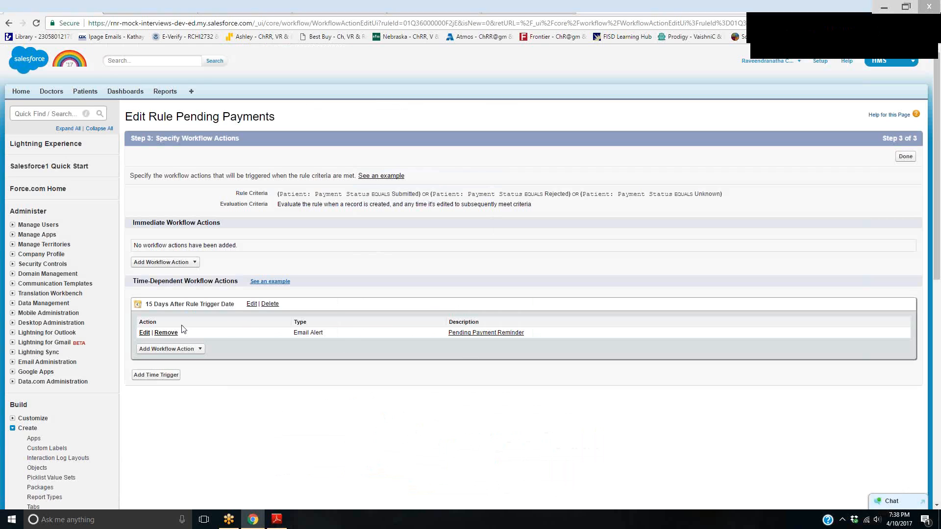
left_click_drag(143, 304, 145, 280)
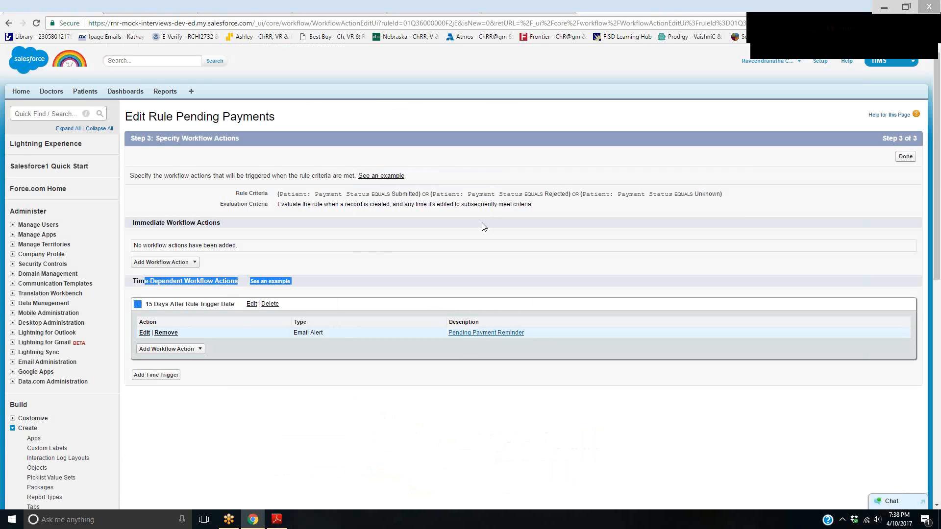
left_click_drag(283, 194, 739, 204)
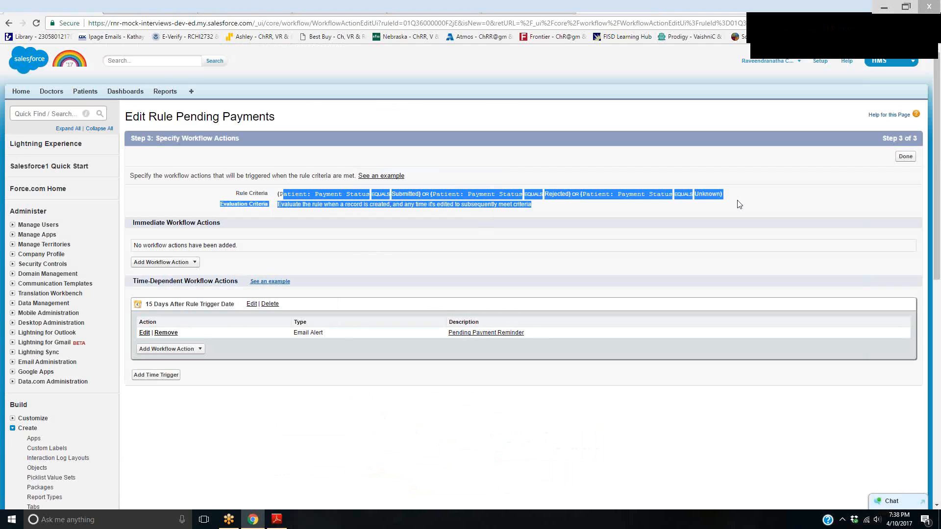
Review the Pending Payments rule's payment status criteria and finish editing its workflow actions
left_click(692, 239)
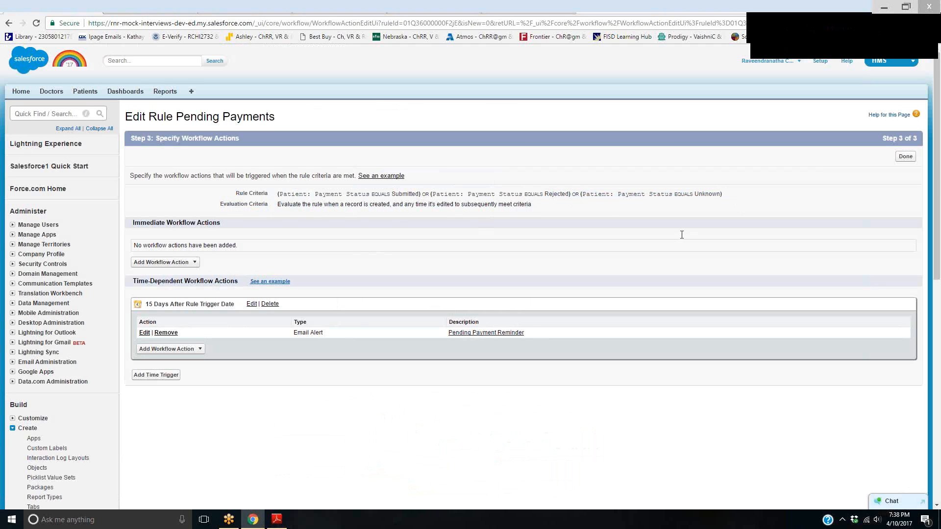
left_click_drag(681, 237, 274, 195)
left_click_drag(609, 210, 733, 201)
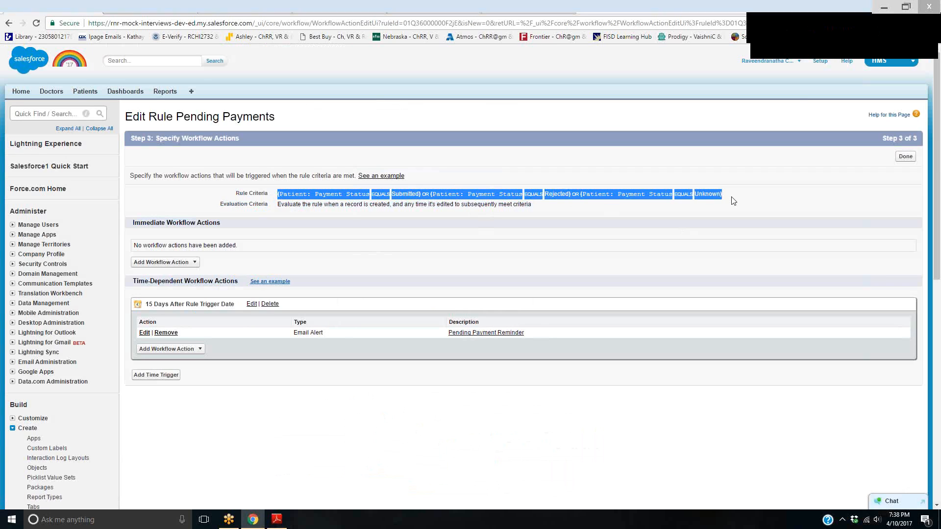
left_click(406, 204)
left_click_drag(425, 194, 579, 194)
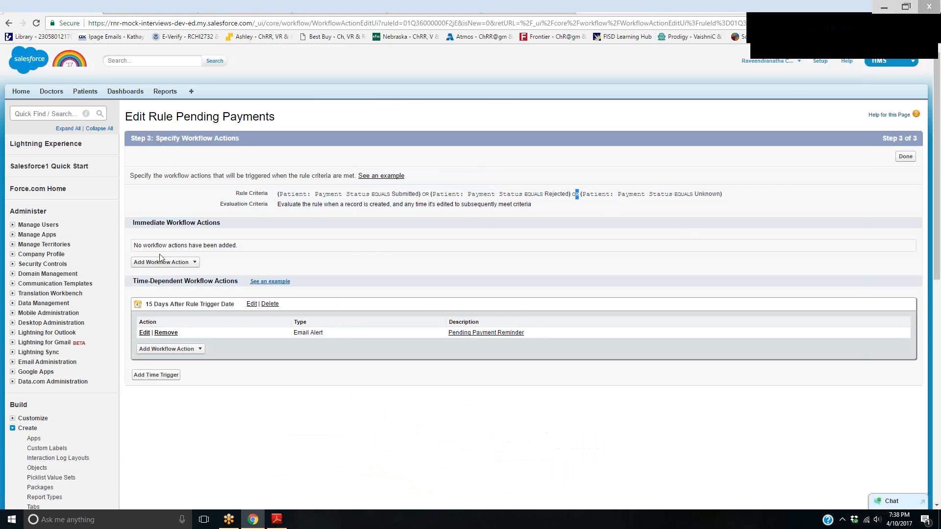
left_click(904, 156)
Start a new patient record with the Regular Checkup record type
left_click(84, 93)
left_click(374, 166)
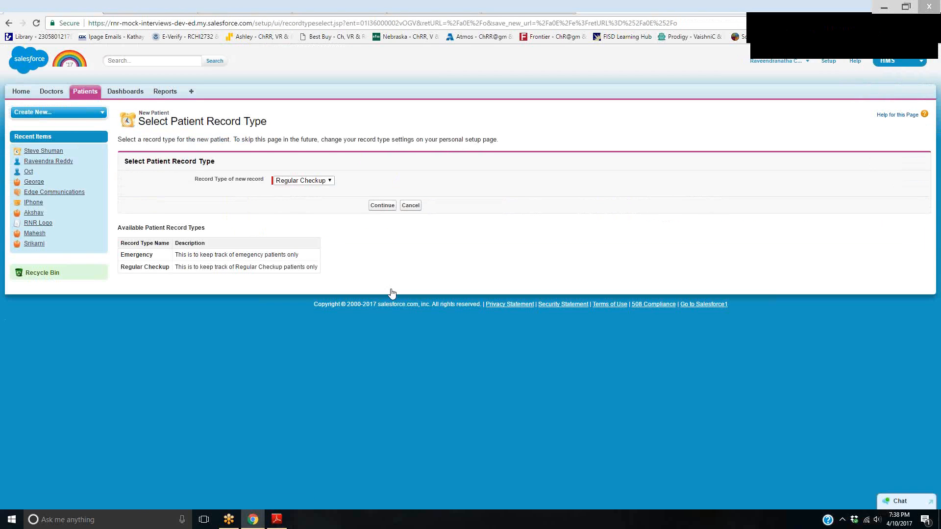
left_click(371, 204)
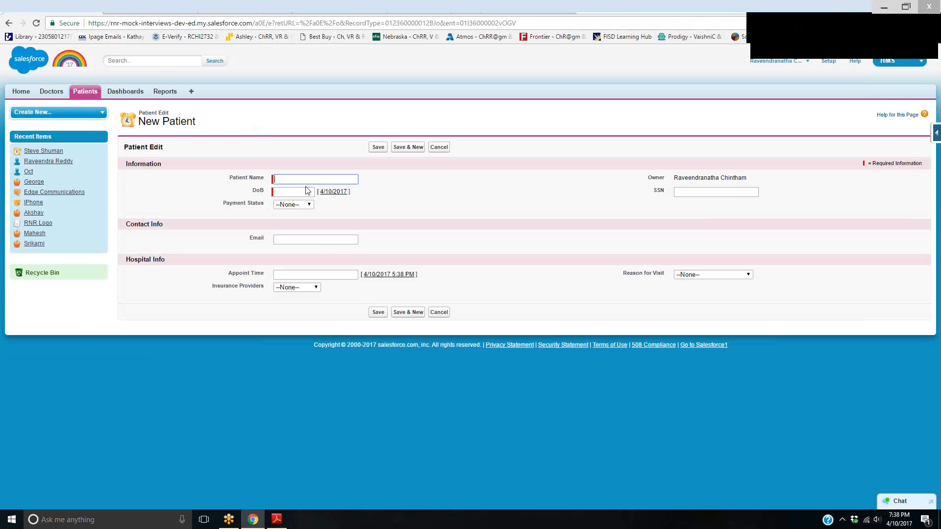
Enter the patient's full name and date of birth in the new record
key("Tab")
left_click(323, 240)
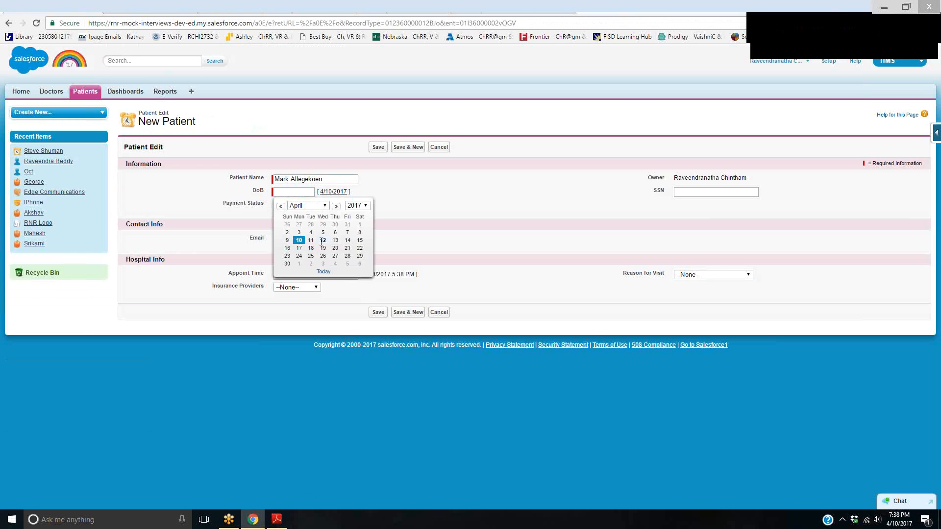
left_click_drag(303, 191, 290, 192)
type("1980")
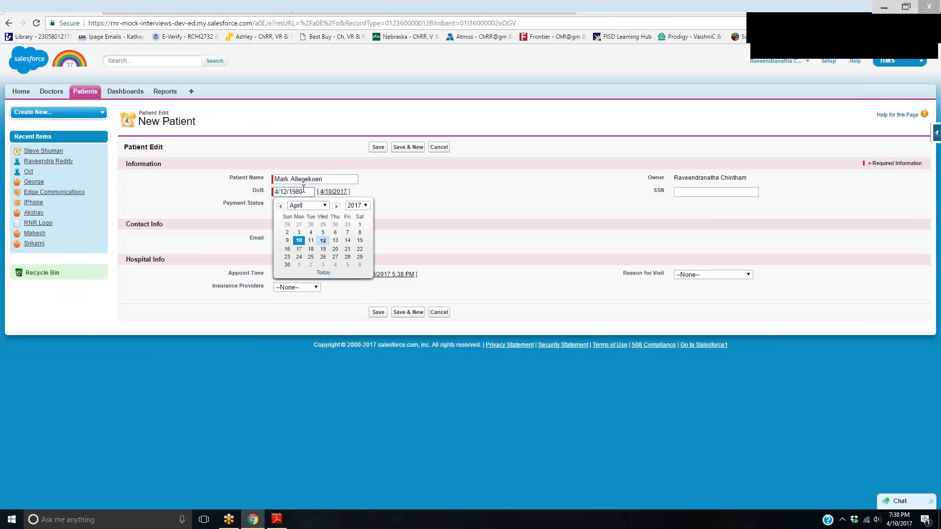
key("Tab")
Set the patient's payment status to Submitted and fill in the SSN
left_click(298, 205)
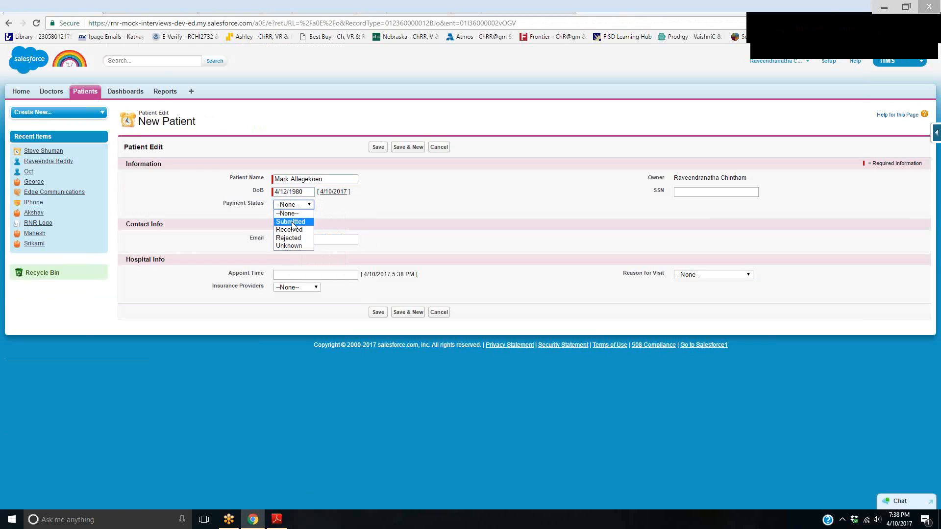
left_click(293, 223)
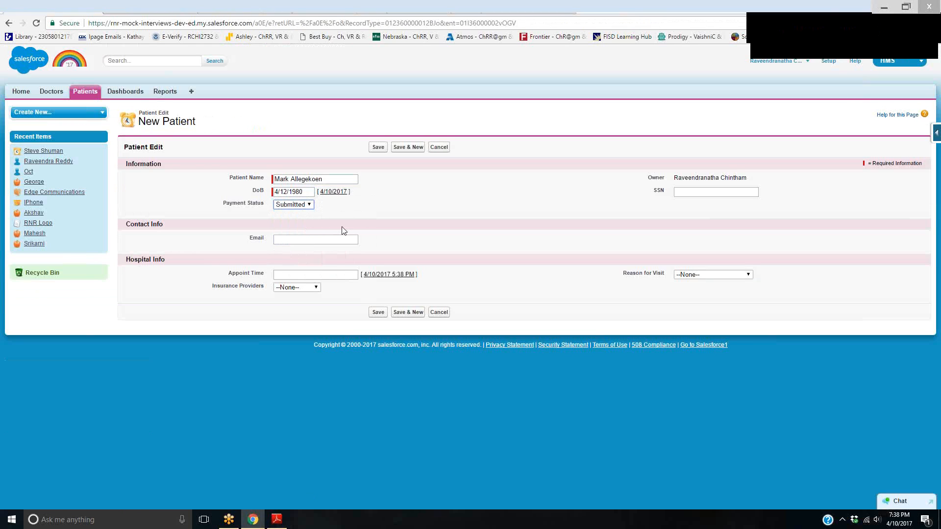
key("Tab")
left_click(707, 193)
type("1111111111")
Fill in the patient's email and set the appointment time to 4/10/2017 5:38 PM
left_click(336, 245)
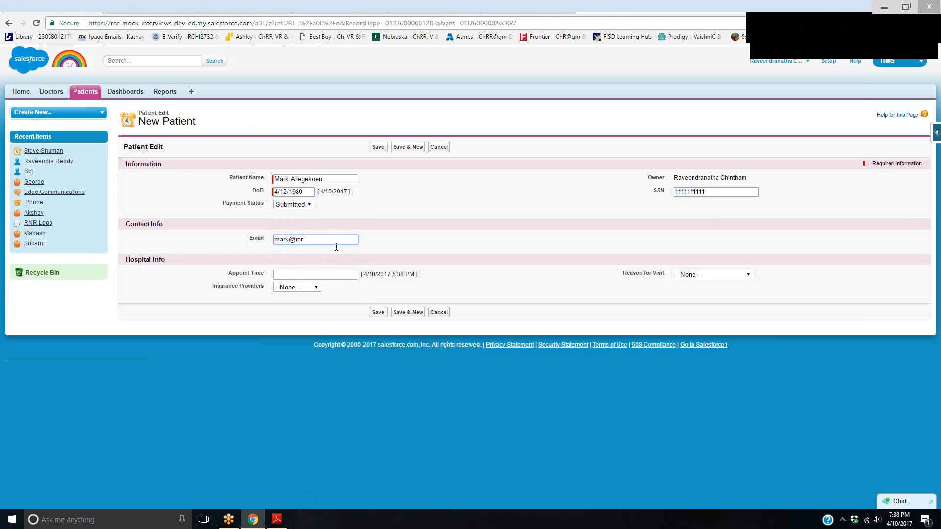
key("Tab")
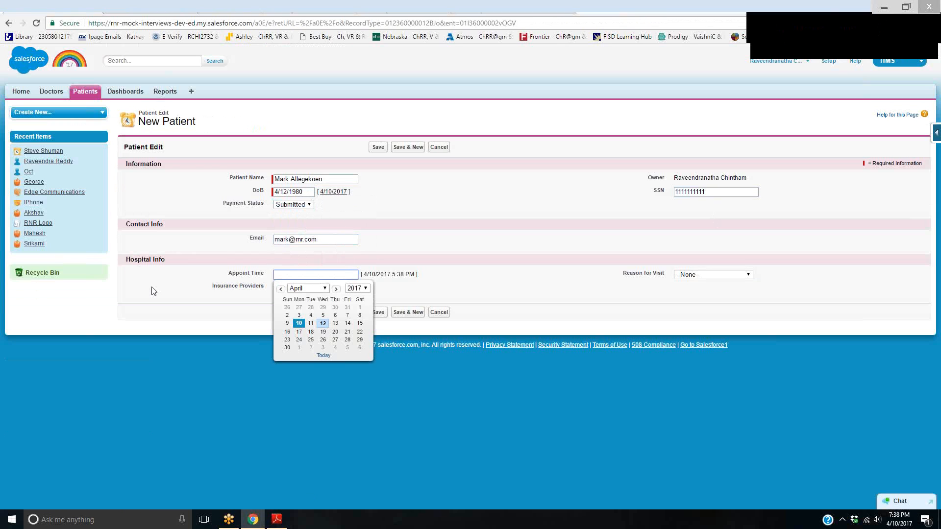
left_click(299, 323)
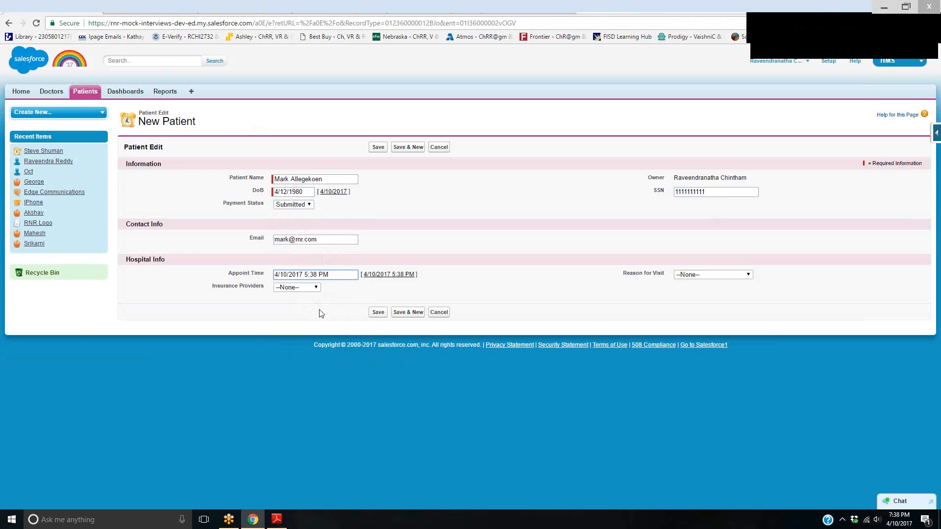
Choose BCBS as insurance provider and Physical Checkup as reason for visit, and save the patient record
left_click(301, 287)
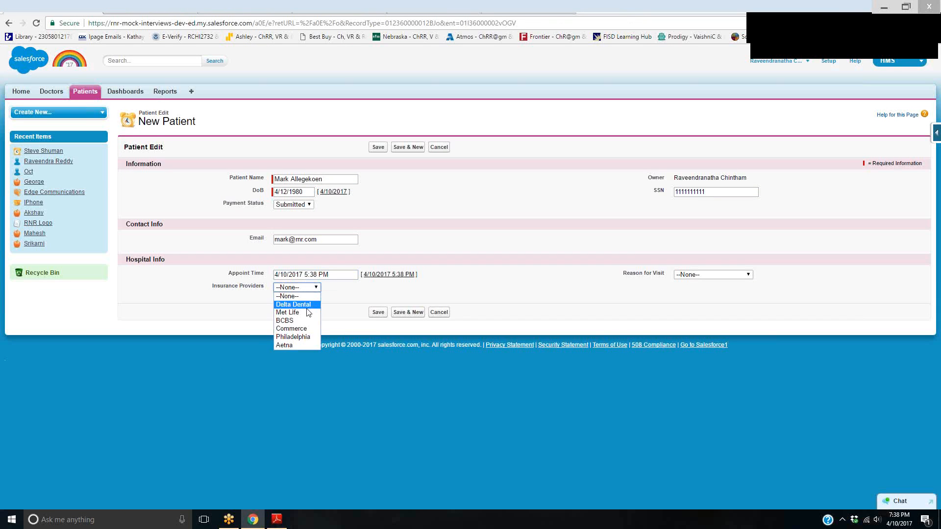
left_click(302, 323)
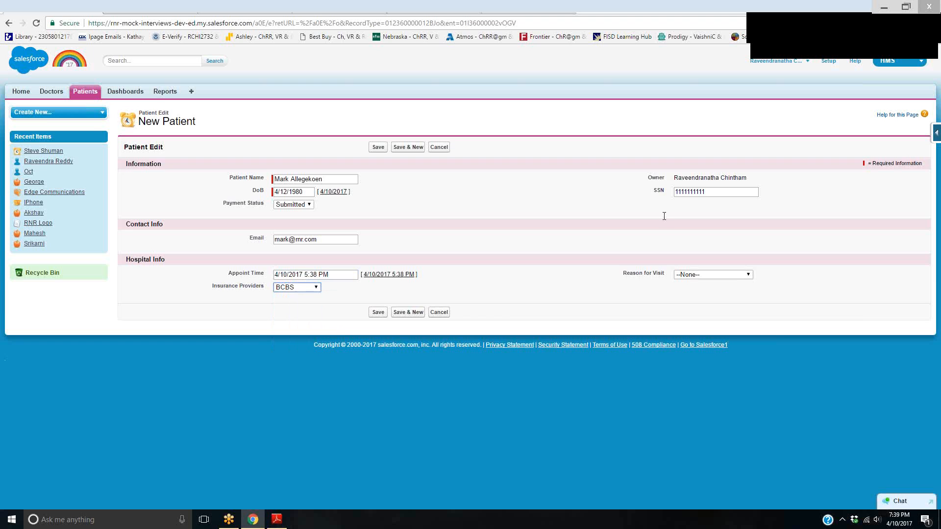
left_click(733, 277)
left_click(725, 293)
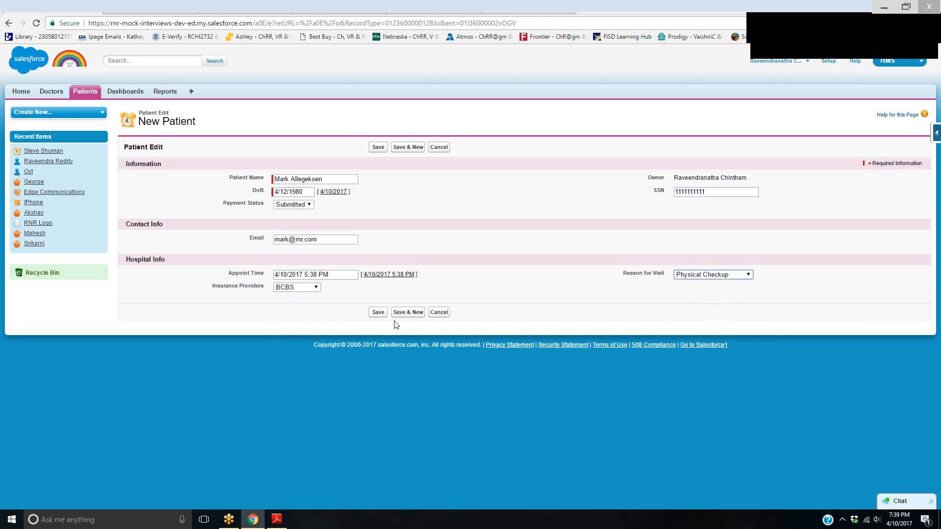
left_click(380, 313)
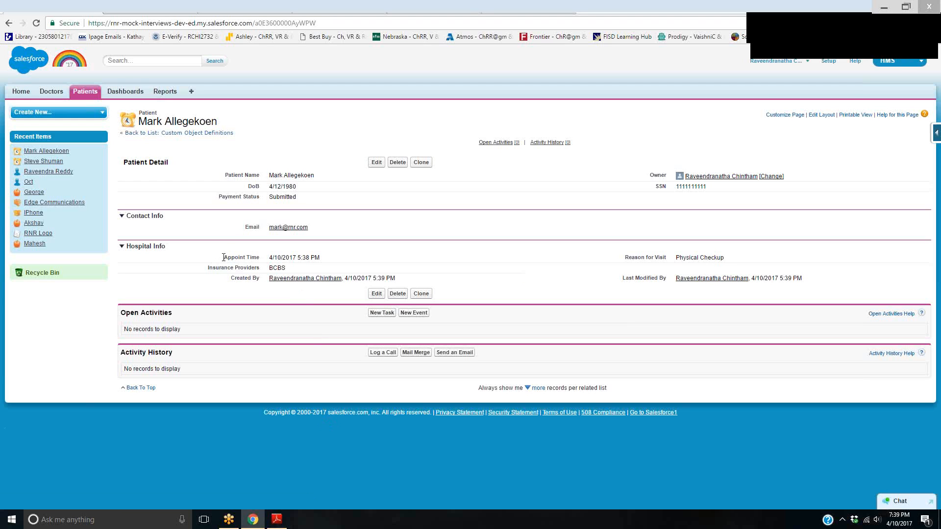
Open Gmail in a new browser tab and check the Patient Appointment Reminder email against the new patient's appointment time
left_click_drag(225, 257, 328, 259)
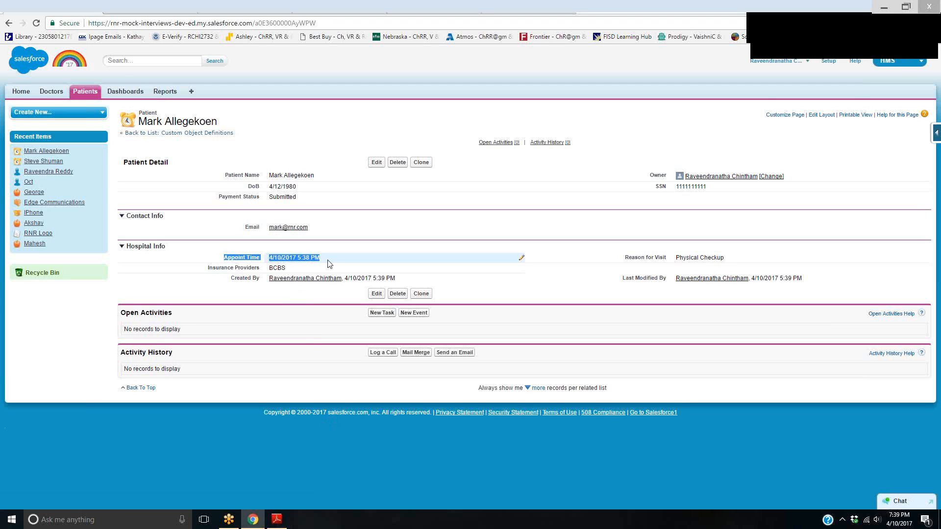
key("ctrl+t")
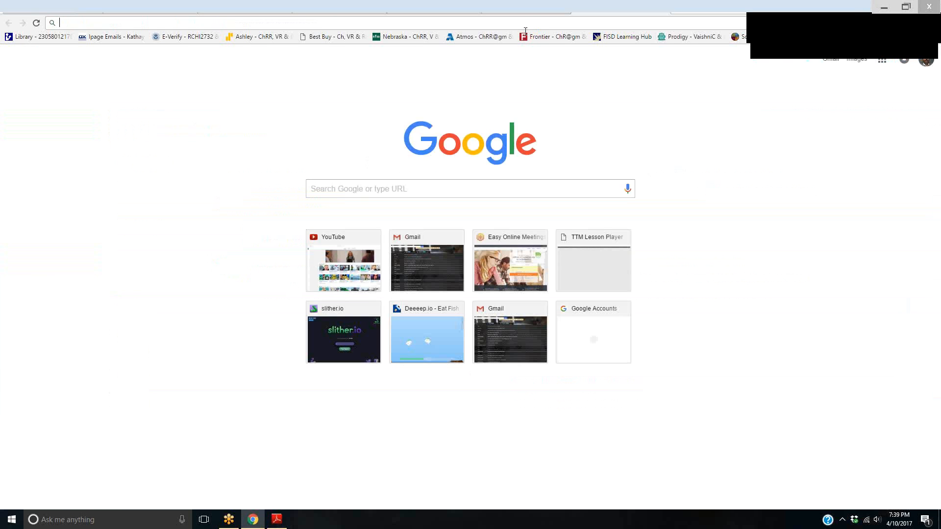
type("gmail.com")
key("Return")
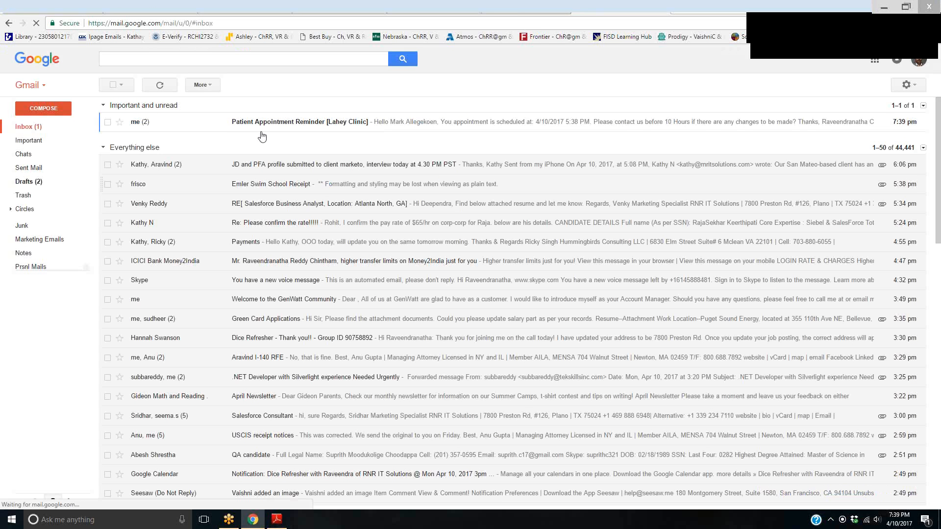
left_click(269, 123)
left_click_drag(296, 209, 124, 183)
left_click(396, 177)
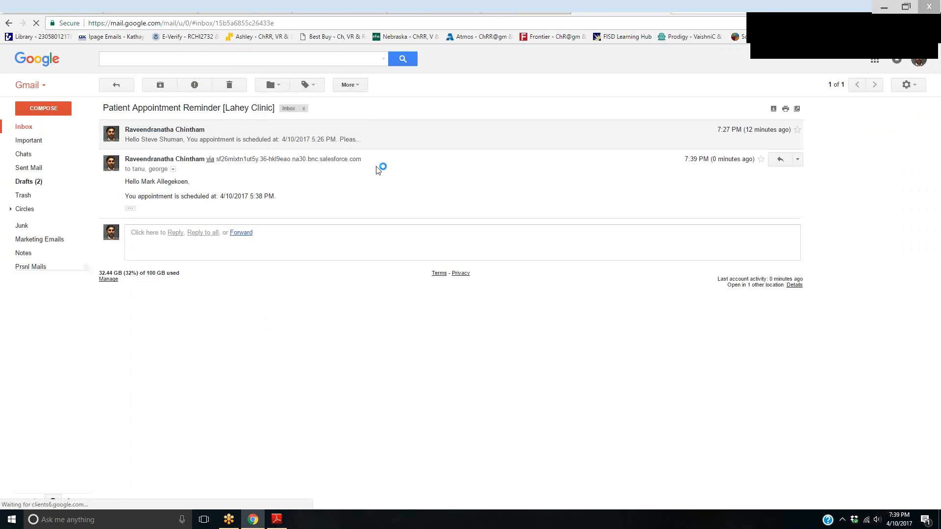
Return to Salesforce and search the Time-Based Workflow queue in Setup without any filter criteria
left_click(662, 10)
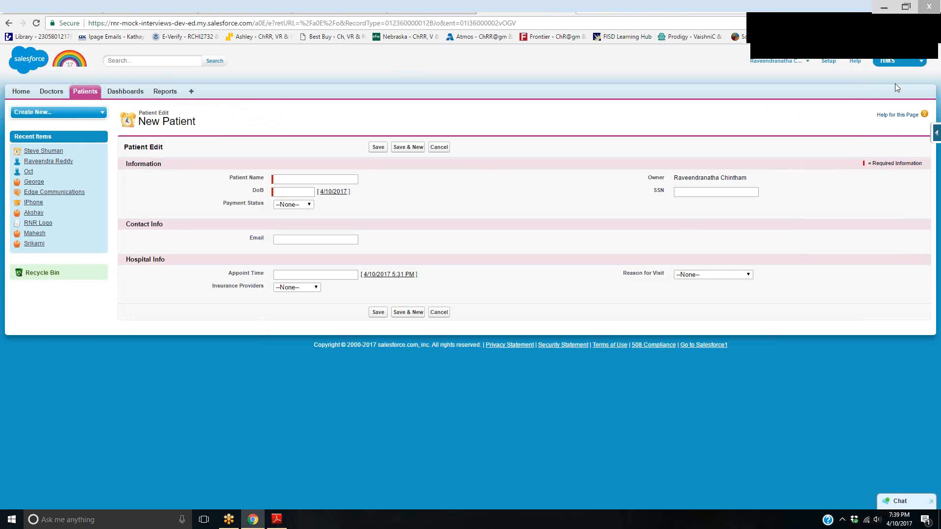
left_click(828, 61)
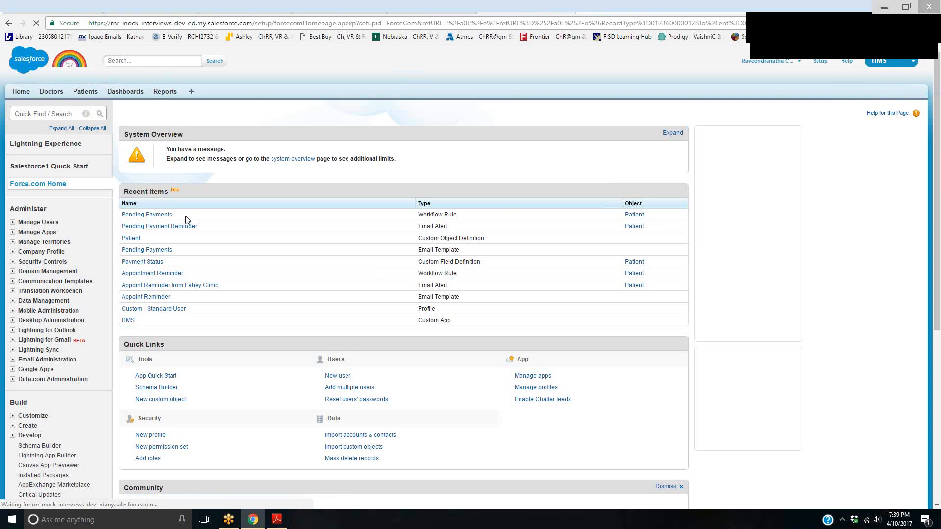
scroll(185, 216, "down", 5)
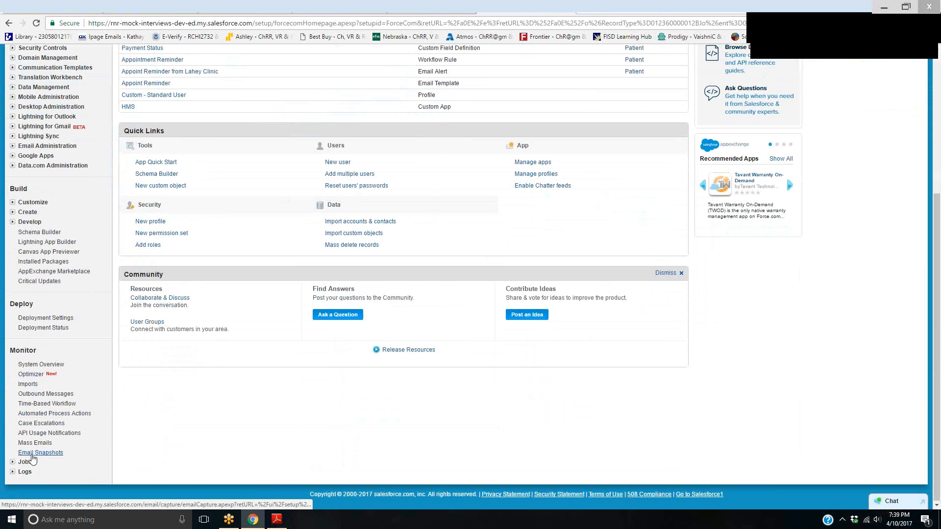
left_click(44, 404)
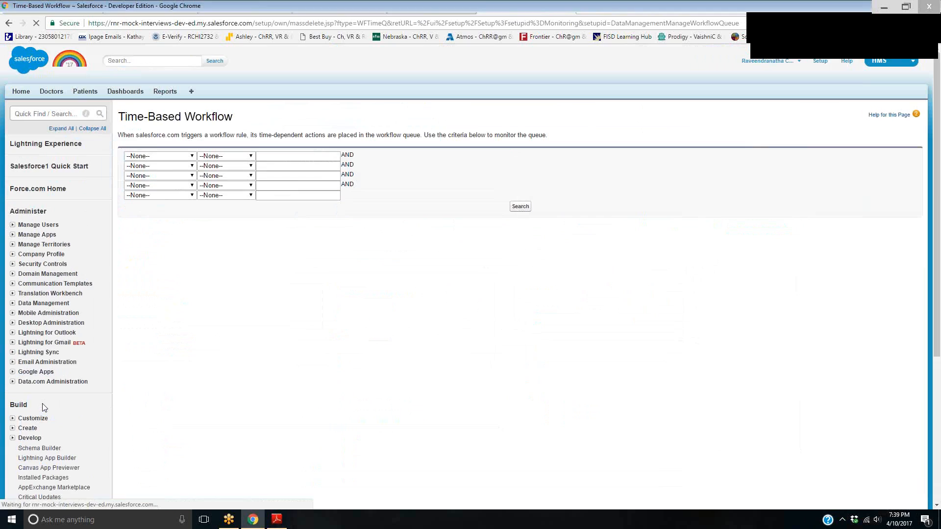
left_click(531, 210)
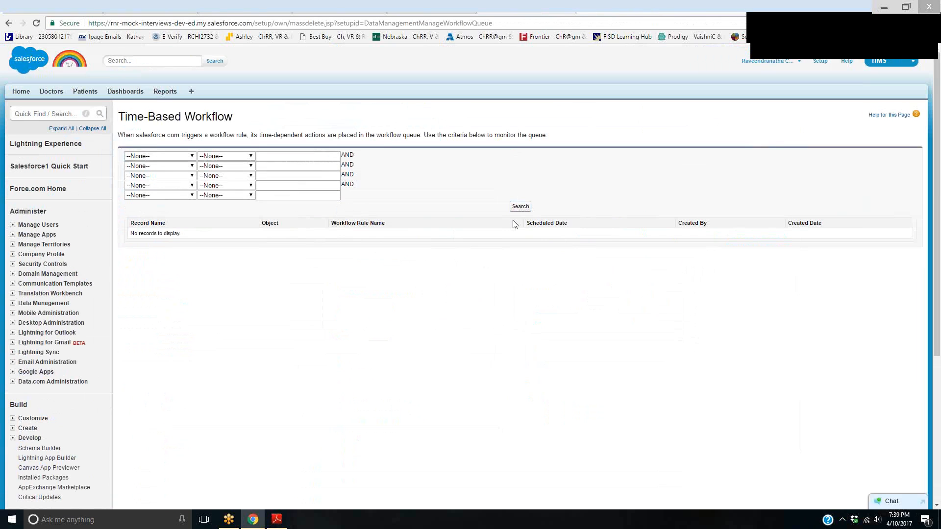
left_click(521, 206)
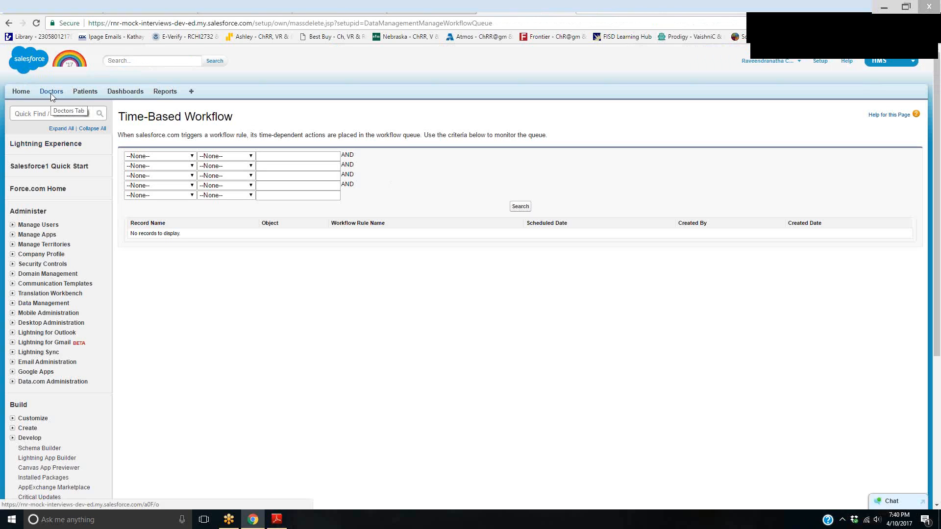
Switch to the new patient record's tab and open the All Workflow Rules list in Setup by finding "workflow"
left_click(58, 4)
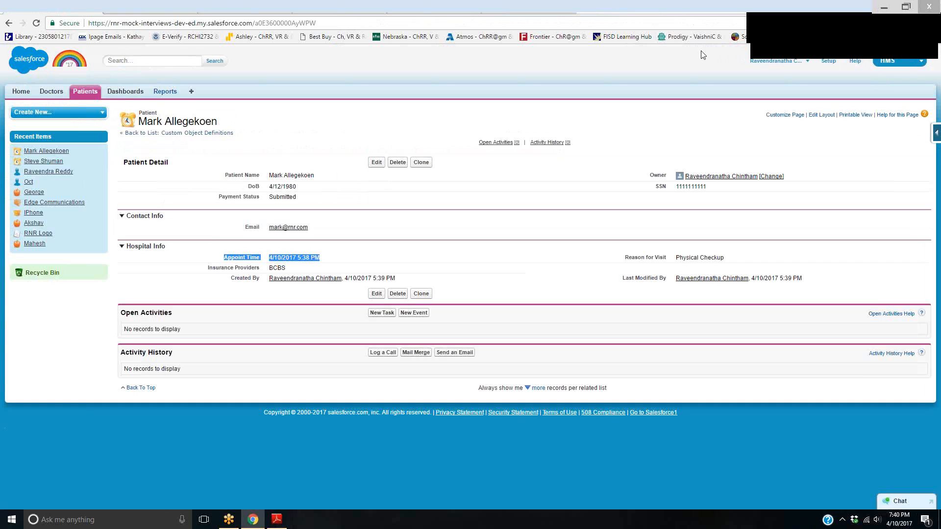
left_click(828, 61)
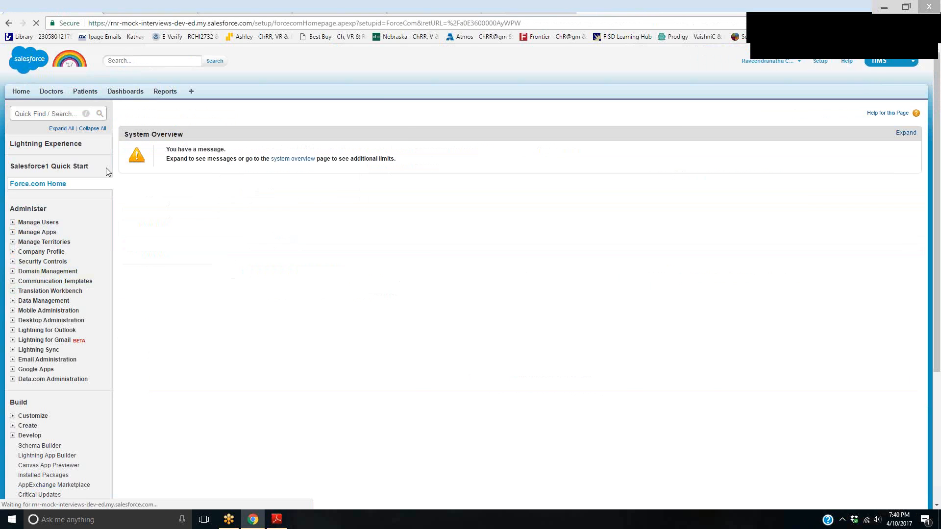
left_click(55, 114)
type("workflow")
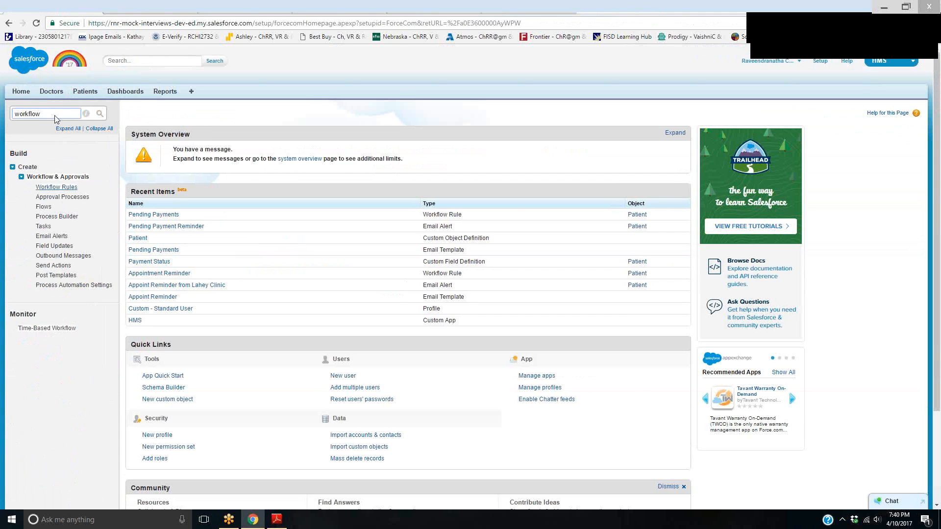
left_click(58, 187)
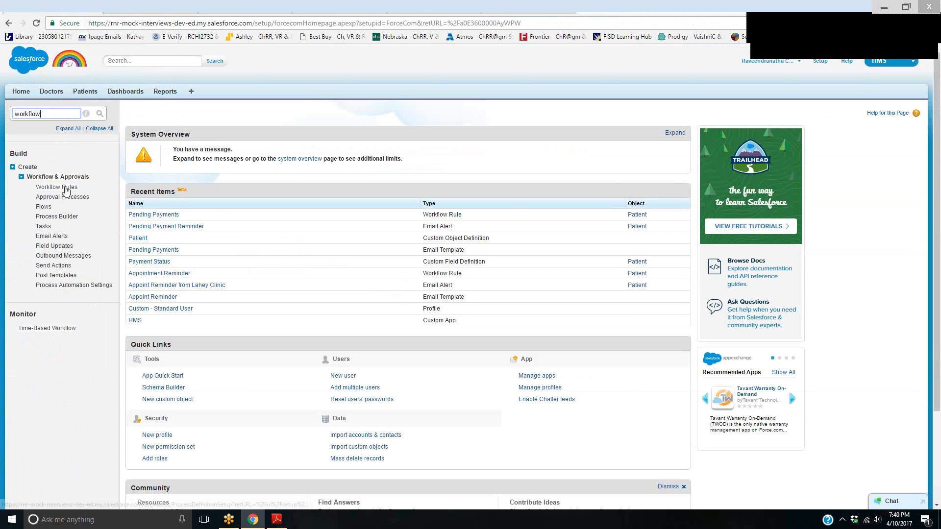
left_click(149, 370)
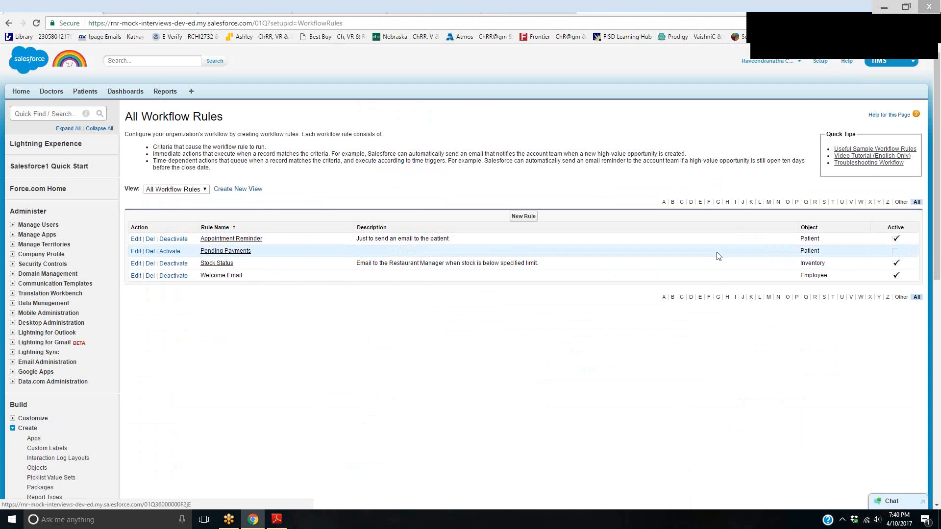
Activate the Pending Payments rule, looking up a user as the required Default Workflow User and saving the process automation settings
left_click(169, 251)
left_click(508, 77)
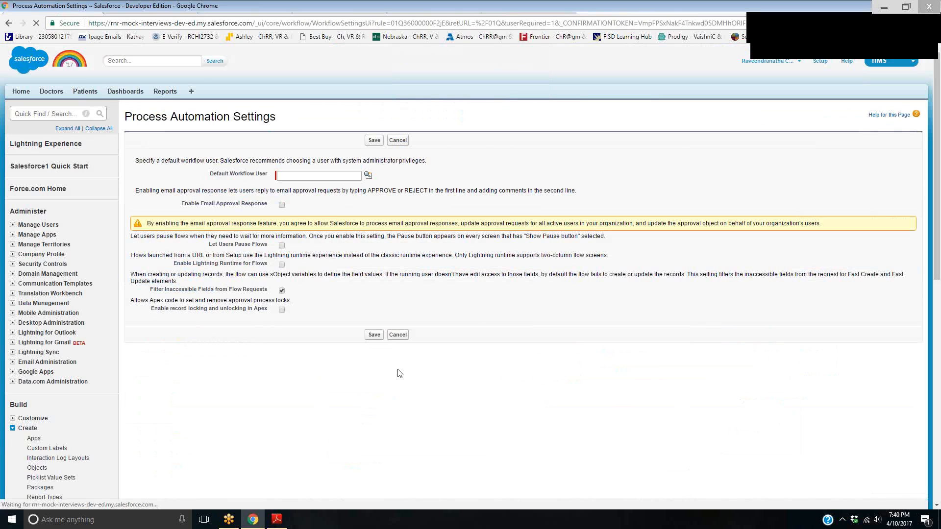
left_click(368, 174)
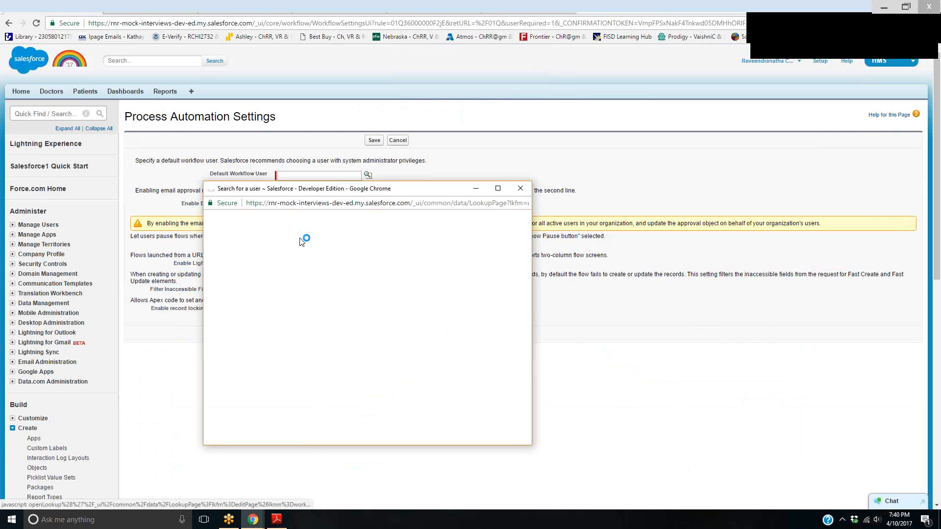
left_click(241, 307)
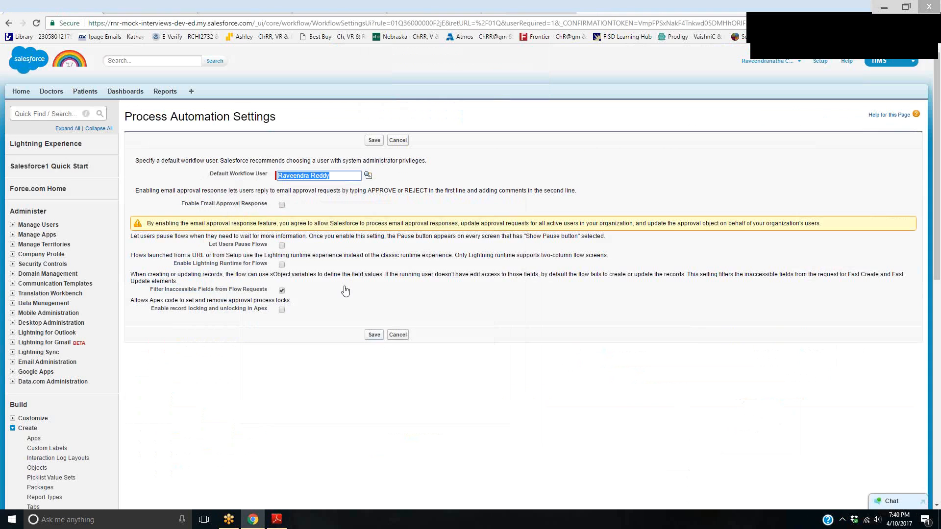
left_click(375, 337)
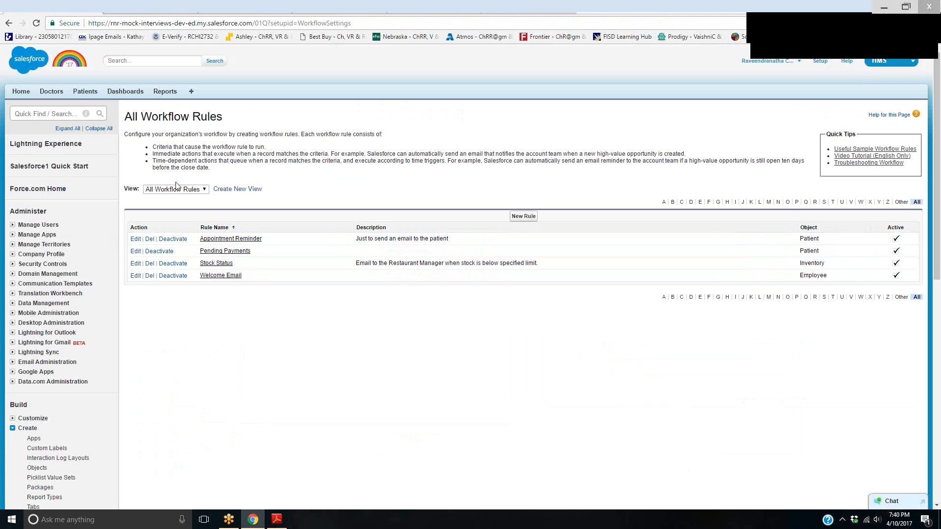
Open the record of the patient with the 4/10/2017 5:26 PM appointment and save its Payment Status as Submitted
left_click(93, 92)
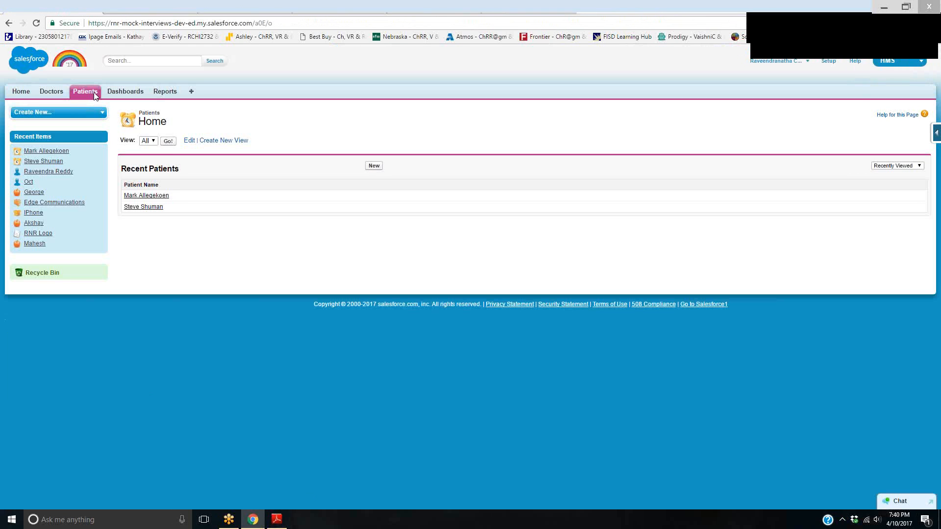
left_click(152, 203)
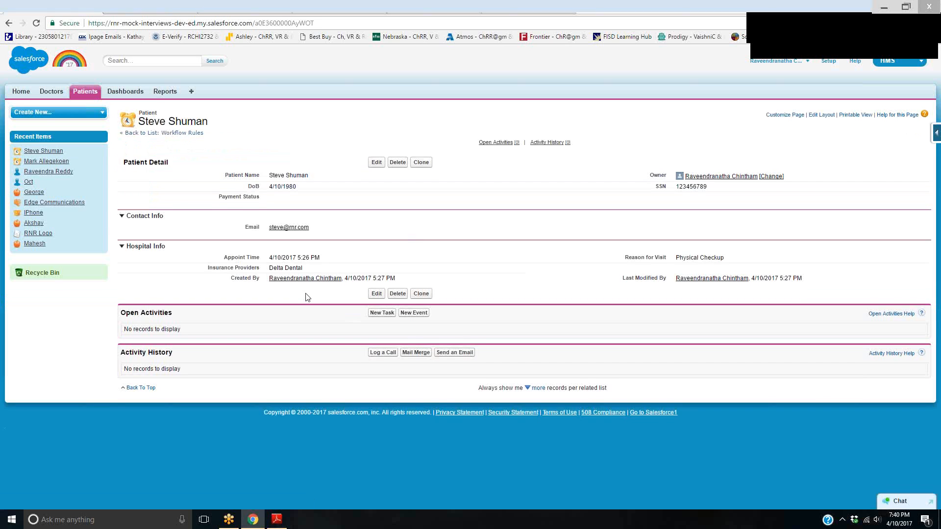
left_click(376, 162)
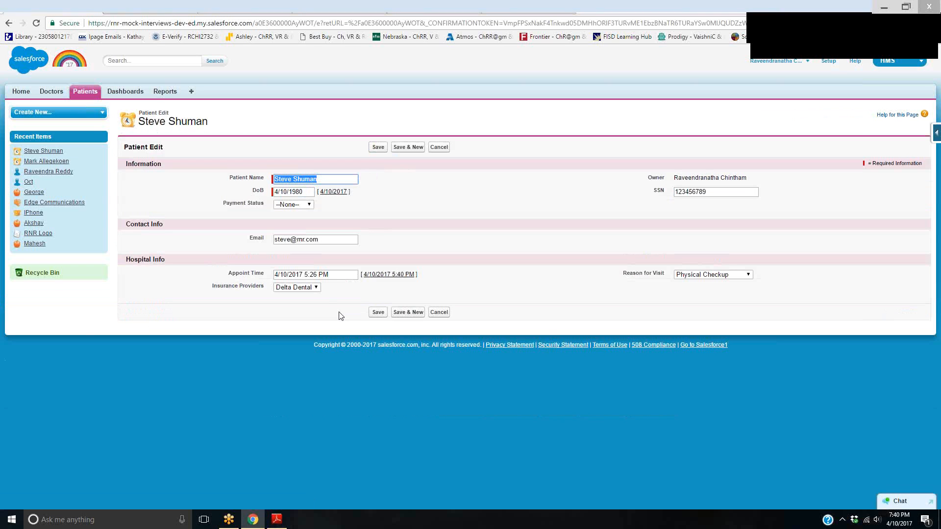
left_click(310, 204)
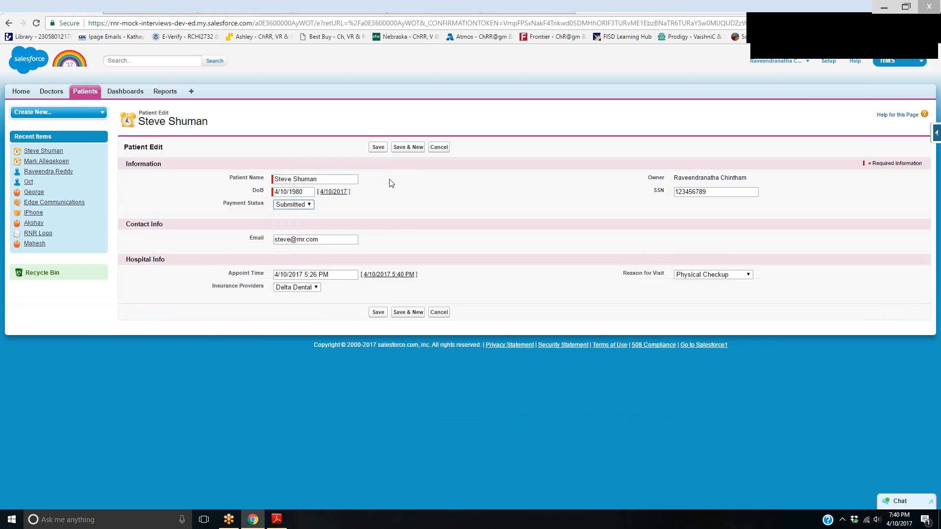
left_click(378, 151)
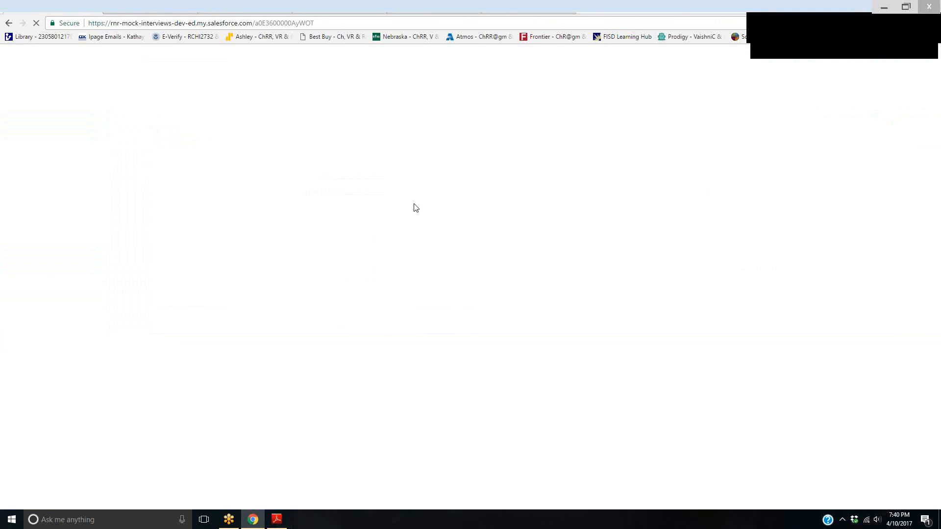
Check the Gmail inbox in a new browser tab, and return to Salesforce to search the Time-Based Workflow queue without filter criteria
key("ctrl+t")
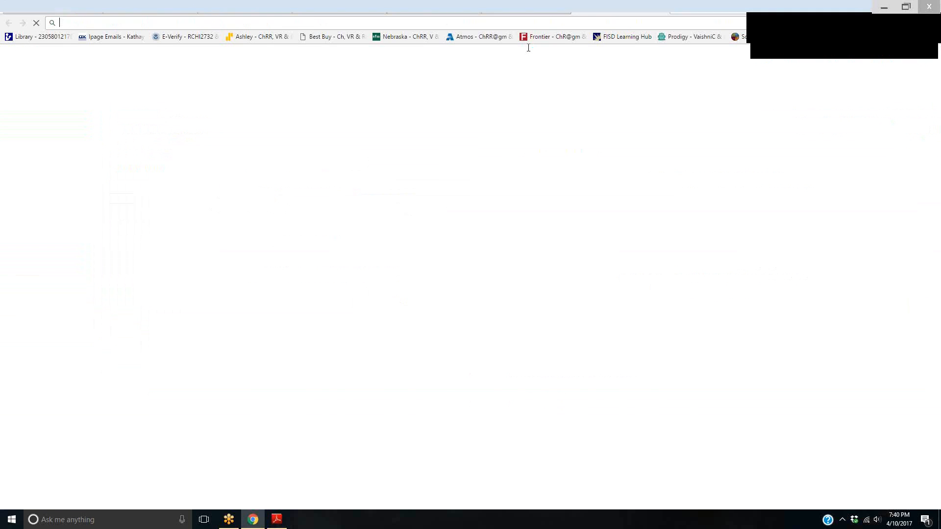
type("gmail.com")
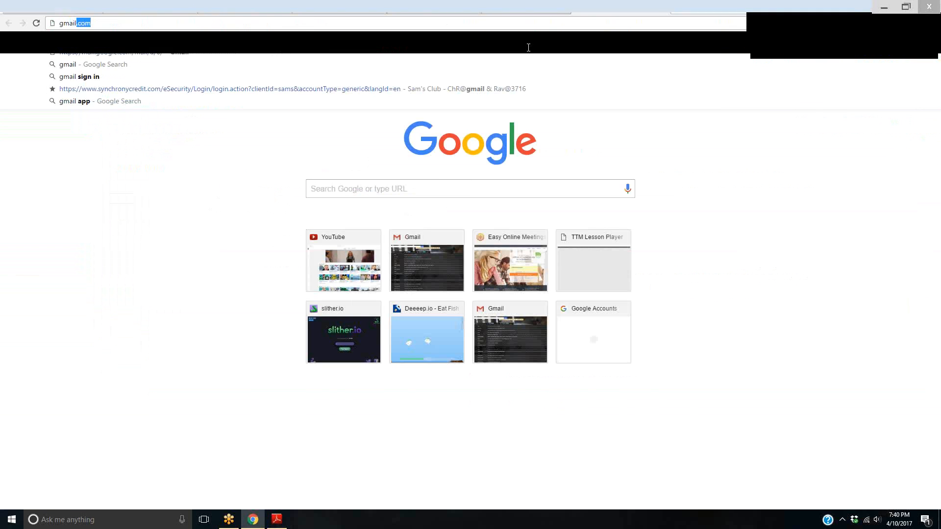
key("Return")
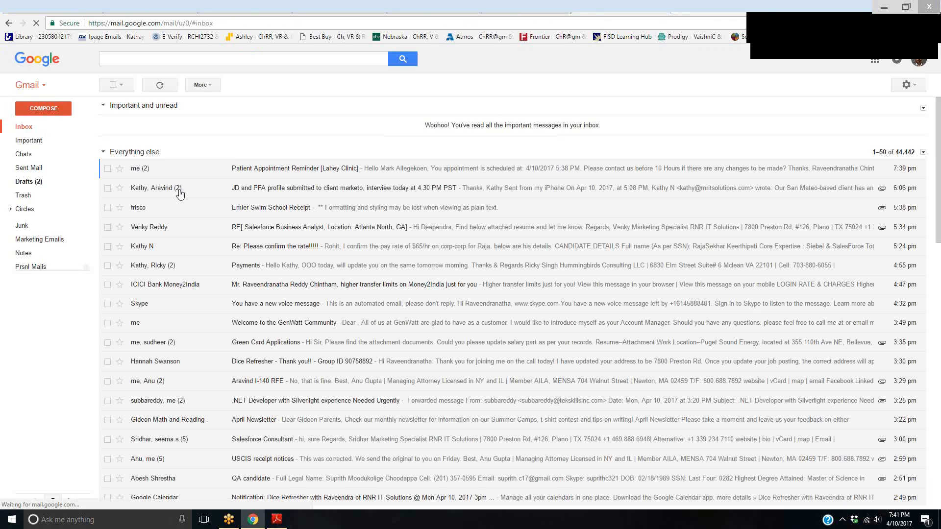
left_click(547, 6)
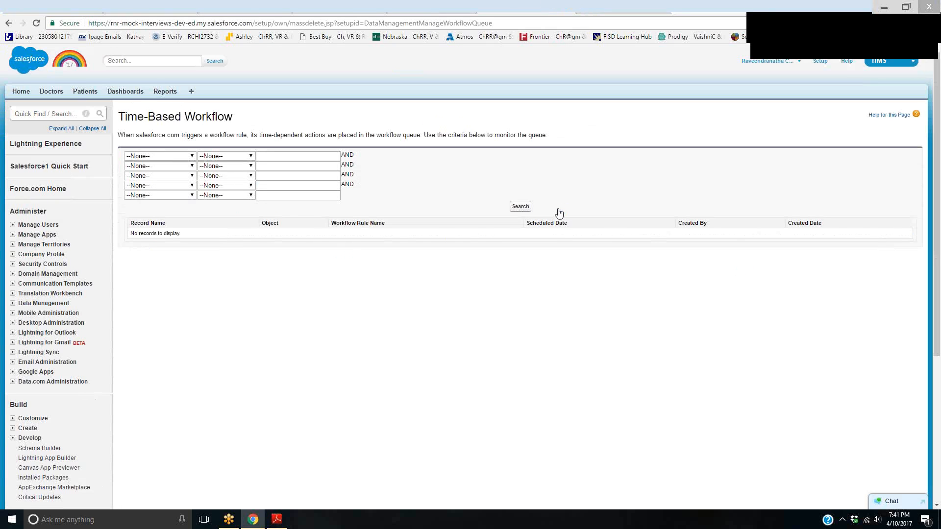
left_click(520, 206)
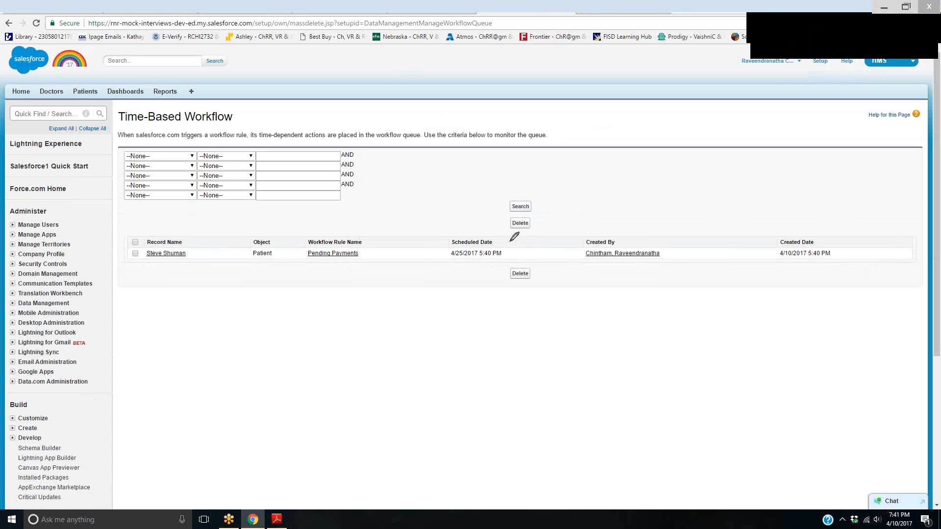
mouse_move(508, 241)
left_mouse_down()
mouse_move(441, 256)
mouse_move(509, 241)
left_mouse_up()
left_click_drag(420, 343, 458, 363)
left_click_drag(448, 352, 452, 379)
left_click_drag(446, 329, 472, 375)
mouse_move(474, 351)
left_mouse_down()
mouse_move(496, 371)
mouse_move(524, 337)
left_mouse_up()
mouse_move(900, 500)
left_mouse_down()
mouse_move(881, 527)
mouse_move(888, 493)
left_mouse_up()
left_click_drag(619, 319, 632, 360)
left_click_drag(646, 324, 679, 360)
left_click_drag(704, 309, 669, 328)
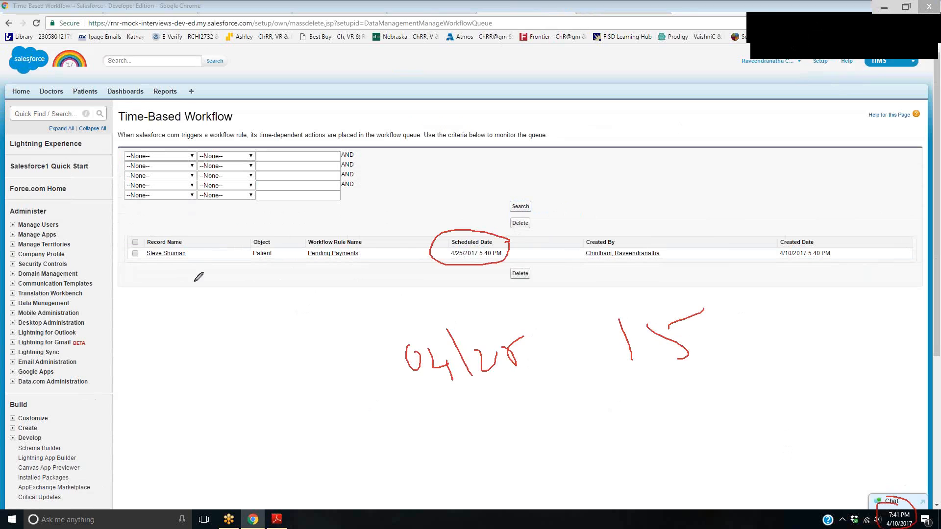
left_click_drag(537, 74, 541, 123)
left_click_drag(632, 122, 643, 162)
left_click_drag(611, 120, 622, 152)
mouse_move(618, 159)
left_mouse_down()
mouse_move(661, 175)
mouse_move(663, 154)
left_mouse_up()
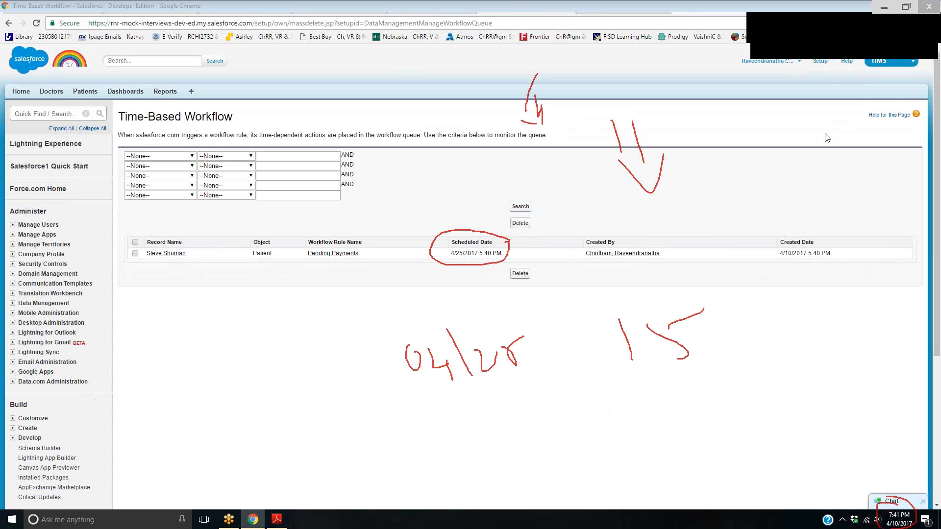
left_click(877, 32)
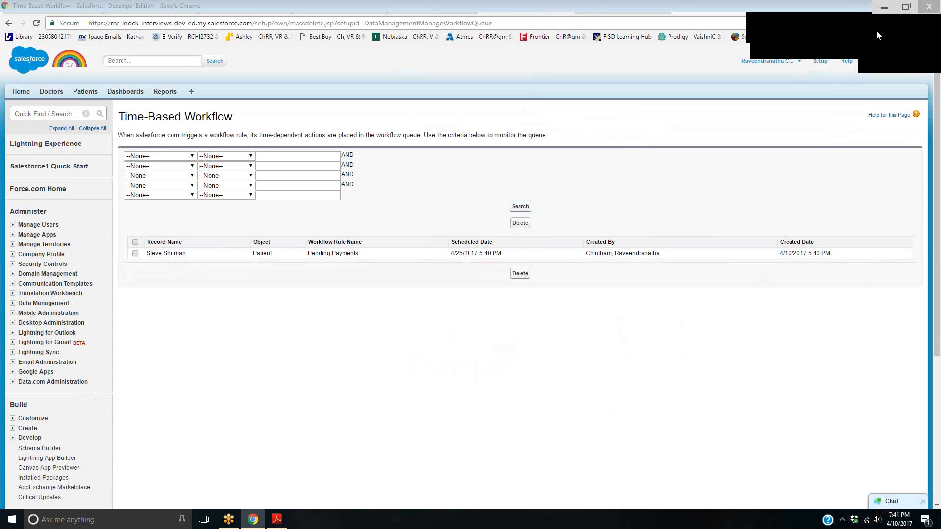
left_click(789, 35)
Reopen the queued patient's record and save its Payment Status as Received
left_click(51, 91)
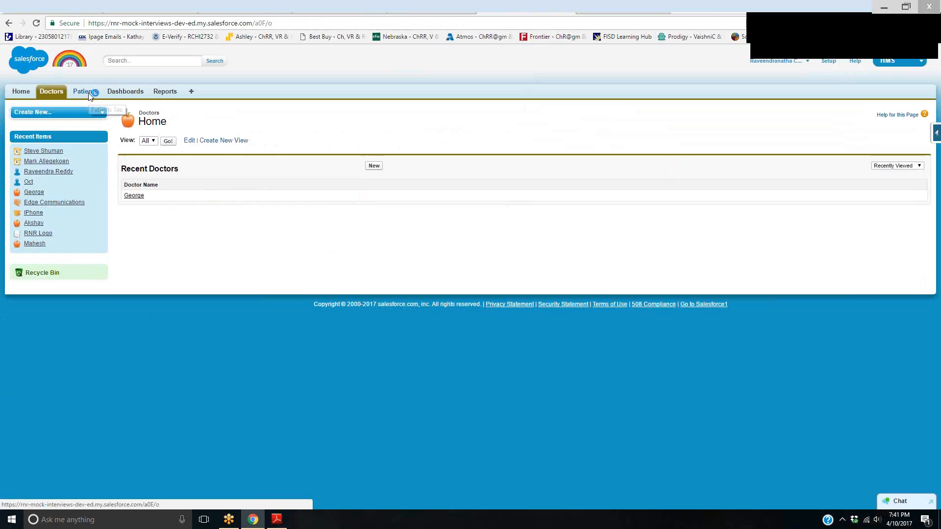
left_click(89, 94)
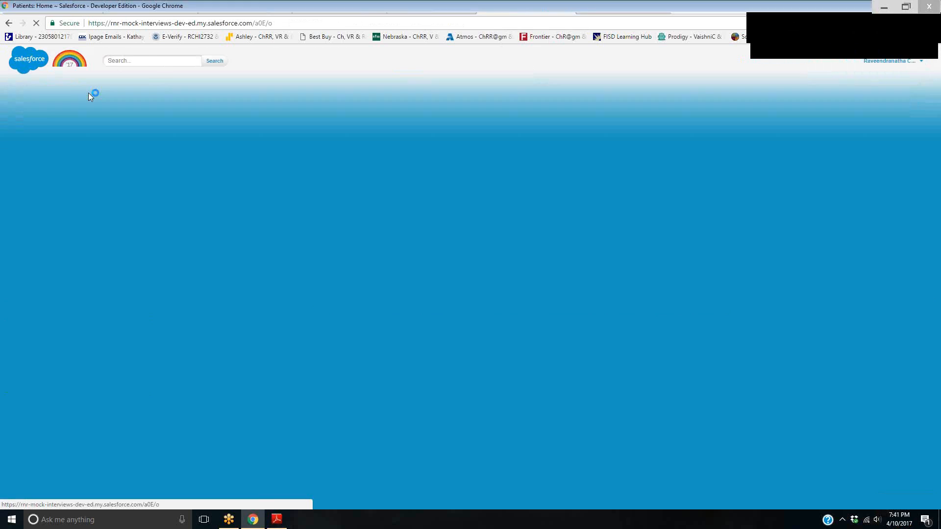
left_click(145, 196)
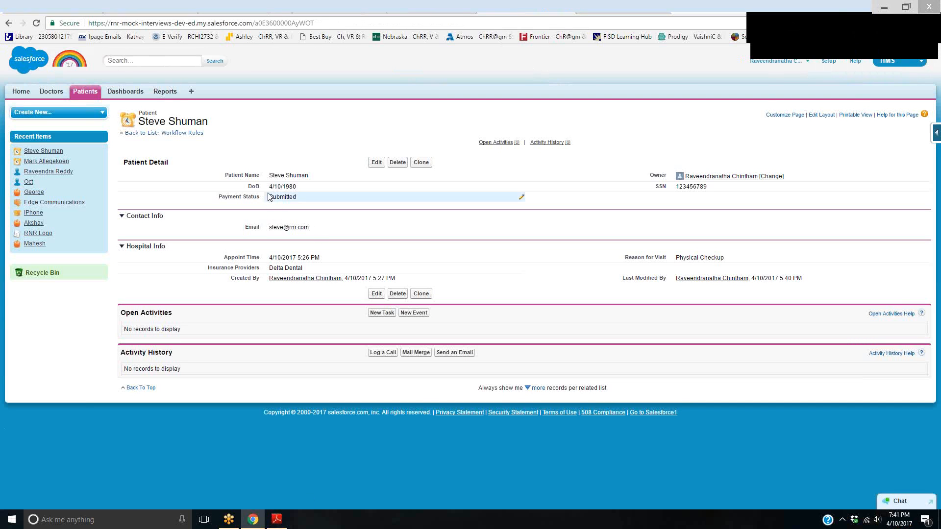
left_click(374, 162)
left_click(306, 205)
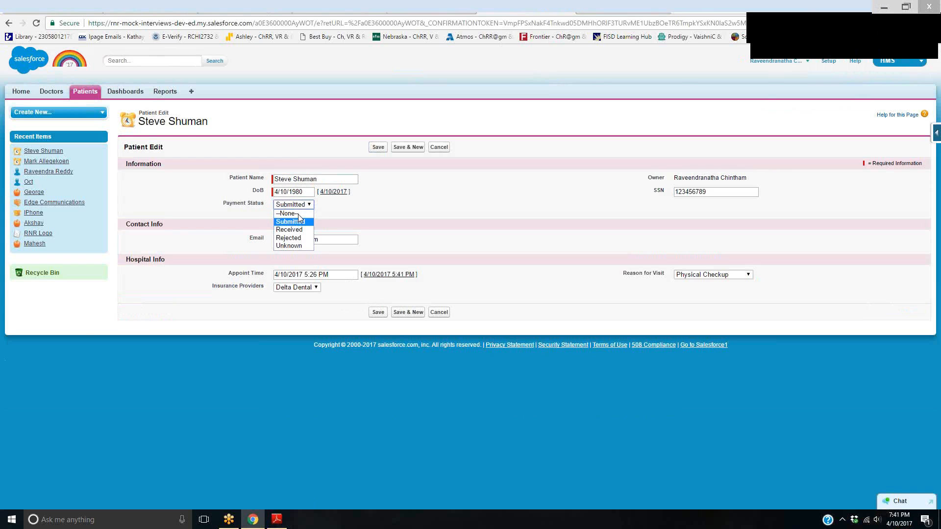
left_click(297, 229)
left_click(378, 147)
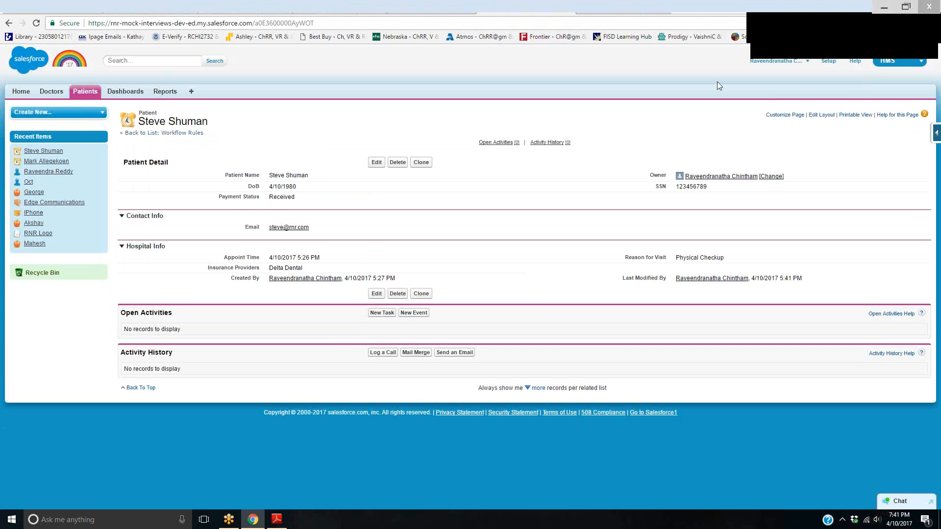
Open the Time-Based Workflow queue from Setup and search it again without any filter criteria
left_click(827, 60)
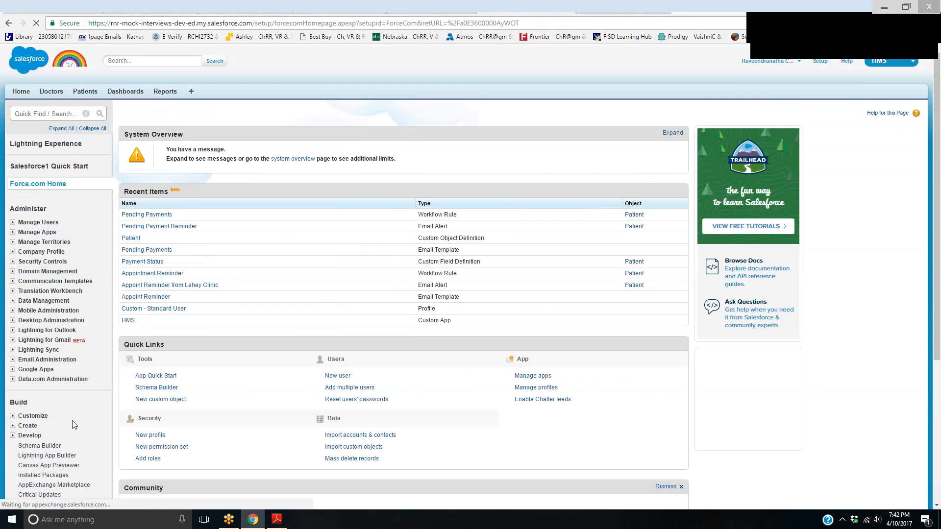
scroll(74, 424, "down", 5)
left_click(76, 413)
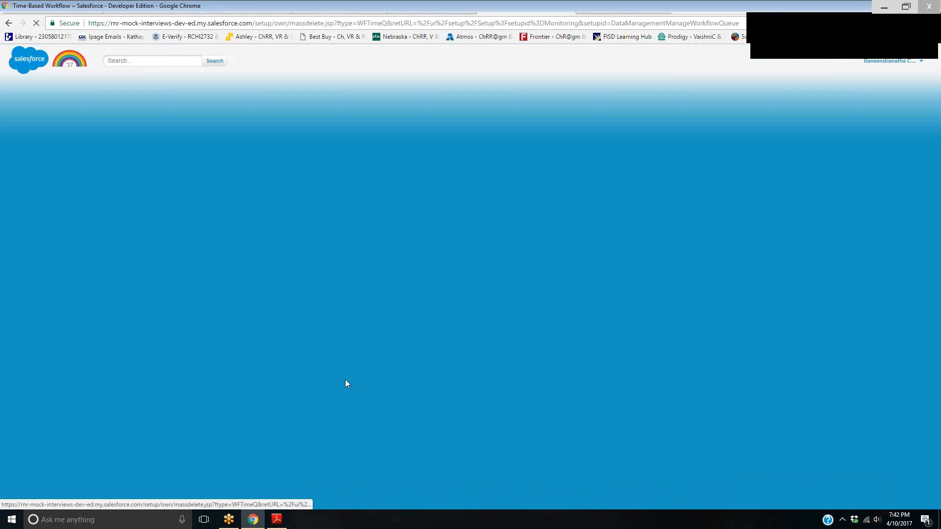
left_click(519, 207)
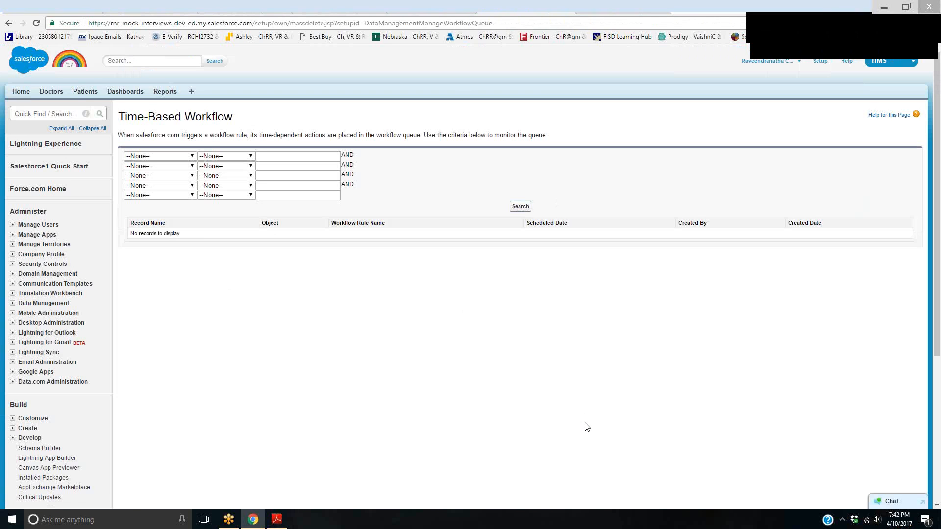
Return to the same patient's record and view the available Payment Status options, keeping the current value
left_click(85, 91)
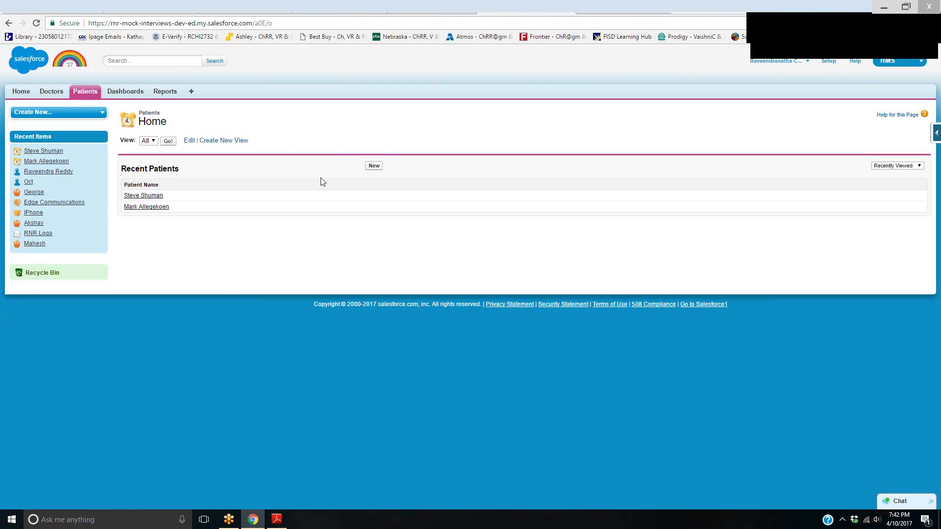
left_click(148, 196)
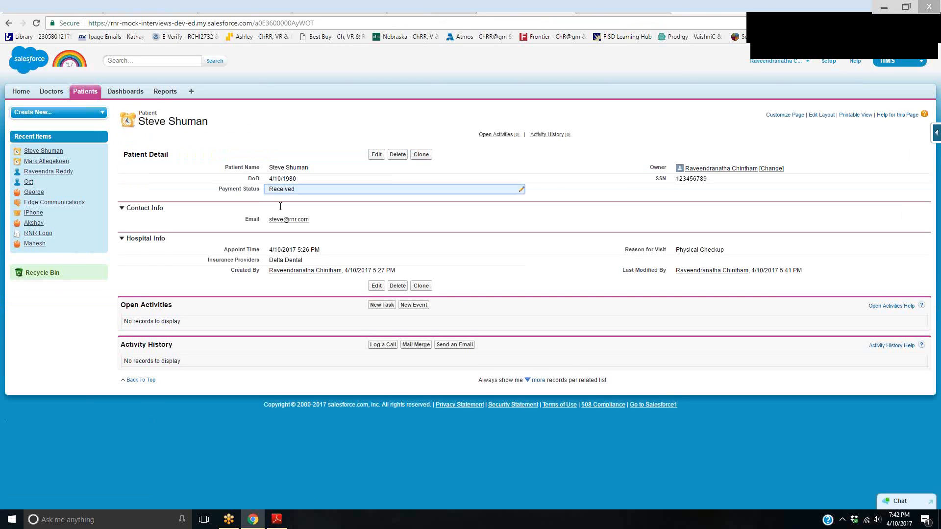
double_click(280, 206)
left_click(304, 191)
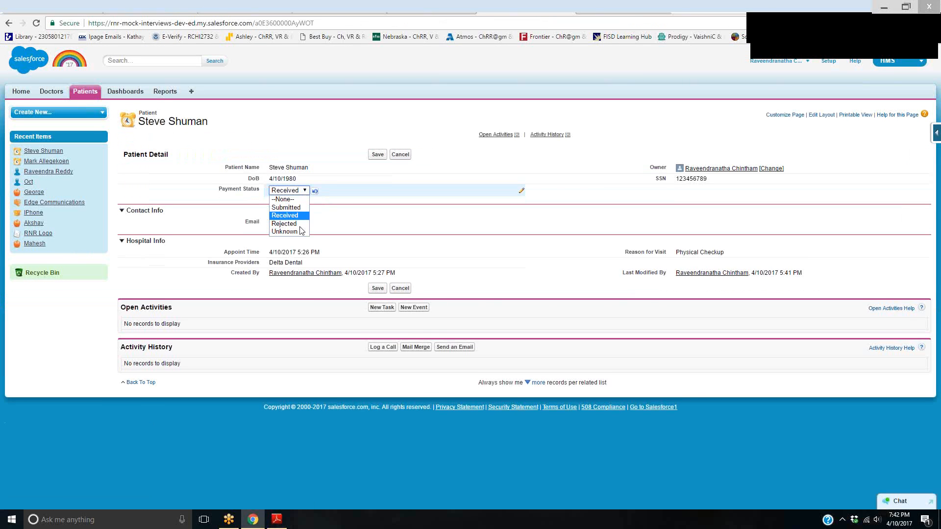
left_click(377, 116)
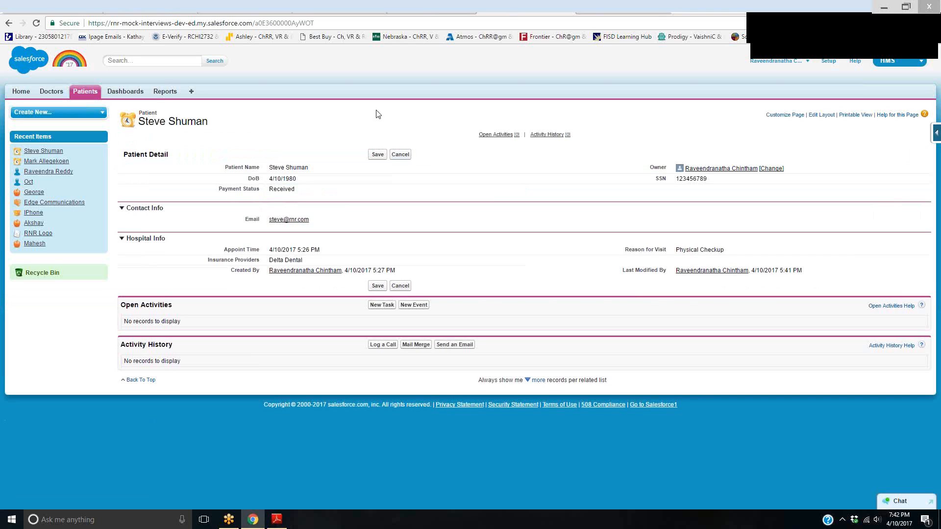
Clear all notifications in the Windows Action Center and return to the patient record
left_click(925, 519)
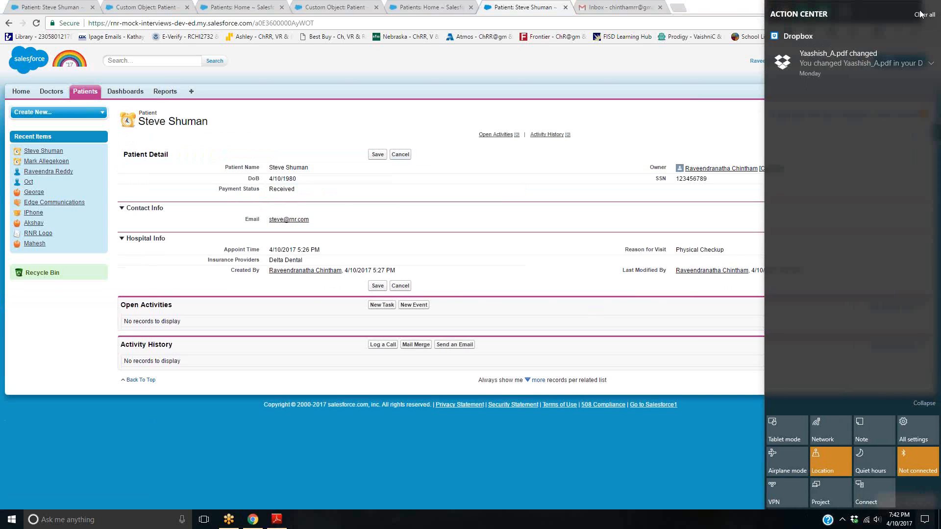
left_click(924, 15)
left_click(385, 125)
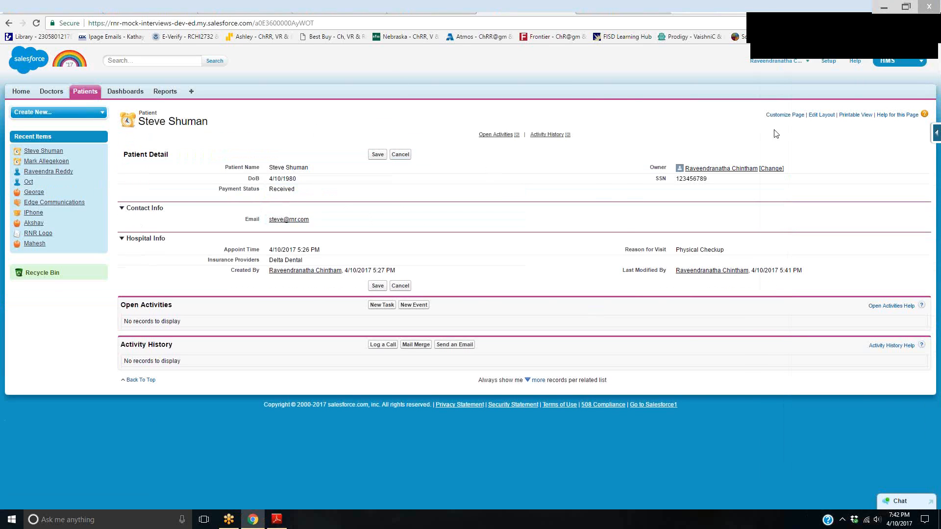
mouse_move(426, 108)
left_mouse_down()
mouse_move(388, 229)
mouse_move(373, 319)
left_mouse_up()
left_click_drag(446, 272, 473, 267)
mouse_move(412, 228)
left_mouse_down()
mouse_move(490, 228)
mouse_move(521, 247)
mouse_move(540, 210)
left_mouse_up()
mouse_move(498, 415)
left_mouse_down()
mouse_move(508, 365)
mouse_move(526, 416)
left_mouse_up()
mouse_move(499, 400)
left_mouse_down()
mouse_move(528, 397)
mouse_move(541, 428)
left_mouse_up()
mouse_move(520, 375)
left_mouse_down()
mouse_move(528, 399)
mouse_move(560, 385)
left_mouse_up()
mouse_move(569, 370)
left_mouse_down()
mouse_move(582, 389)
mouse_move(570, 397)
mouse_move(636, 376)
left_mouse_up()
mouse_move(633, 360)
left_mouse_down()
mouse_move(652, 354)
mouse_move(654, 395)
mouse_move(686, 354)
left_mouse_up()
left_click_drag(692, 320, 702, 375)
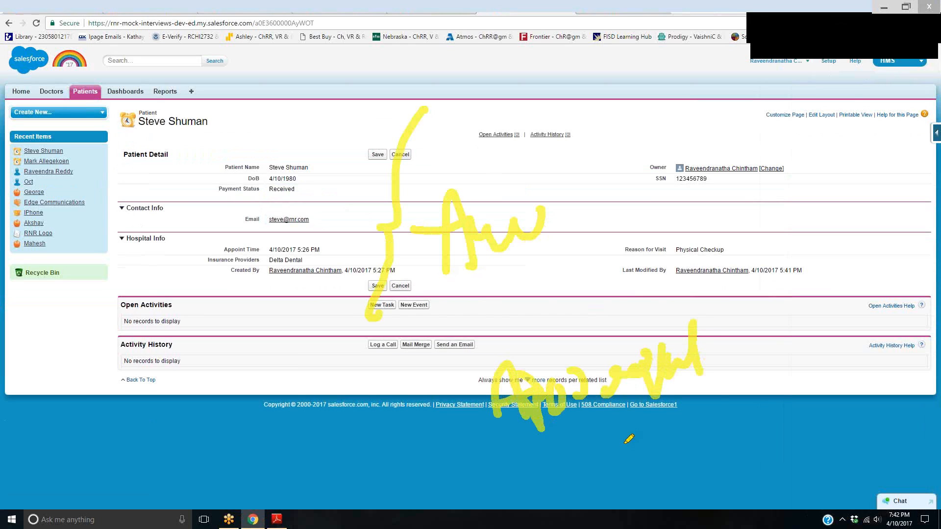
left_click_drag(620, 444, 718, 396)
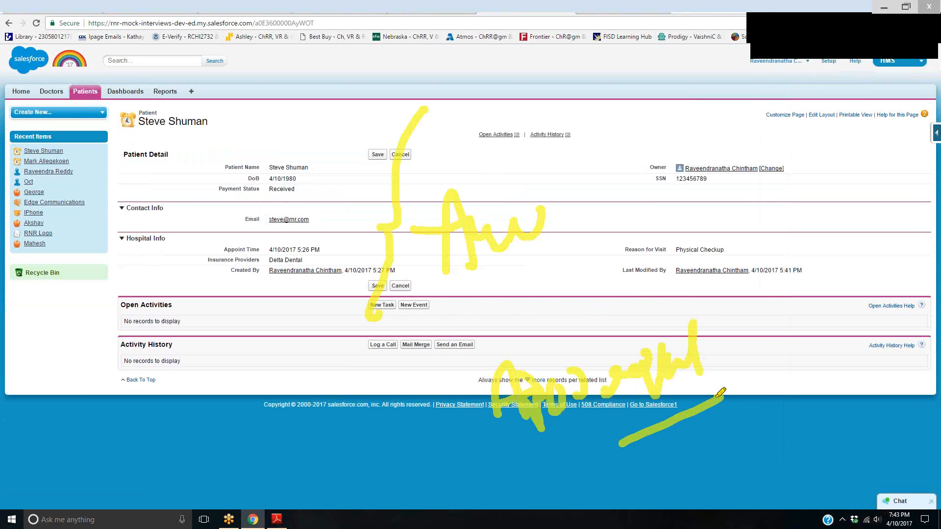
mouse_move(735, 320)
left_mouse_down()
mouse_move(711, 365)
mouse_move(758, 321)
left_mouse_up()
left_click_drag(742, 313, 745, 337)
left_click(881, 35)
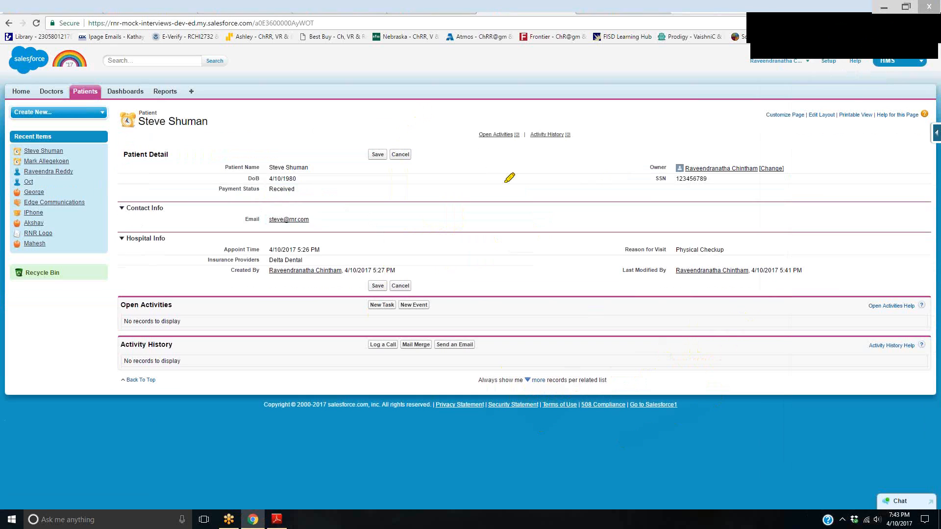
mouse_move(598, 143)
left_mouse_down()
mouse_move(607, 169)
mouse_move(651, 165)
left_mouse_up()
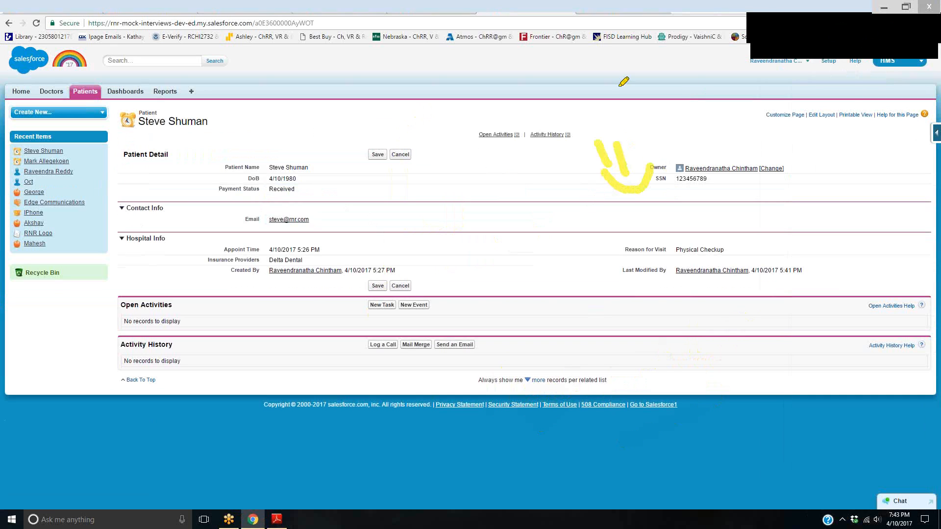
left_click_drag(610, 64, 617, 149)
left_click_drag(832, 60, 849, 153)
mouse_move(696, 87)
left_mouse_down()
mouse_move(718, 122)
mouse_move(728, 104)
left_mouse_up()
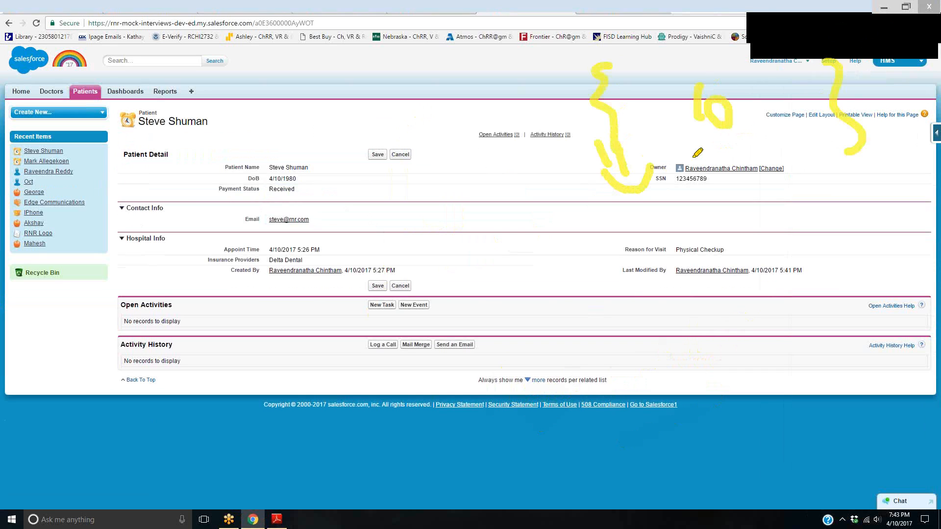
left_click_drag(678, 71, 637, 128)
left_click_drag(639, 92, 735, 168)
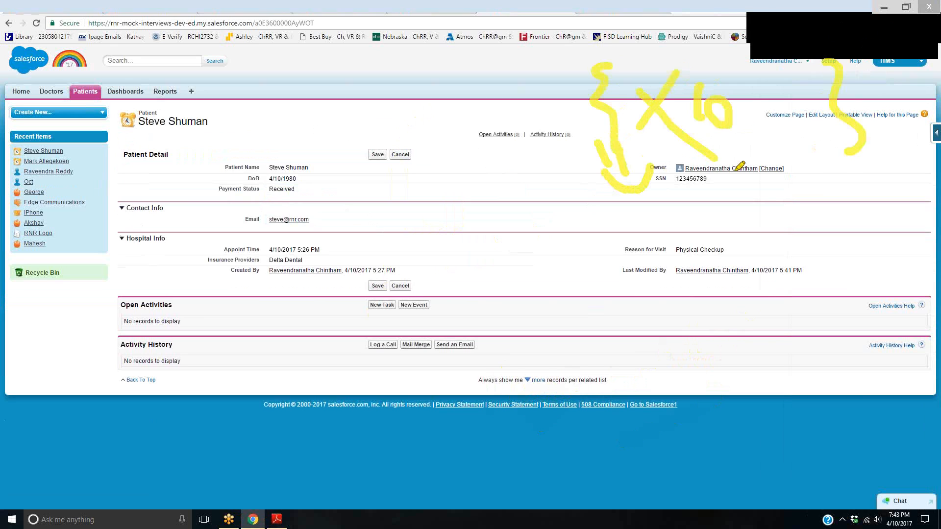
mouse_move(657, 150)
left_mouse_down()
mouse_move(764, 146)
mouse_move(651, 134)
mouse_move(664, 143)
left_mouse_up()
mouse_move(528, 187)
left_mouse_down()
mouse_move(522, 229)
mouse_move(540, 184)
mouse_move(592, 222)
mouse_move(559, 277)
mouse_move(610, 279)
mouse_move(606, 290)
left_mouse_up()
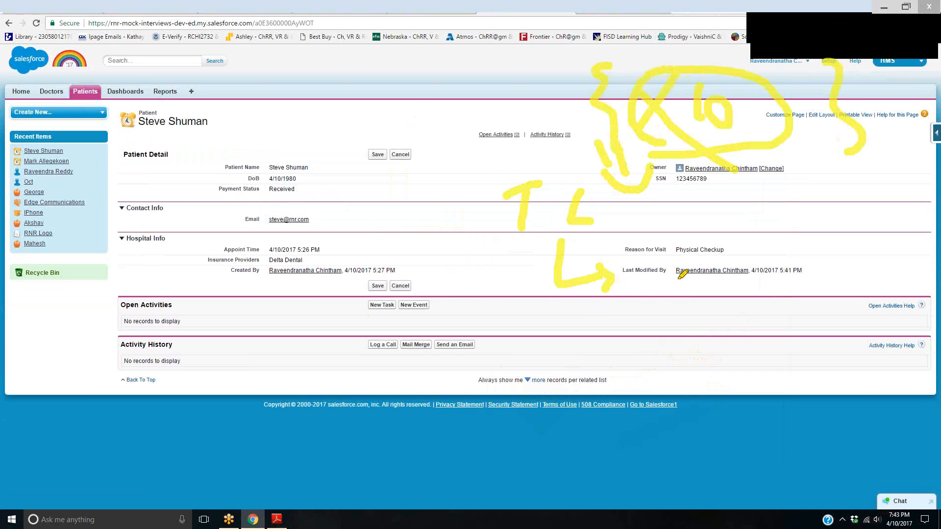
left_click_drag(628, 241, 649, 330)
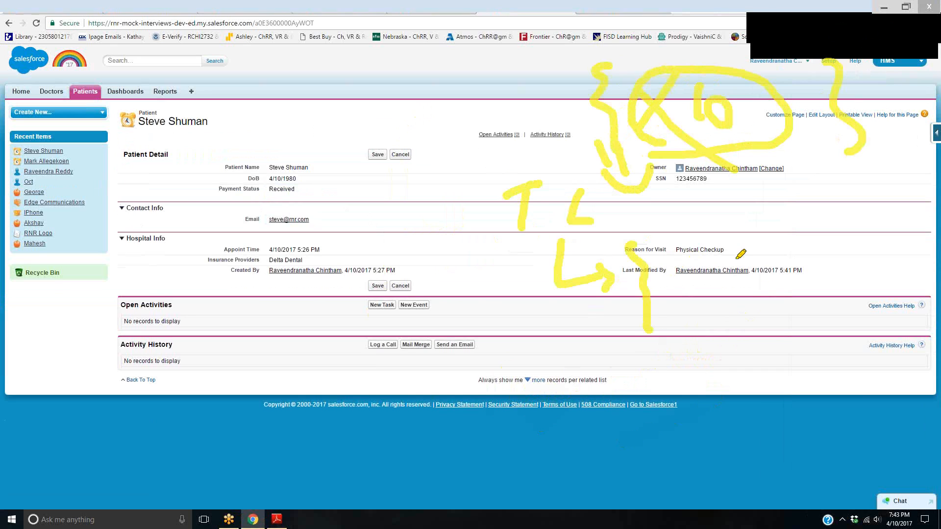
left_click_drag(735, 238, 753, 313)
mouse_move(673, 195)
left_mouse_down()
mouse_move(687, 241)
mouse_move(696, 230)
left_mouse_up()
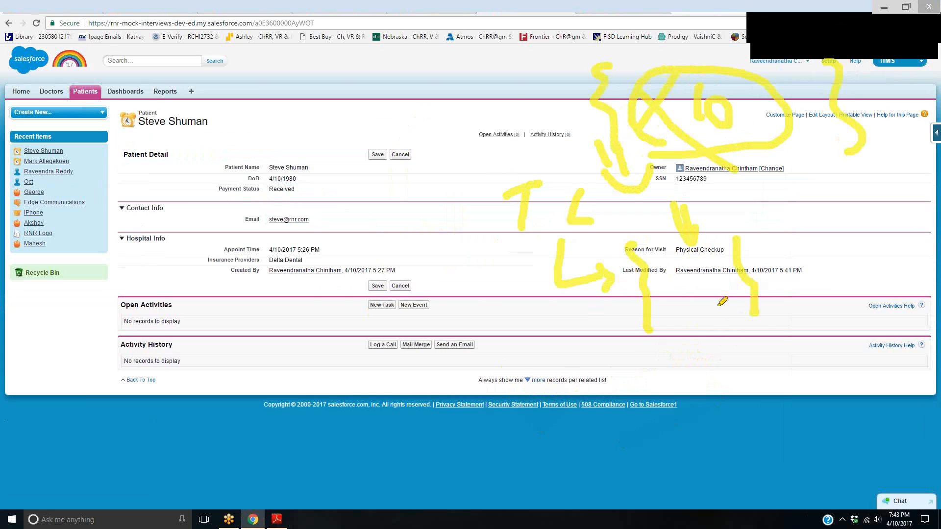
mouse_move(780, 247)
left_mouse_down()
mouse_move(791, 272)
mouse_move(800, 245)
mouse_move(827, 285)
left_mouse_up()
left_click(803, 244)
left_click_drag(750, 243, 772, 301)
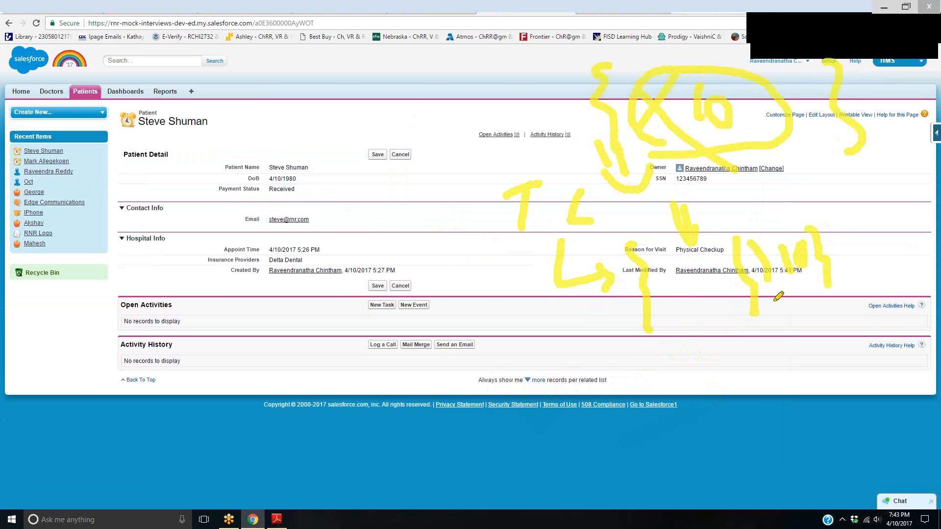
left_click_drag(772, 230, 806, 211)
left_click_drag(794, 185, 847, 172)
mouse_move(833, 195)
left_mouse_down()
mouse_move(858, 178)
mouse_move(896, 185)
left_mouse_up()
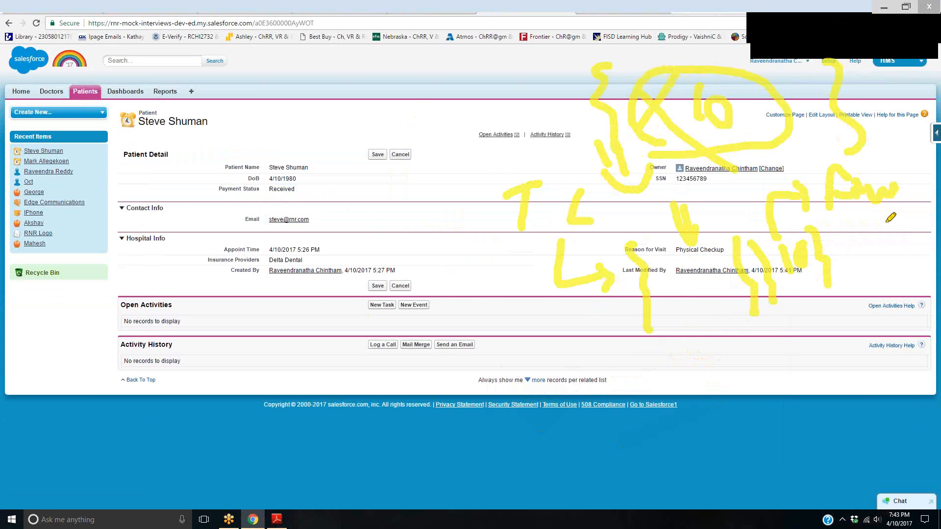
mouse_move(278, 231)
left_mouse_down()
mouse_move(287, 255)
mouse_move(310, 252)
left_mouse_up()
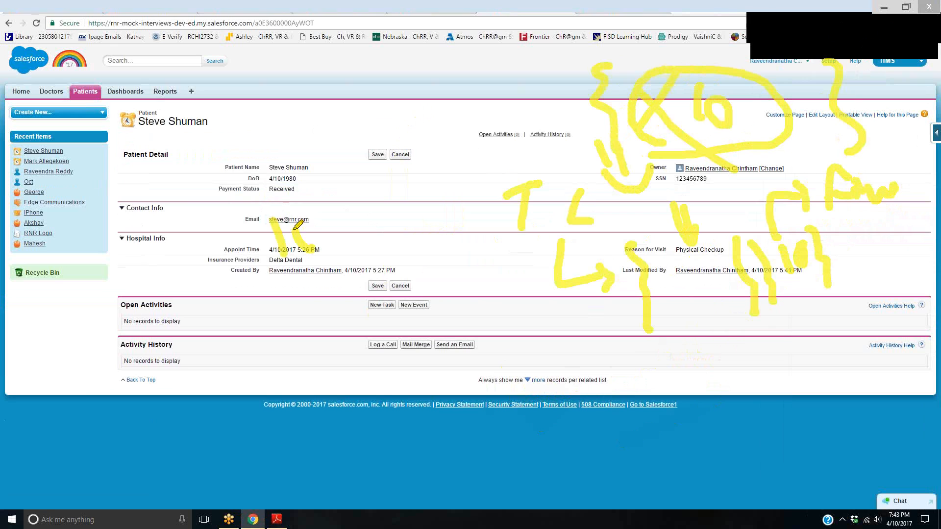
left_click_drag(338, 185, 373, 250)
left_click_drag(237, 211, 264, 307)
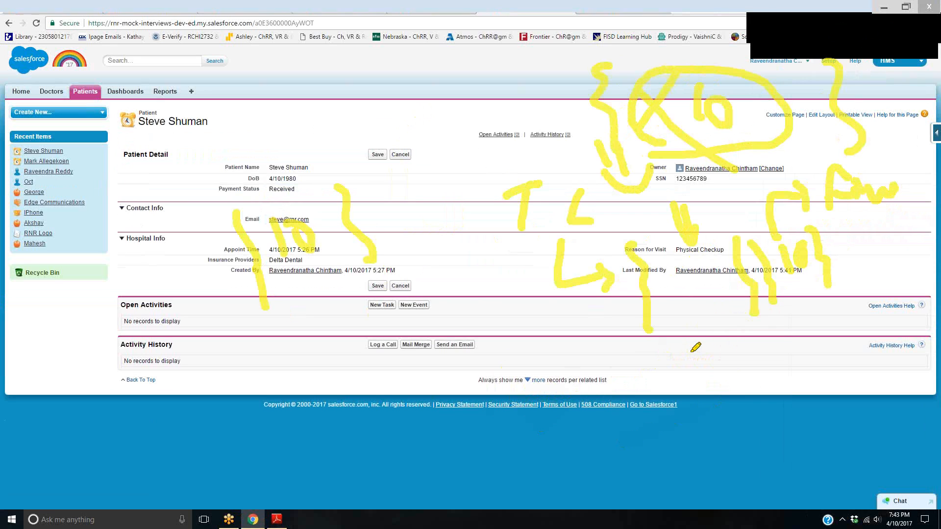
left_click(500, 239)
left_click_drag(499, 239, 582, 234)
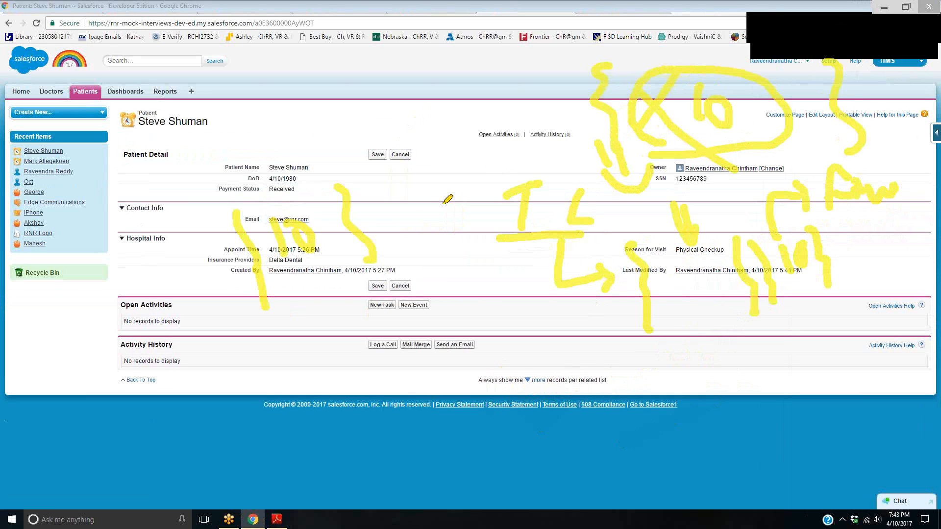
left_click_drag(433, 199, 437, 310)
left_click_drag(462, 174, 481, 262)
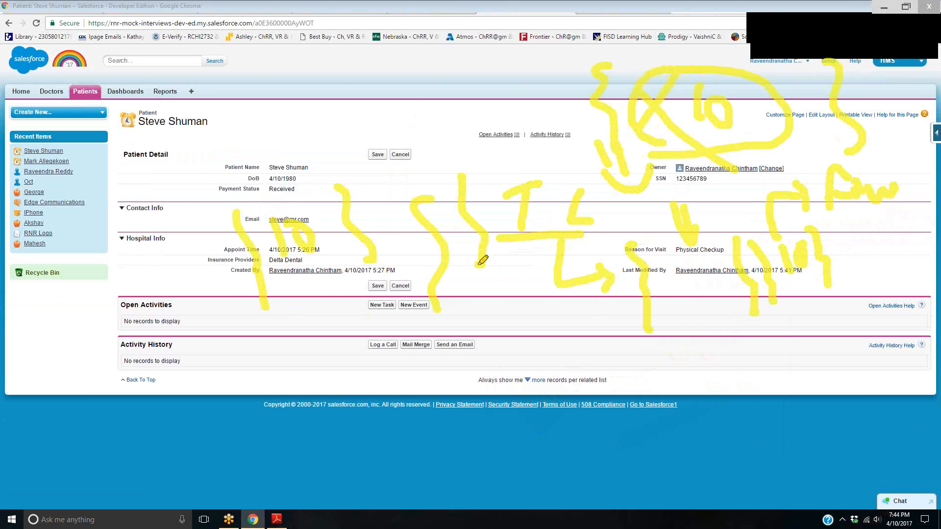
mouse_move(472, 242)
left_mouse_down()
mouse_move(496, 331)
mouse_move(711, 338)
mouse_move(735, 285)
mouse_move(749, 294)
left_mouse_up()
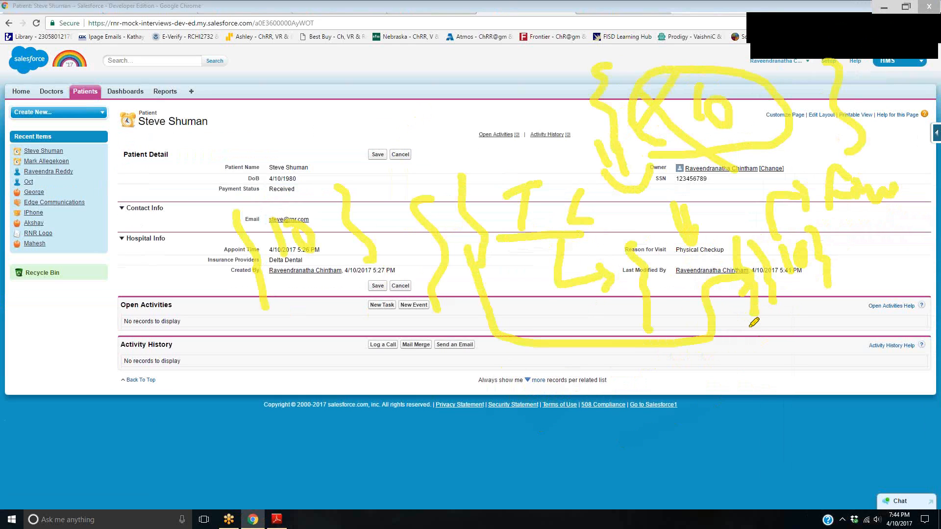
mouse_move(753, 424)
left_mouse_down()
mouse_move(750, 331)
mouse_move(767, 318)
mouse_move(773, 432)
left_mouse_up()
left_click_drag(766, 343, 806, 337)
left_click_drag(784, 361, 821, 371)
left_click_drag(789, 403, 811, 405)
left_click_drag(784, 421, 808, 420)
mouse_move(775, 374)
left_mouse_down()
mouse_move(802, 374)
mouse_move(803, 390)
left_mouse_up()
left_click_drag(782, 398, 801, 397)
left_click_drag(813, 273, 798, 310)
left_click_drag(794, 231, 851, 208)
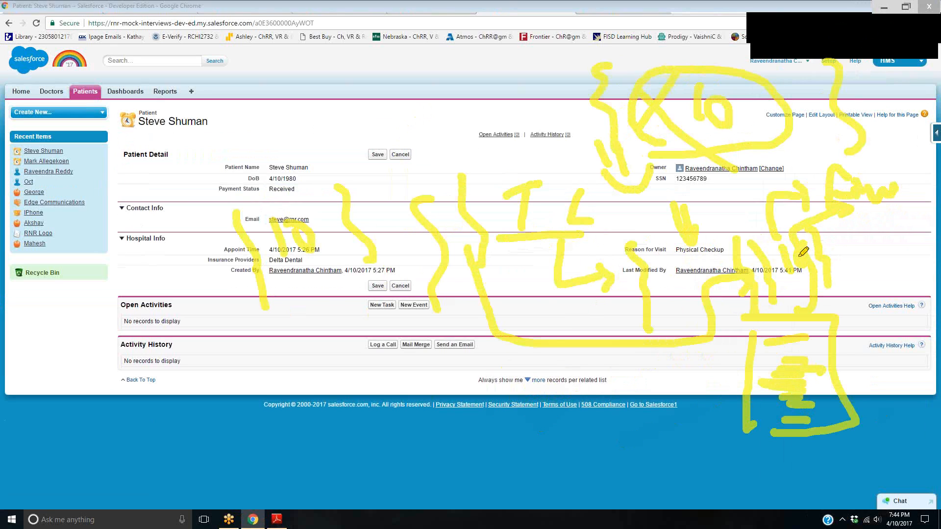
left_click_drag(837, 272, 829, 226)
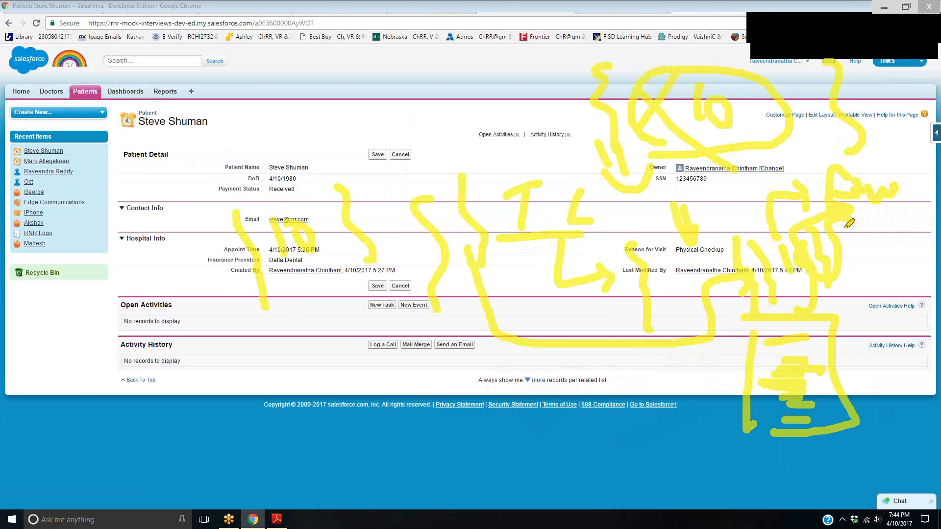
left_click_drag(288, 89, 343, 89)
mouse_move(290, 118)
left_mouse_down()
mouse_move(356, 121)
mouse_move(353, 141)
mouse_move(372, 155)
left_mouse_up()
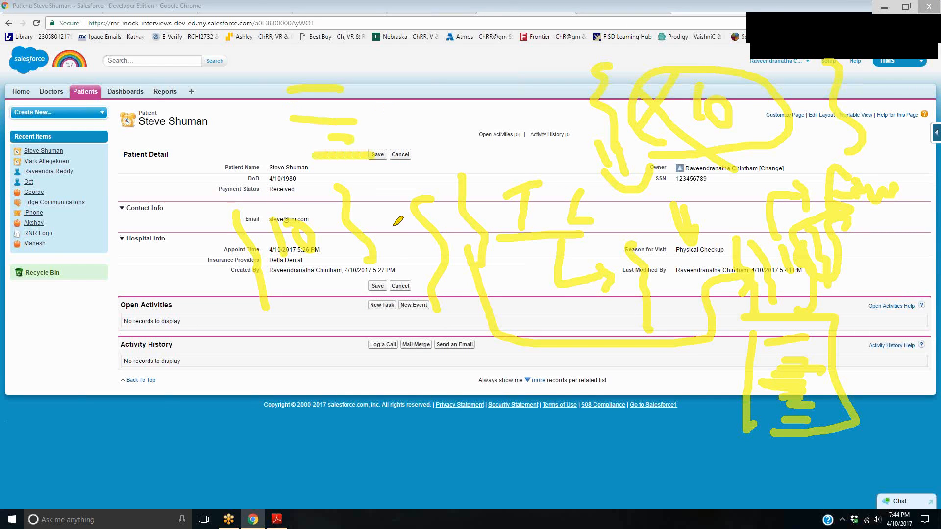
mouse_move(489, 71)
left_mouse_down()
mouse_move(490, 111)
mouse_move(520, 68)
left_mouse_up()
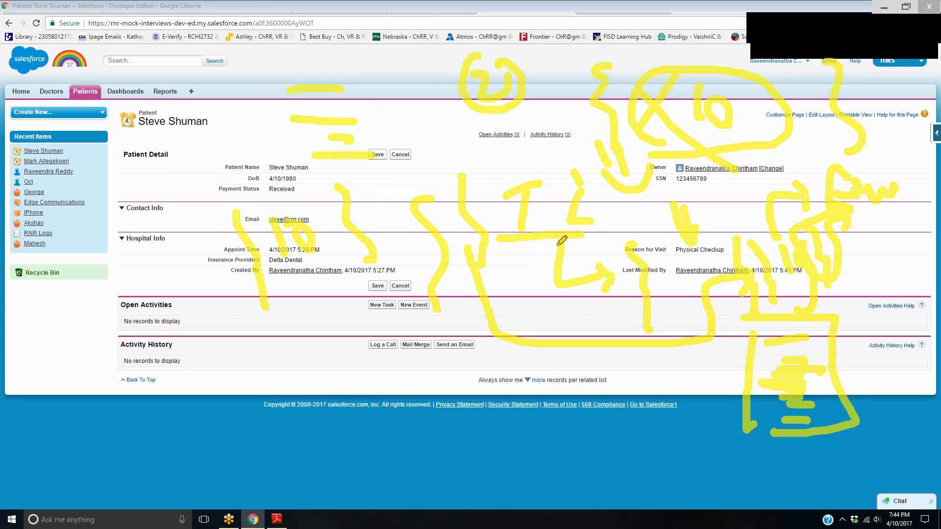
left_click_drag(577, 178, 584, 161)
mouse_move(769, 235)
left_mouse_down()
mouse_move(719, 274)
mouse_move(779, 231)
left_mouse_up()
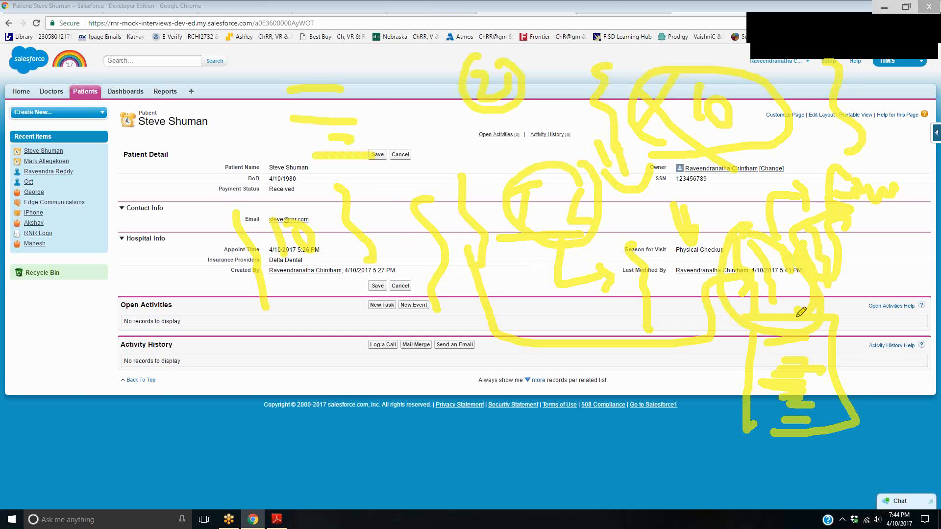
left_click_drag(850, 355, 895, 243)
left_click_drag(880, 236, 868, 245)
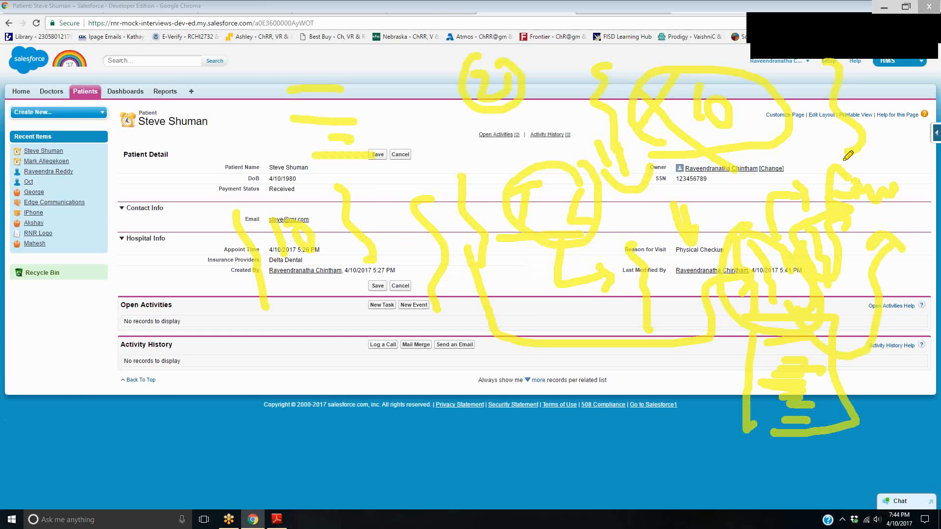
left_click_drag(844, 160, 870, 230)
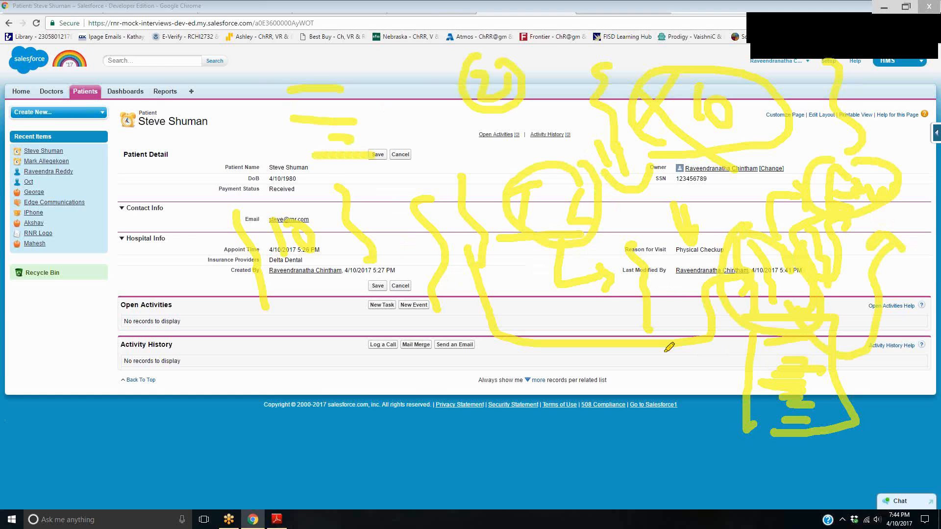
left_click(876, 33)
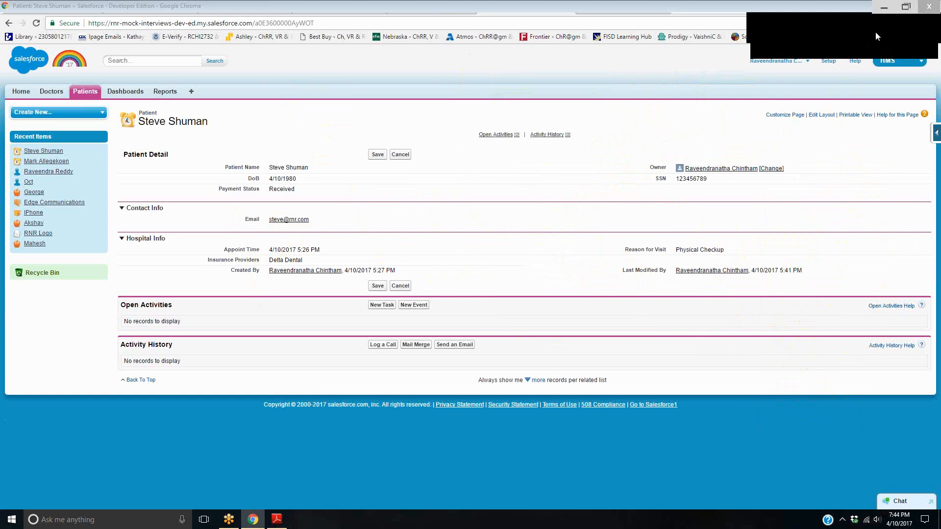
left_click(787, 38)
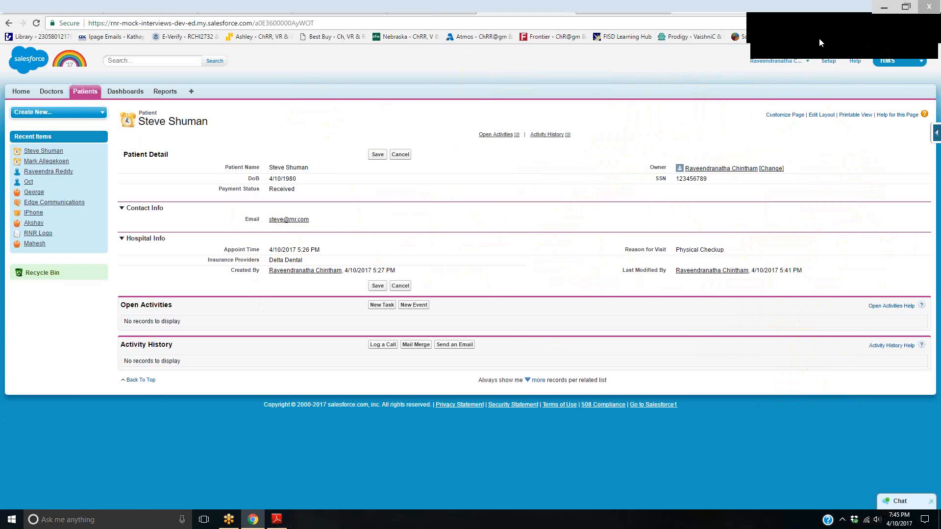
mouse_move(436, 214)
left_mouse_down()
mouse_move(435, 263)
mouse_move(435, 219)
mouse_move(461, 253)
mouse_move(553, 233)
mouse_move(680, 234)
mouse_move(695, 240)
mouse_move(692, 252)
left_mouse_up()
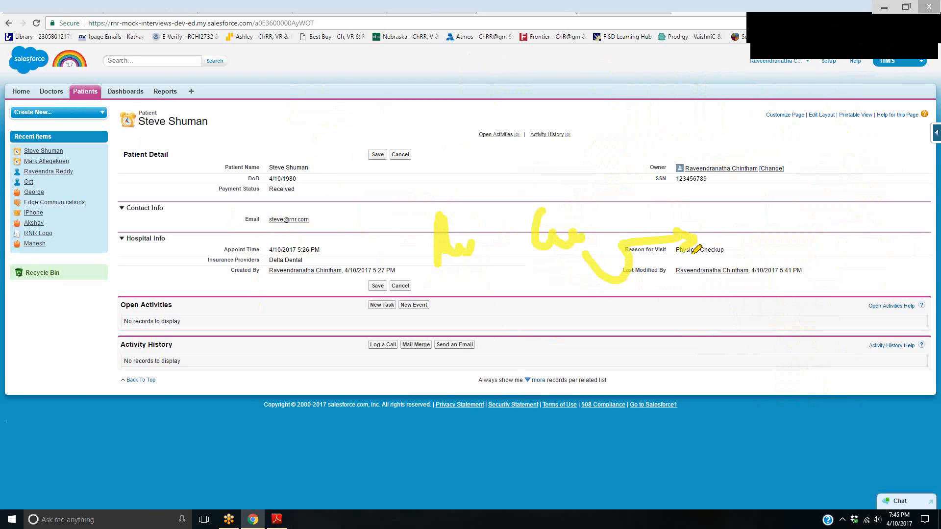
mouse_move(698, 205)
left_mouse_down()
mouse_move(696, 234)
mouse_move(715, 239)
mouse_move(733, 230)
mouse_move(771, 259)
left_mouse_up()
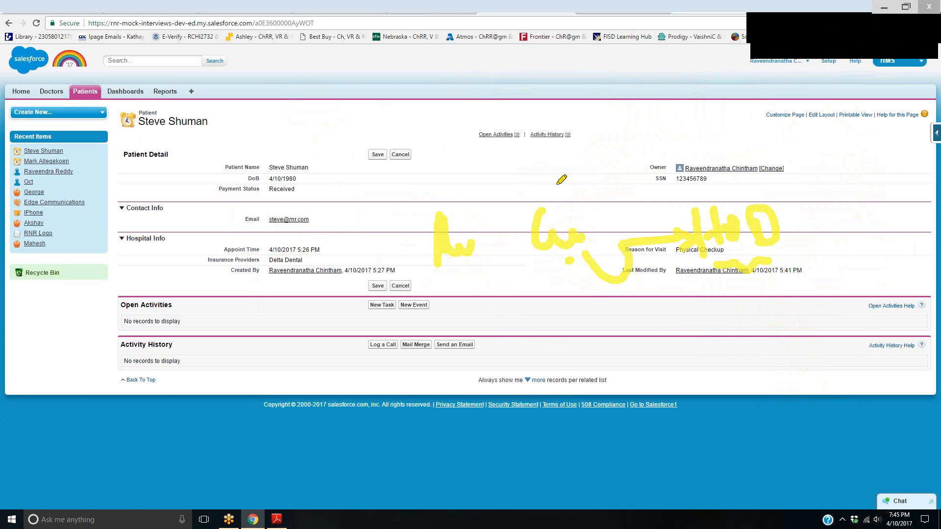
left_click_drag(561, 179, 567, 261)
mouse_move(570, 202)
left_mouse_down()
mouse_move(609, 182)
mouse_move(627, 196)
left_mouse_up()
mouse_move(538, 158)
left_mouse_down()
mouse_move(569, 180)
mouse_move(594, 137)
mouse_move(604, 142)
left_mouse_up()
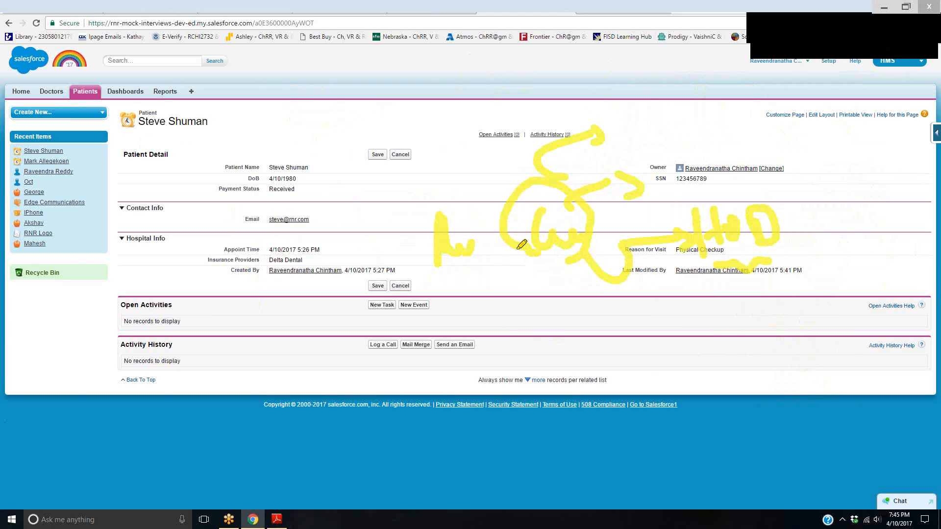
mouse_move(733, 177)
left_mouse_down()
mouse_move(737, 278)
mouse_move(754, 188)
left_mouse_up()
mouse_move(566, 264)
left_mouse_down()
mouse_move(552, 269)
mouse_move(546, 298)
mouse_move(603, 365)
mouse_move(671, 363)
left_mouse_up()
left_click_drag(633, 286, 733, 289)
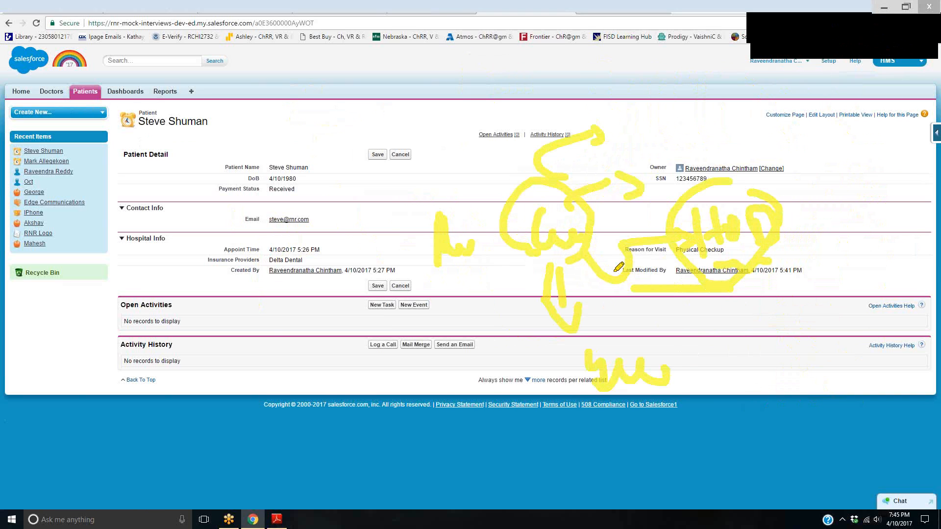
left_click_drag(270, 247, 273, 423)
mouse_move(354, 220)
left_mouse_down()
mouse_move(387, 373)
mouse_move(370, 416)
left_mouse_up()
mouse_move(345, 411)
left_mouse_down()
mouse_move(459, 466)
mouse_move(568, 378)
left_mouse_up()
mouse_move(552, 359)
left_mouse_down()
mouse_move(571, 371)
mouse_move(554, 391)
left_mouse_up()
mouse_move(580, 361)
left_mouse_down()
mouse_move(582, 387)
mouse_move(588, 380)
left_mouse_up()
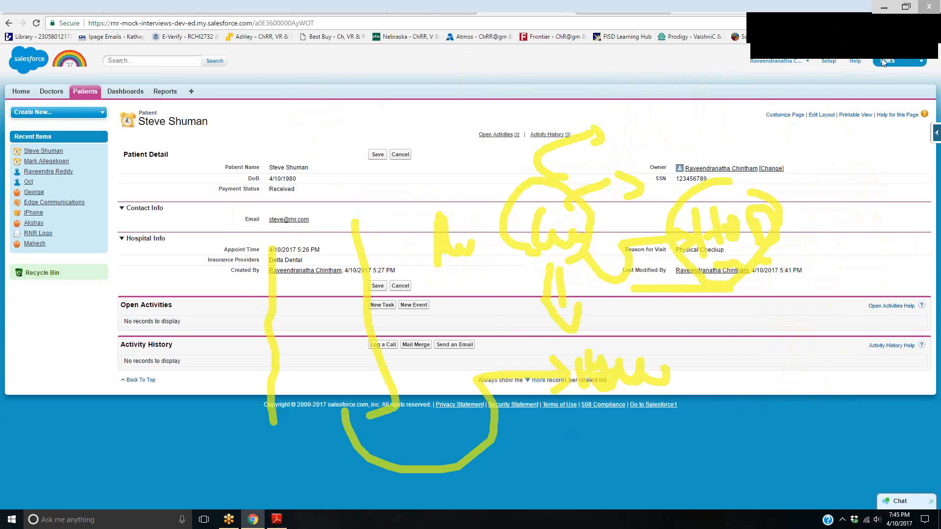
left_click(876, 32)
left_click(877, 33)
left_click(877, 32)
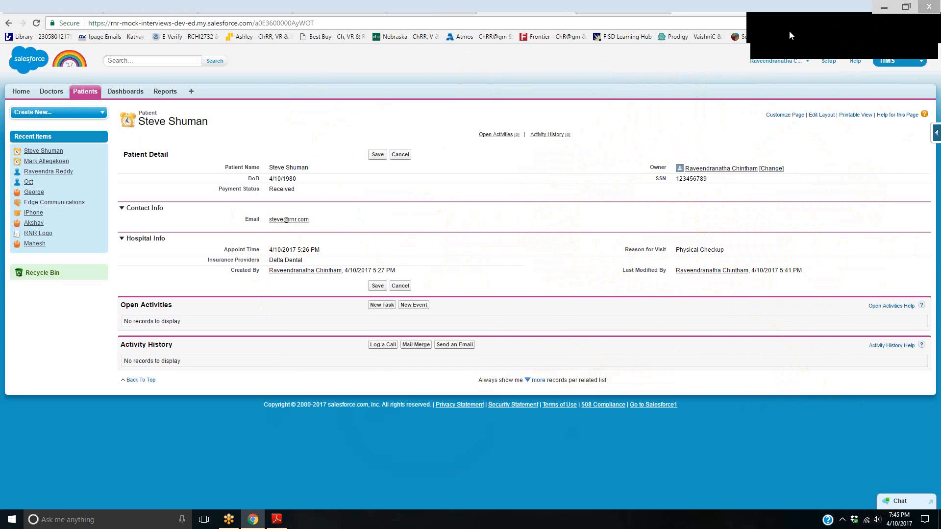
Switch to the Notebook PDF in Adobe Reader and go to the approval process flowchart on page 39
left_click(277, 520)
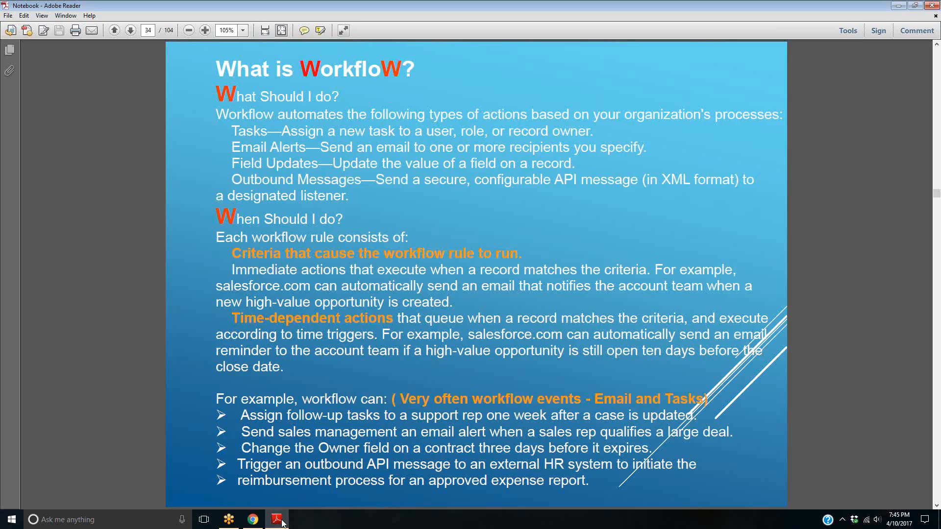
scroll(476, 369, "down", 2)
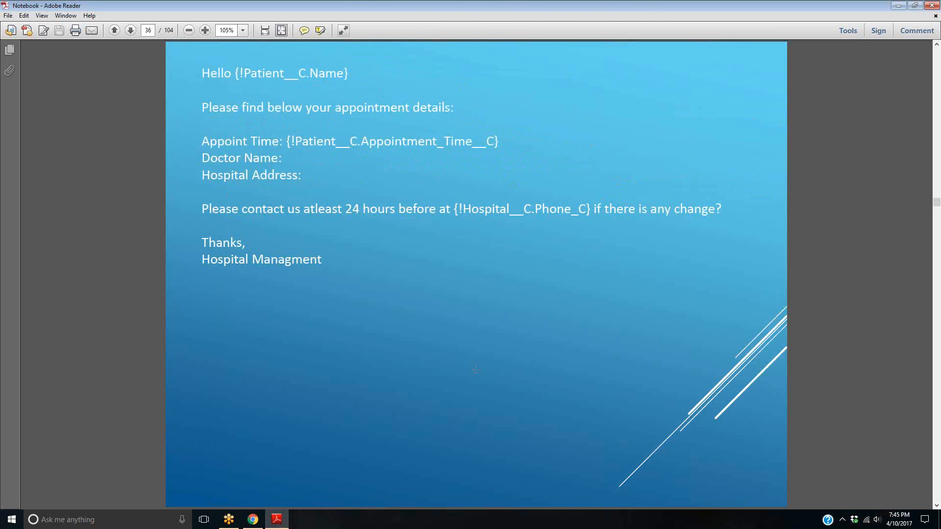
scroll(478, 374, "down", 1)
scroll(477, 374, "down", 1)
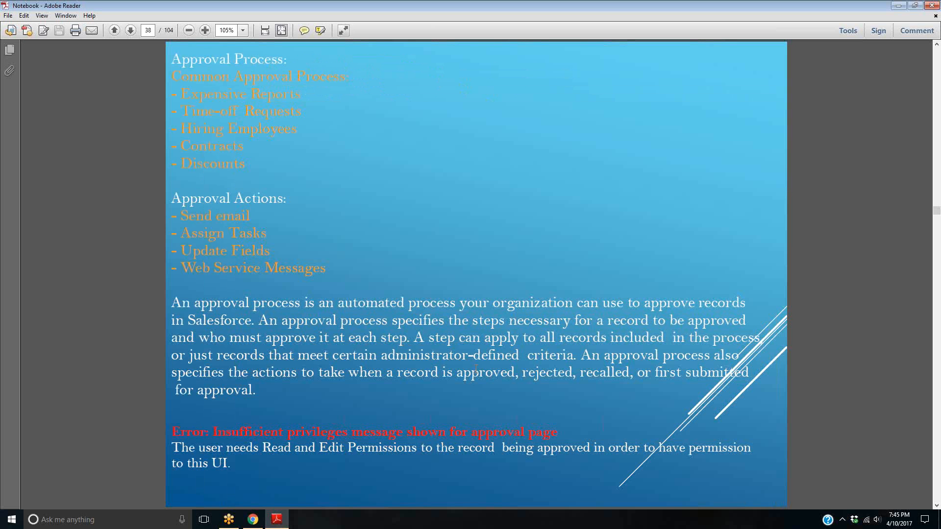
scroll(476, 369, "down", 1)
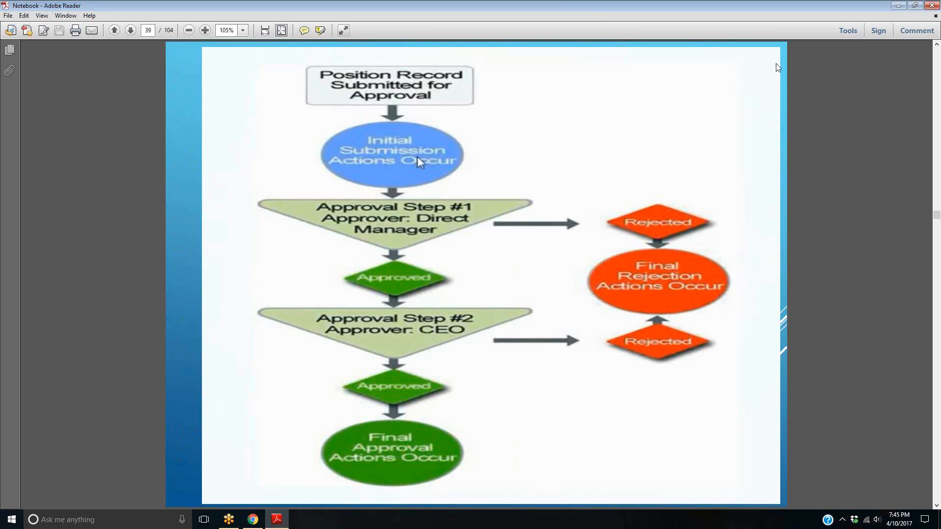
left_click(832, 33)
left_click_drag(403, 97, 396, 143)
mouse_move(395, 224)
left_mouse_down()
mouse_move(383, 231)
mouse_move(398, 213)
mouse_move(457, 242)
left_mouse_up()
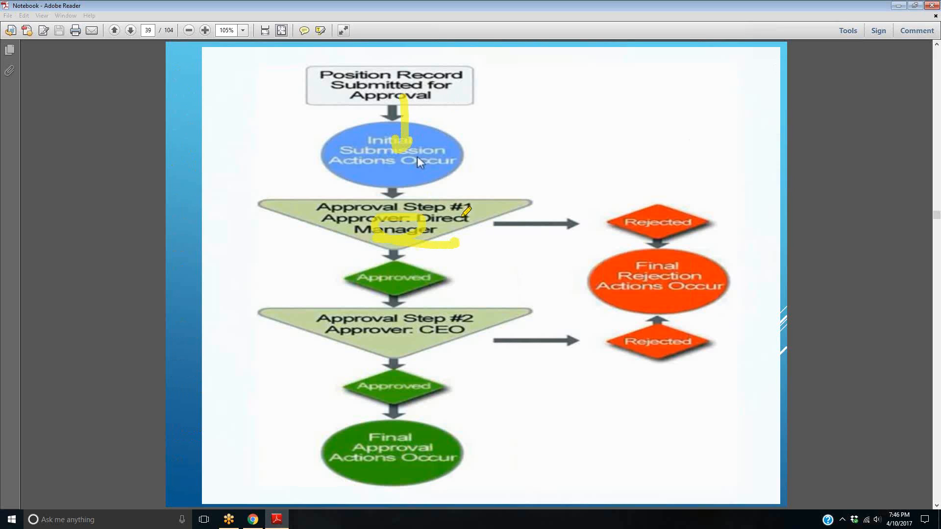
mouse_move(662, 256)
left_mouse_down()
mouse_move(614, 277)
mouse_move(637, 280)
left_mouse_up()
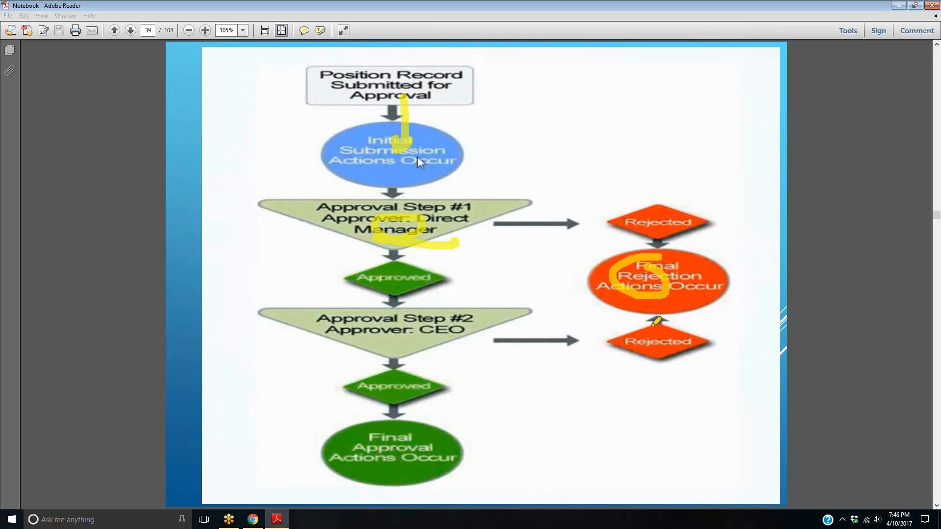
left_click(395, 292)
mouse_move(395, 294)
left_mouse_down()
mouse_move(395, 321)
mouse_move(416, 336)
left_mouse_up()
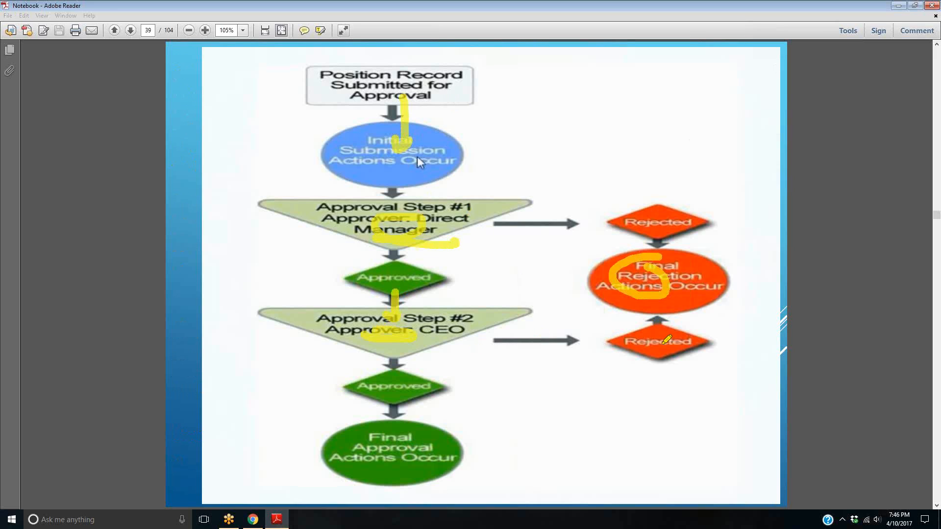
left_click_drag(684, 280, 671, 275)
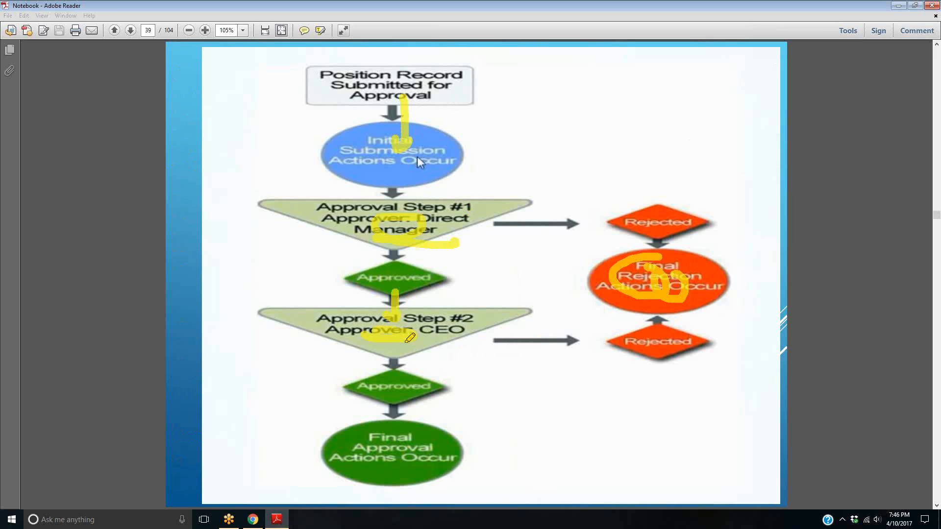
mouse_move(345, 451)
left_mouse_down()
mouse_move(431, 444)
mouse_move(431, 434)
left_mouse_up()
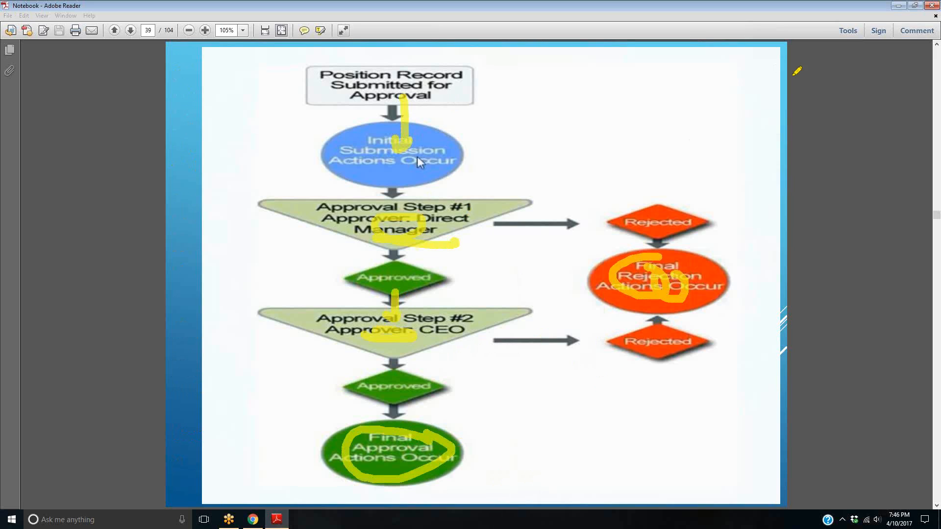
left_click(879, 33)
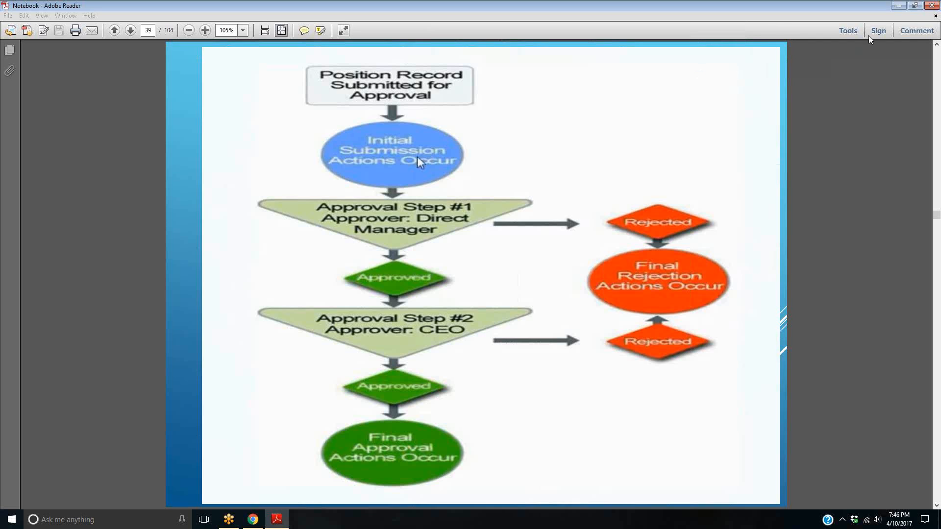
Switch back to Salesforce in Chrome and start a new custom field of type Picklist on the Patient object
left_click(251, 522)
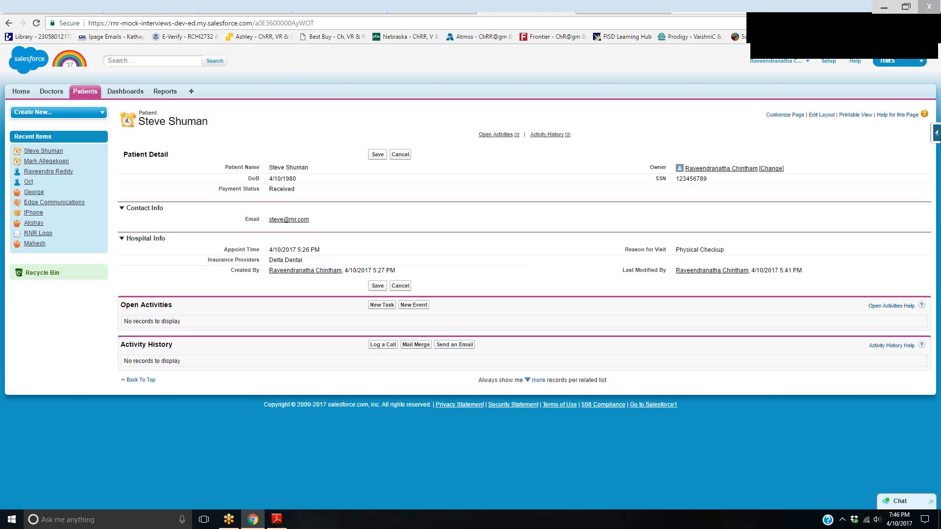
left_click(936, 132)
left_click(865, 153)
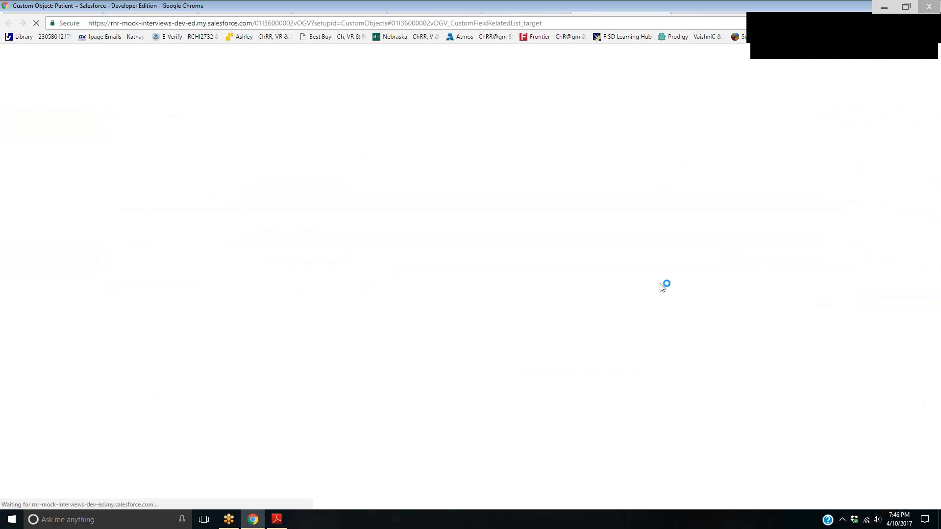
left_click(374, 53)
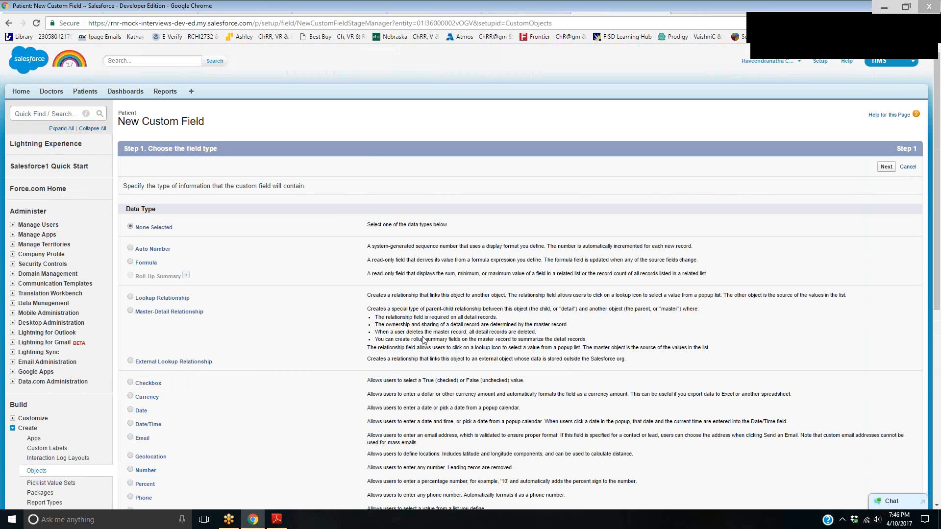
scroll(178, 441, "down", 5)
left_click(131, 265)
left_click(885, 386)
Label the new picklist field Health Condition, with Health_Condition as its field name
left_click(321, 186)
type("H")
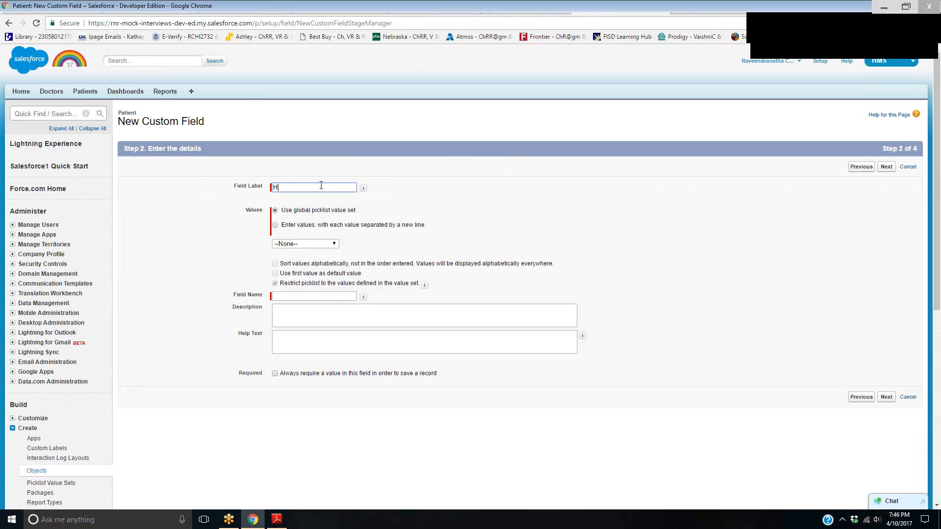
type("ealth Condition")
key("Tab")
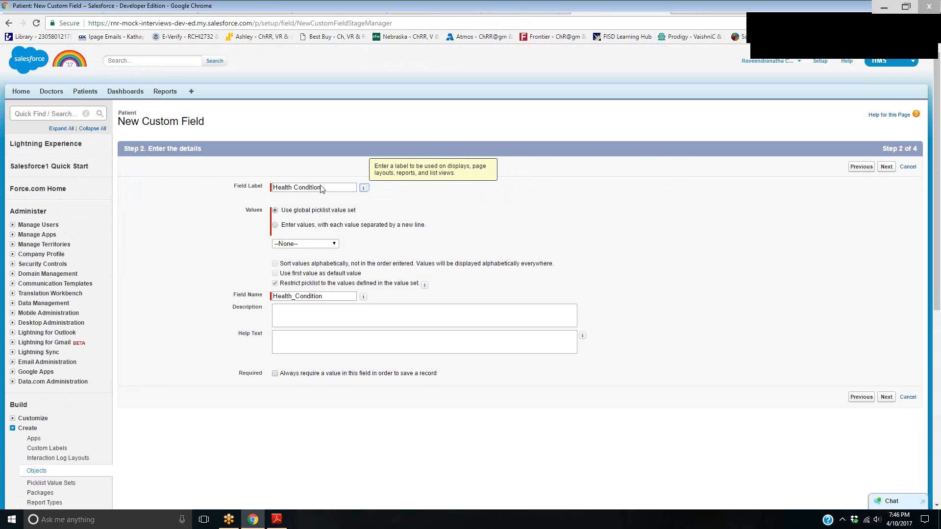
Define the picklist with its own entered values Critical, Stable and Unknown, each on a separate line
left_click(288, 225)
left_click(289, 264)
type("Critical ")
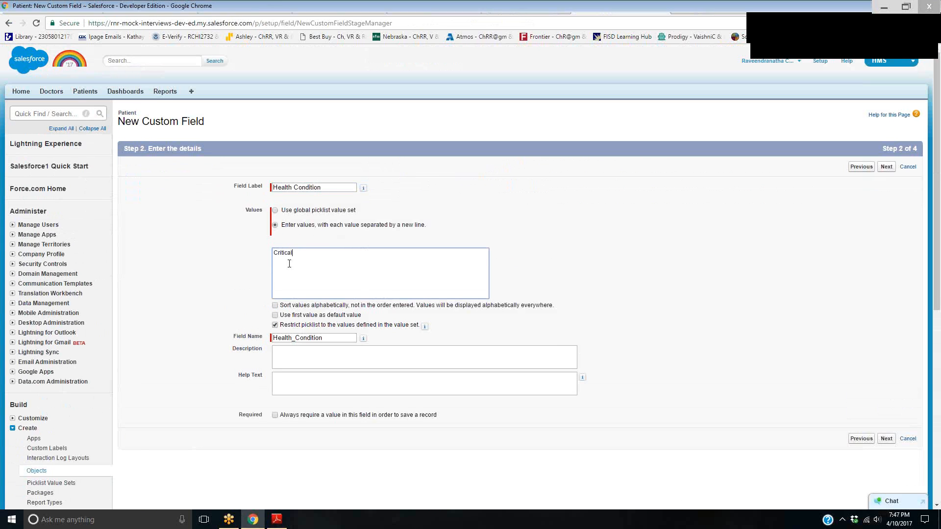
type("Stable")
key("Return")
type("Unknown")
Keep the default field-level security and all four page layouts, and save the Health Condition field
left_click(887, 439)
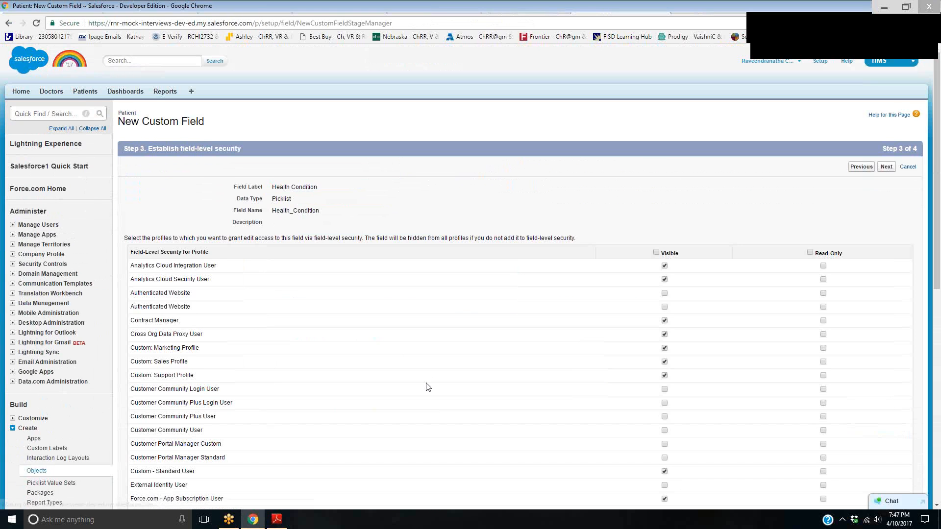
left_click(886, 166)
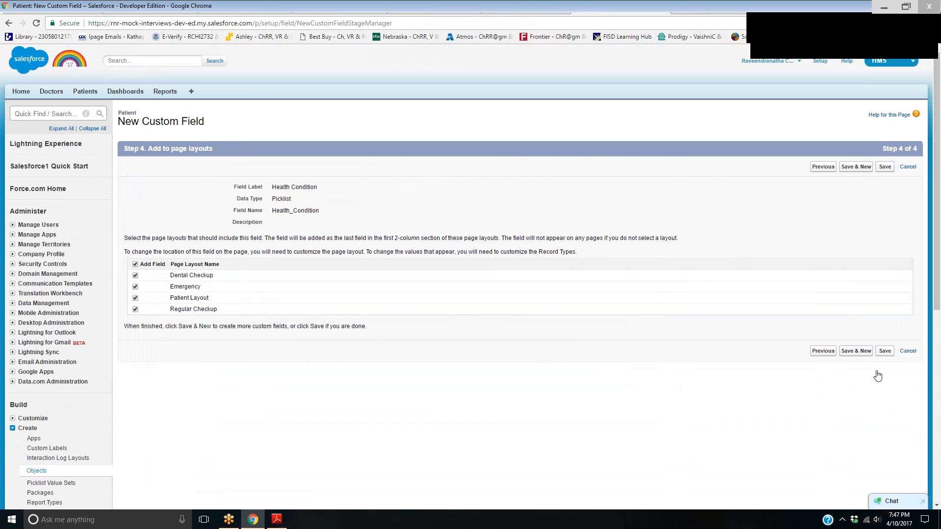
left_click(885, 350)
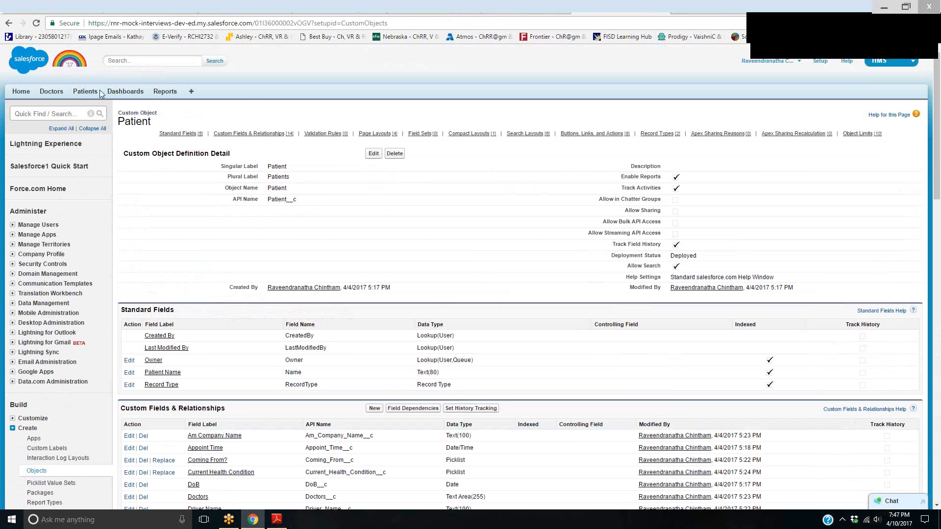
Check the Health Condition picklist on a new patient form by selecting Critical, and leave the form without saving
left_click(85, 93)
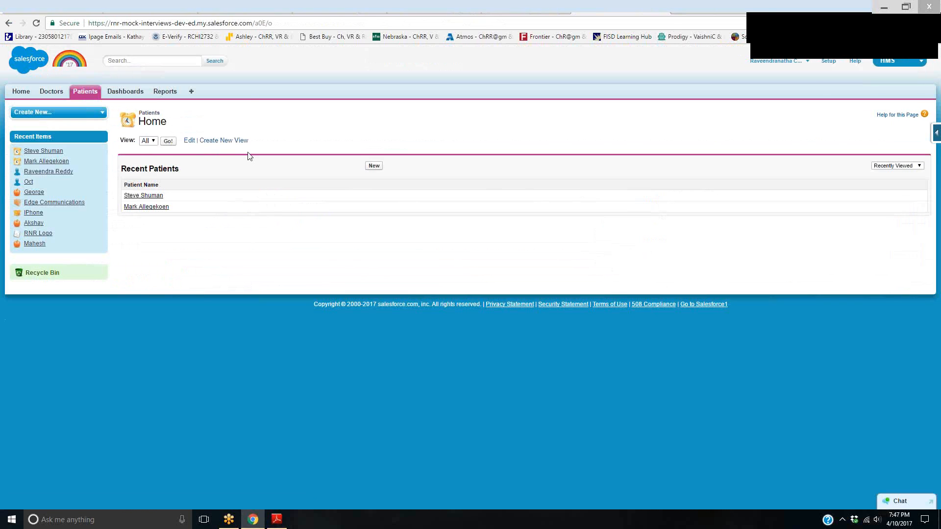
left_click(374, 167)
left_click(304, 180)
left_click(363, 202)
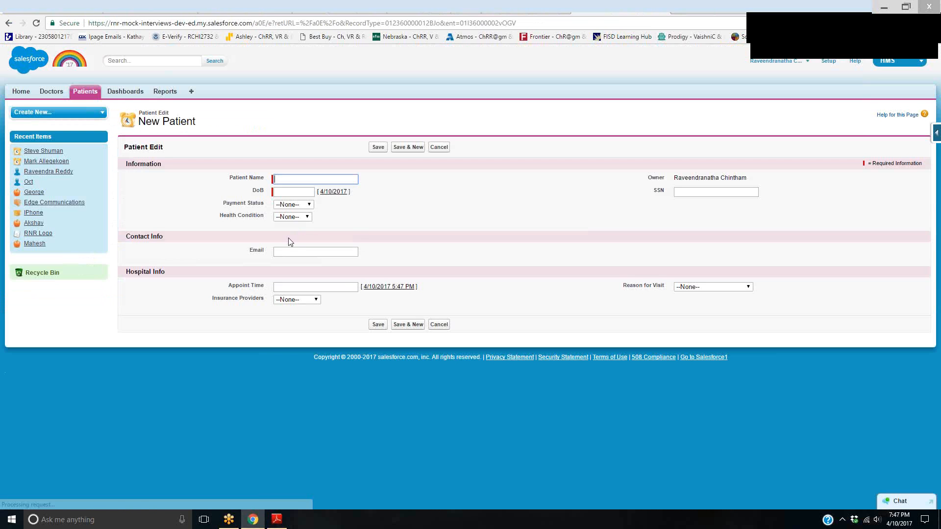
left_click(301, 217)
left_click(287, 233)
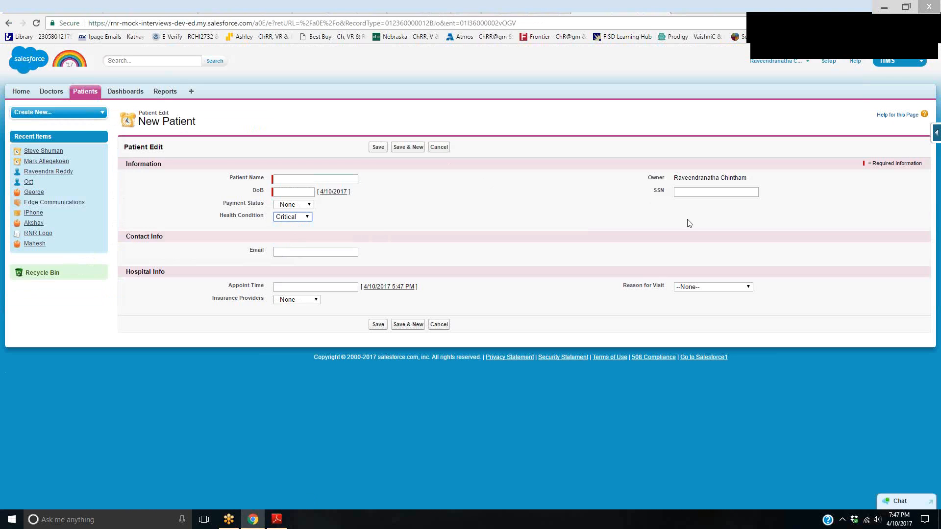
left_click(84, 93)
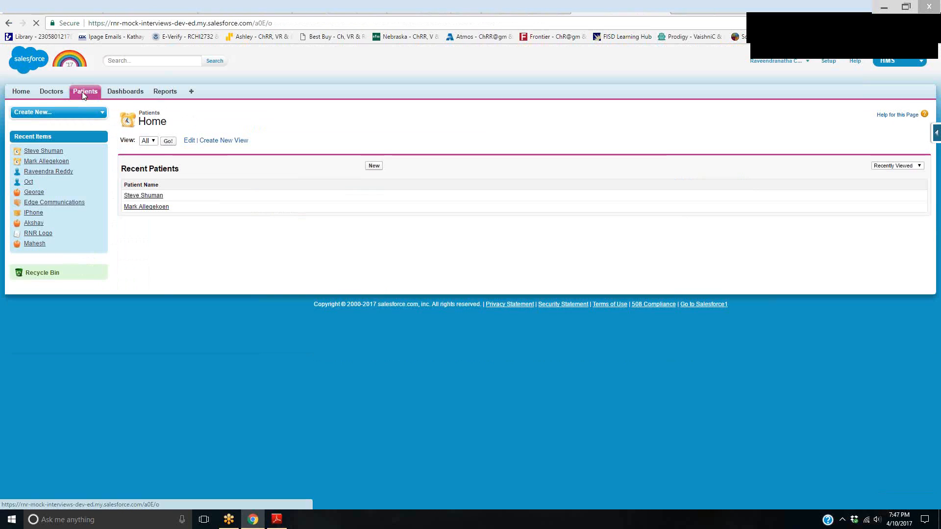
Find Approval Processes in Setup by searching for Approval, and start a new Account approval process with the Jump Start Wizard
left_click(936, 133)
left_click(855, 150)
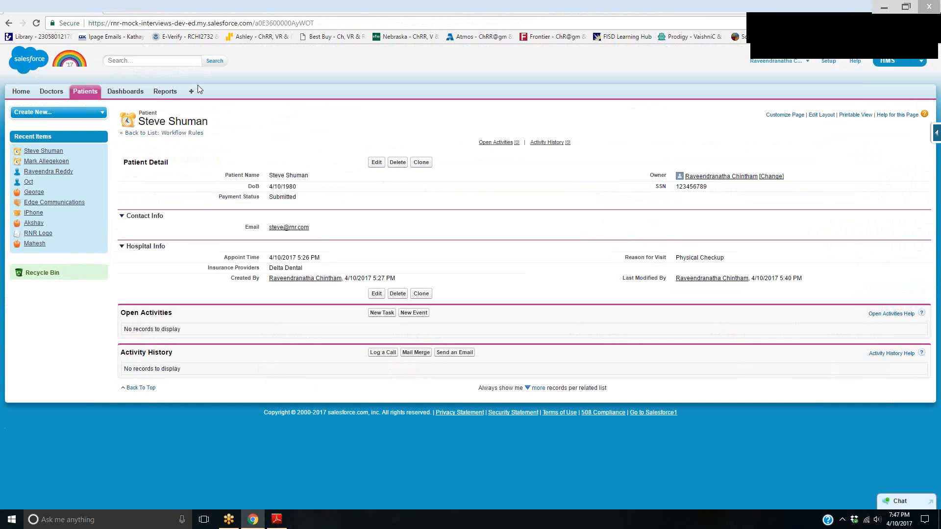
left_click(823, 61)
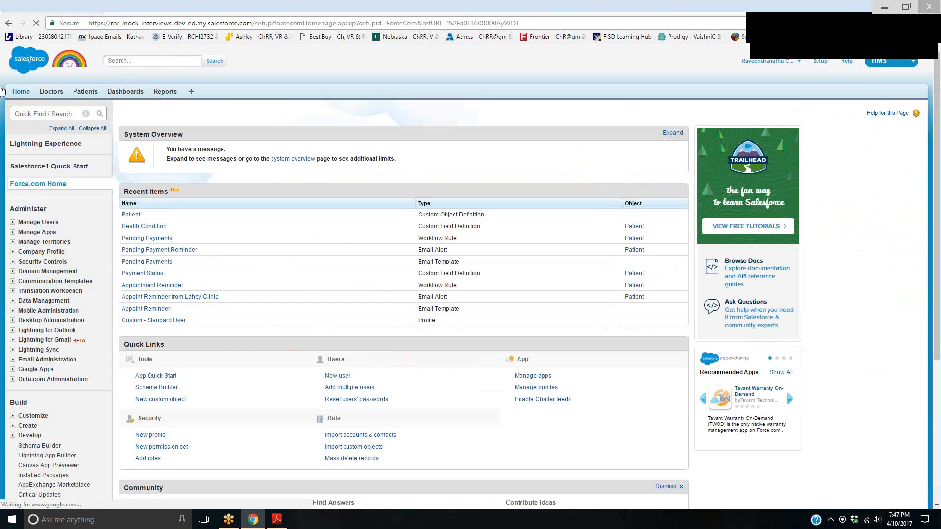
type("A")
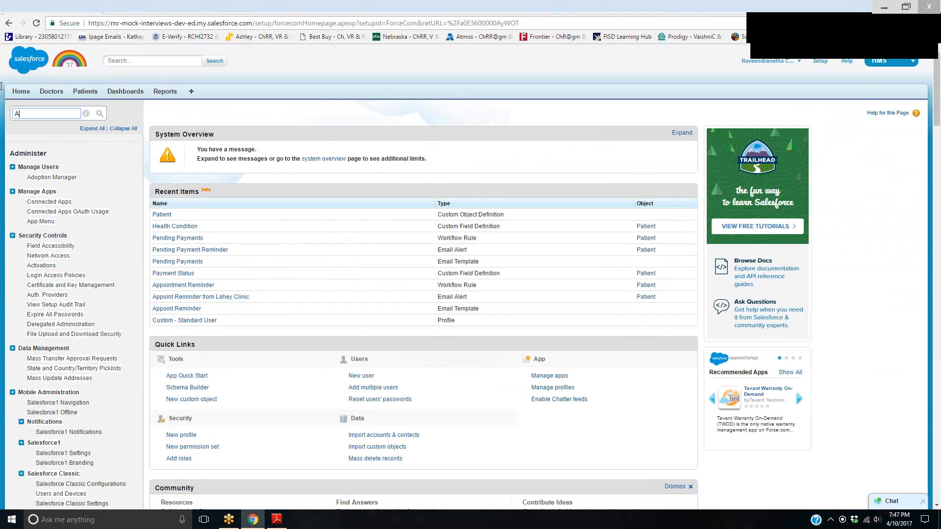
type("pproval")
left_click(62, 248)
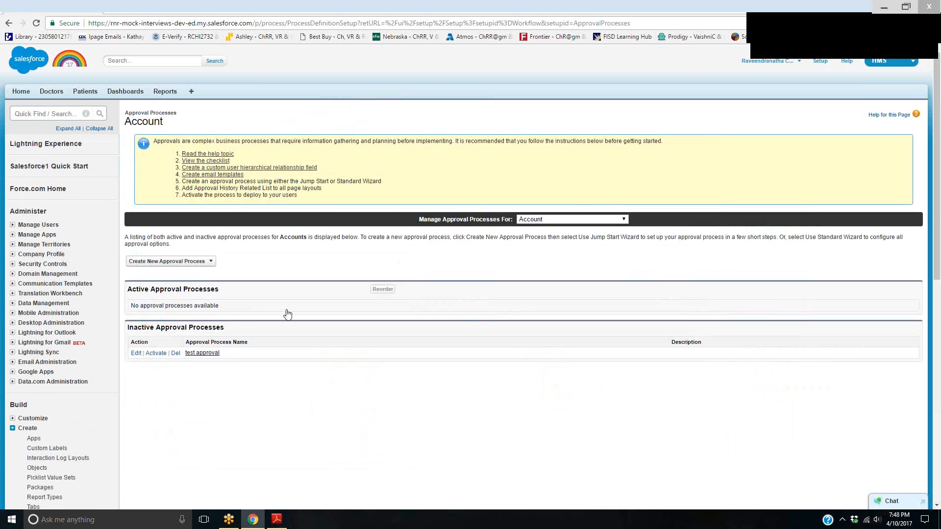
left_click(194, 262)
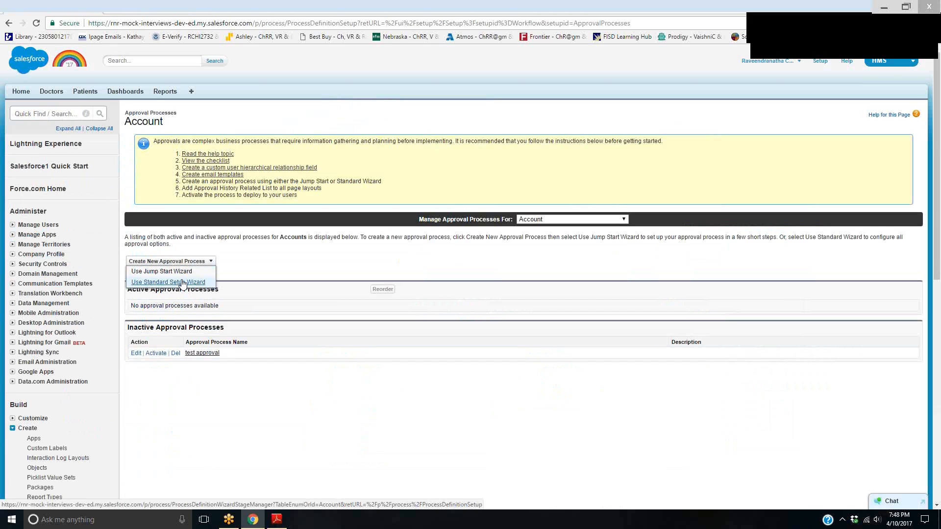
left_click(182, 272)
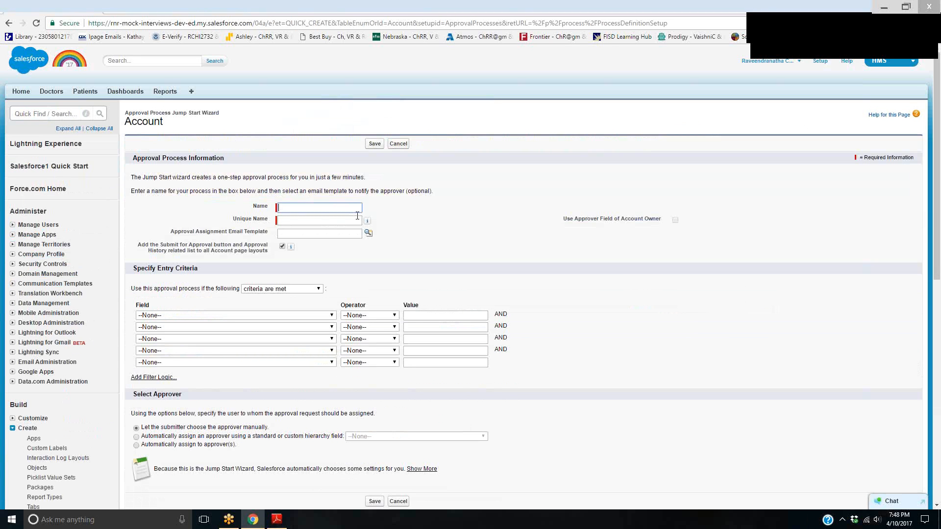
Name the approval process Patient Condition and look over the available assignment email templates without choosing one
type("Patient Condition")
key("Tab")
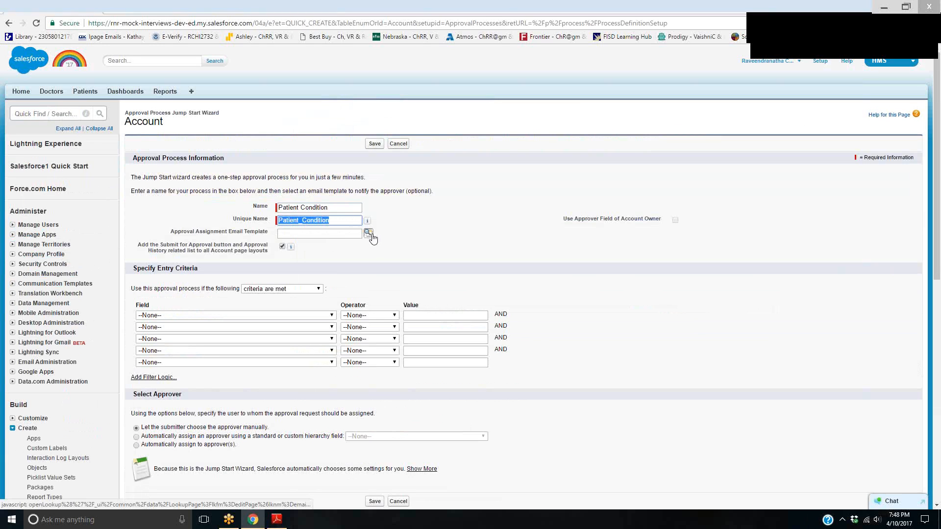
left_click(369, 234)
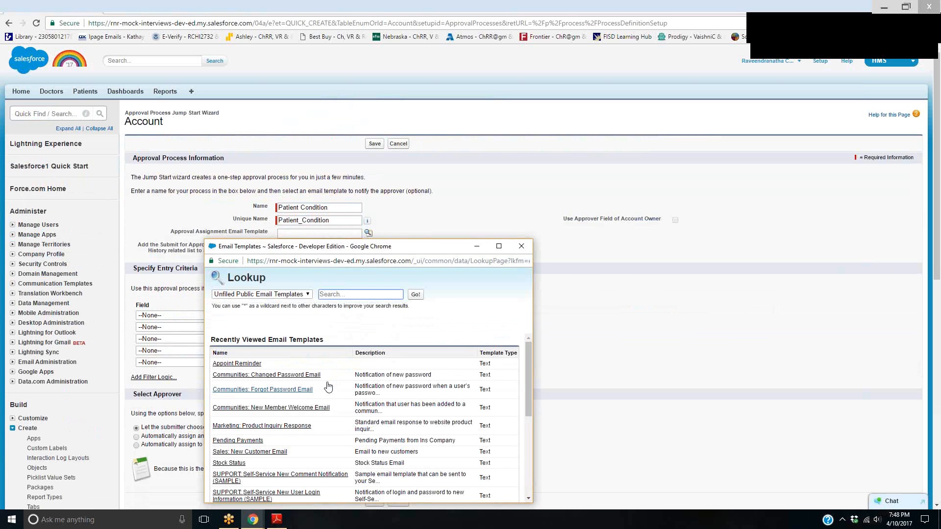
left_click(522, 246)
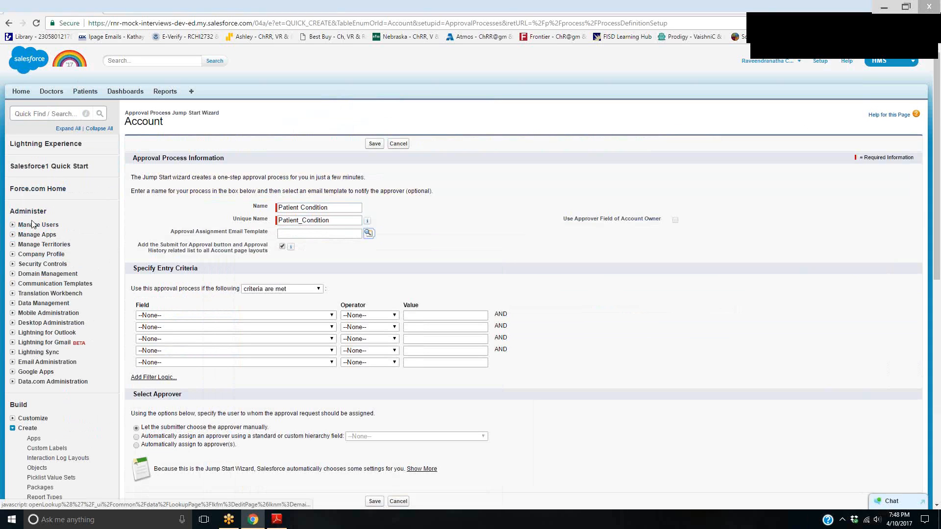
Find Email Templates in Setup by searching for email, open it in a separate tab, and start a new Text template
left_click(53, 115)
type("email")
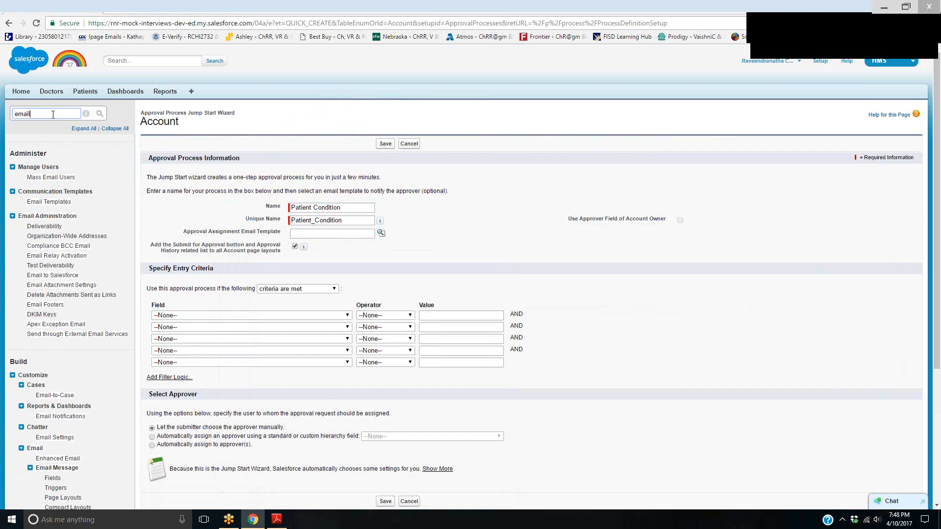
right_click(51, 201)
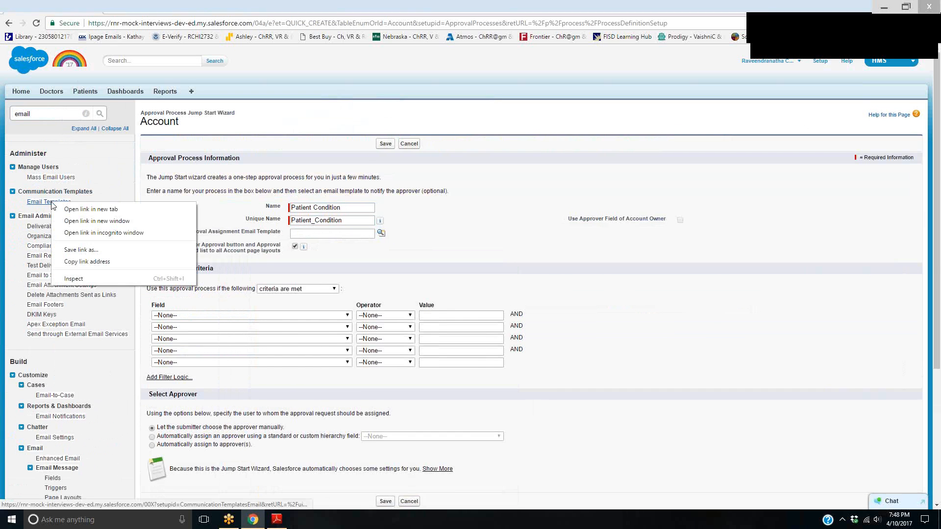
left_click(96, 211)
key("ctrl+Tab")
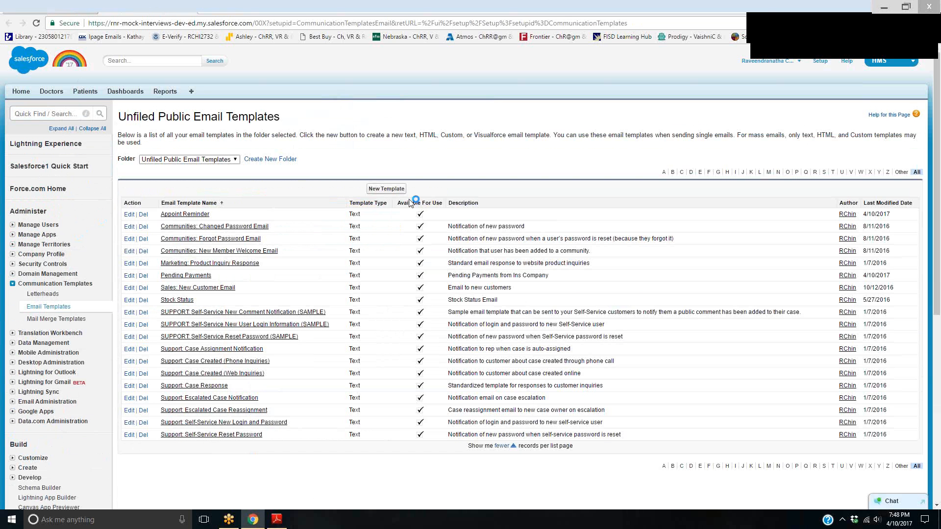
left_click(387, 189)
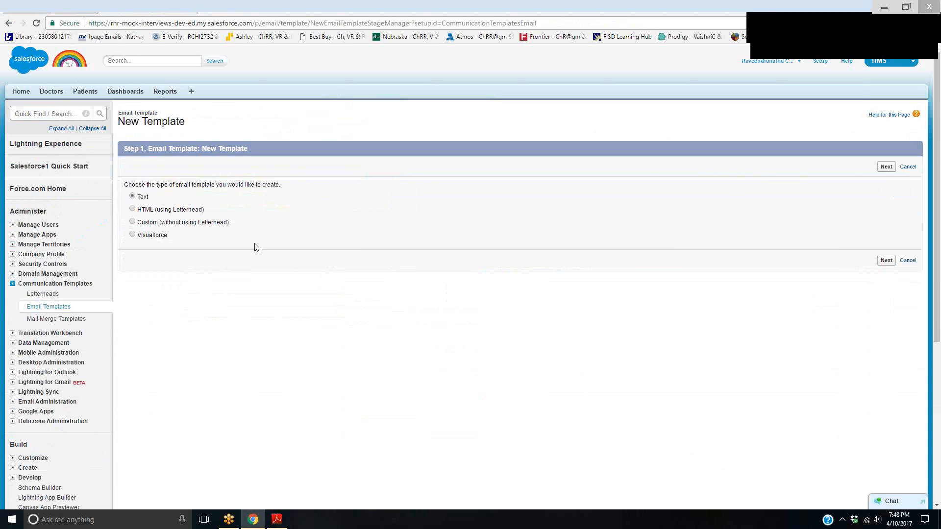
left_click(886, 261)
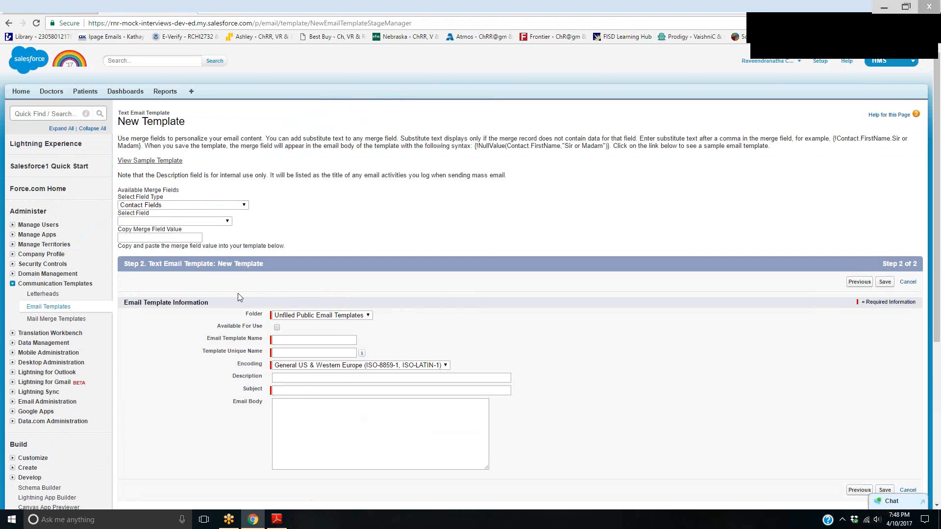
Begin the email body with the greeting "Hello ABC," followed by a blank line
left_click(301, 408)
type("Hello")
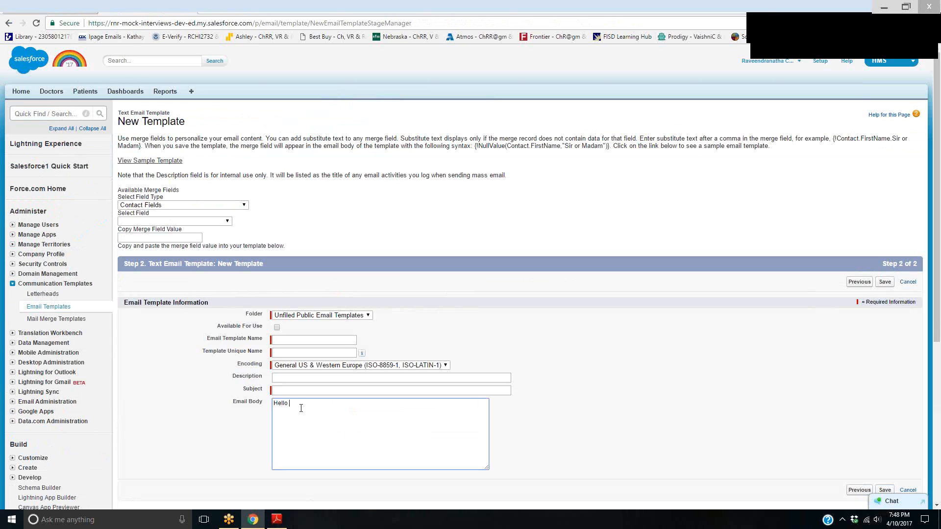
type("ABC,")
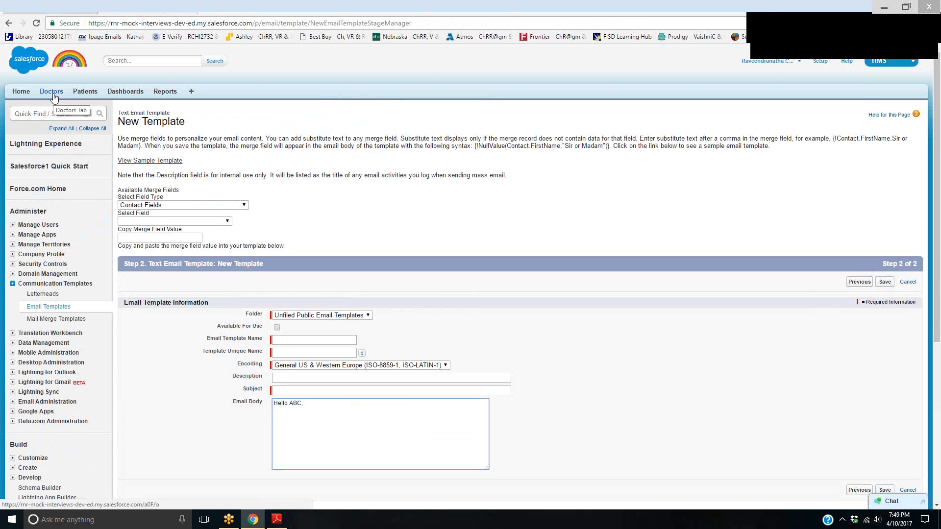
left_click(313, 402)
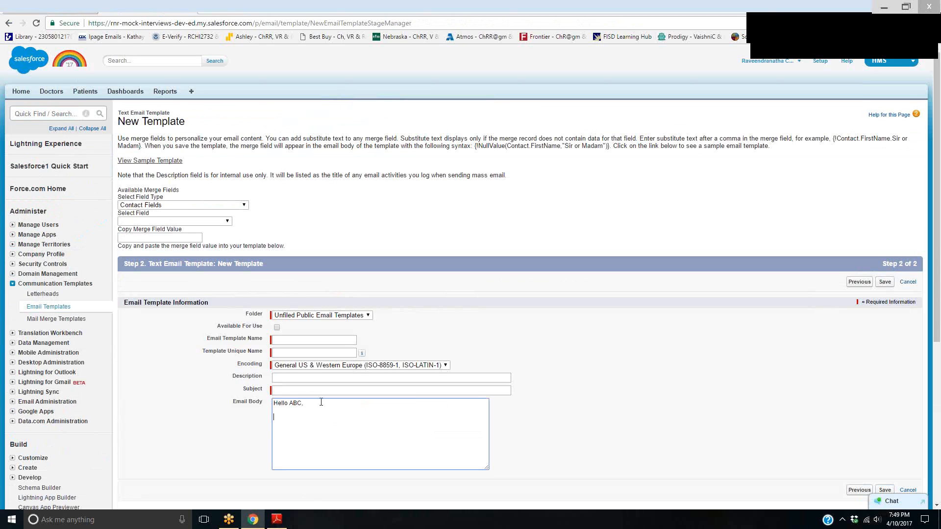
key("Return")
key("Return")
Start the main body sentence with "The patient," followed by the merge field {!Patient__C.Name} in place of a literal name
type("Th")
type("e pat")
type("ien")
type("t, XY")
type("Z, ")
type("condition")
left_click_drag(307, 417, 366, 420)
type("{!Patient__C.NAame")
Make "patient" possessive and finish the sentence after the merge field with "health condition is very critical"
left_click(305, 416)
type("'s")
type(" health condition is very cir")
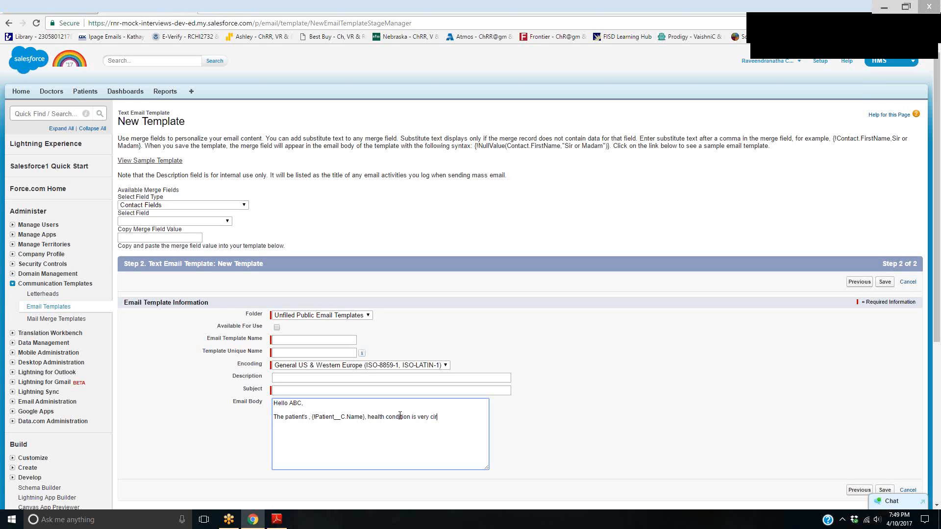
type("ct")
type("ical")
type(". Pelase")
Add the sentence "Please advise on taking him/her to ICU and your availability." to the email body
key("BackSpace")
key("BackSpace")
key("BackSpace")
type("ease advise on taking him/her to ICA")
key("BackSpace")
type("U")
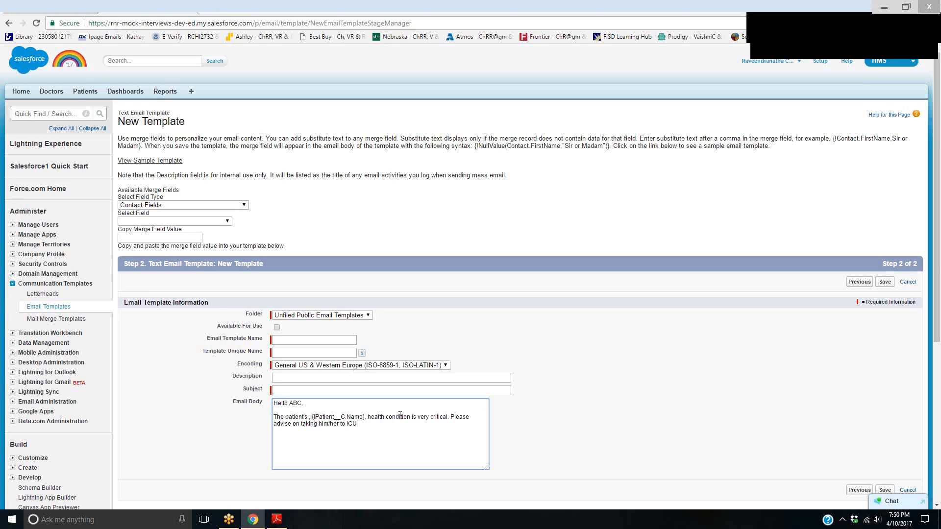
type(" and yo")
type("ua")
type(" ava")
type("ilability")
type(".")
Close the email body with "Thanks," and the merge field {!user.name} after a blank line
key("Return")
key("Return")
type("Thanks, {!user.name}")
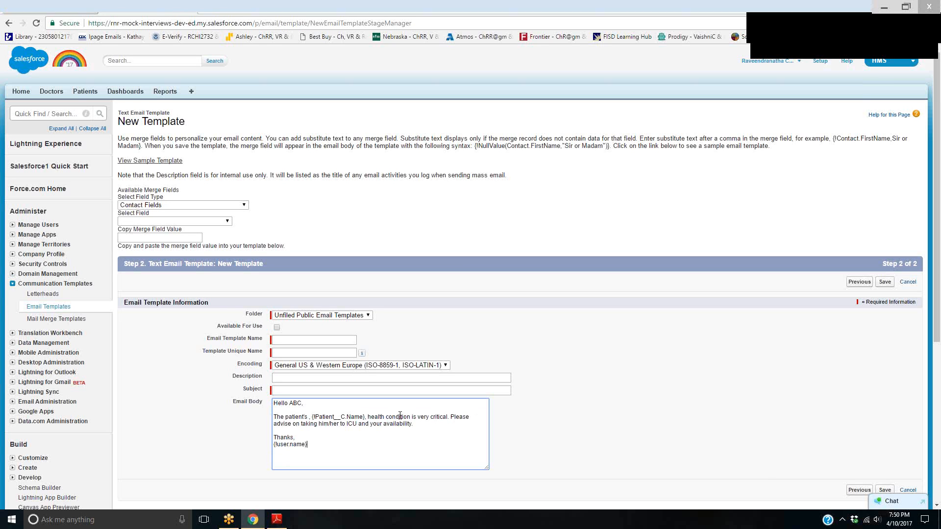
Make the template available for use and name it Patients Health Condition
left_click(276, 326)
left_click(280, 340)
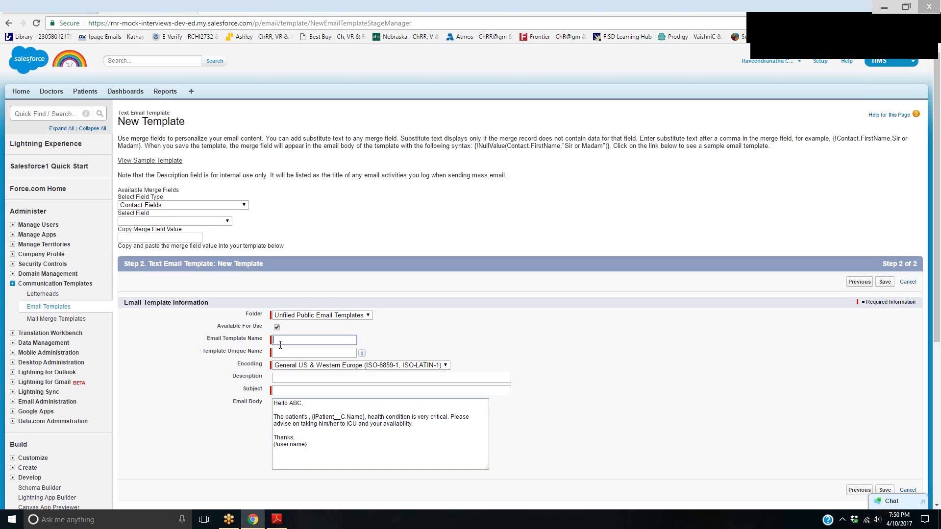
type("Patients Haalth Condition")
key("Tab")
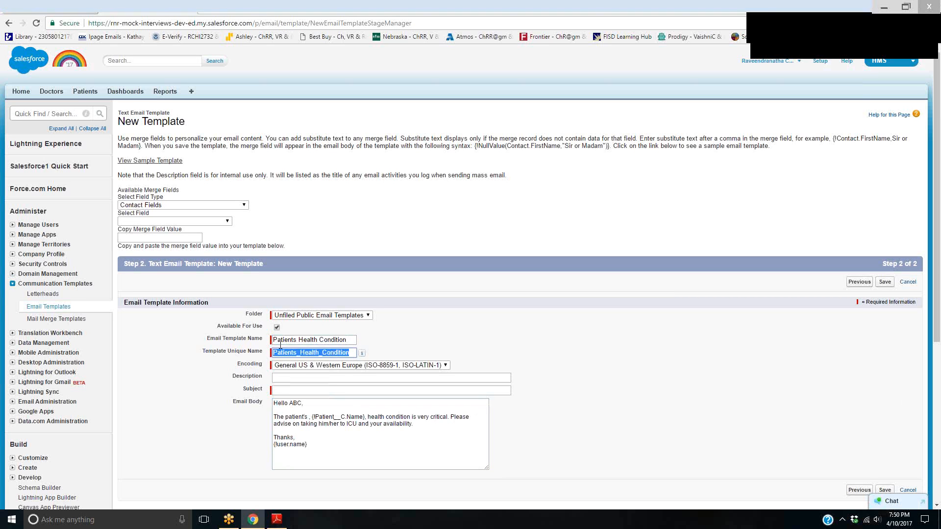
Set the template's subject to Patient Health Condition and save the template
left_click(316, 388)
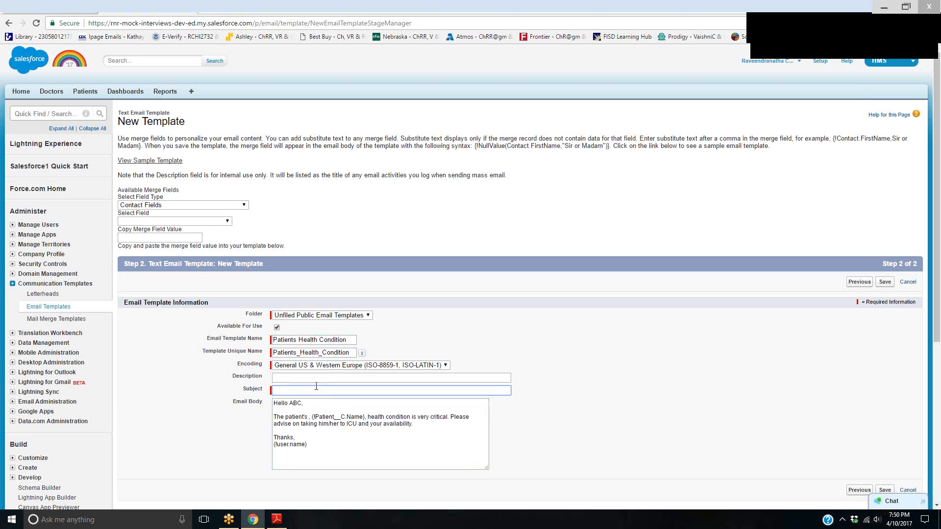
type("Pa")
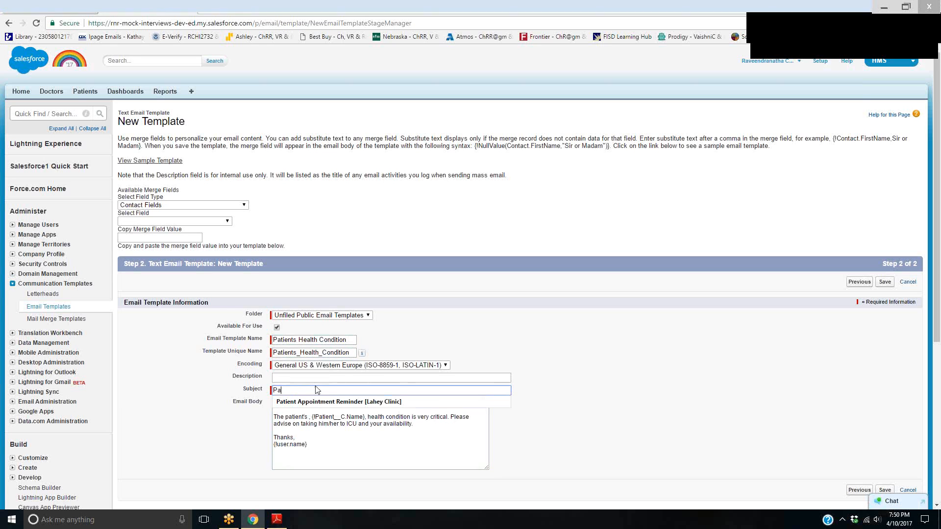
left_click(316, 402)
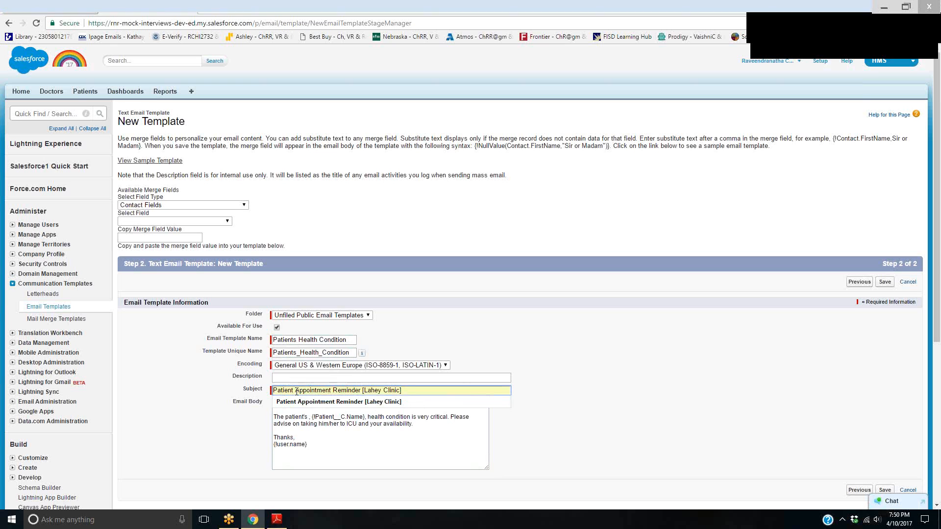
left_click_drag(295, 390, 466, 390)
type("Health Condition")
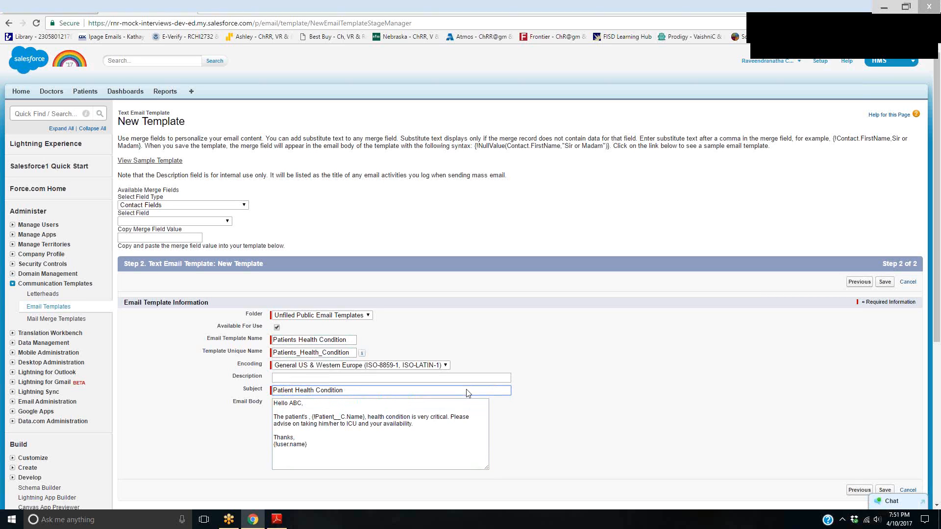
left_click(886, 490)
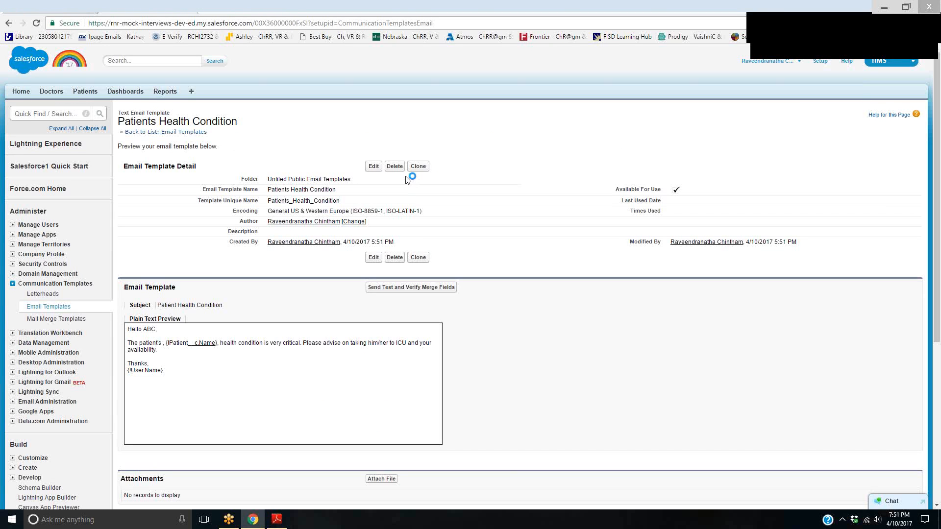
Return to the approval process tab and assign Patients Health Condition as the approval assignment email template
left_click(74, 3)
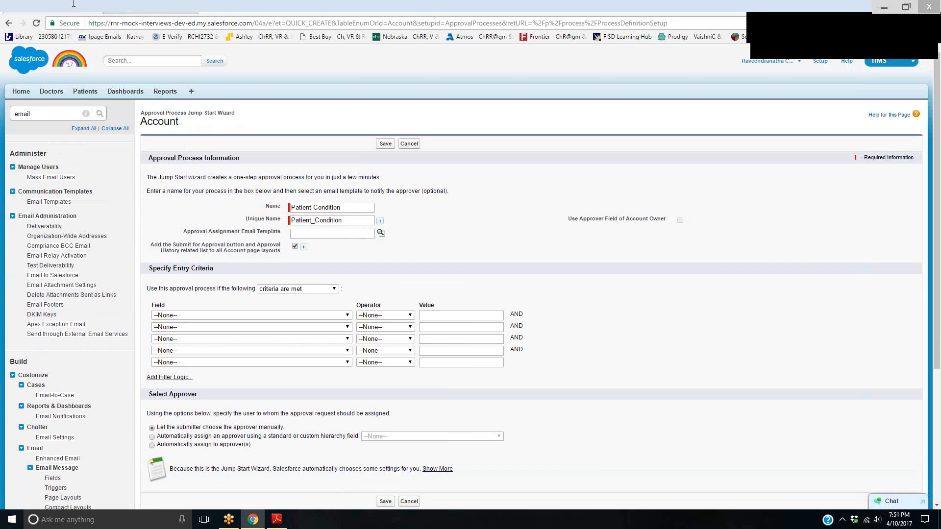
left_click(368, 234)
left_click(381, 233)
scroll(304, 362, "down", 5)
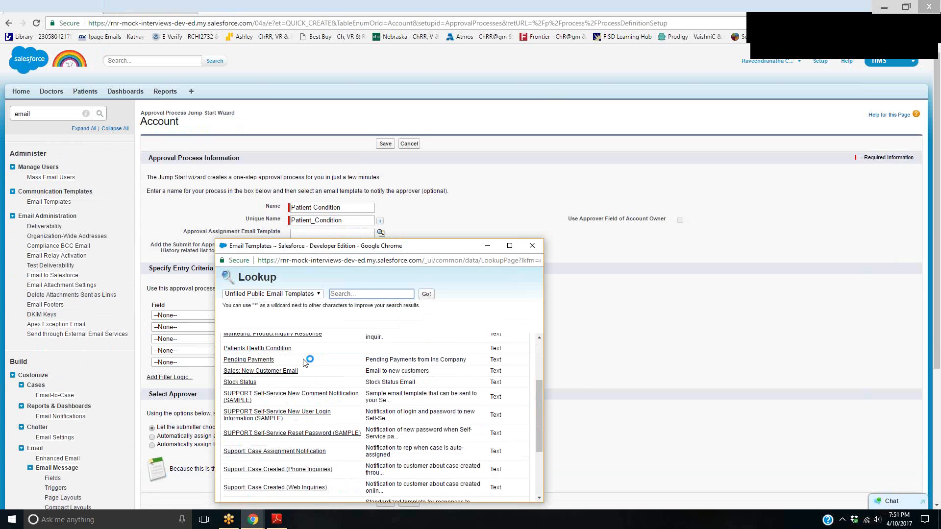
left_click(268, 342)
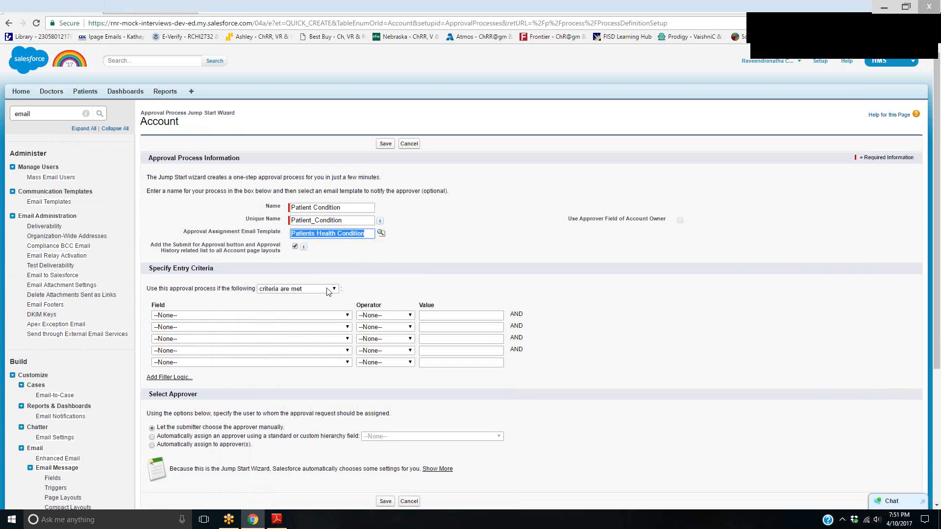
Look through the fields available for the first entry criterion, and leave it unset
left_click(346, 316)
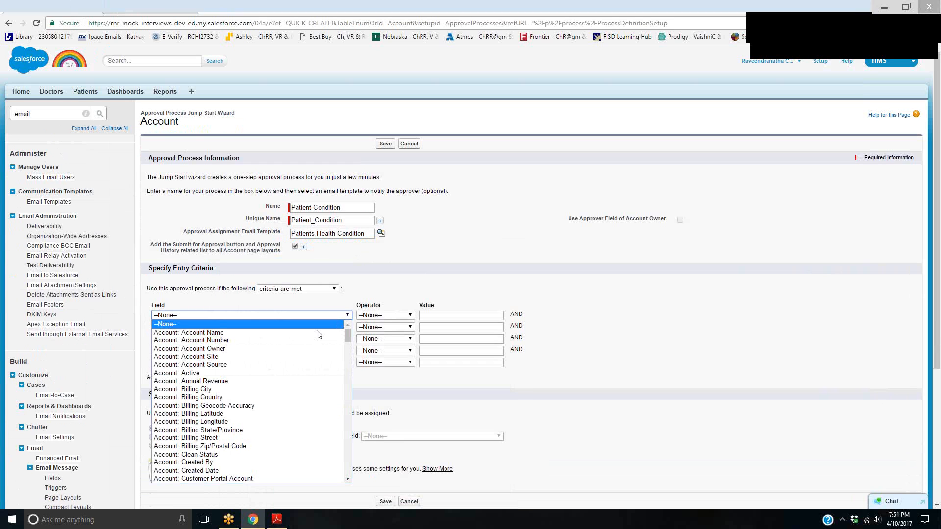
scroll(309, 362, "down", 4)
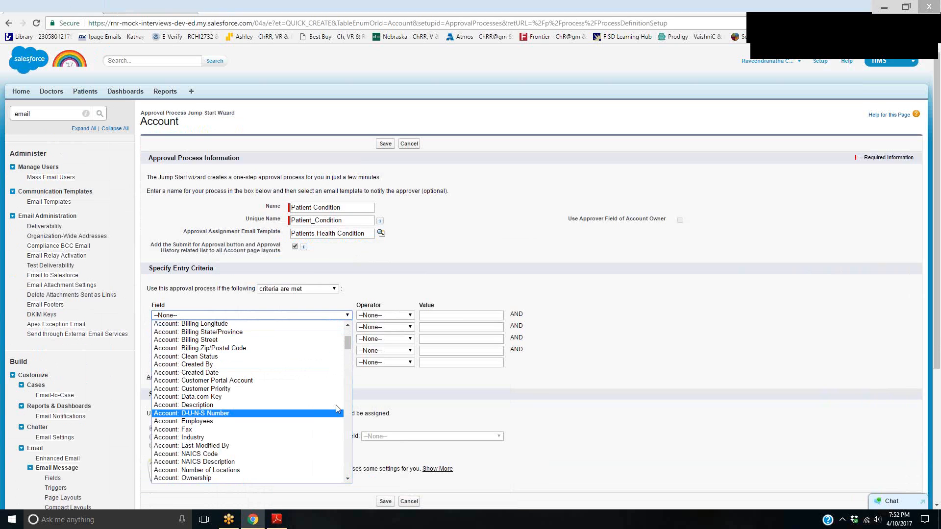
left_click(348, 478)
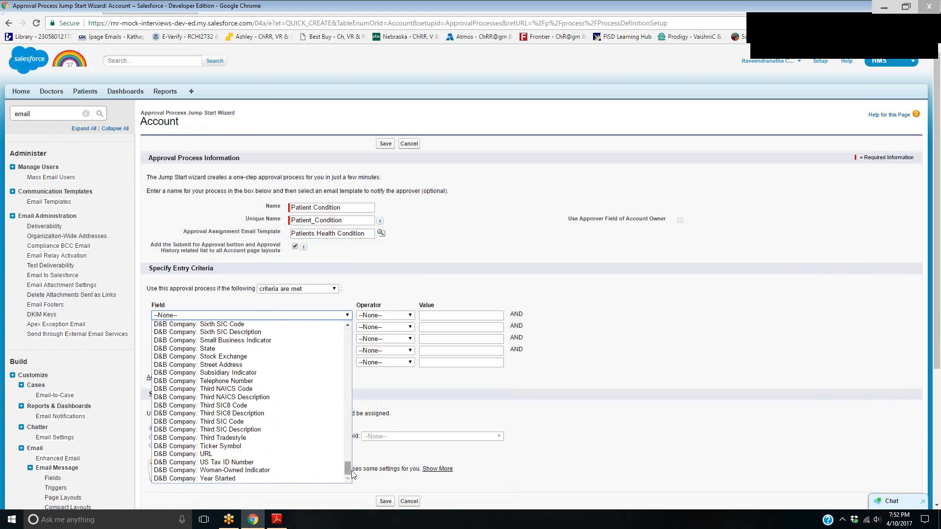
left_click_drag(352, 473, 350, 442)
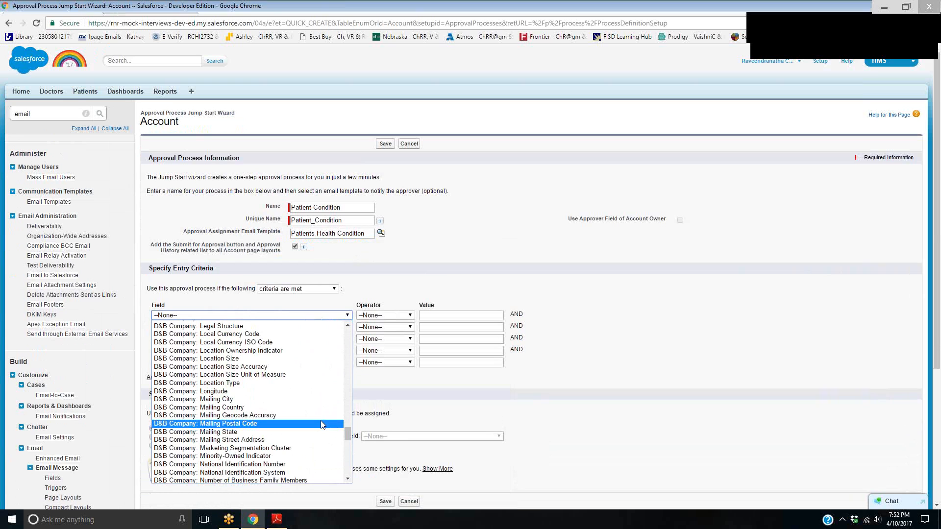
left_click(622, 363)
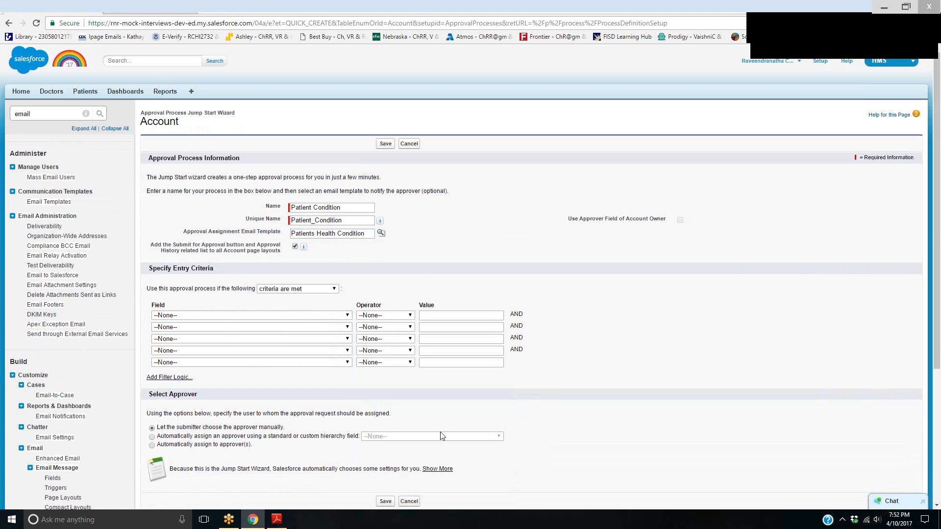
Switch the entry criteria to formula evaluates to true, and browse the insertable Organization and Account fields without inserting one
left_click(329, 290)
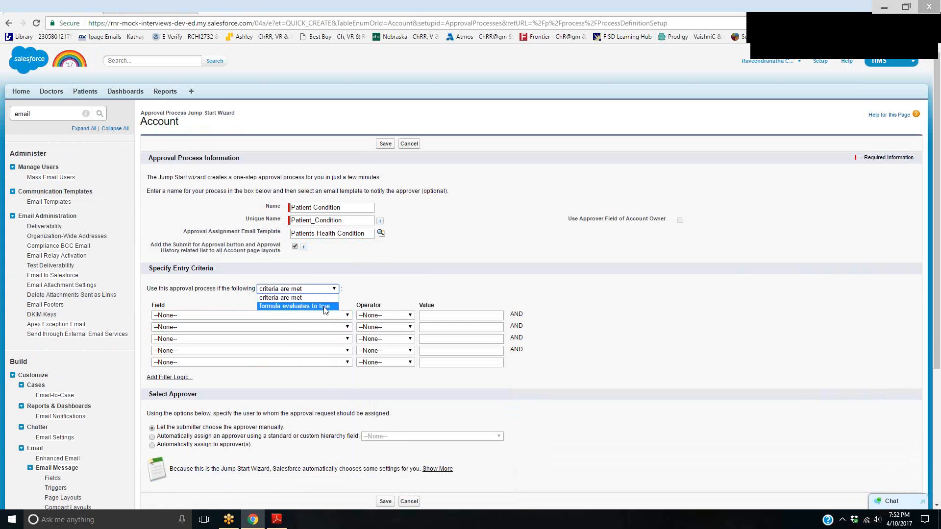
left_click(326, 307)
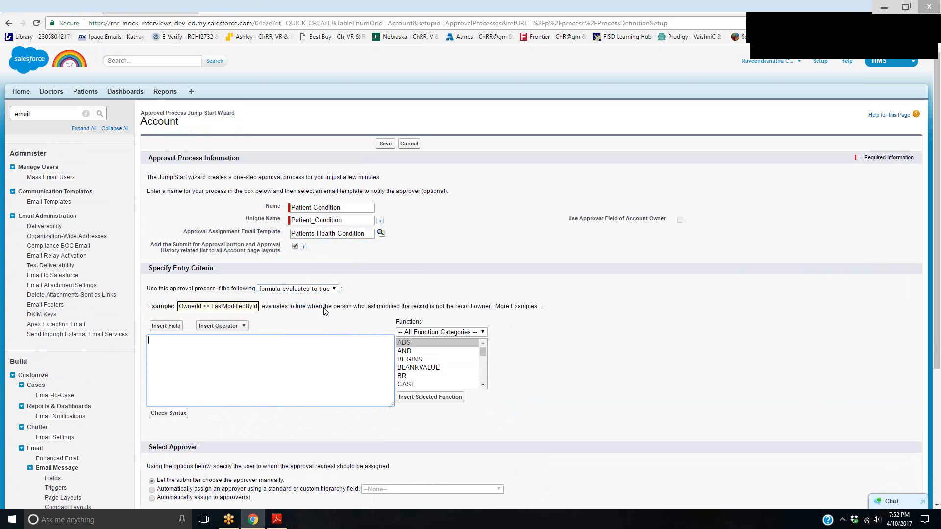
left_click(166, 326)
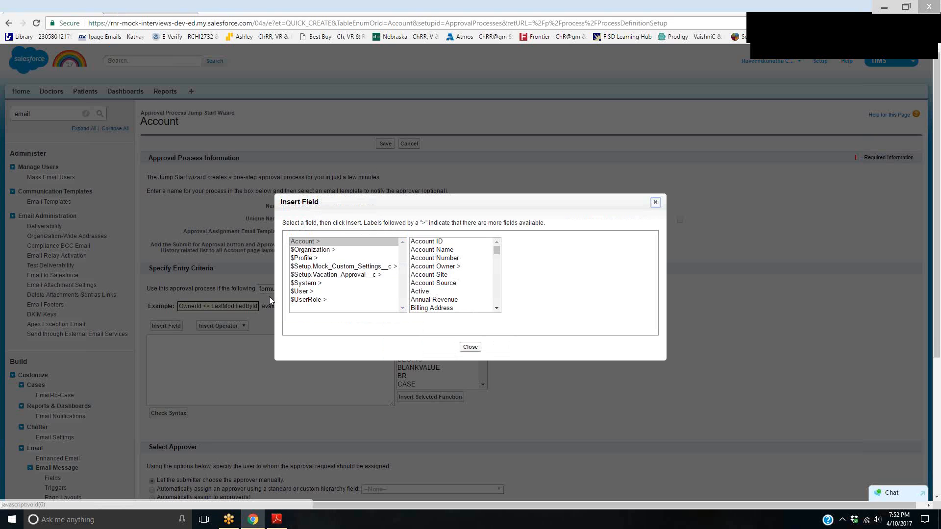
left_click(321, 250)
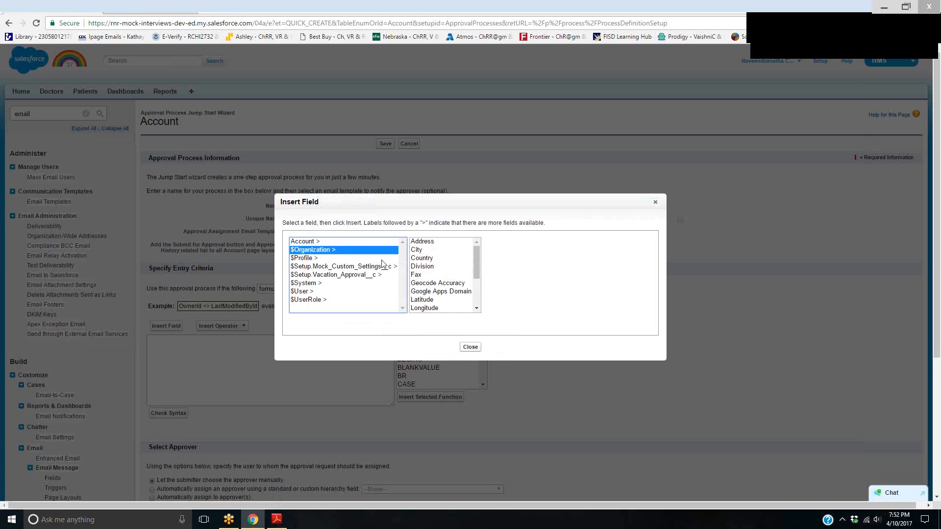
left_click(343, 242)
left_click_drag(496, 249, 579, 220)
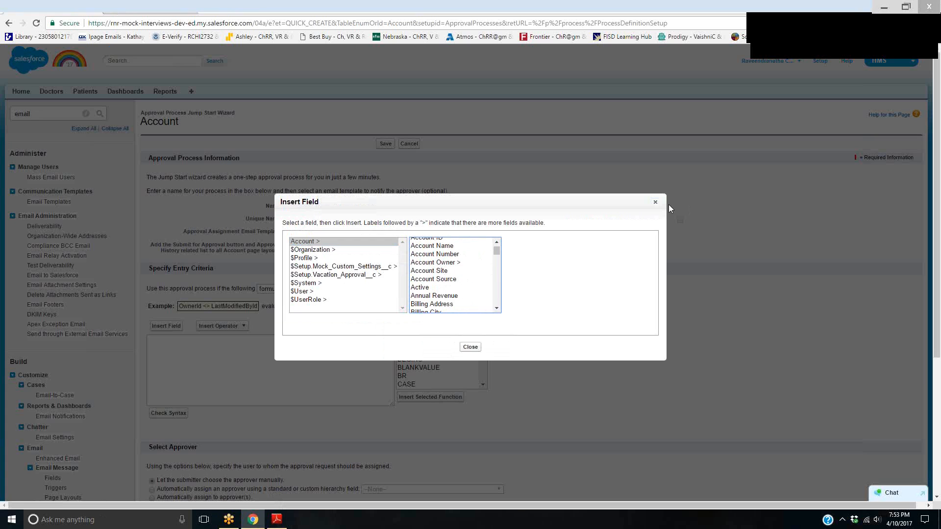
left_click(655, 202)
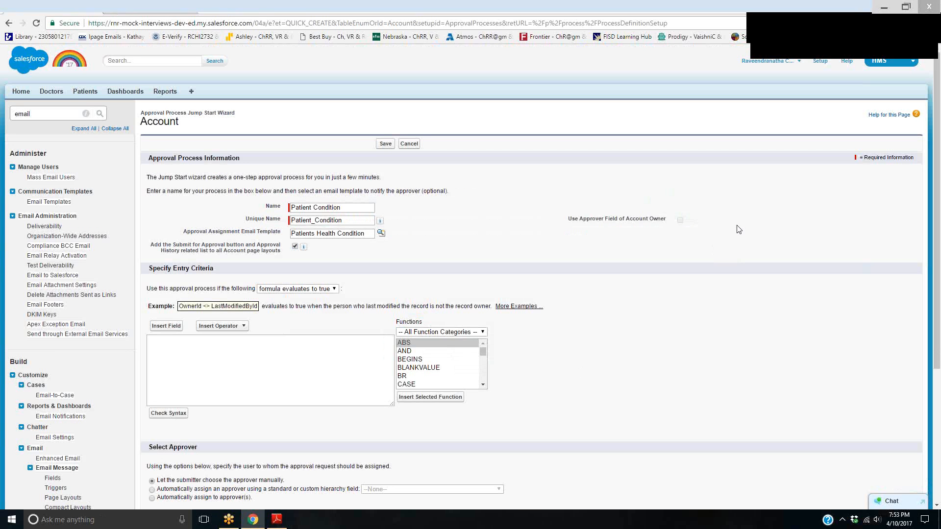
Cancel the Account approval process, switch to managing Patient approval processes, and start a new one with the Jump Start Wizard
left_click(409, 144)
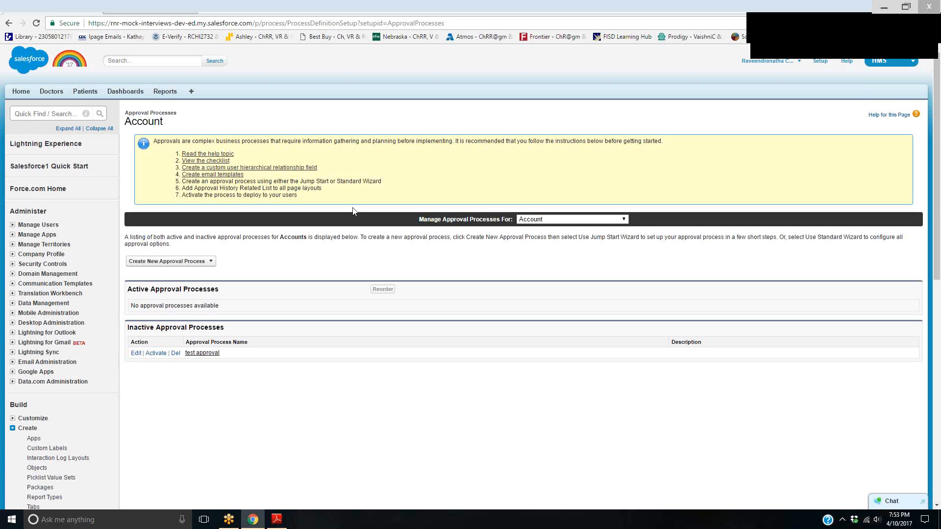
left_click(542, 220)
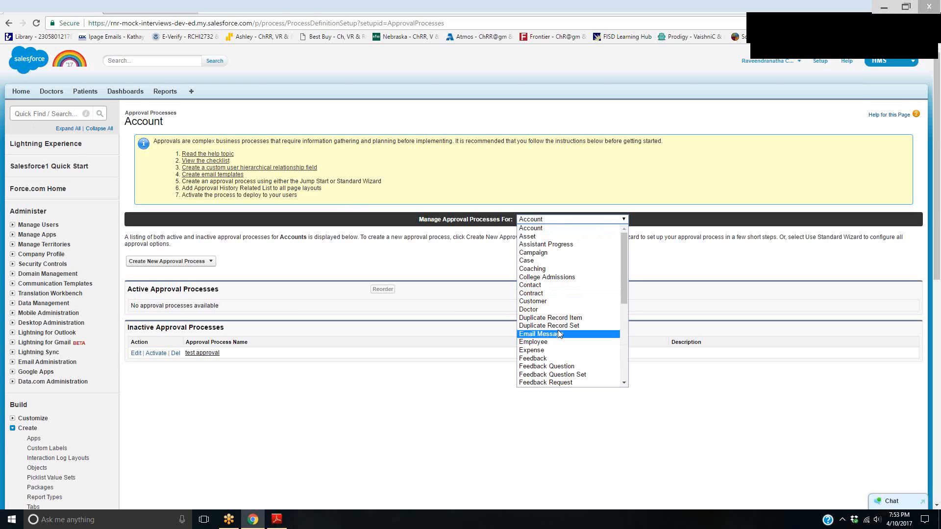
key("p")
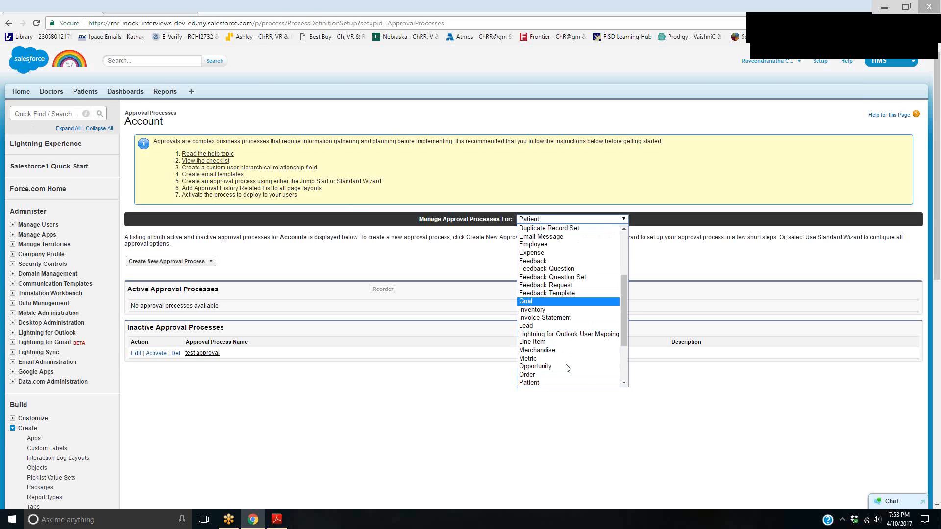
left_click(567, 384)
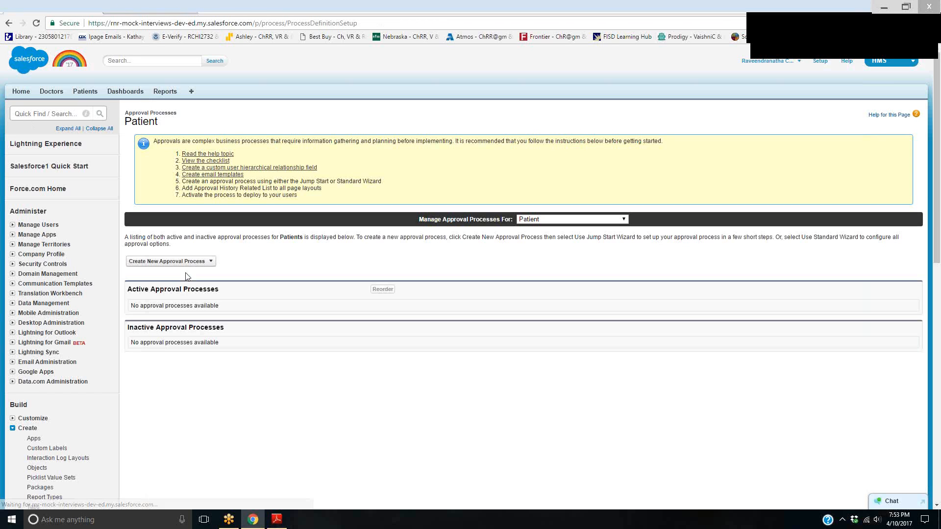
left_click(186, 261)
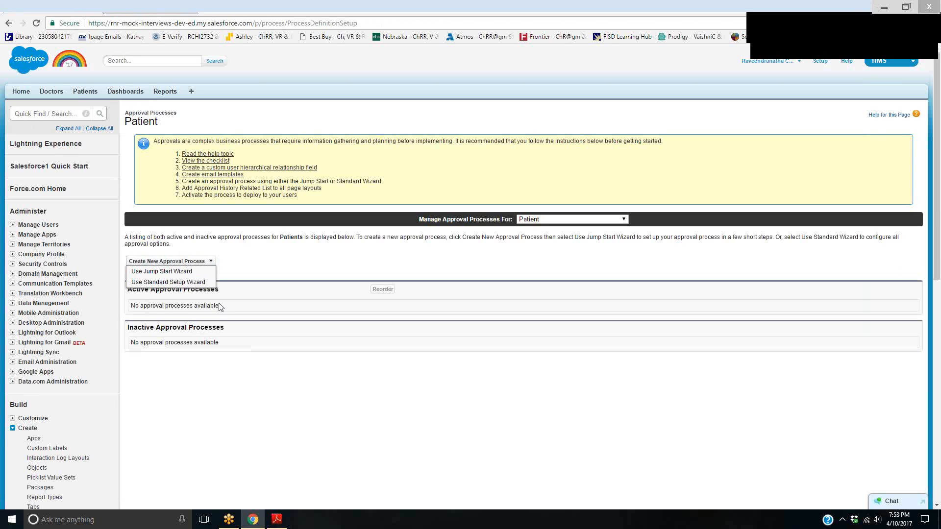
left_click(186, 272)
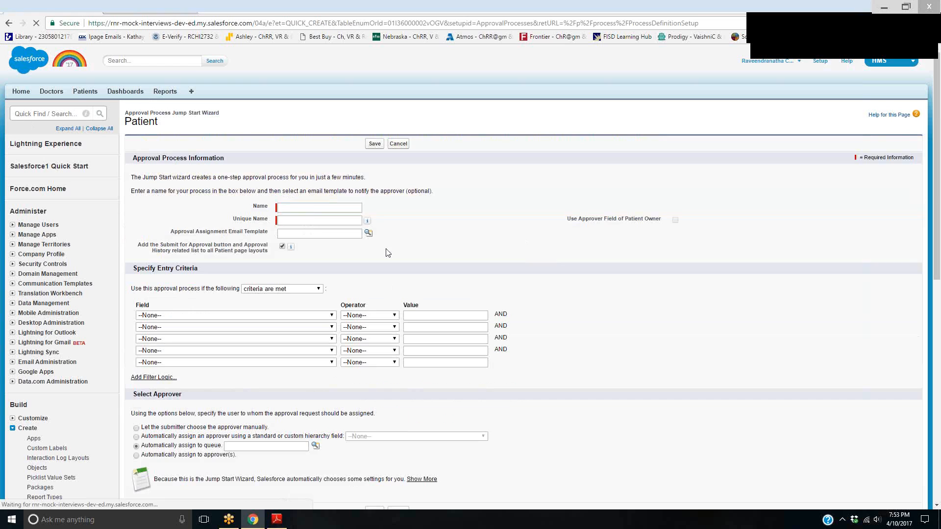
Name the approval process Patients Health Condition, with the unique name Patients_Health_Condition
left_click(314, 209)
type("Patients Health Condition")
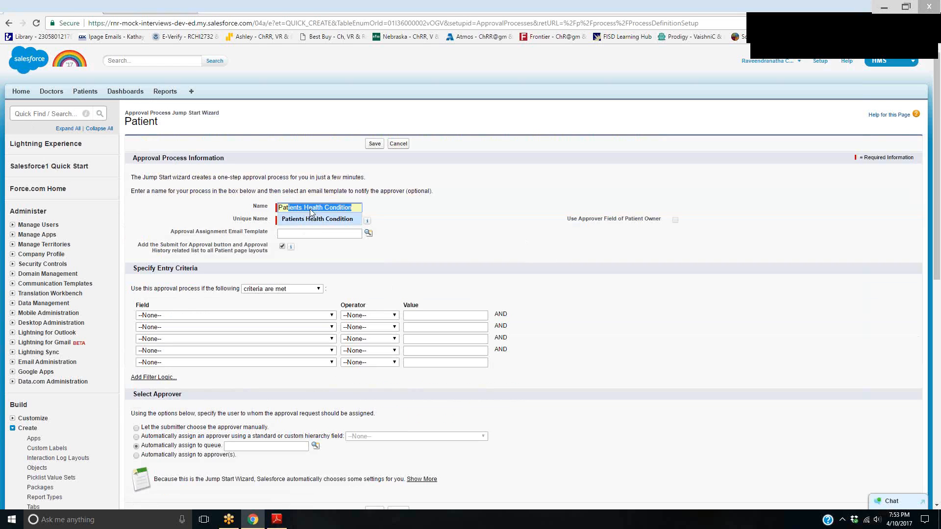
left_click(311, 219)
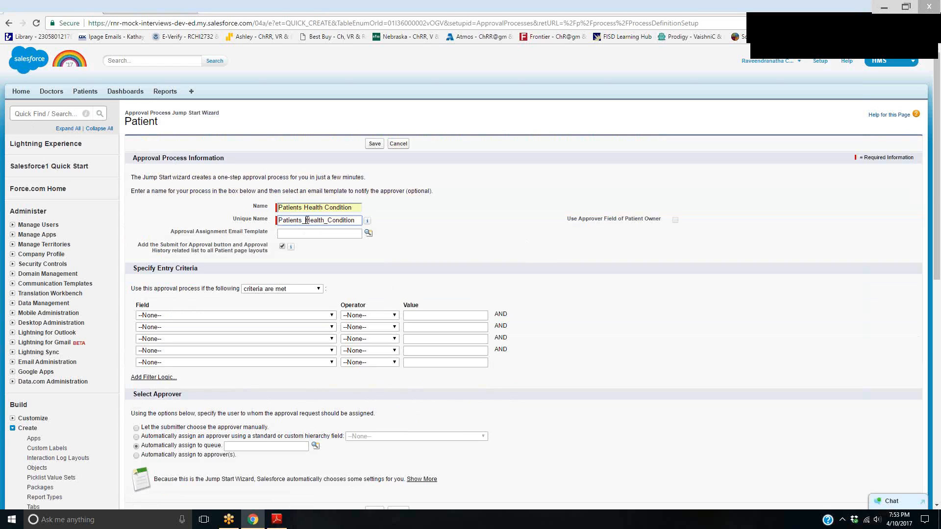
Set the first entry criterion to Patient: Current Health Condition equals Serious, taking the value from the picklist lookup
left_click(193, 316)
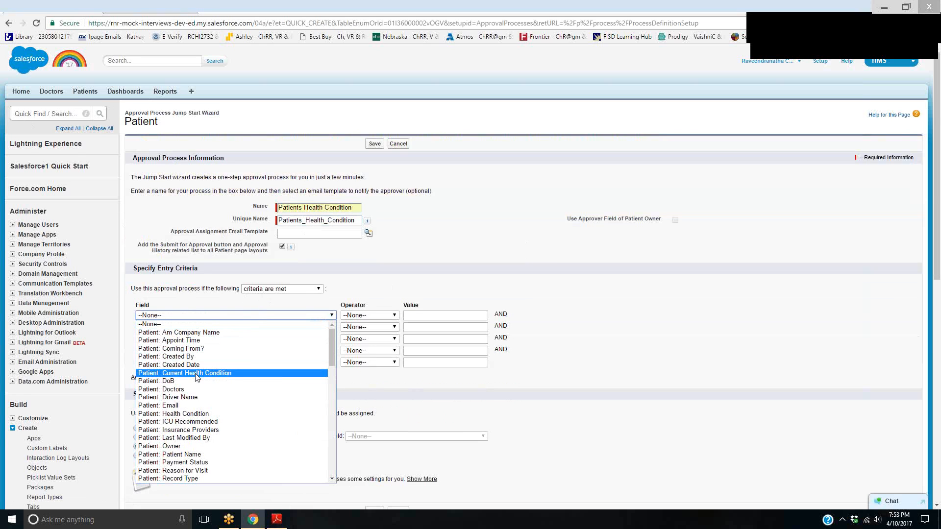
left_click(196, 376)
left_click(392, 316)
left_click(386, 335)
left_click(496, 315)
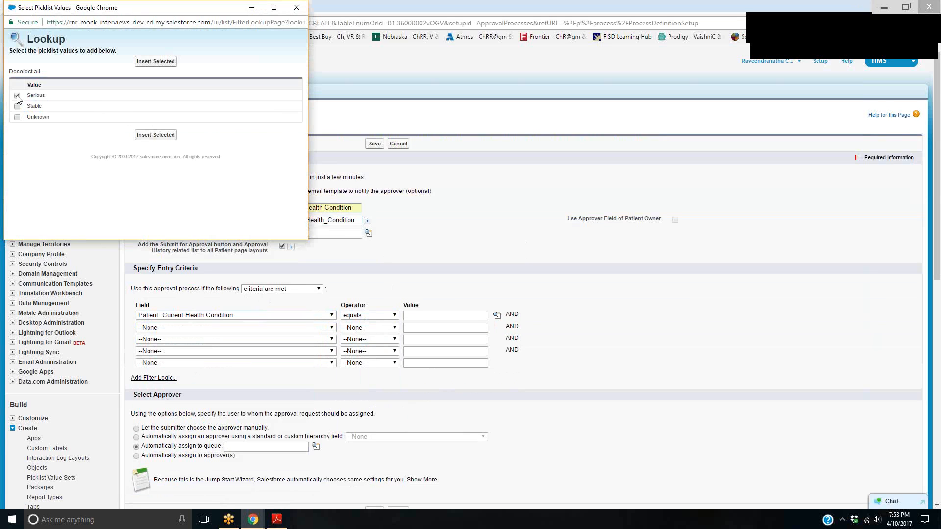
left_click(175, 139)
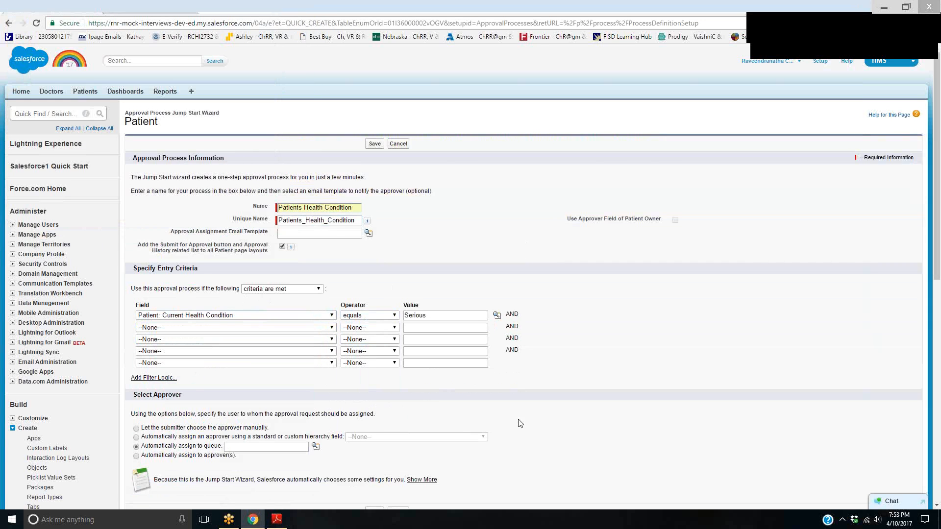
Change the first criterion's field to Patient: Health Condition and add Critical to its value from the lookup
scroll(528, 425, "down", 3)
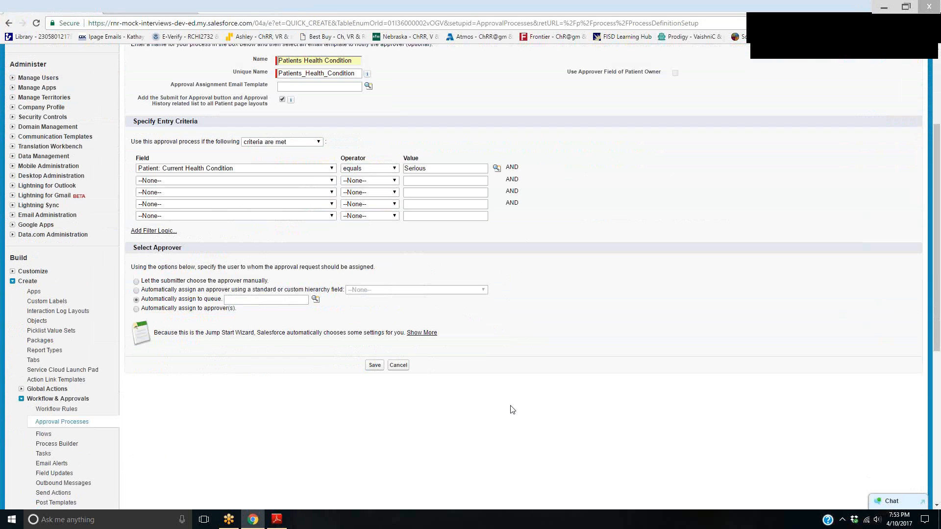
left_click(332, 168)
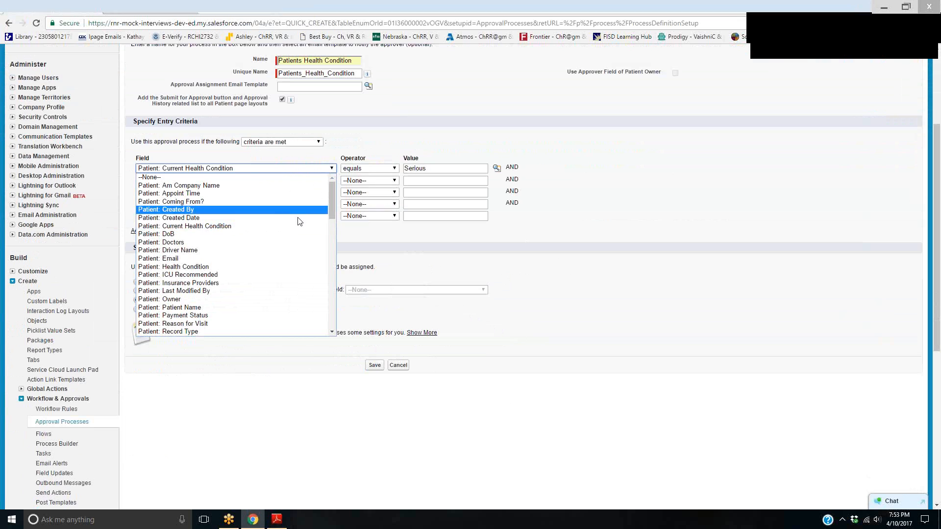
left_click(267, 266)
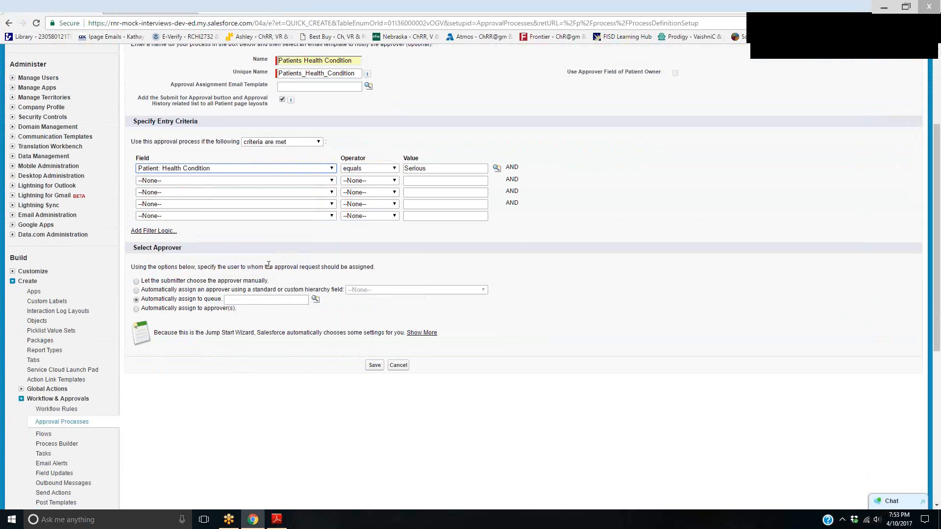
left_click(496, 168)
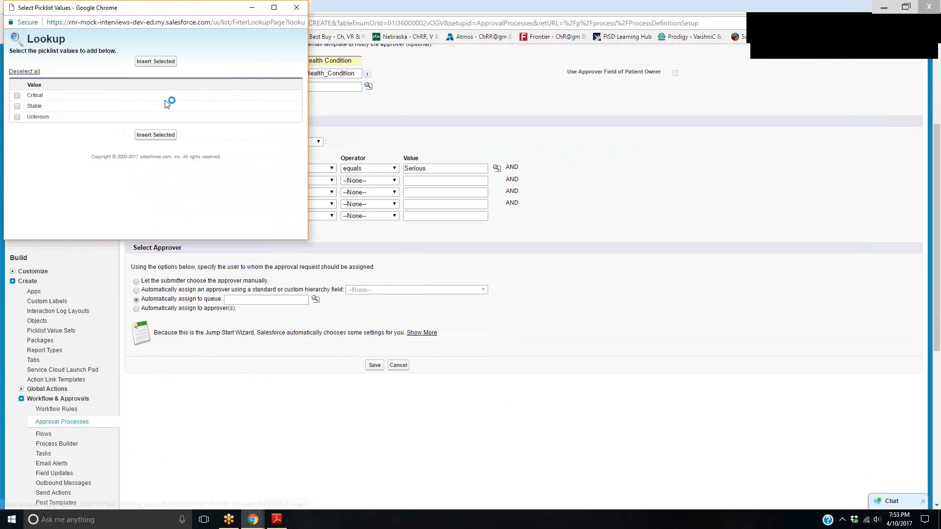
left_click(17, 96)
left_click(156, 61)
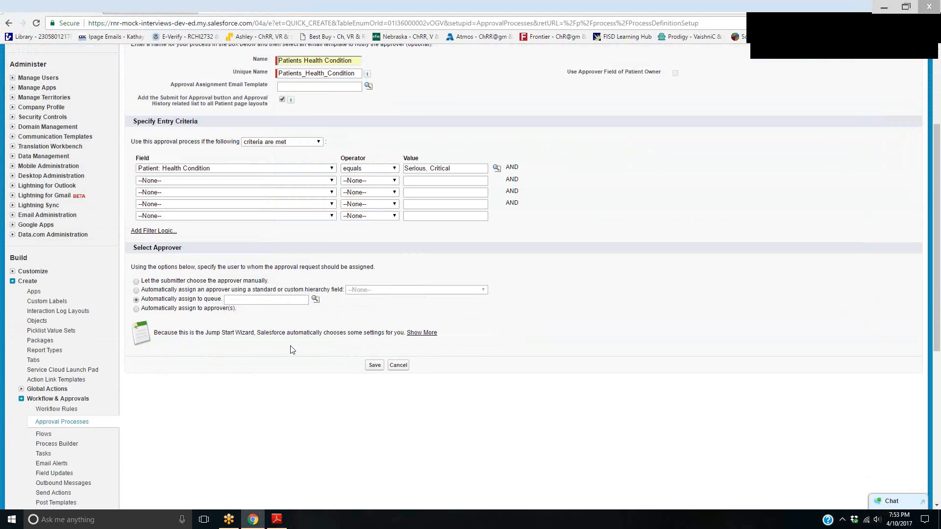
Automatically assign approval requests to the recently viewed user with the WST Contractors role, and try to save the process
scroll(289, 348, "down", 2)
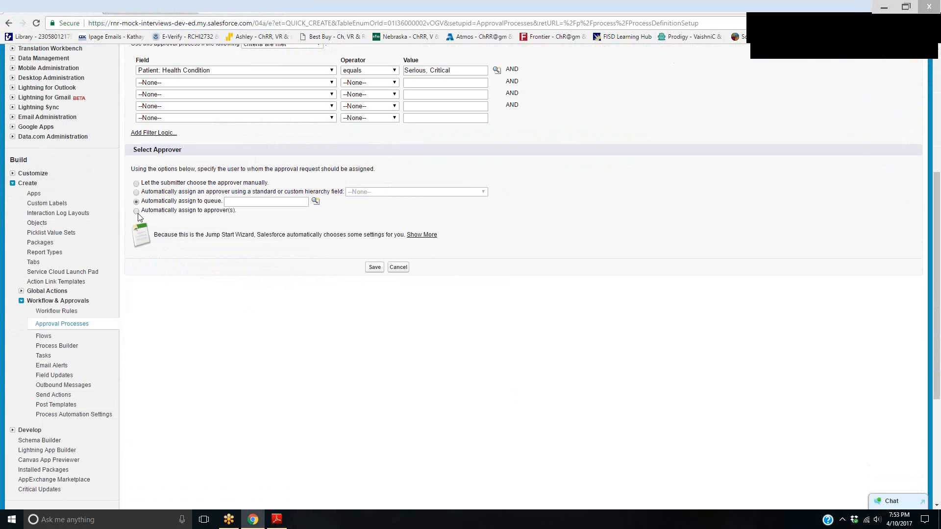
left_click(136, 211)
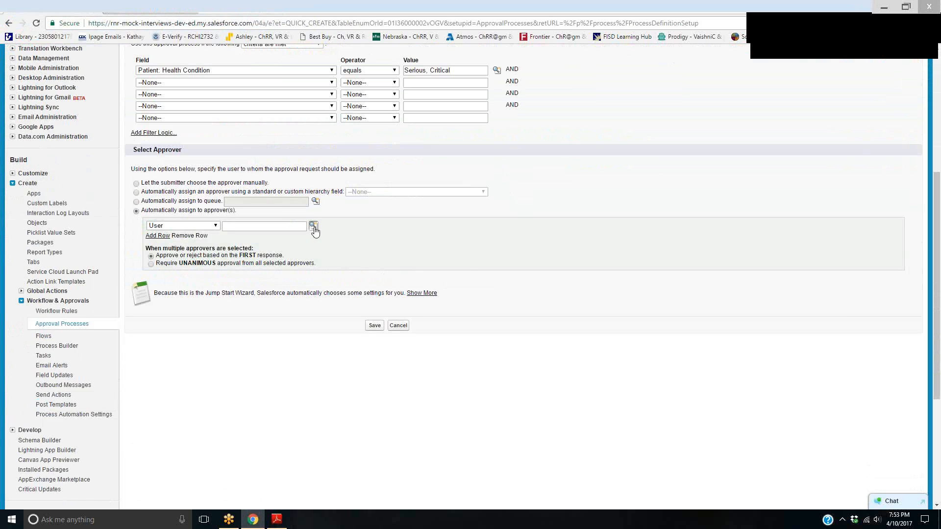
left_click(313, 225)
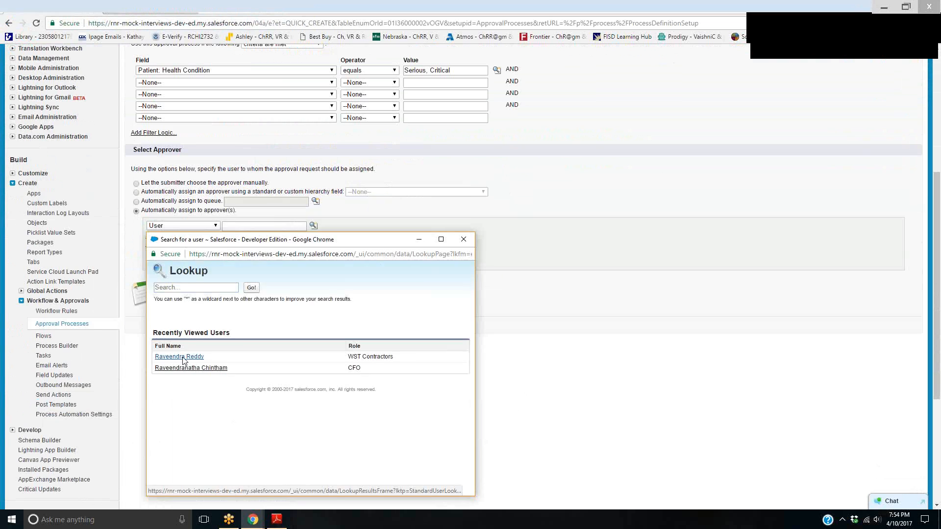
left_click(182, 357)
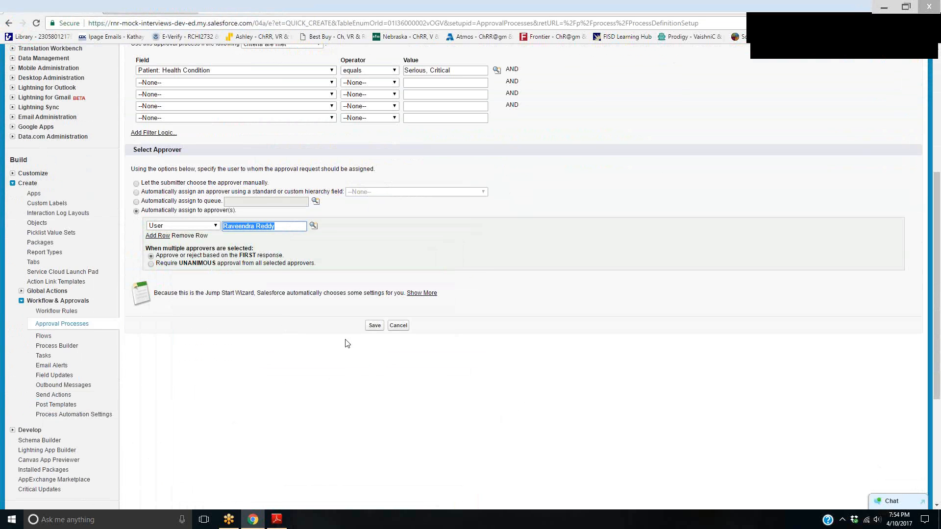
left_click(378, 331)
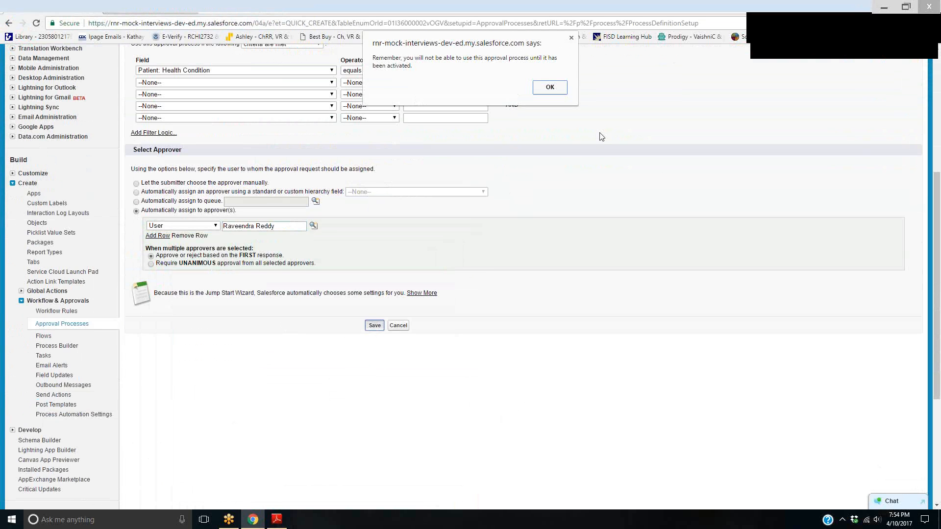
left_click(549, 87)
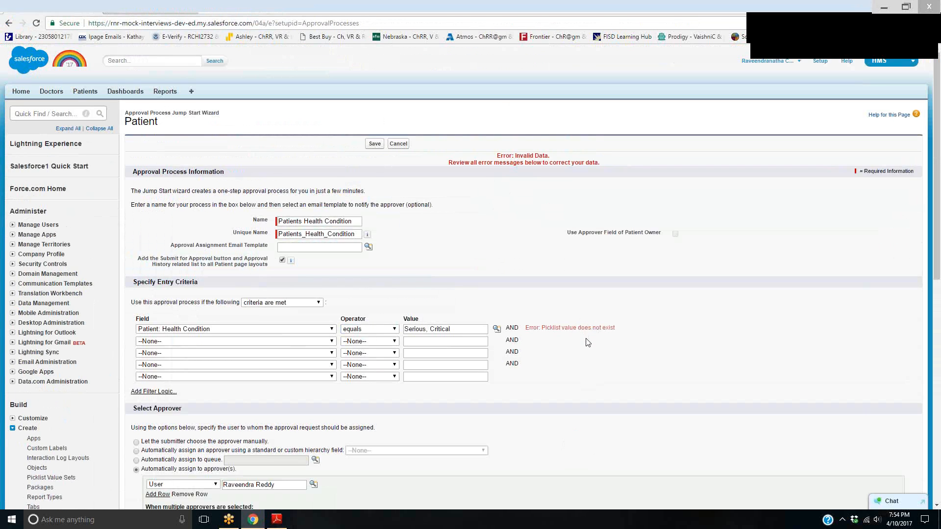
Clear the Health Condition criterion's value and insert only Critical from the picklist lookup
left_click(496, 328)
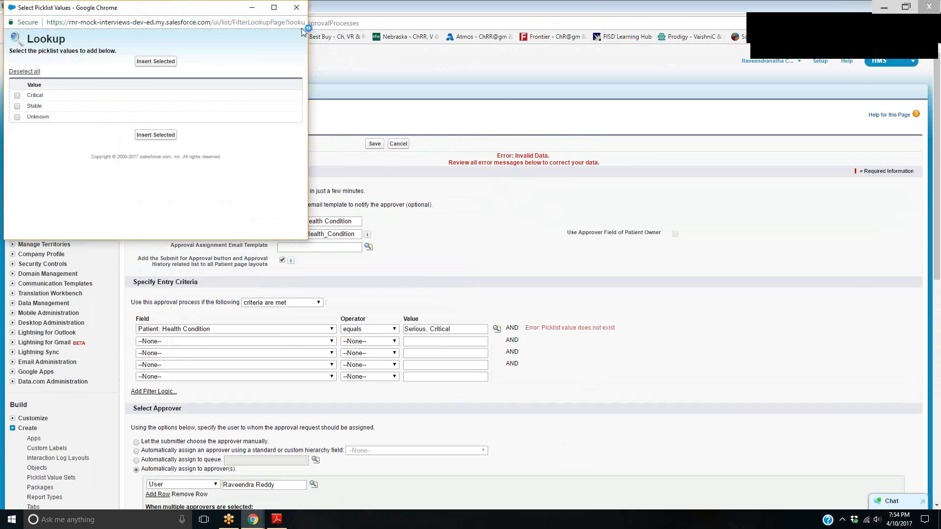
left_click(480, 318)
left_click(473, 332)
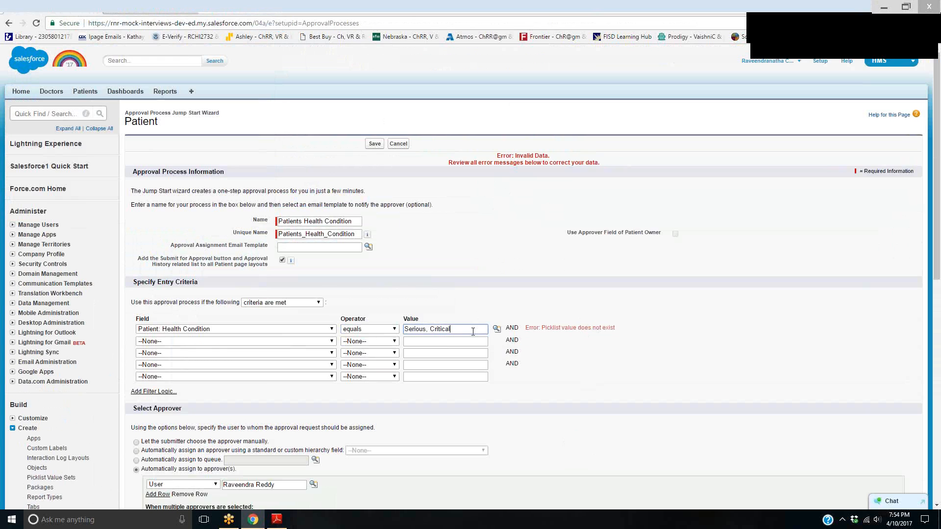
key("BackSpace")
key("BackSpace")
key("BackSpace")
key("BackSpace")
key("BackSpace")
key("BackSpace")
key("BackSpace")
key("BackSpace")
key("BackSpace")
key("BackSpace")
key("BackSpace")
key("BackSpace")
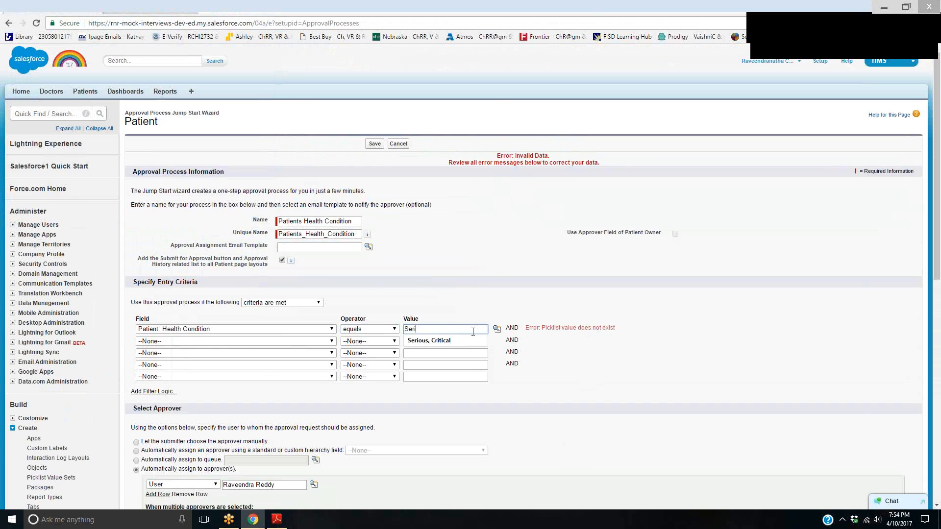
left_click(497, 329)
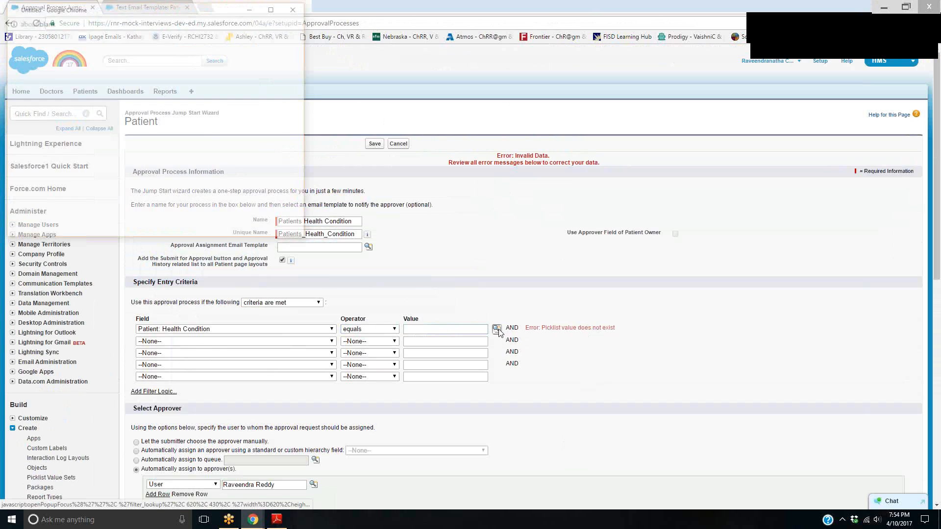
left_click(42, 98)
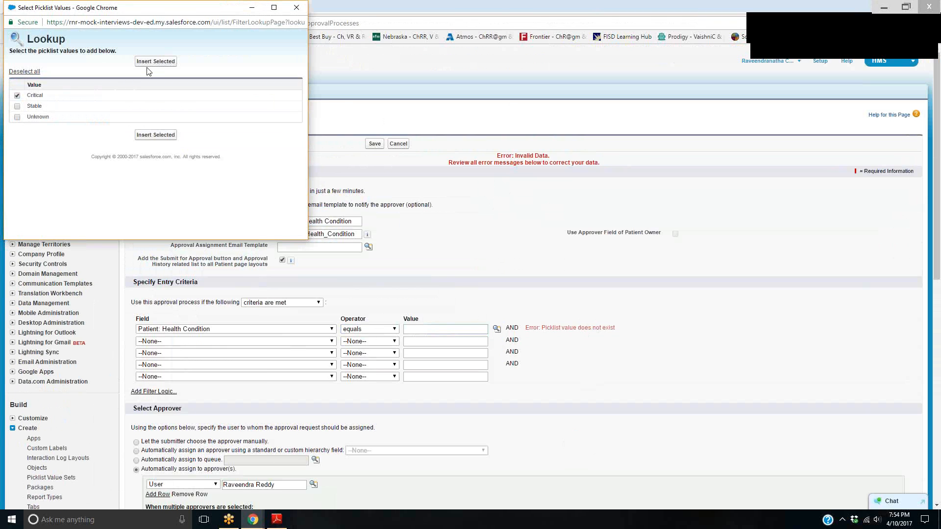
left_click(147, 63)
Save the Patients Health Condition approval process and open its detail page
scroll(602, 414, "down", 2)
scroll(602, 414, "down", 3)
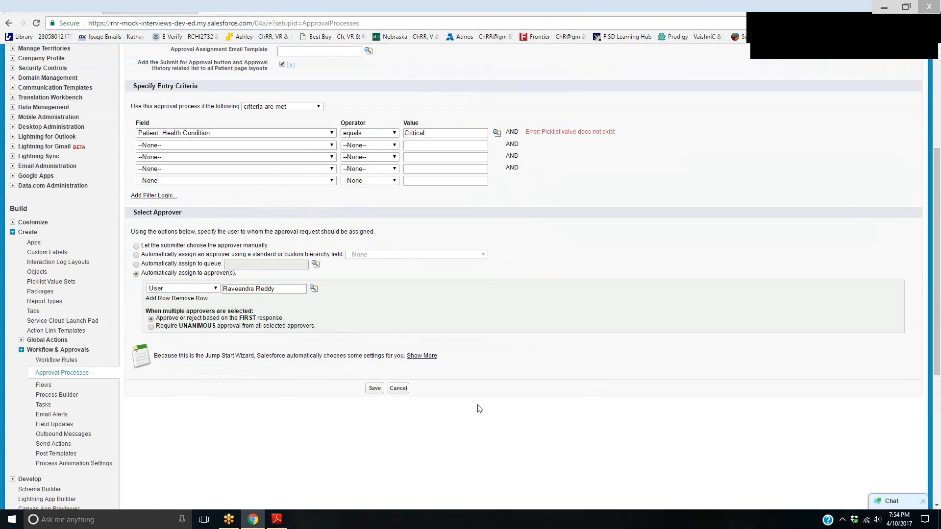
left_click(377, 388)
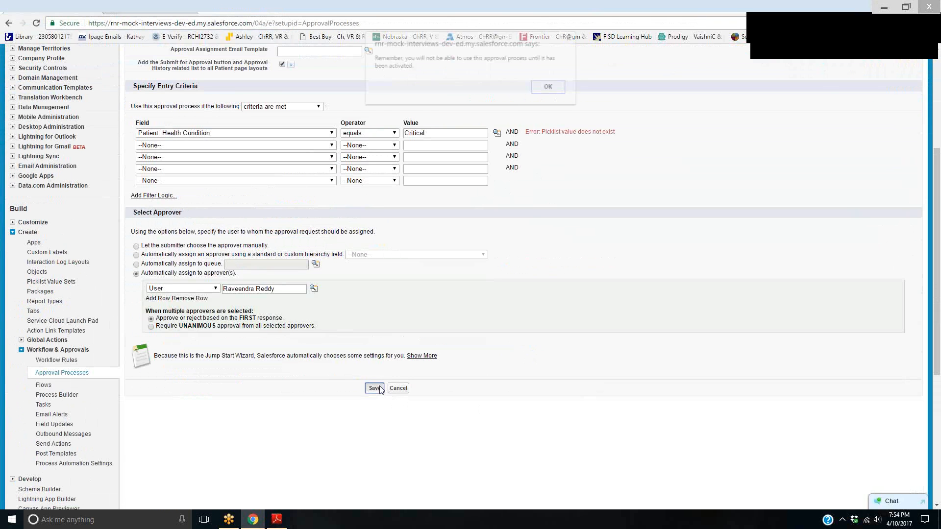
left_click(551, 89)
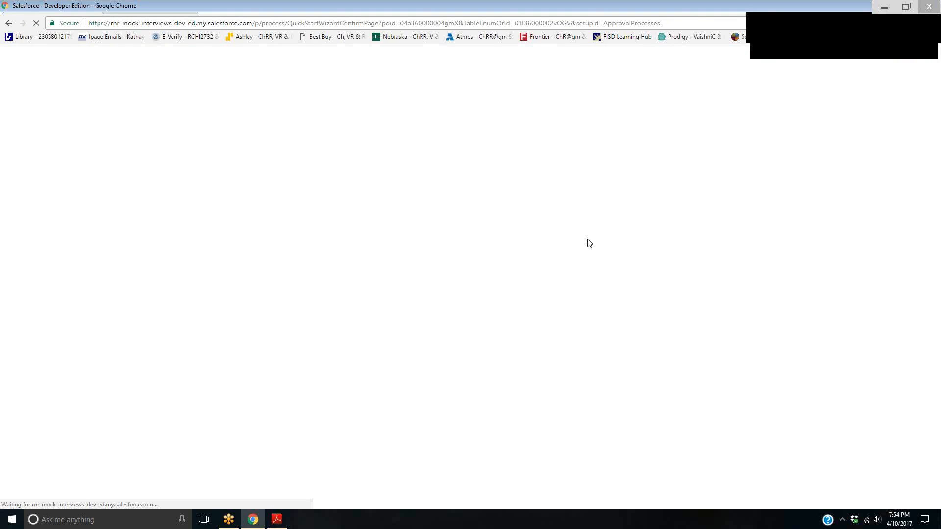
left_click(413, 355)
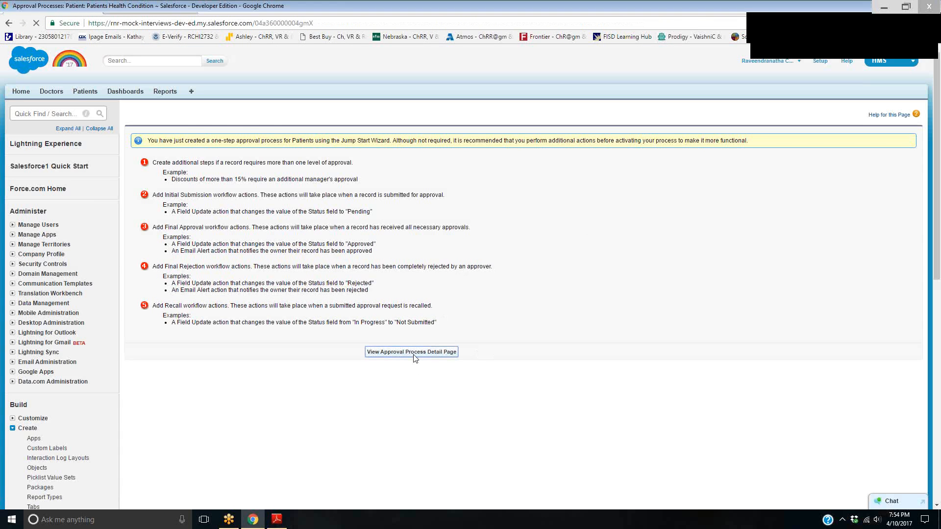
Activate the Patients Health Condition approval process and look over its details
left_click(455, 161)
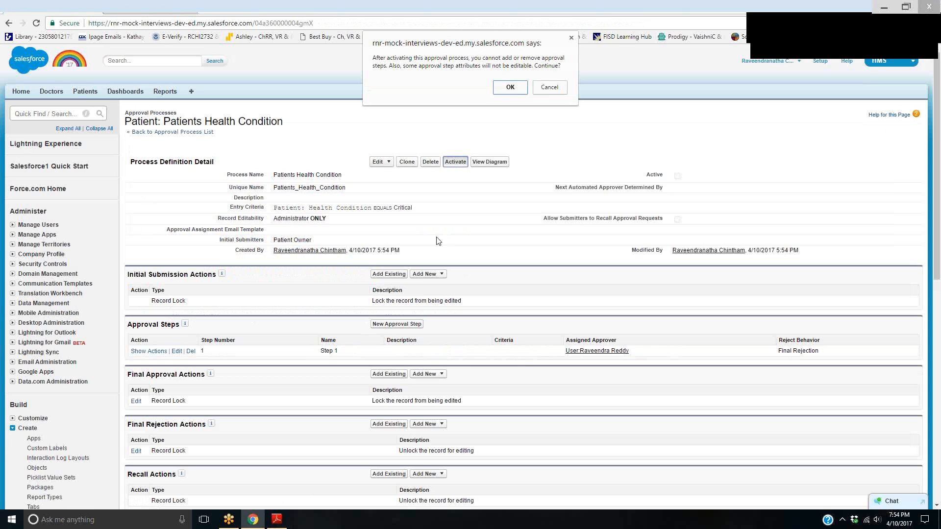
left_click(510, 87)
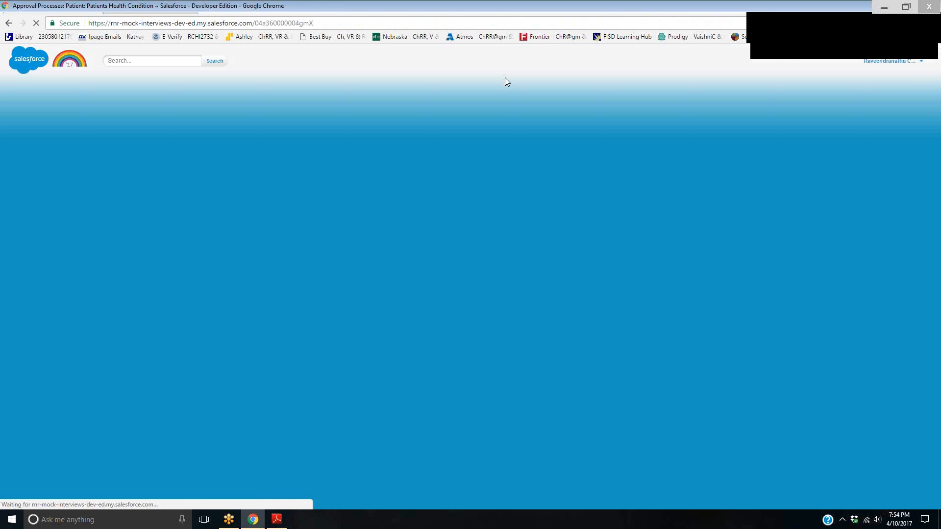
scroll(531, 176, "down", 5)
scroll(540, 210, "up", 6)
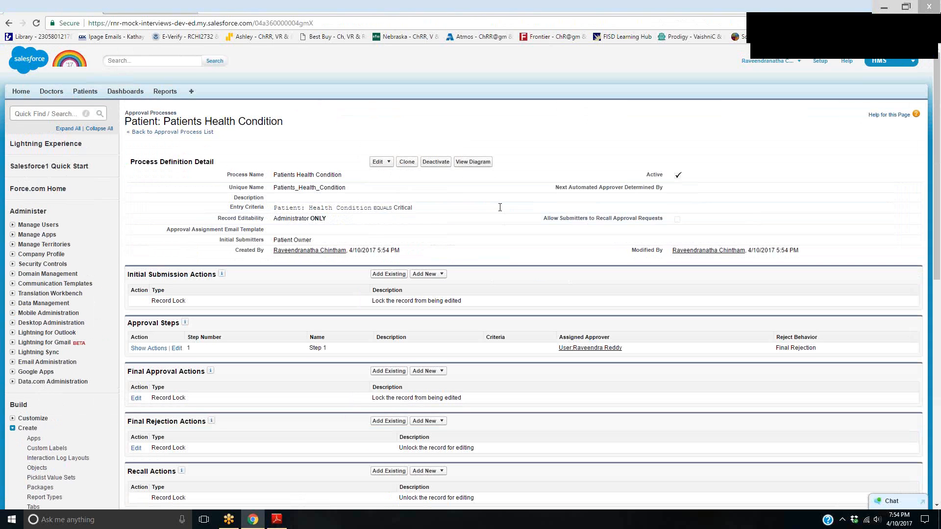
Start a new Regular Checkup patient record and fill in the patient's name and date of birth
left_click(84, 92)
left_click(375, 164)
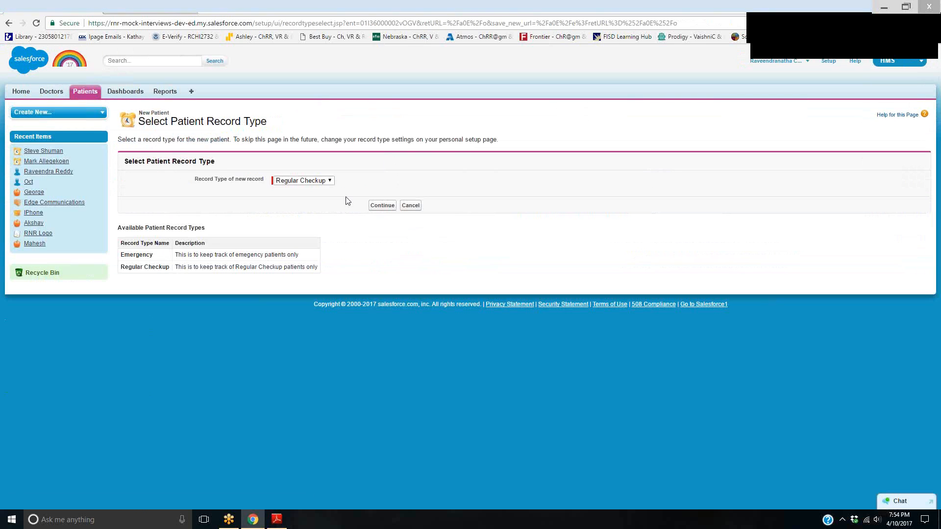
left_click(378, 206)
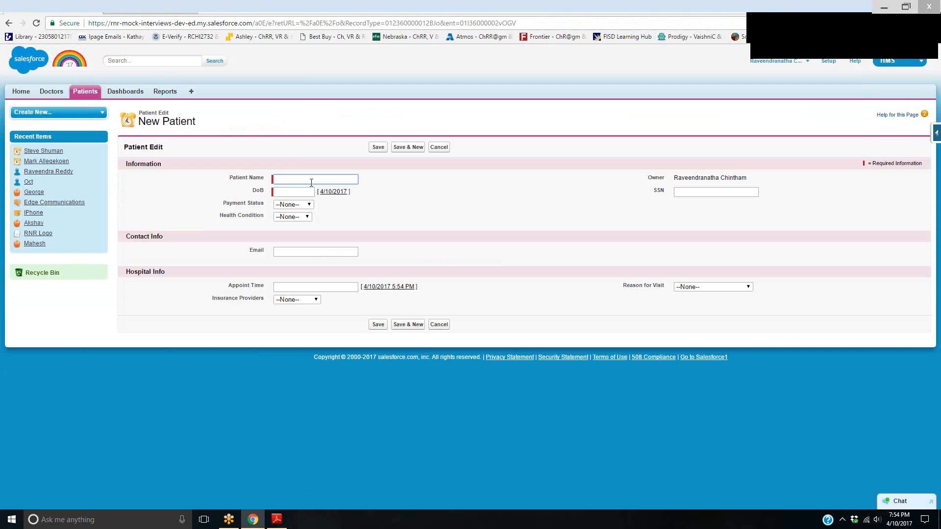
type("Pat")
key("BackSpace")
key("BackSpace")
key("BackSpace")
key("Tab")
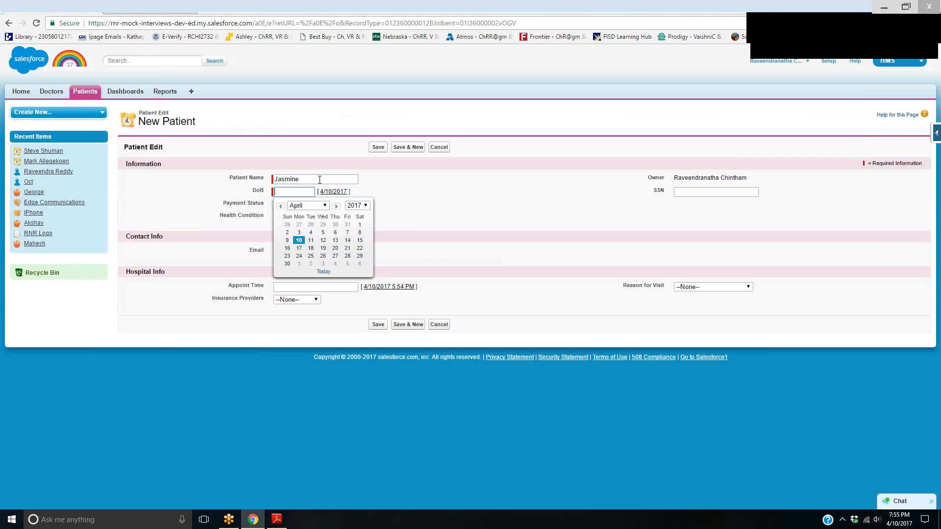
left_click(300, 242)
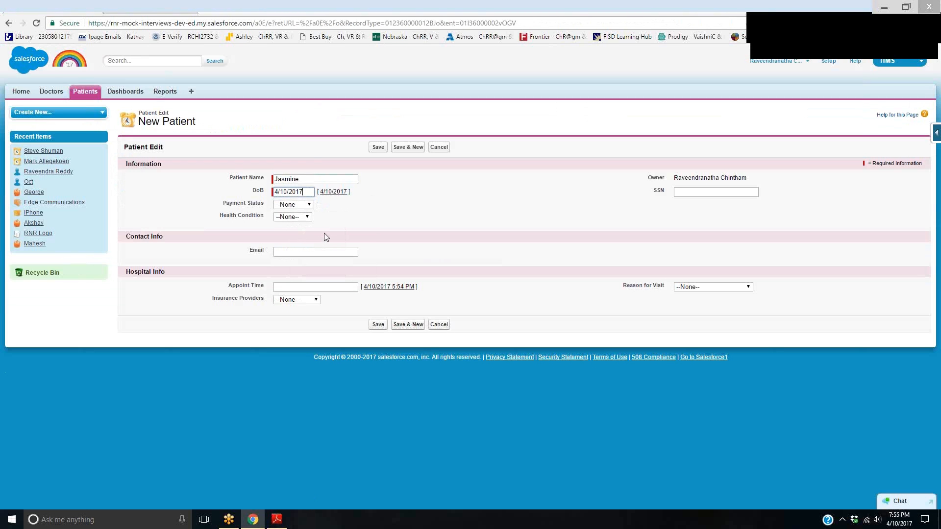
Set the payment status to Submitted and the health condition to Critical, and fill in the patient's SSN and e-mail
left_click(307, 206)
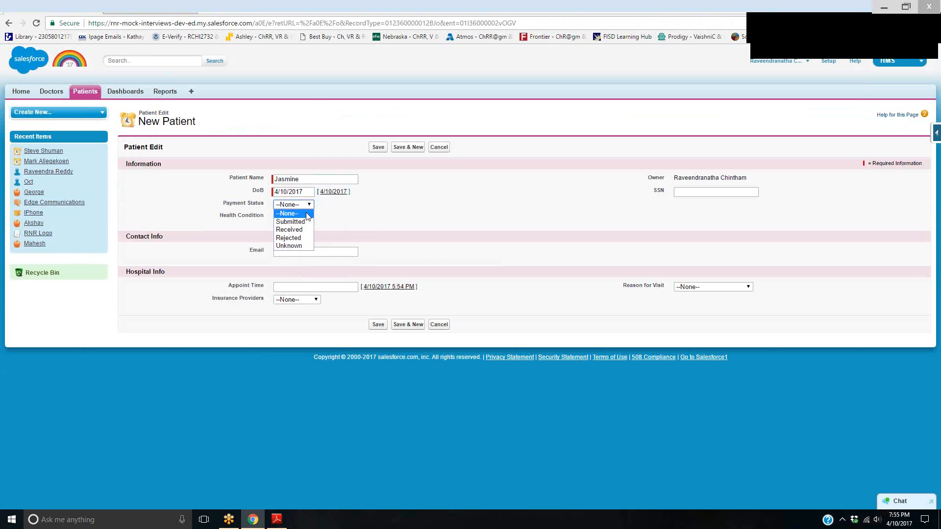
left_click(304, 222)
left_click(304, 220)
left_click(302, 239)
left_click(720, 192)
type("111111")
left_click(720, 198)
left_click(326, 252)
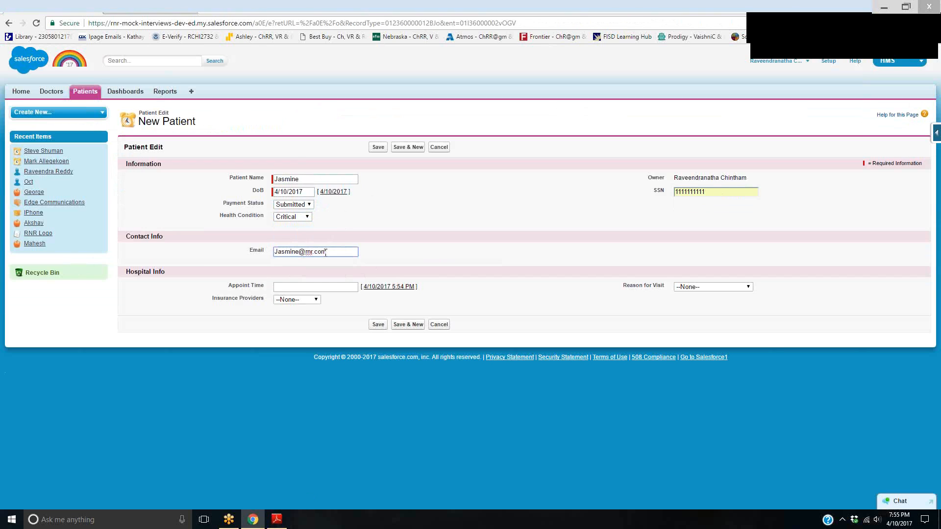
Set appointment time 4/10/2017 5:54 PM, insurance provider Delta Dental and reason for visit Emergency, and save the patient record
left_click(388, 286)
left_click(296, 299)
left_click(294, 317)
left_click(739, 293)
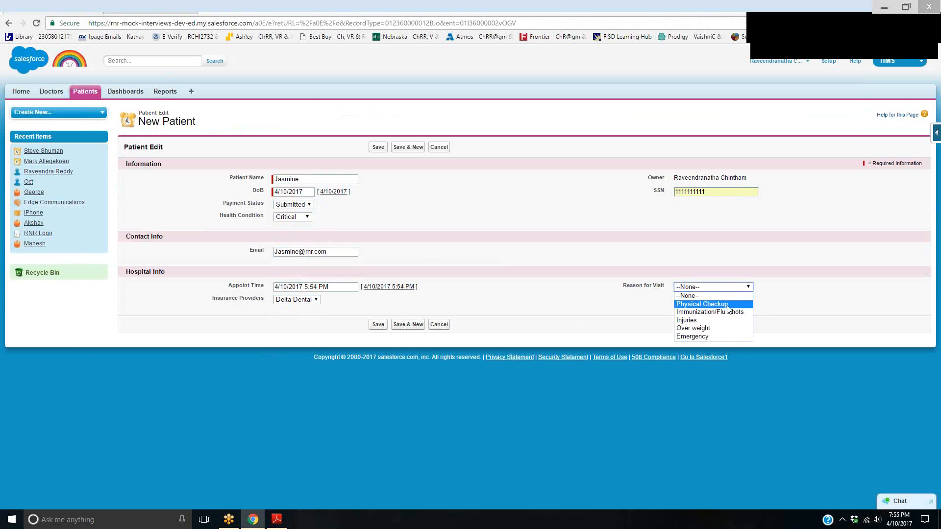
left_click(735, 301)
left_click(733, 292)
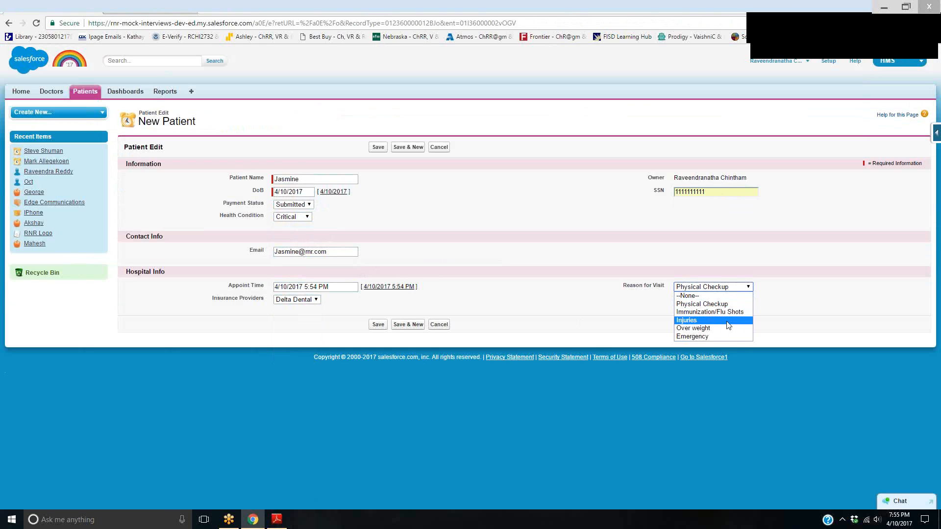
left_click(726, 339)
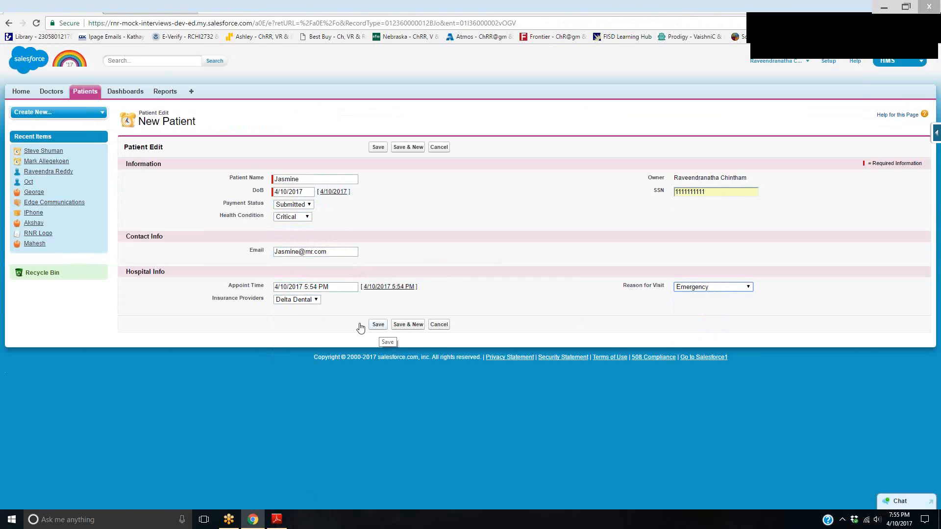
left_click(377, 324)
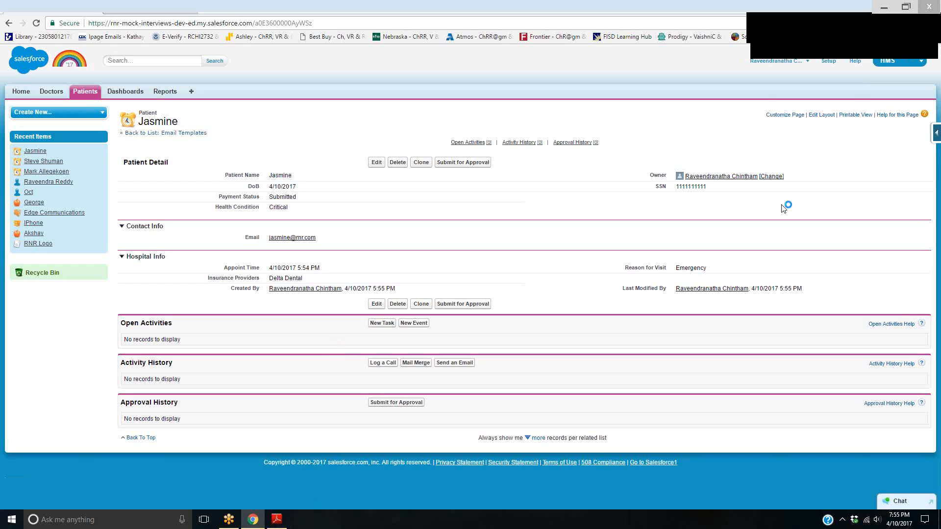
Submit the new critical patient record for approval and accept the confirmation
left_click(831, 31)
left_click_drag(462, 390, 452, 398)
left_click(800, 27)
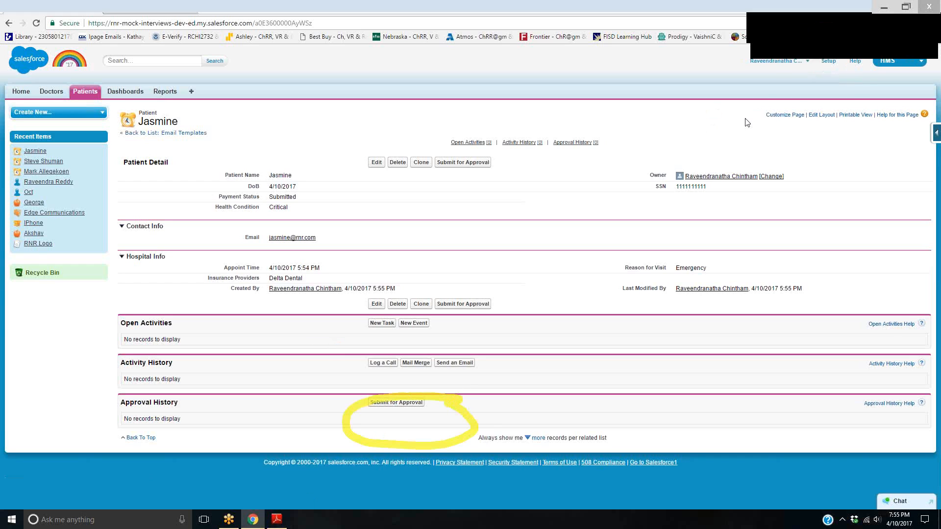
double_click(308, 210)
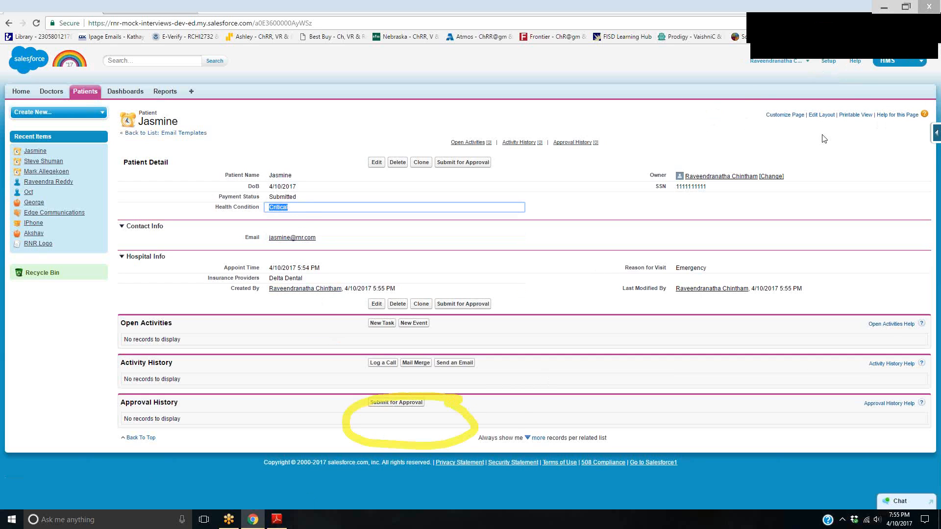
left_click(408, 403)
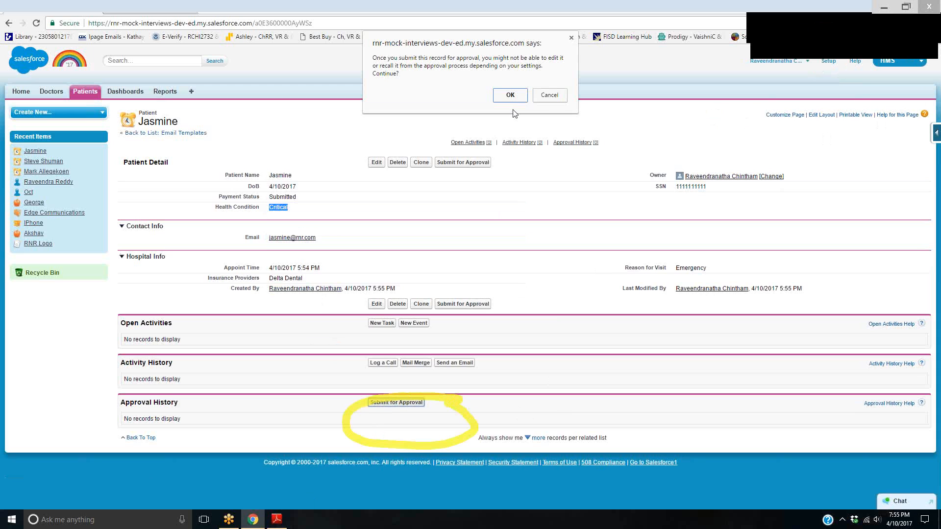
left_click(514, 113)
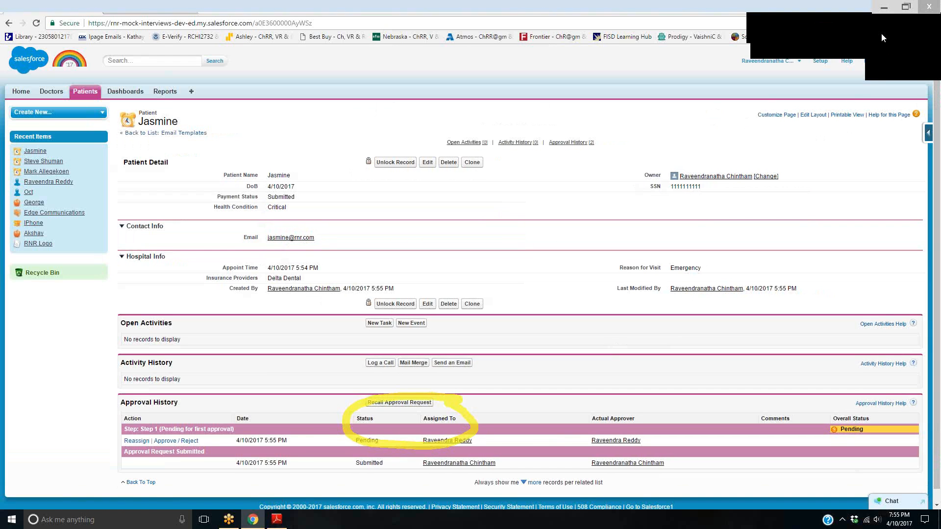
Check the approver assigned to the pending request and log in as that WST Contractors user from the user list
scroll(632, 473, "down", 1)
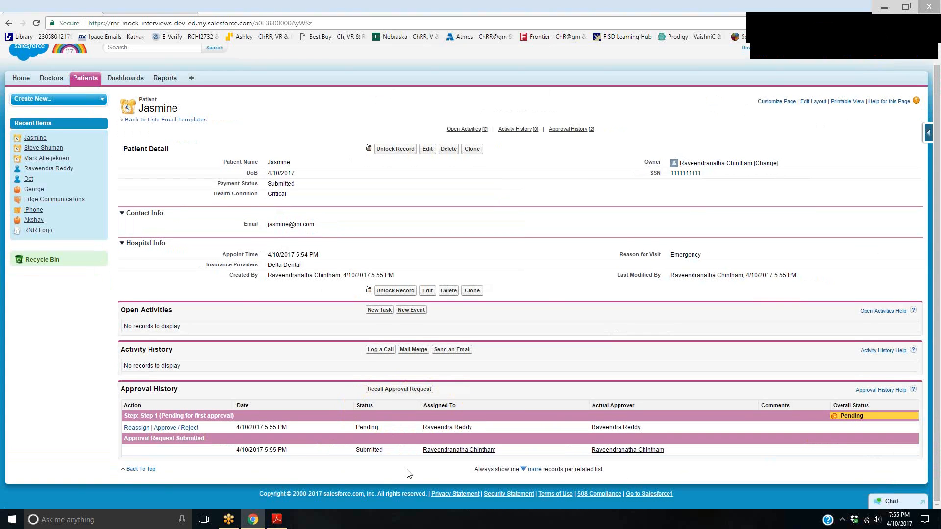
left_click_drag(487, 425, 410, 426)
scroll(586, 397, "up", 1)
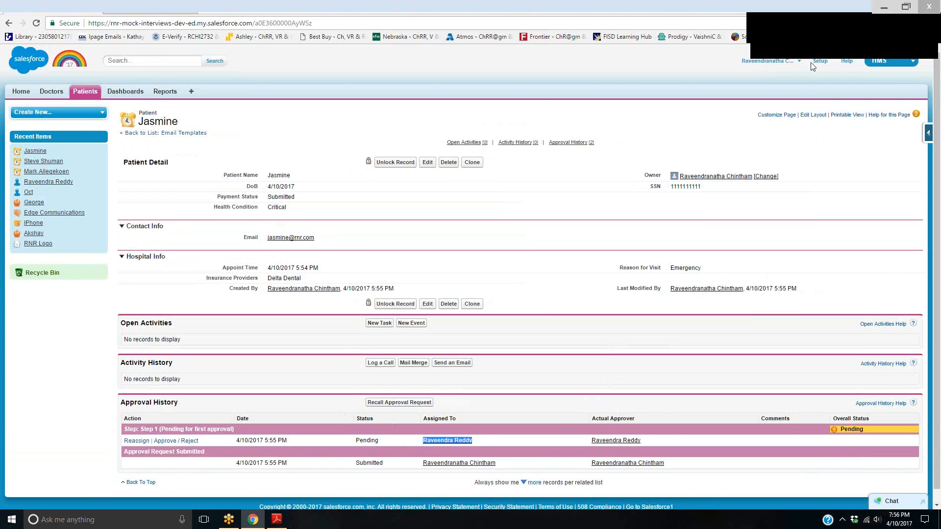
left_click(767, 65)
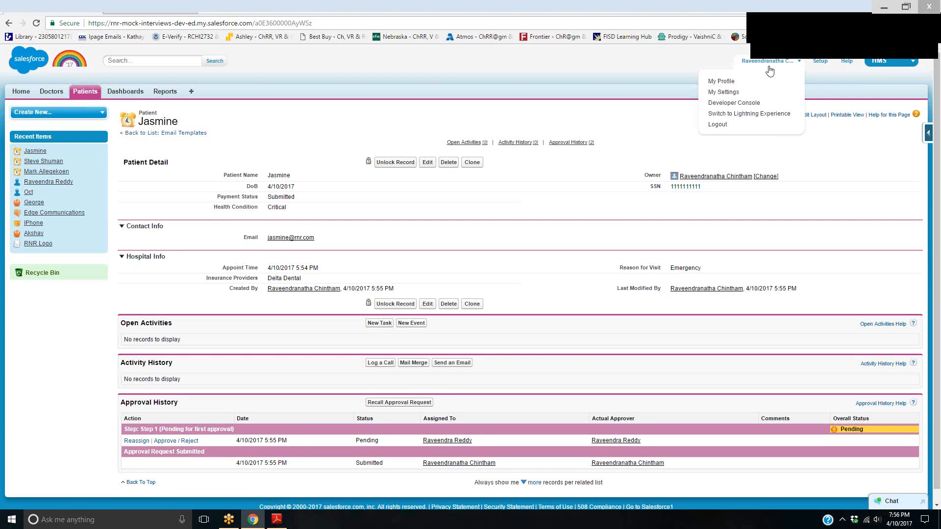
left_click(819, 61)
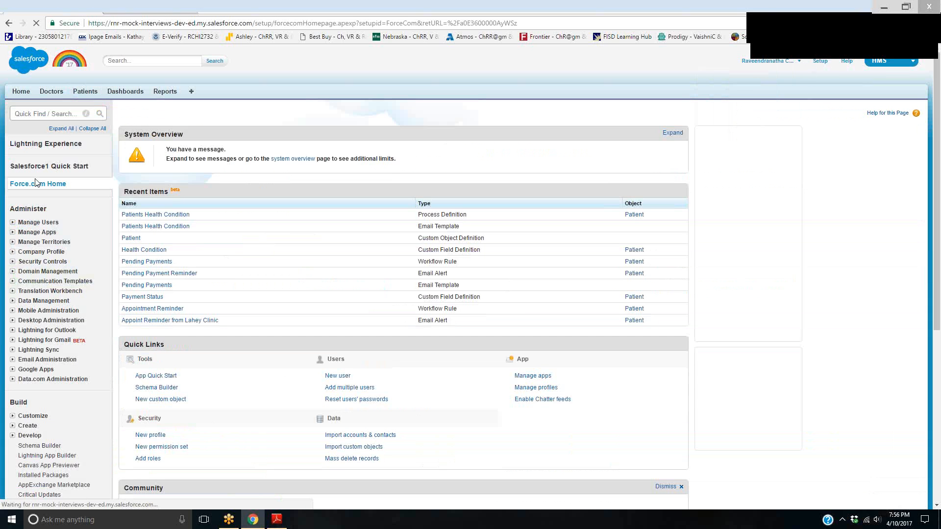
left_click(30, 223)
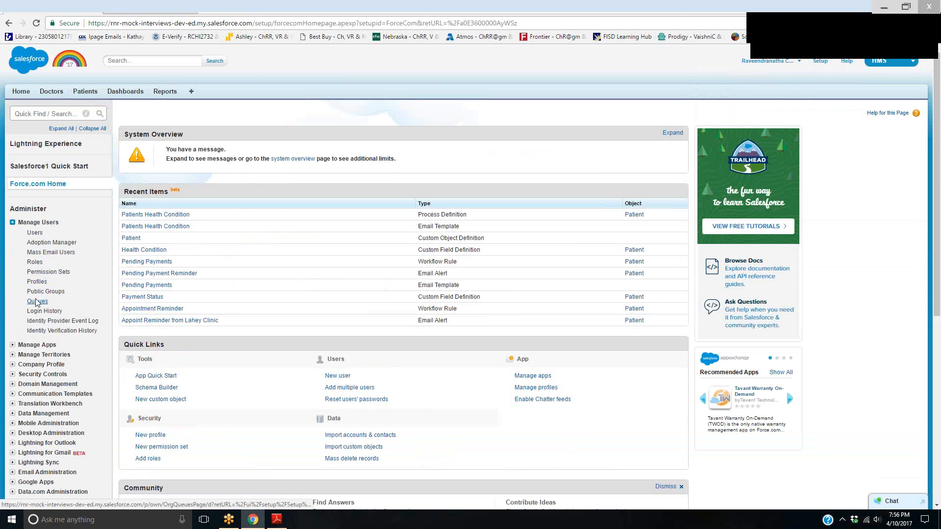
left_click(37, 233)
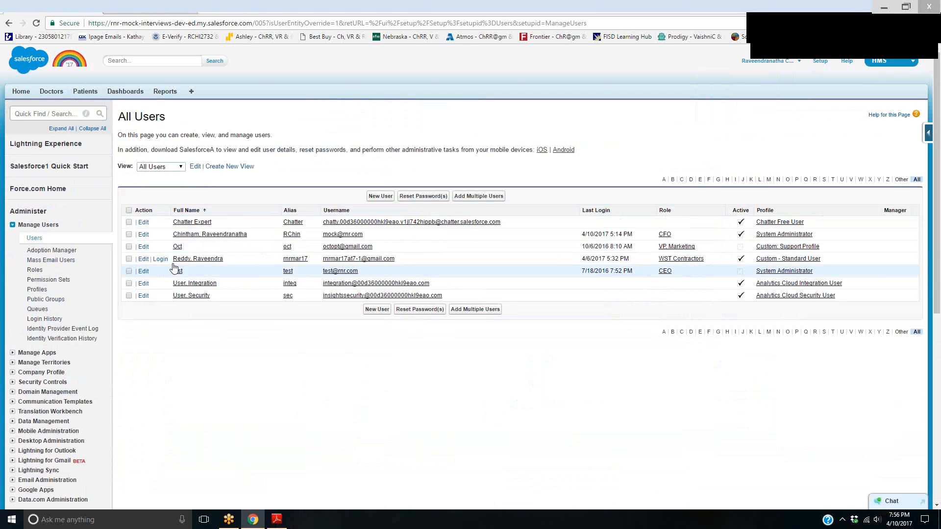
left_click(160, 259)
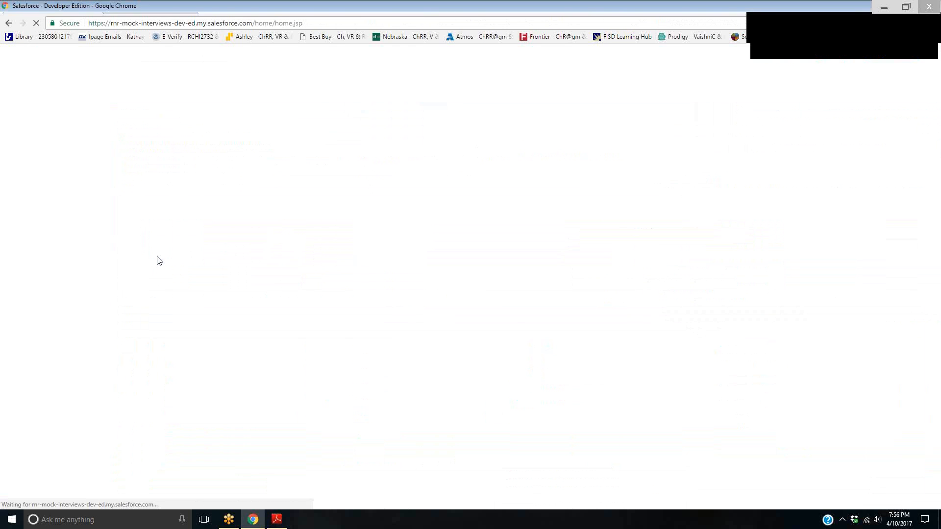
Open the pending patient request in the approver's Items to Approve and approve it without comments
scroll(286, 367, "down", 1)
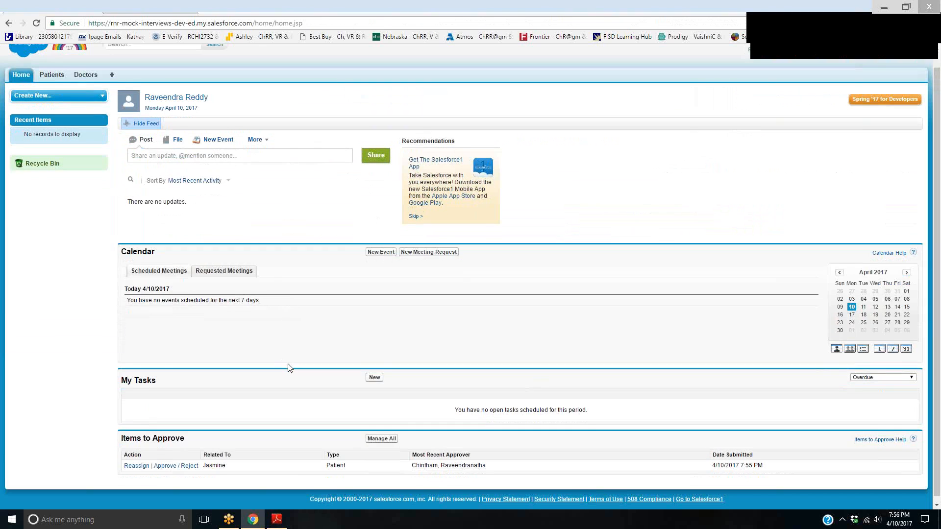
mouse_move(189, 425)
left_mouse_down()
mouse_move(218, 485)
mouse_move(911, 472)
left_mouse_up()
left_click_drag(817, 398, 199, 426)
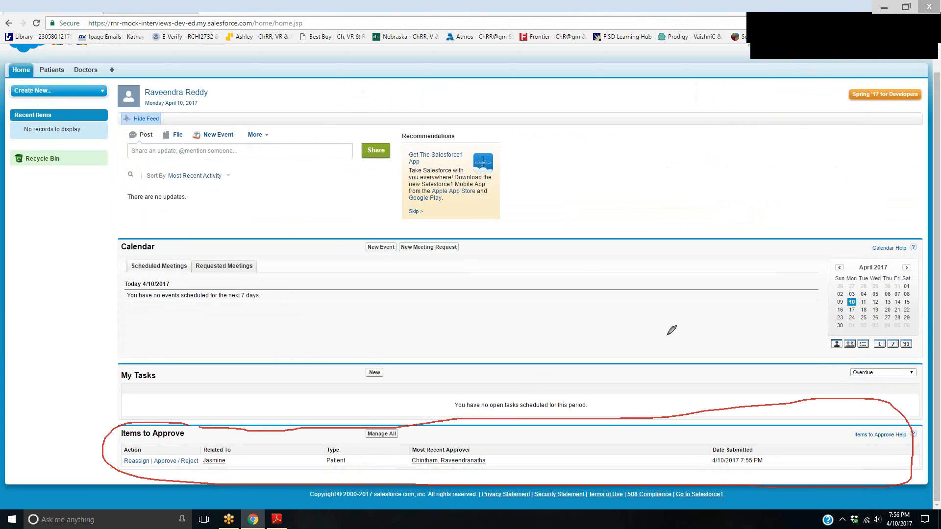
left_click(878, 35)
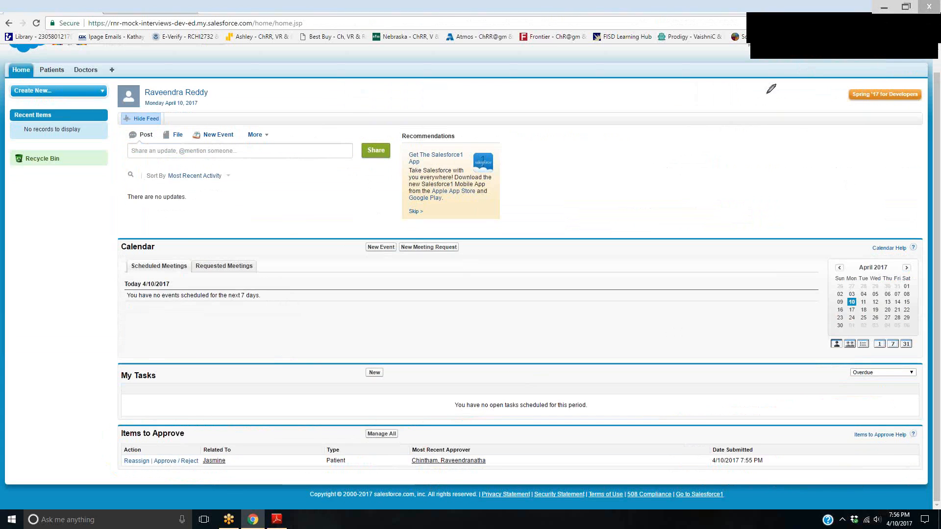
left_click(792, 34)
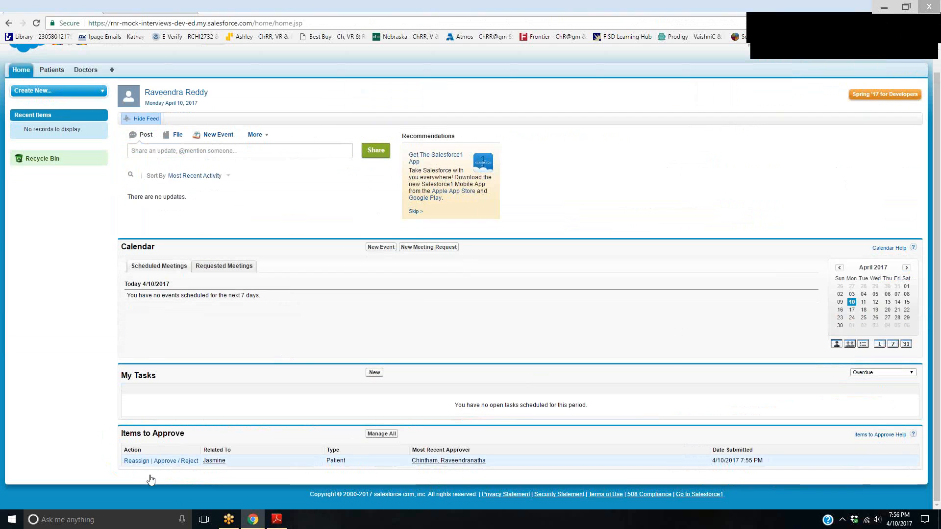
left_click(165, 461)
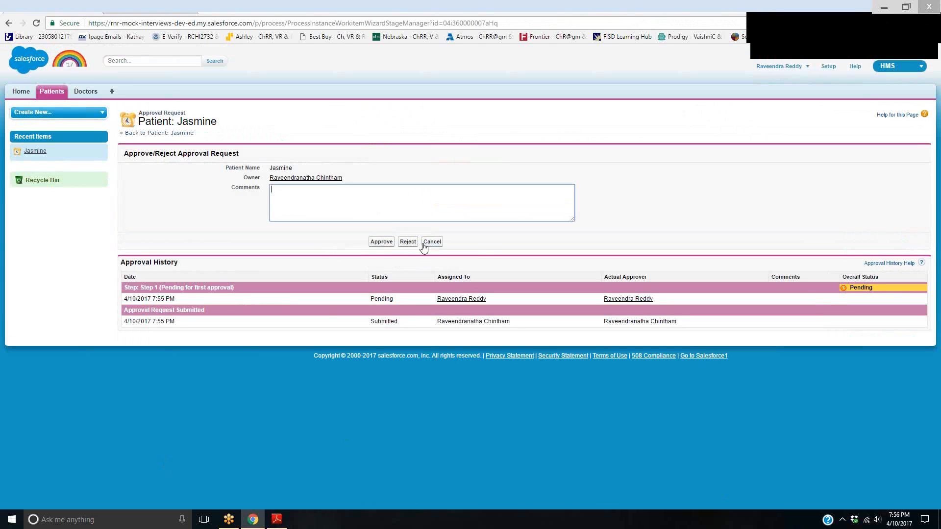
left_click_drag(875, 289, 850, 285)
left_click(381, 242)
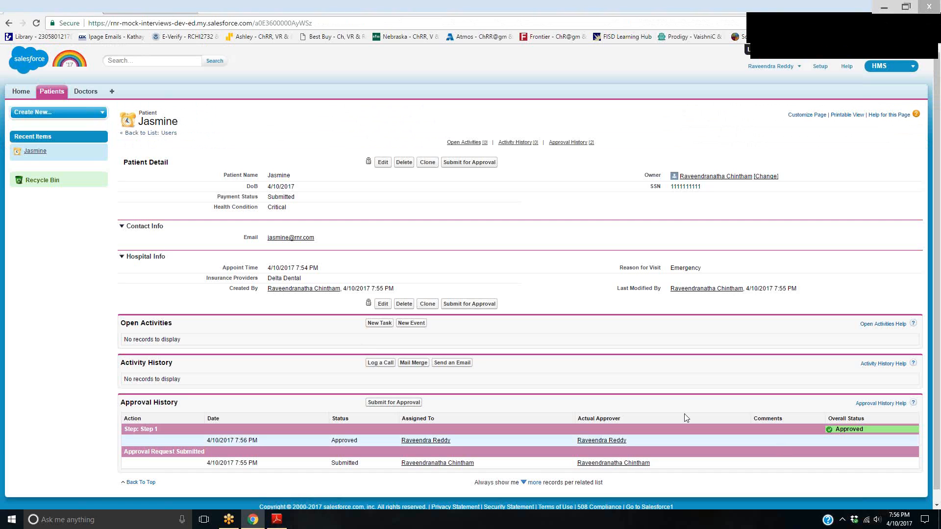
Switch from the approver's session back to the administrator account and open the approved patient's record
left_click(788, 72)
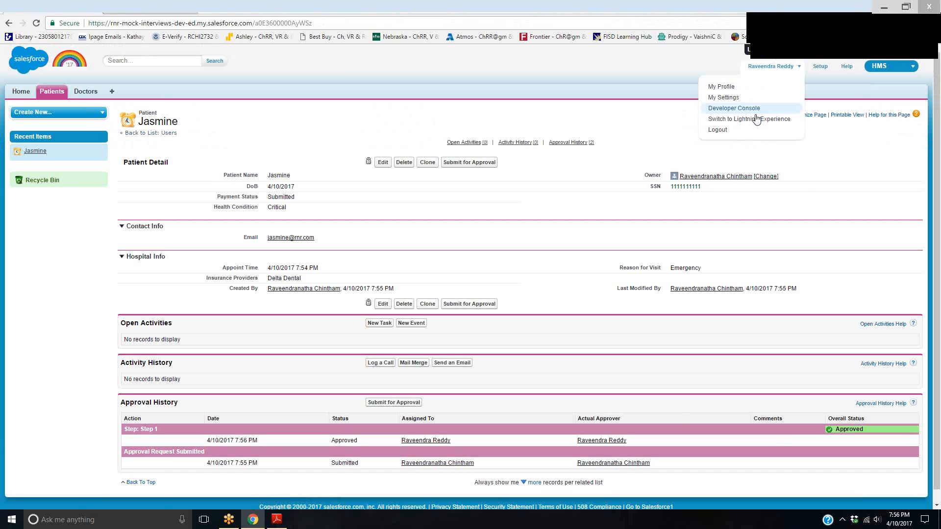
left_click(740, 132)
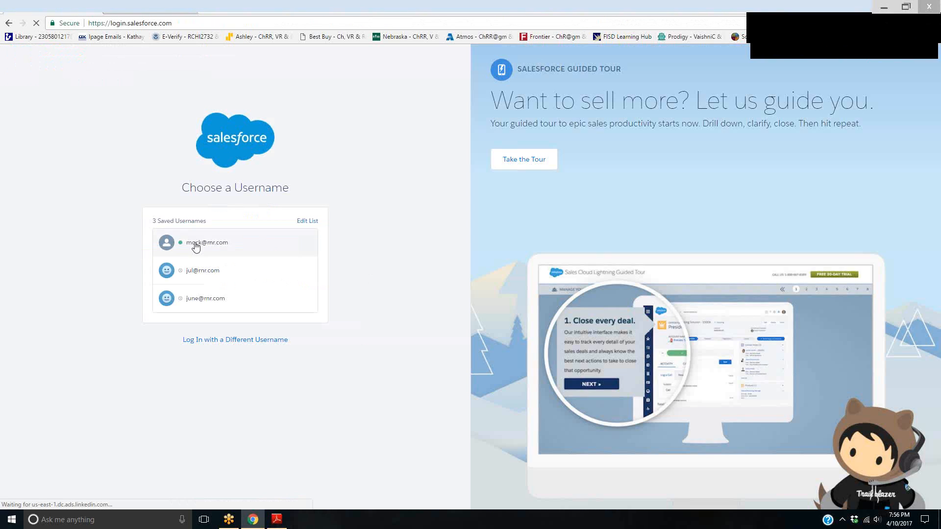
left_click(195, 244)
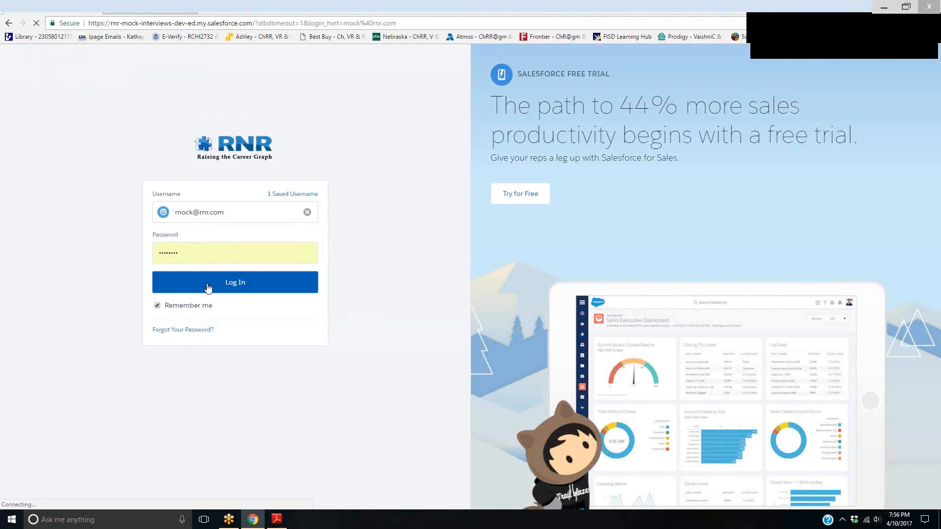
left_click(208, 288)
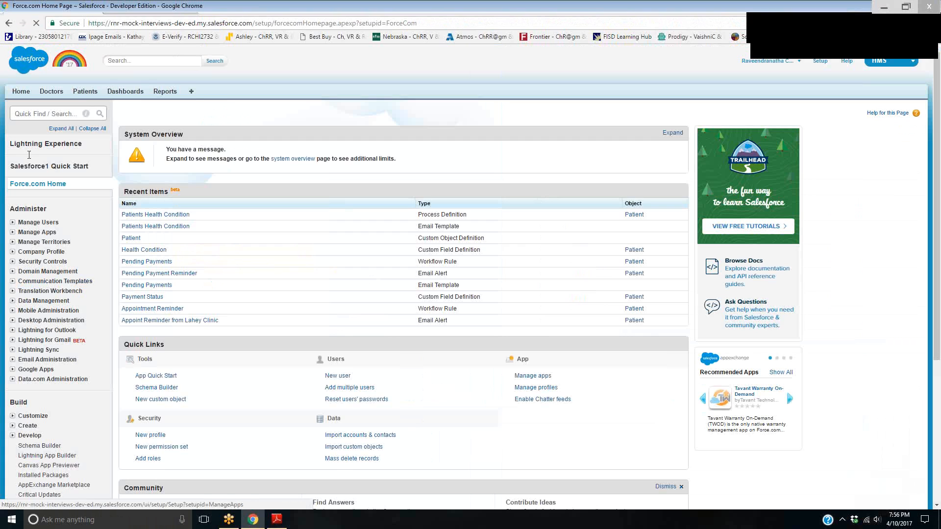
left_click(86, 92)
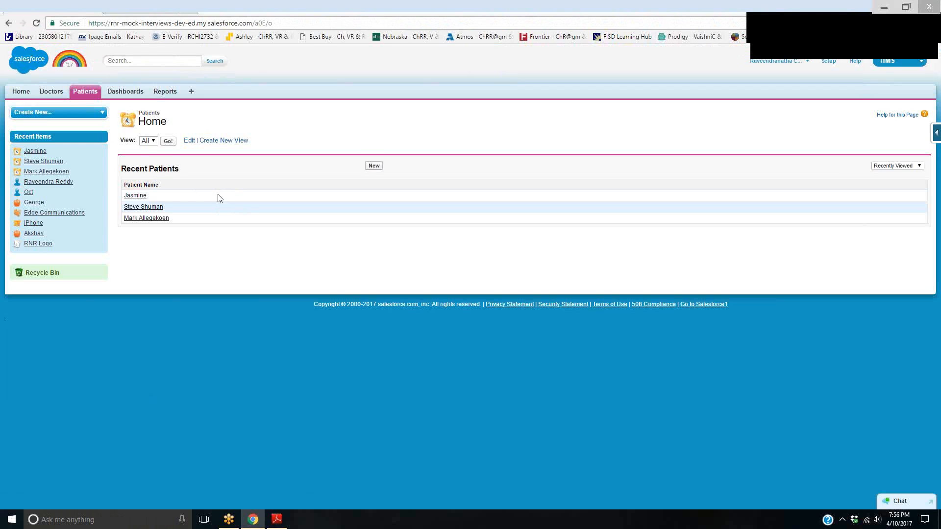
left_click(135, 196)
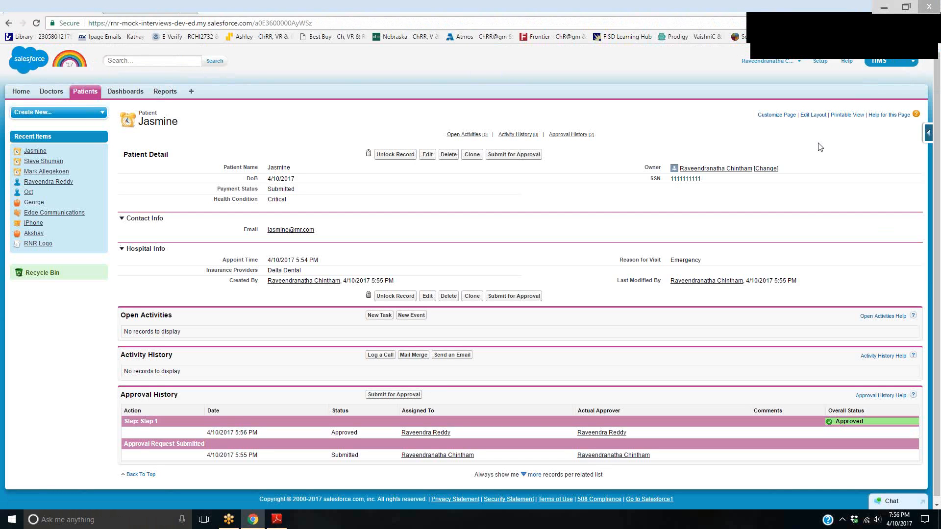
mouse_move(868, 408)
left_mouse_down()
mouse_move(815, 404)
mouse_move(812, 420)
mouse_move(645, 321)
mouse_move(671, 238)
mouse_move(671, 257)
left_mouse_up()
mouse_move(741, 222)
left_mouse_down()
mouse_move(742, 235)
mouse_move(737, 207)
left_mouse_up()
left_click_drag(734, 264, 758, 260)
mouse_move(771, 216)
left_mouse_down()
mouse_move(790, 226)
mouse_move(825, 190)
mouse_move(772, 216)
left_mouse_up()
left_click_drag(741, 285, 843, 241)
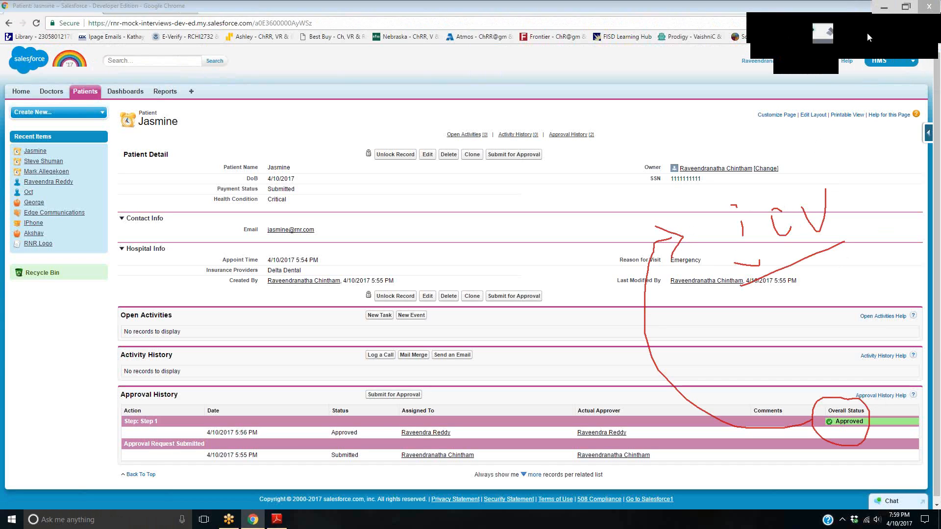
left_click(911, 17)
left_click(927, 26)
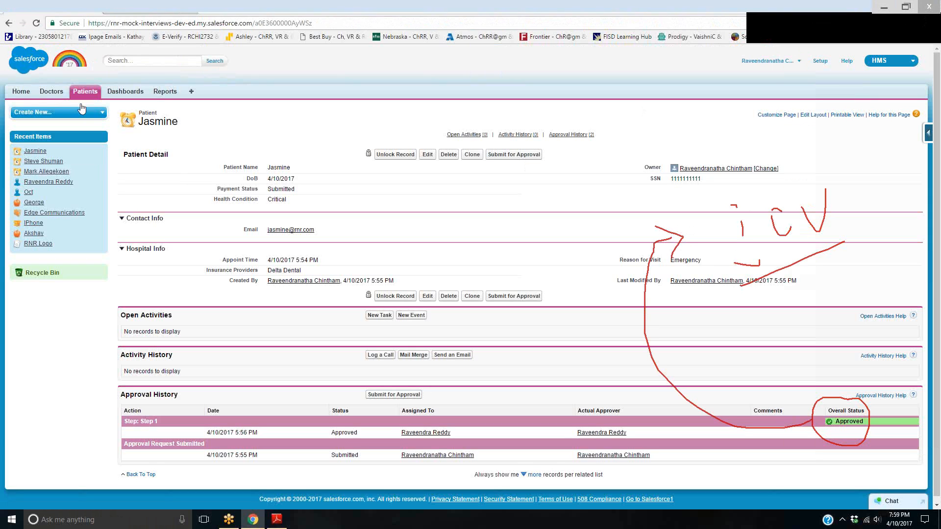
Find the approval settings in Setup by searching for "approv" and open the Approval Processes page
left_click(822, 61)
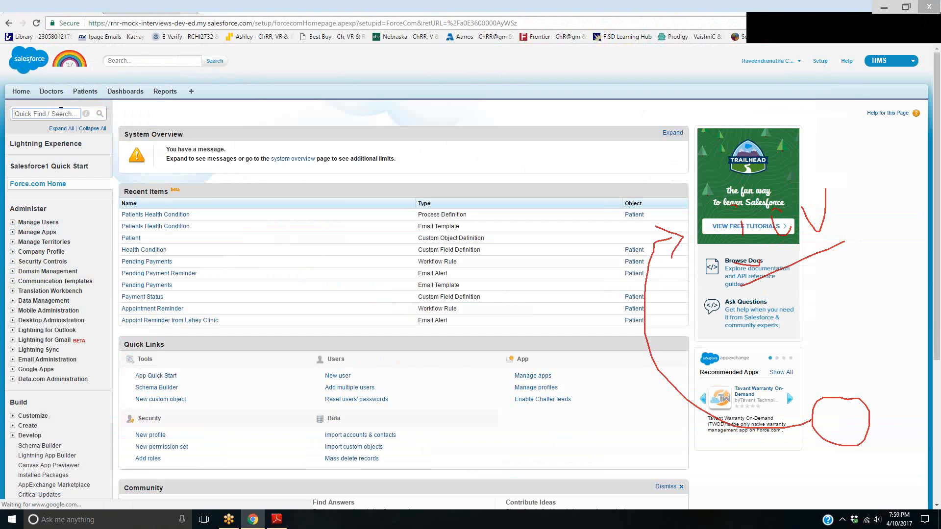
type("apr")
key("BackSpace")
type("prove")
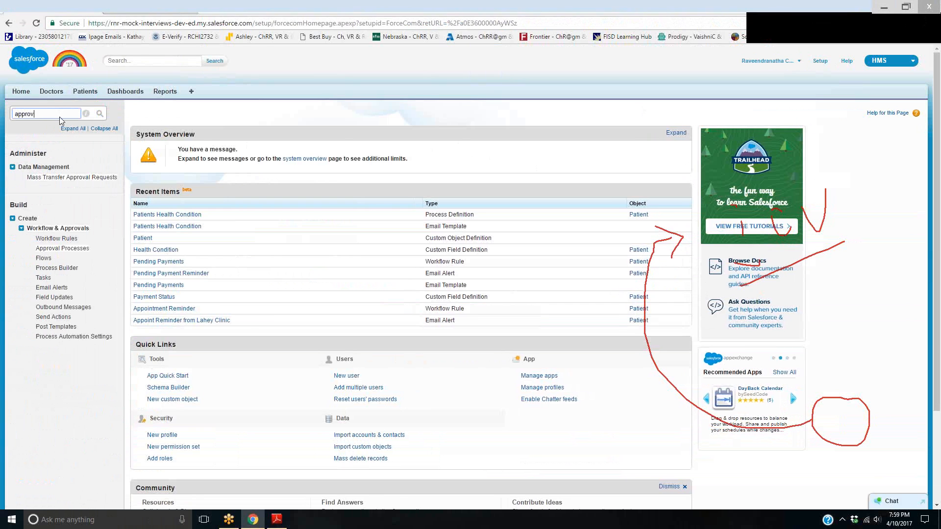
left_click(55, 248)
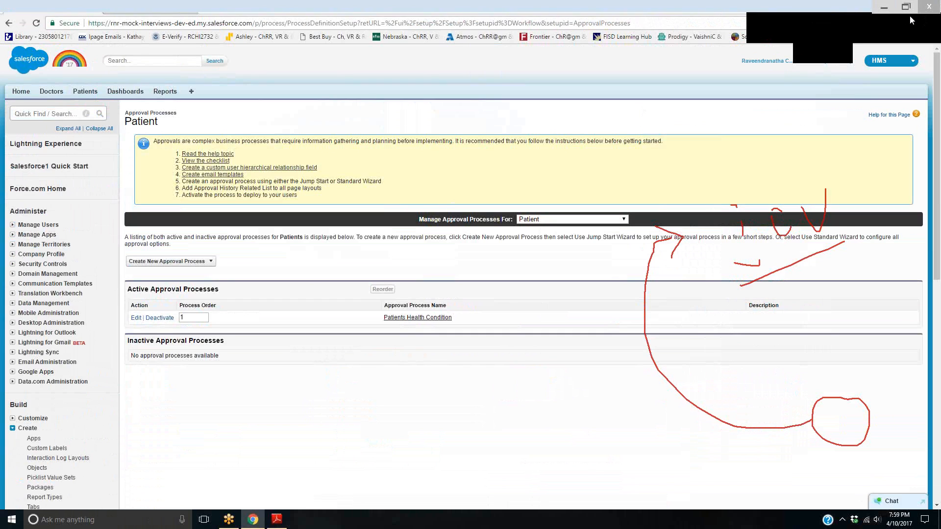
mouse_move(561, 200)
left_mouse_down()
mouse_move(504, 212)
mouse_move(548, 182)
left_mouse_up()
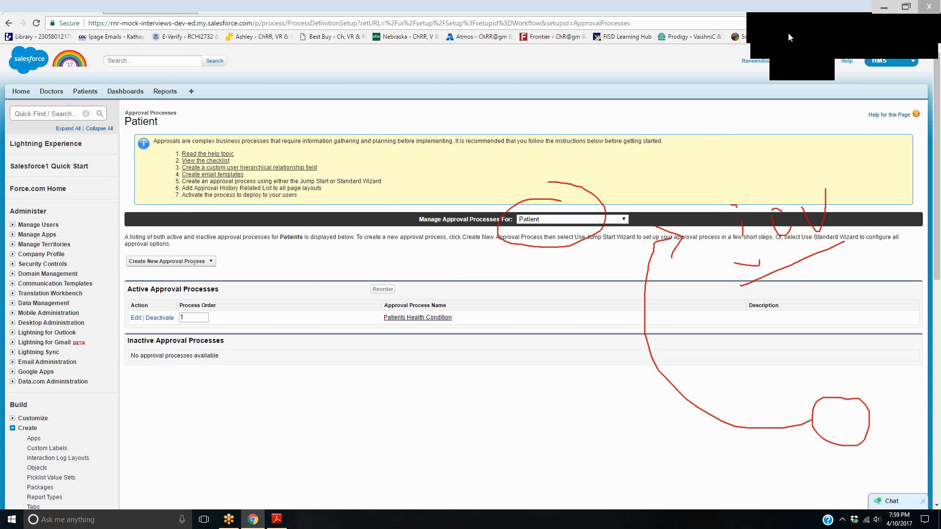
left_click(199, 262)
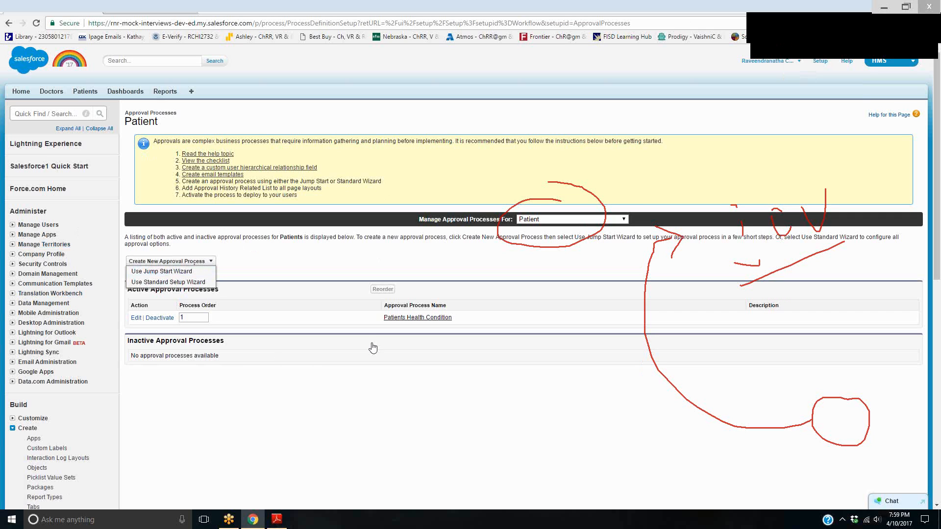
left_click(379, 234)
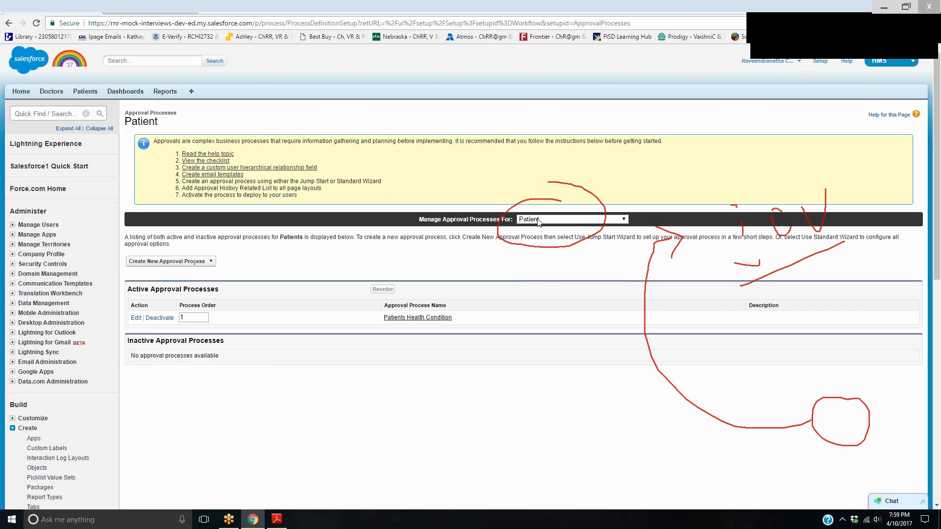
left_click(627, 221)
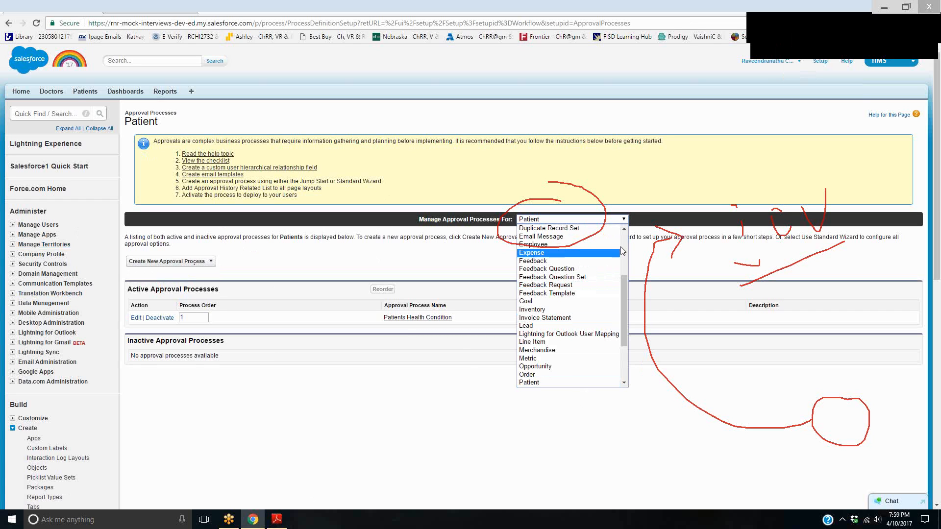
scroll(621, 246, "up", 3)
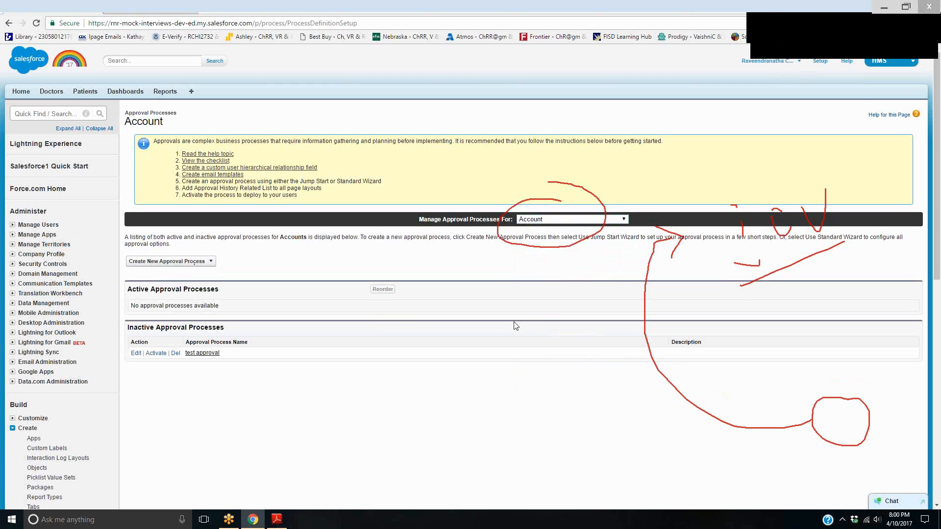
left_click(176, 262)
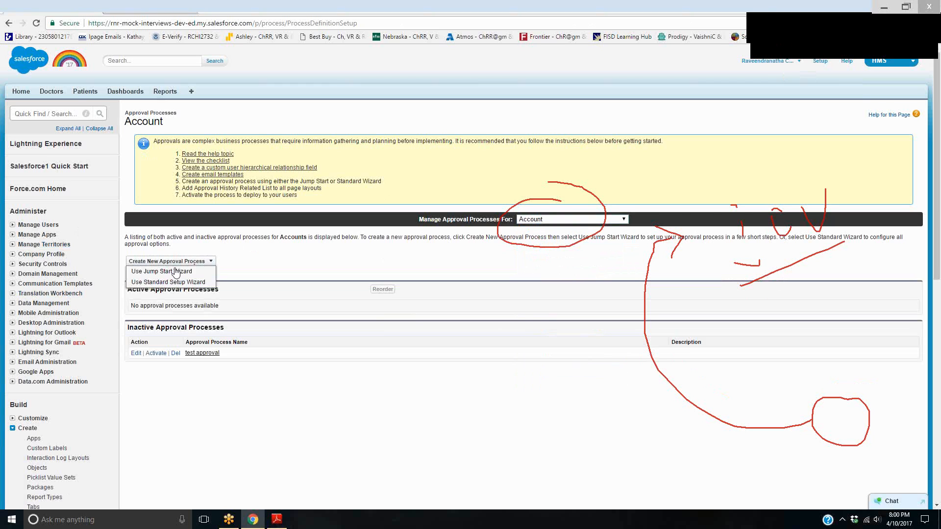
left_click(175, 271)
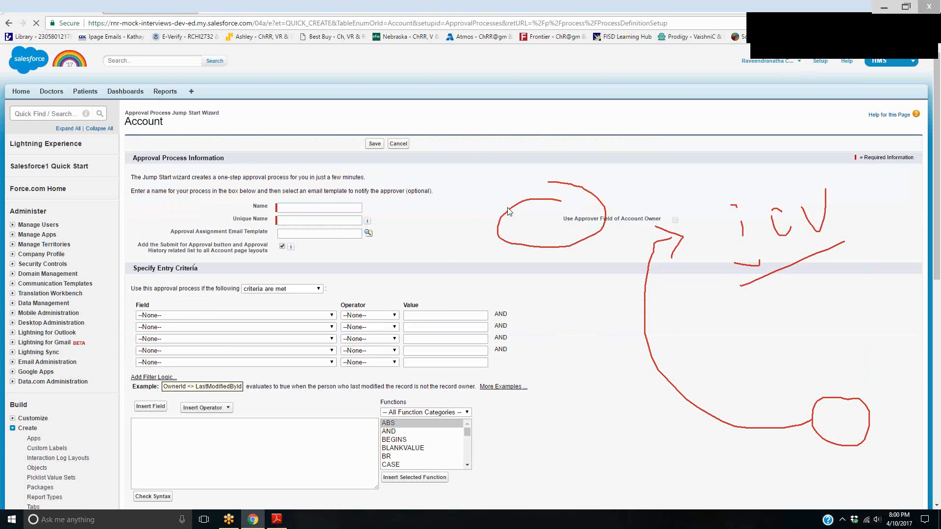
key("alt+Left")
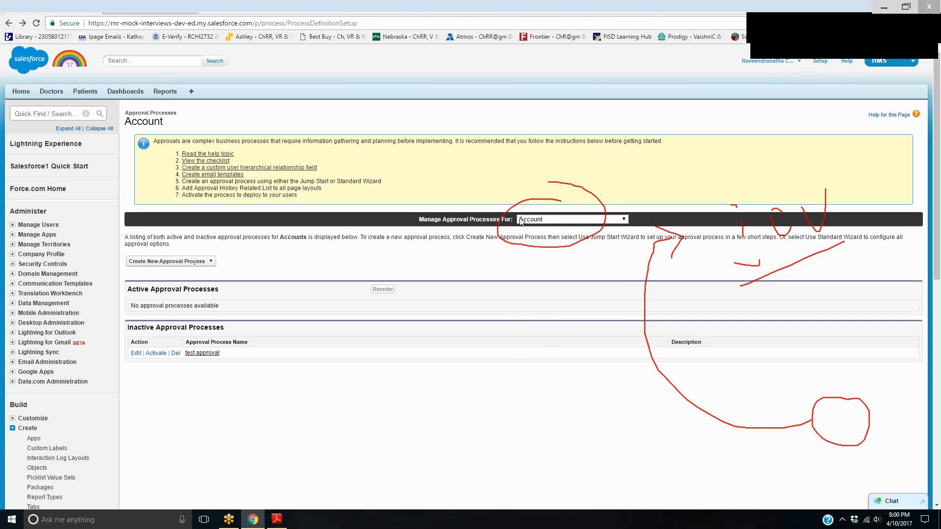
Switch the managed approval processes to the College Admissions object and start a new process with the Jump Start Wizard
left_click(520, 222)
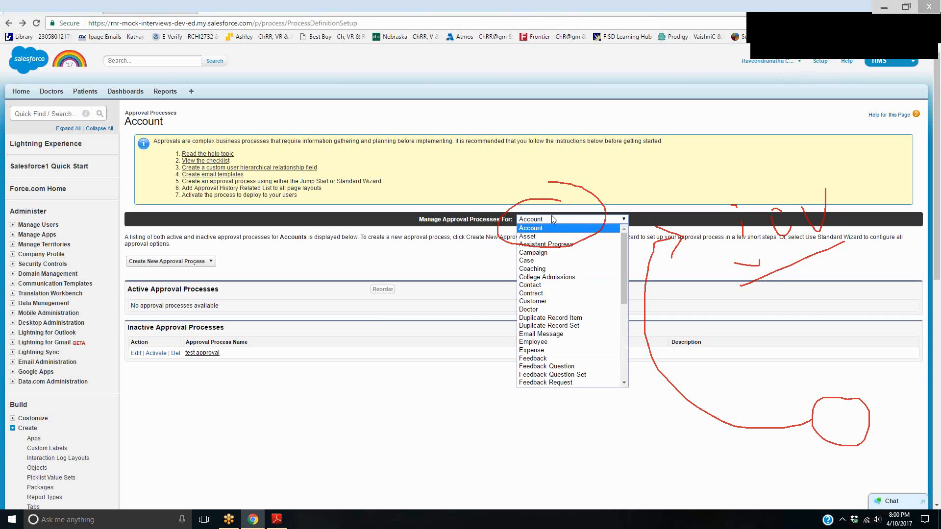
left_click(550, 279)
left_click(187, 269)
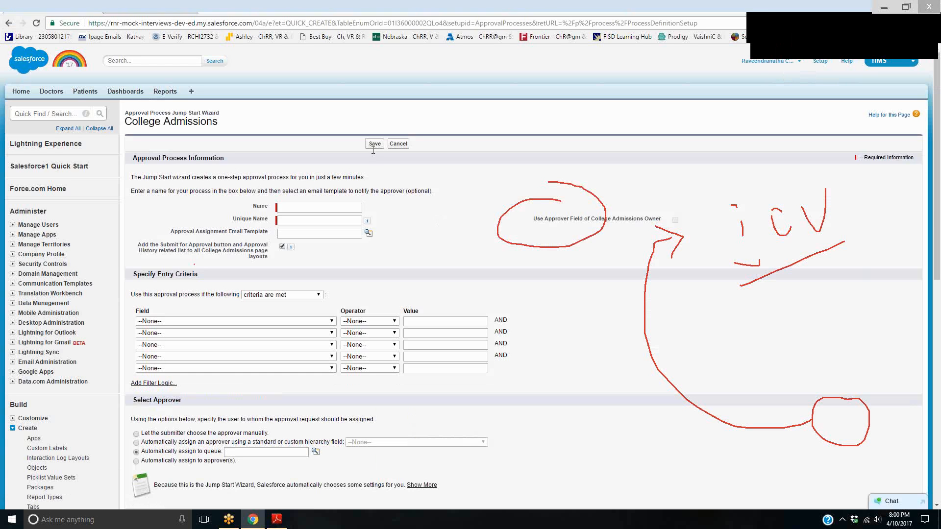
left_click_drag(131, 121, 219, 121)
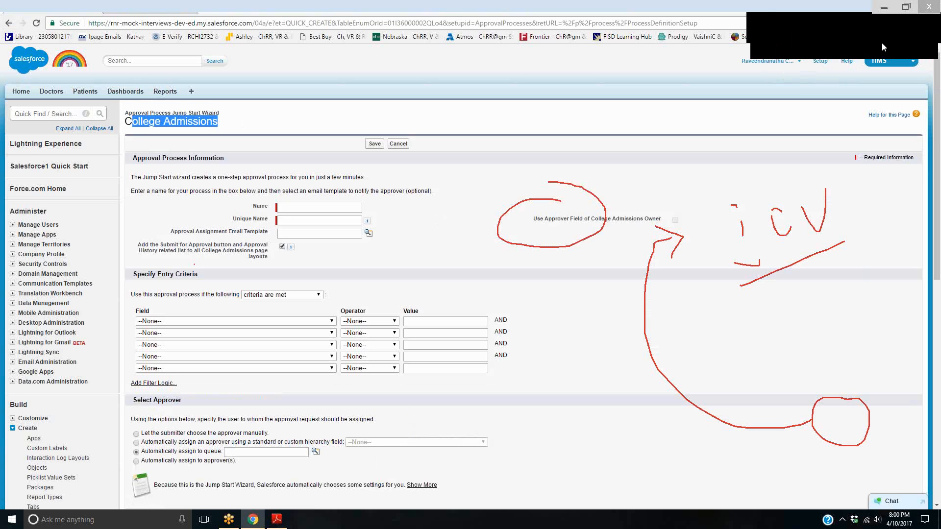
left_click(911, 13)
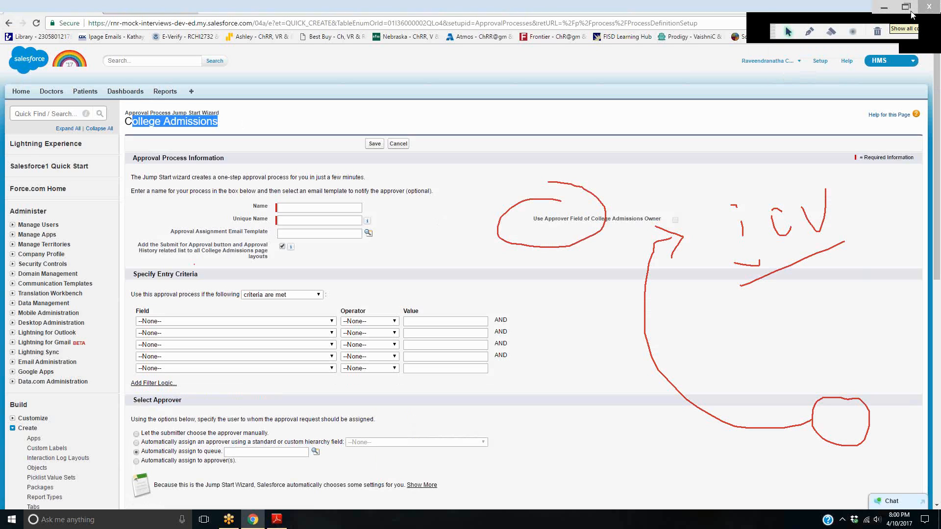
left_click(910, 12)
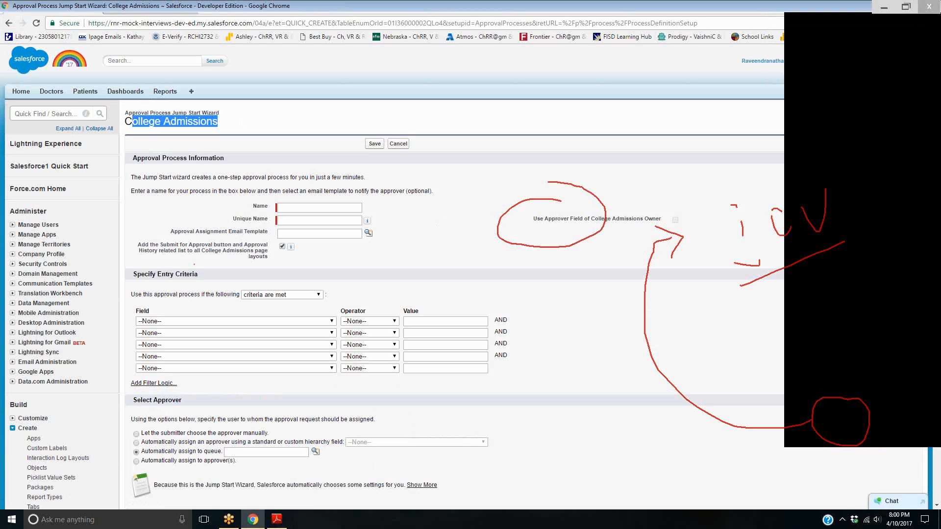
left_click(934, 25)
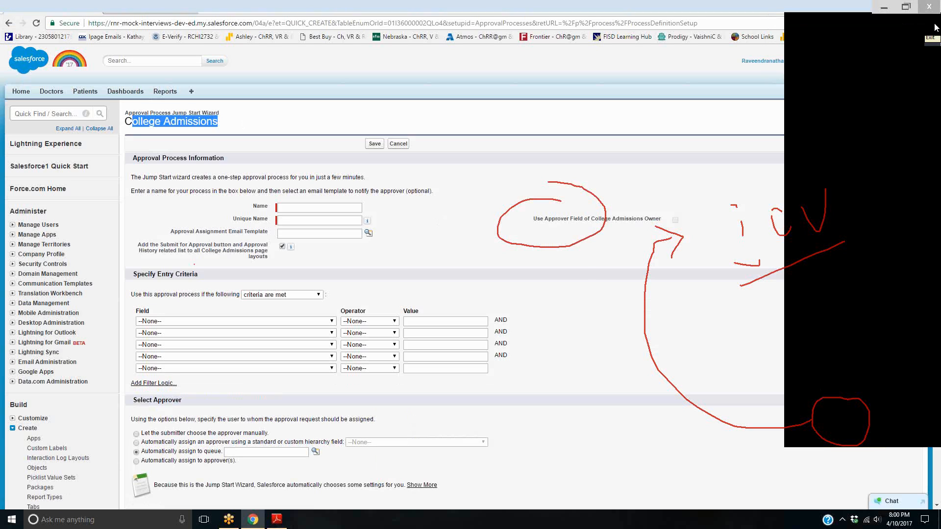